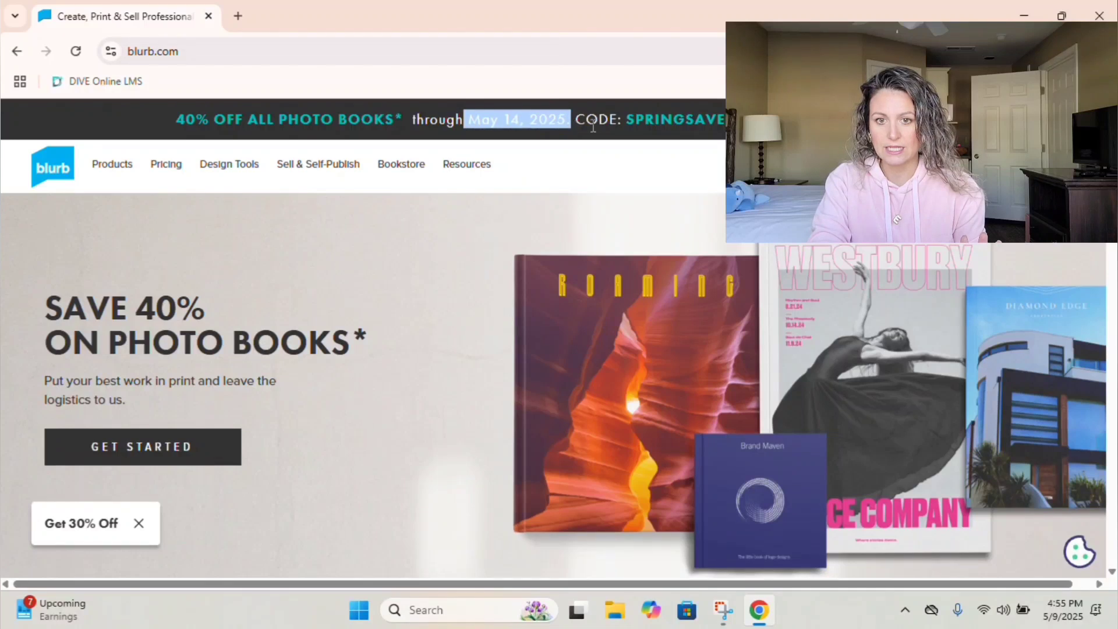
# Go to Blurb's BookWright page from the Design Tools menu and scroll down to the Get Started steps.
pyautogui.moveTo(626, 122); pyautogui.dragTo(728, 122)
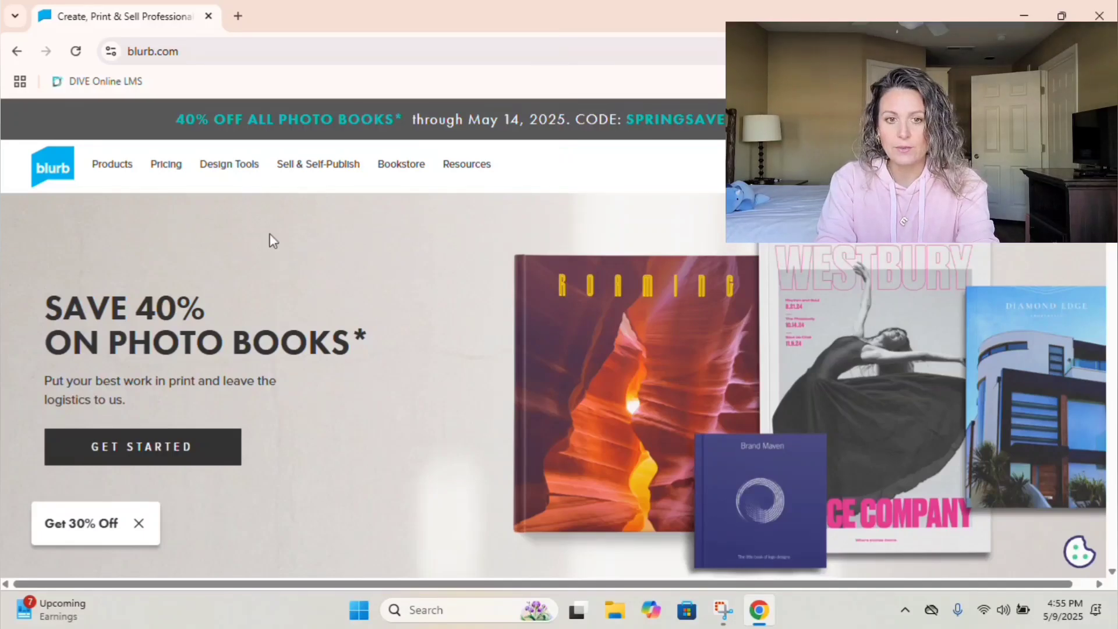
pyautogui.moveTo(218, 167)
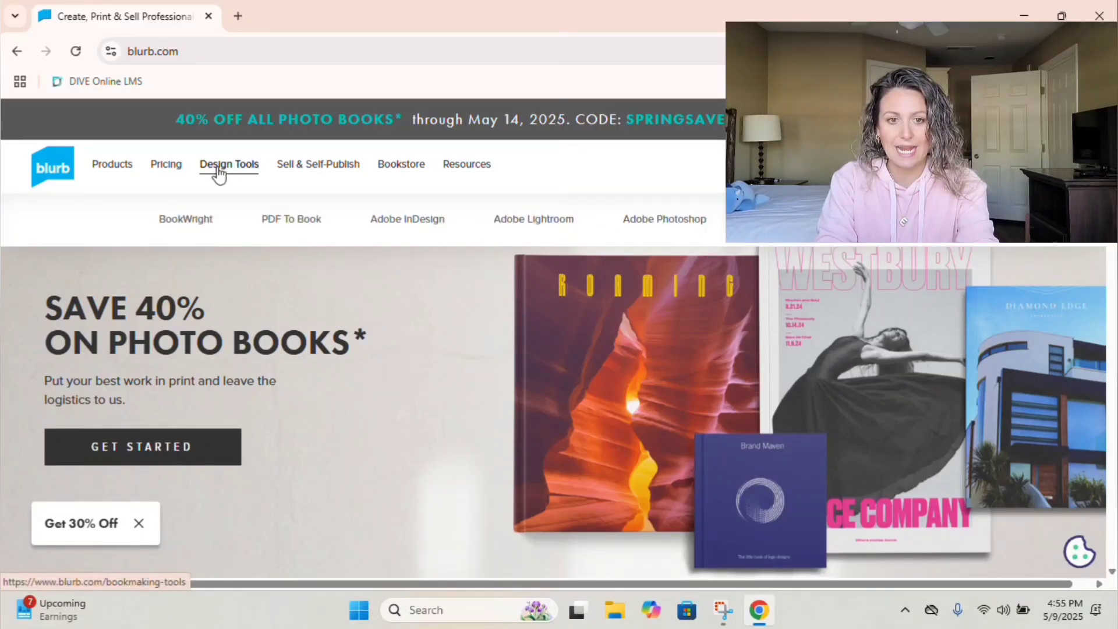
pyautogui.click(198, 225)
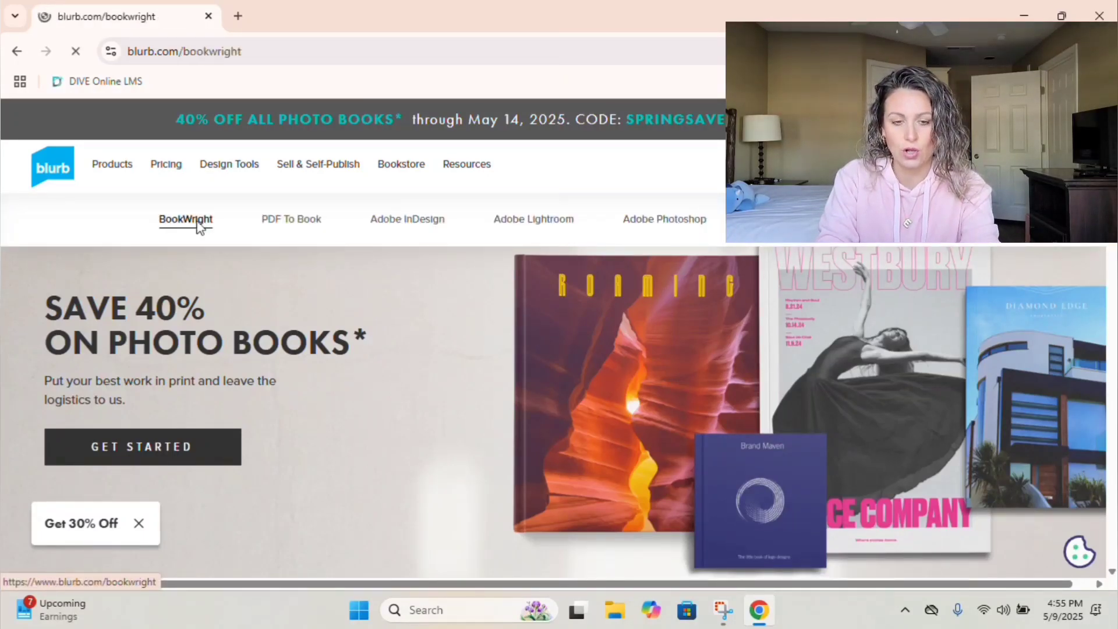
pyautogui.scroll(-1, 680, 257)
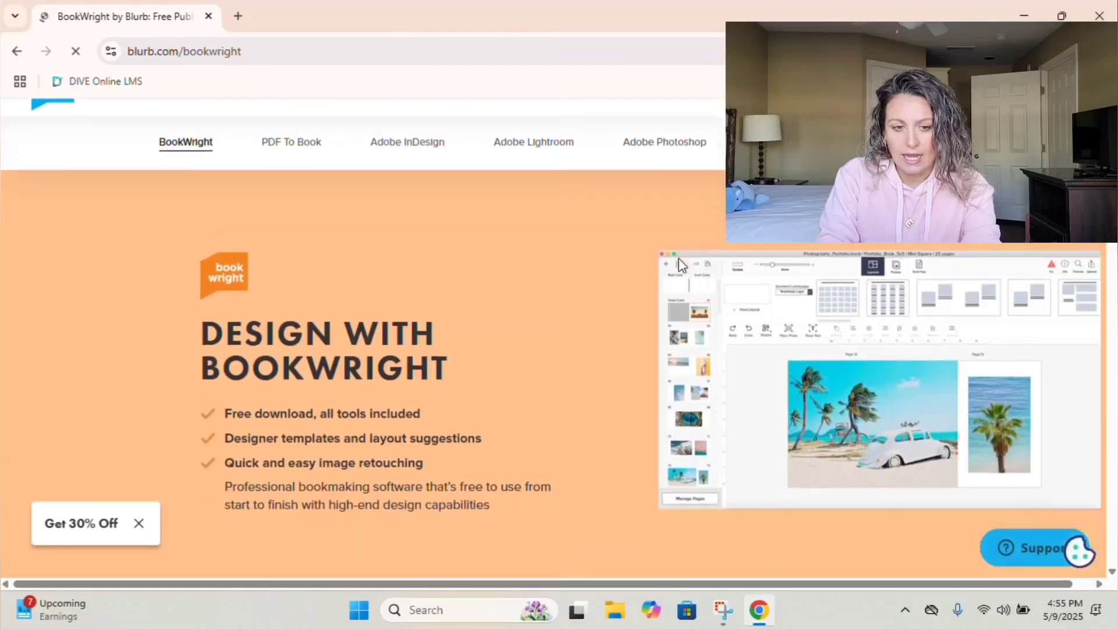
pyautogui.scroll(-1, 680, 258)
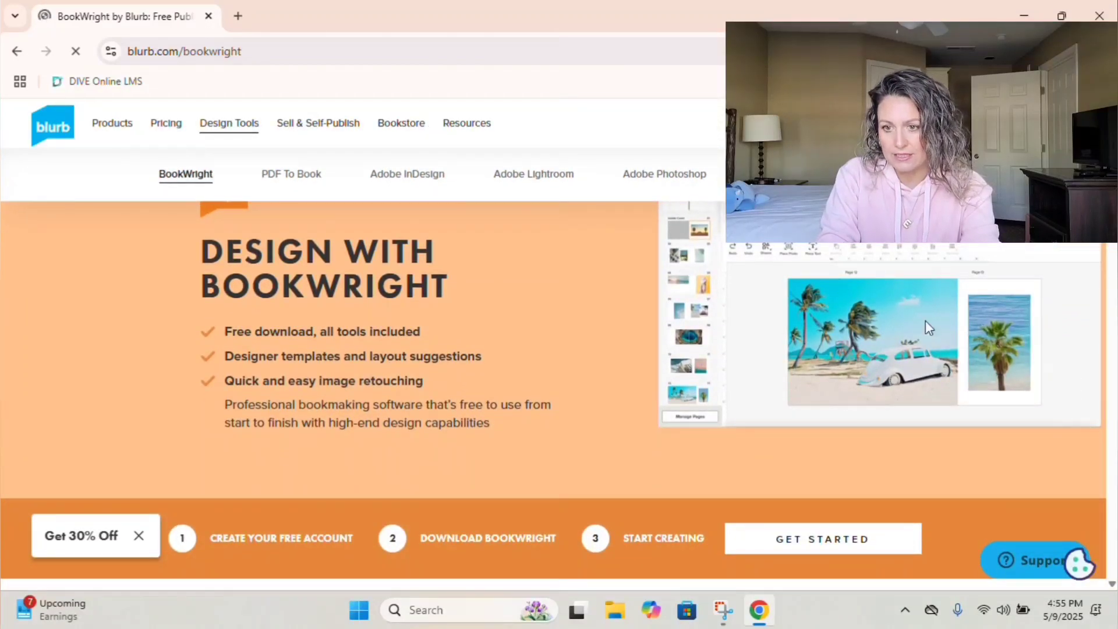
pyautogui.scroll(1, 801, 382)
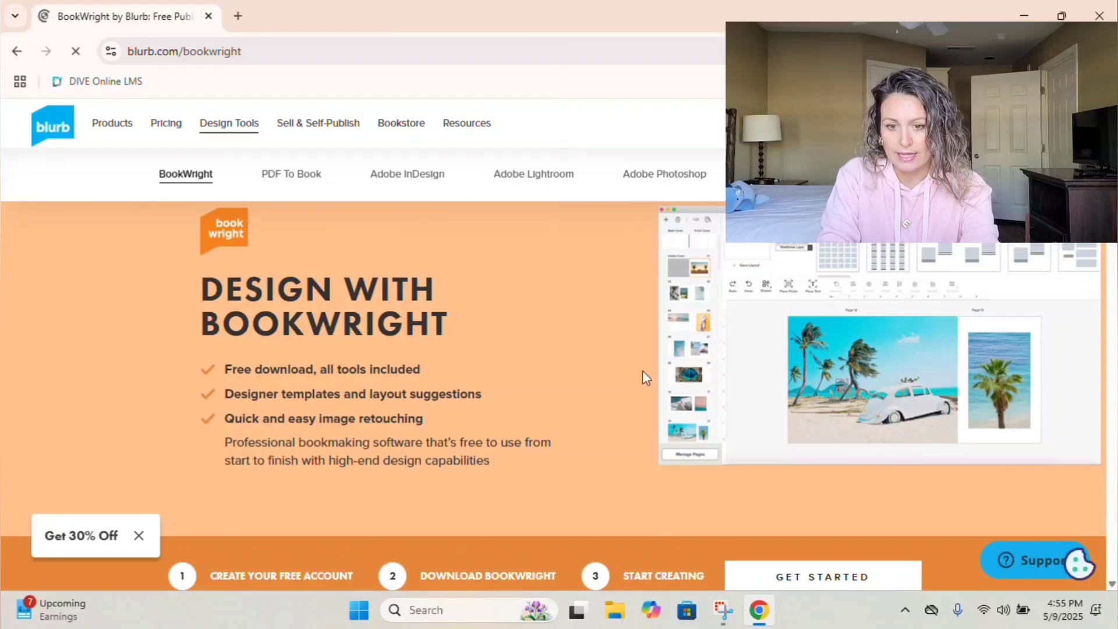
pyautogui.scroll(-2, 546, 356)
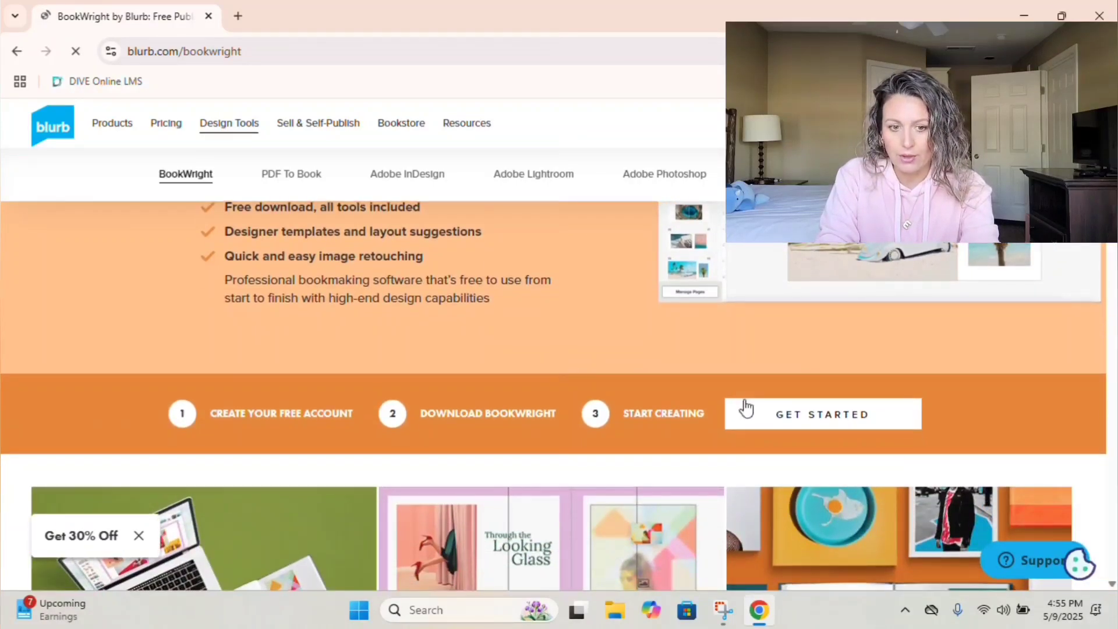
# Download the 64-bit Windows BookWright installer and save it to the Downloads folder.
pyautogui.click(809, 418)
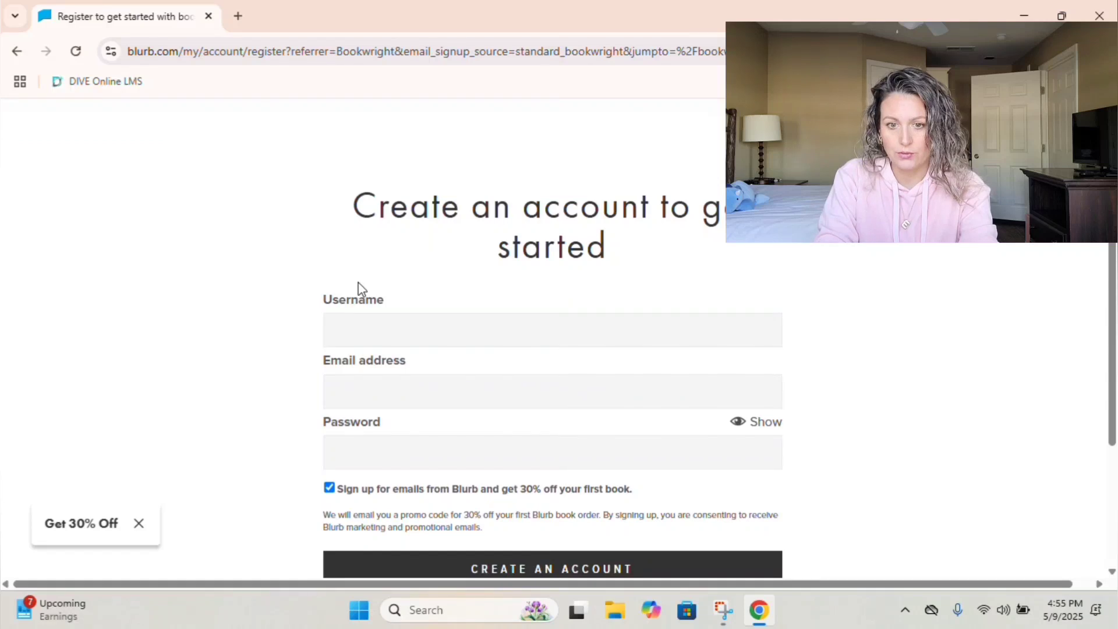
pyautogui.click(376, 334)
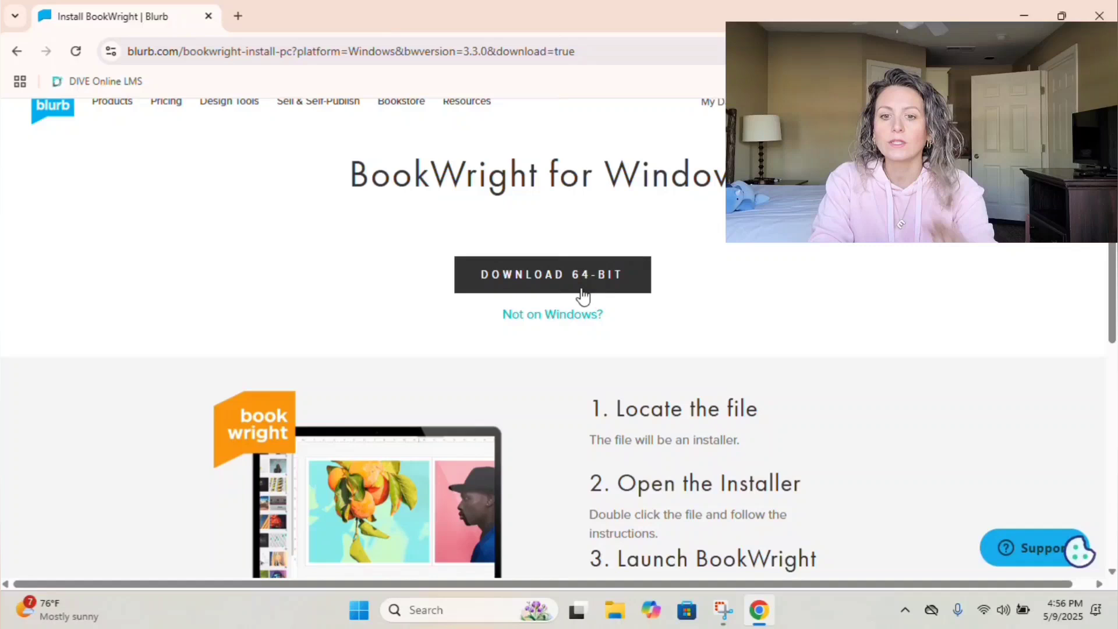
pyautogui.click(583, 295)
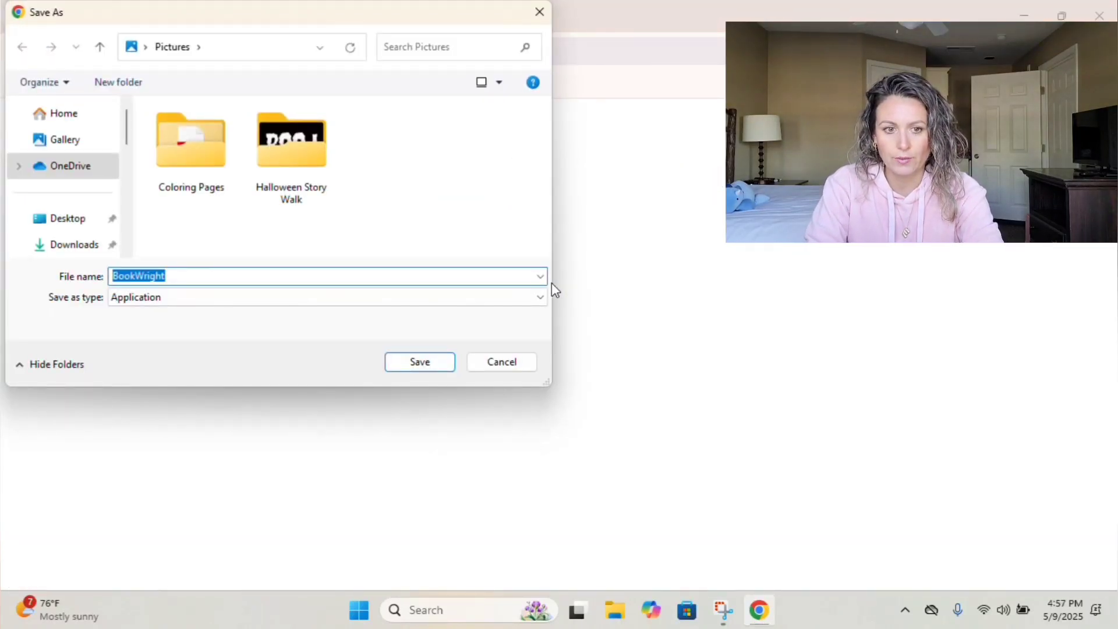
pyautogui.click(74, 247)
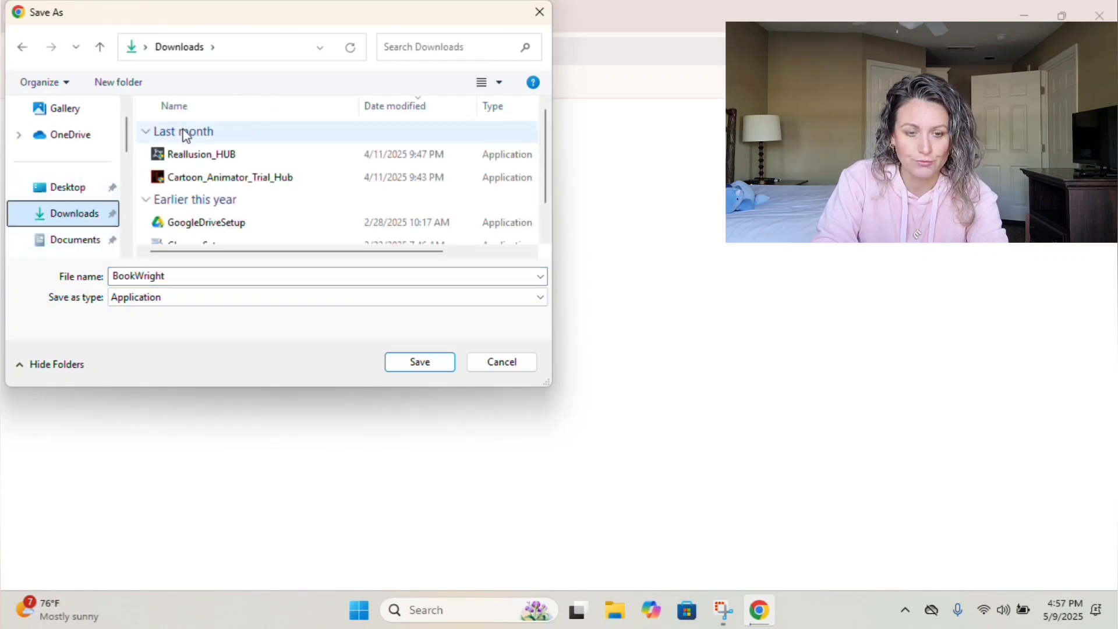
pyautogui.click(409, 369)
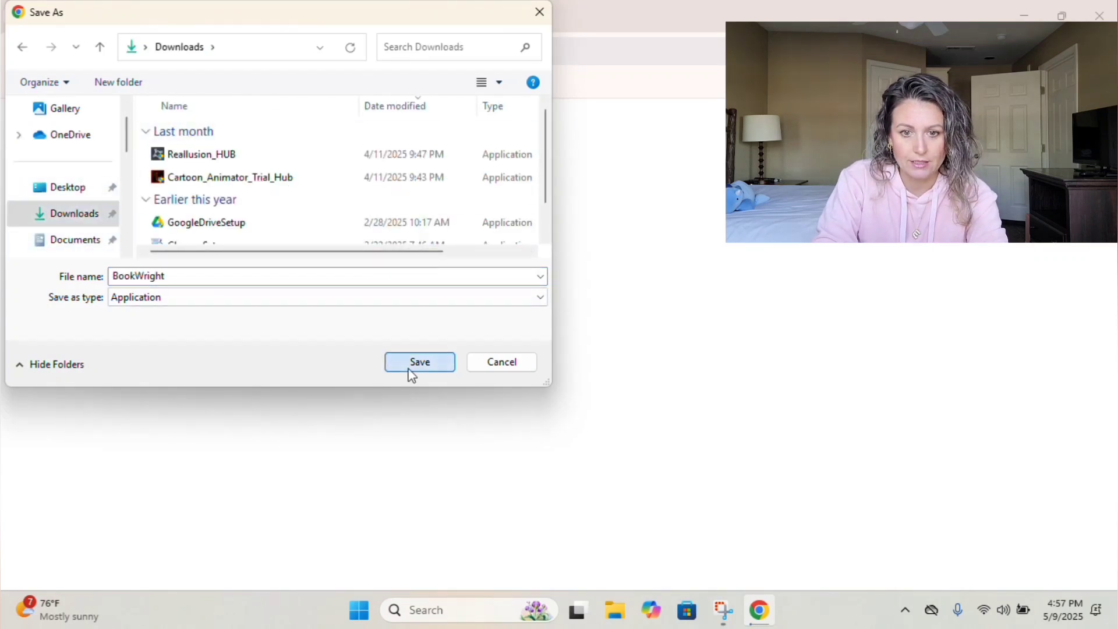
pyautogui.scroll(-3, 582, 350)
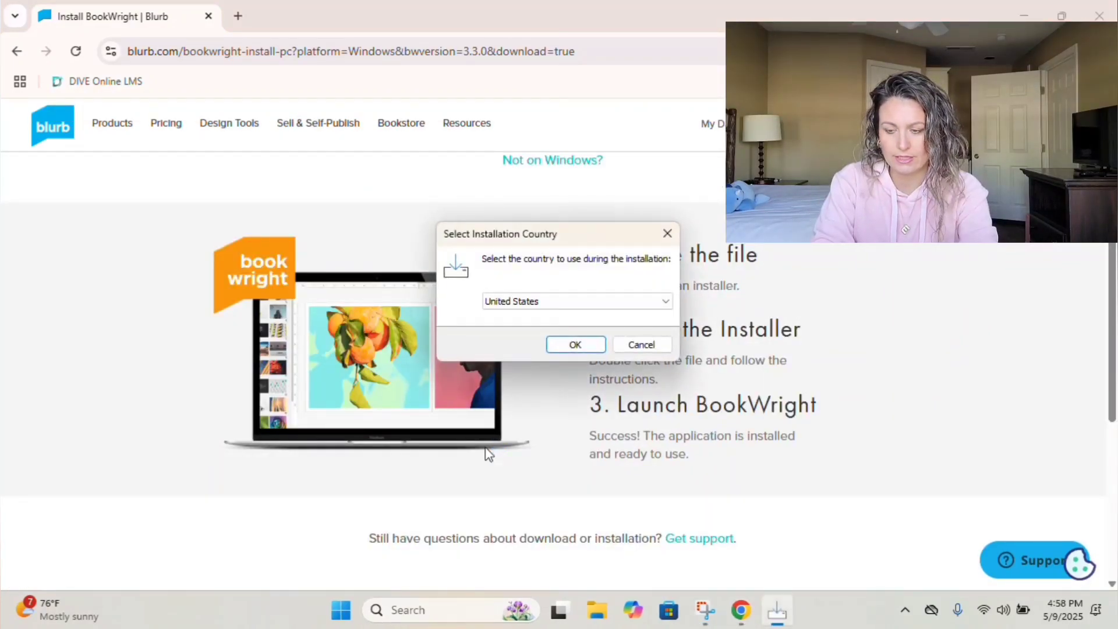
# Install BookWright 3.3.0 for United States with default folders, then launch it.
pyautogui.click(575, 344)
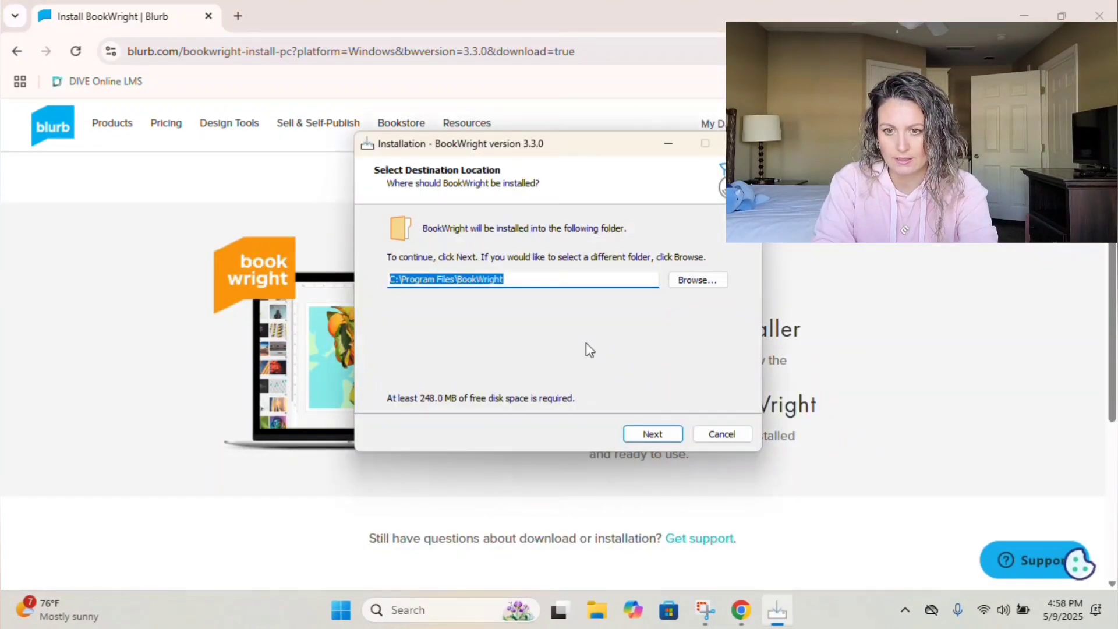
pyautogui.click(653, 435)
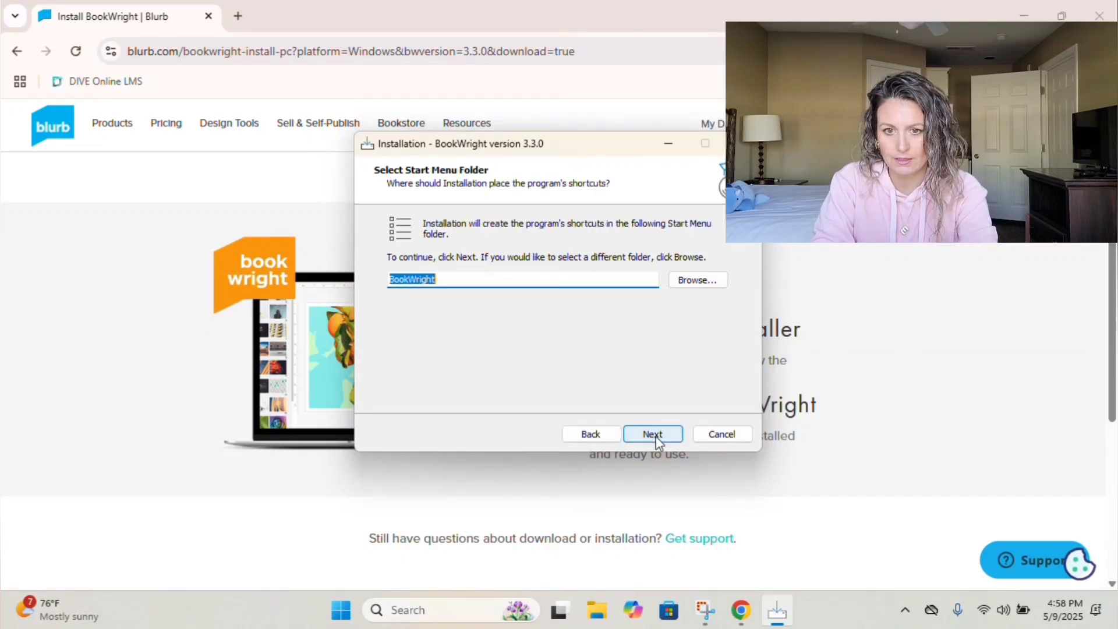
pyautogui.click(656, 440)
pyautogui.click(671, 438)
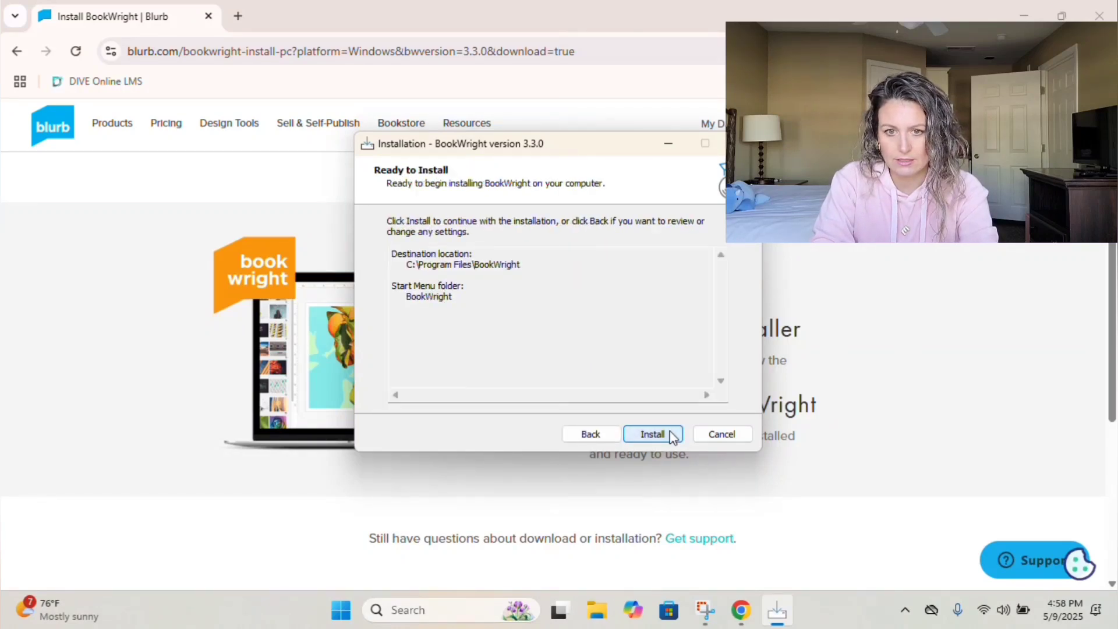
pyautogui.click(672, 435)
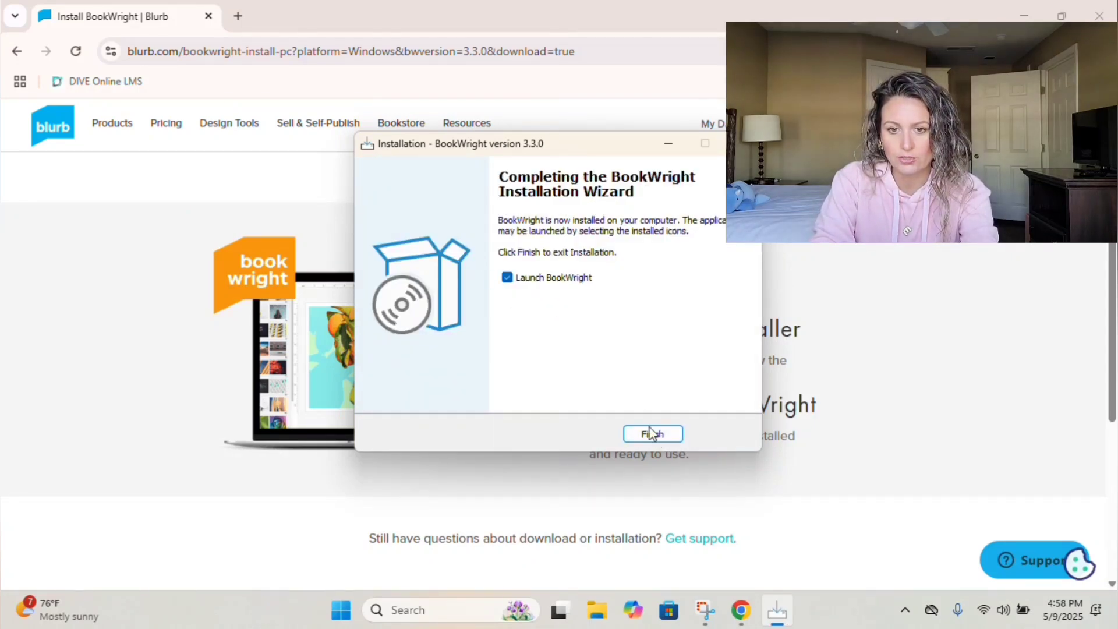
pyautogui.click(653, 435)
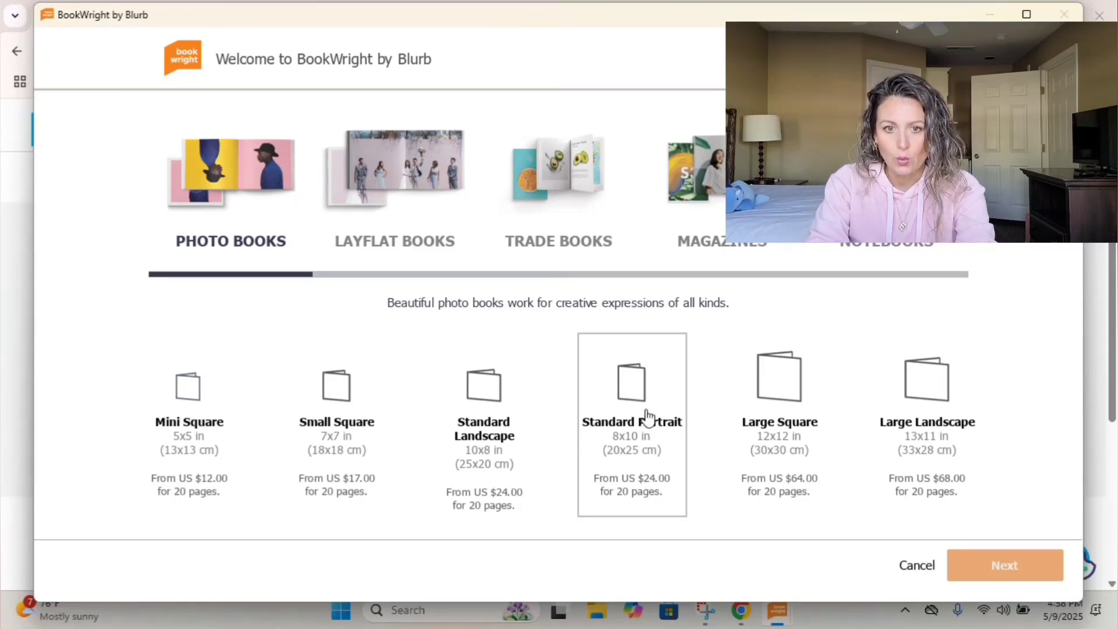
# Choose the 8x10 trade book size.
pyautogui.click(563, 185)
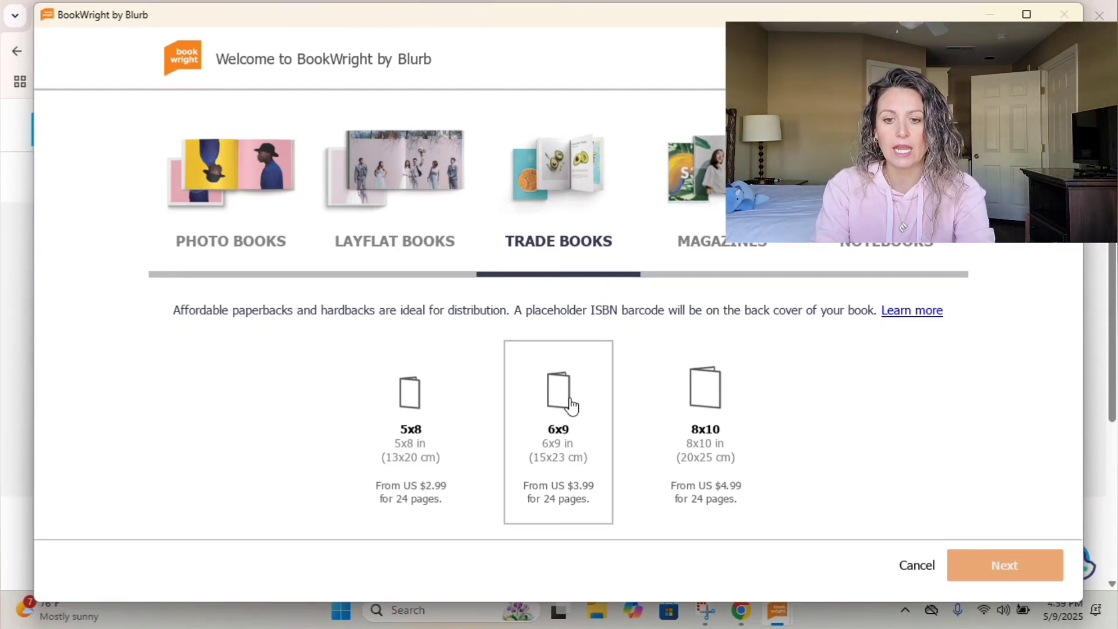
pyautogui.click(705, 417)
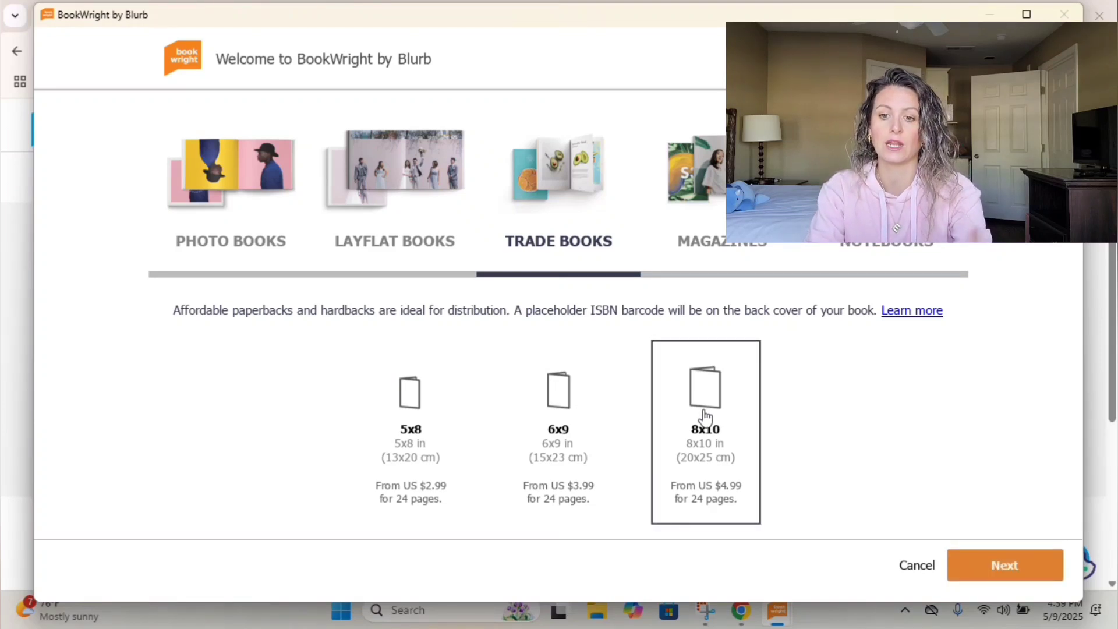
pyautogui.click(998, 568)
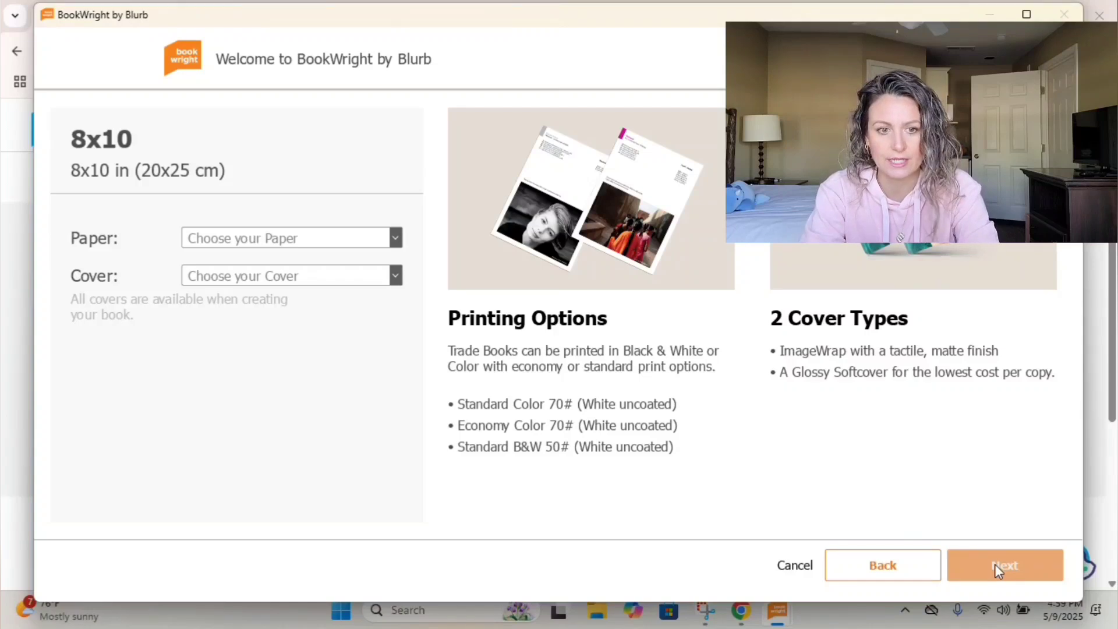
# Pick Economy Color 70# paper and a softcover for the book.
pyautogui.click(392, 237)
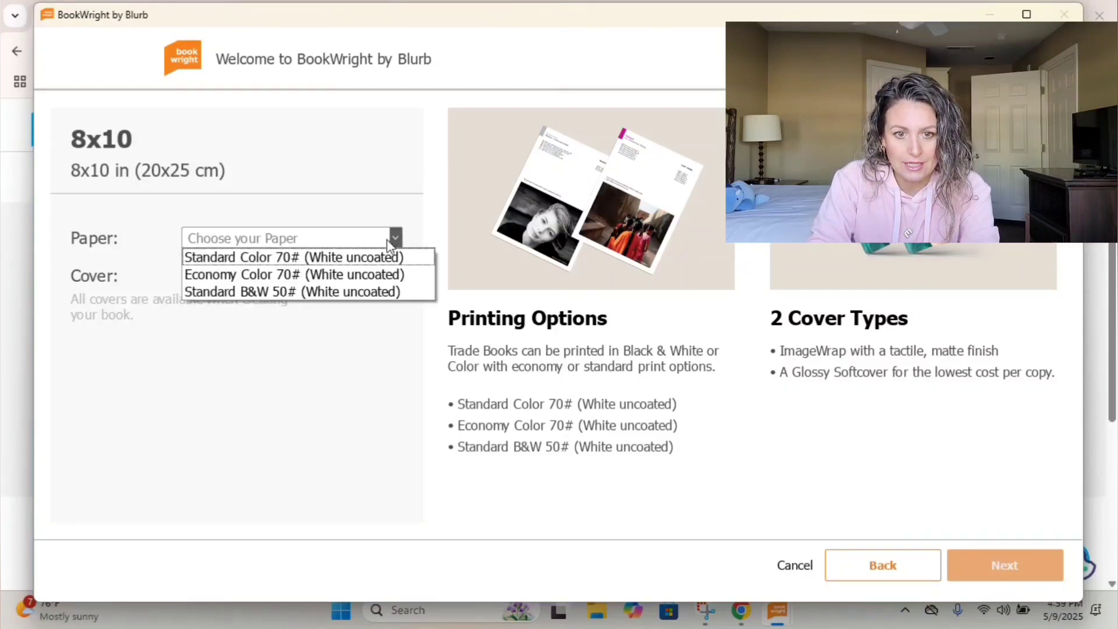
pyautogui.click(389, 275)
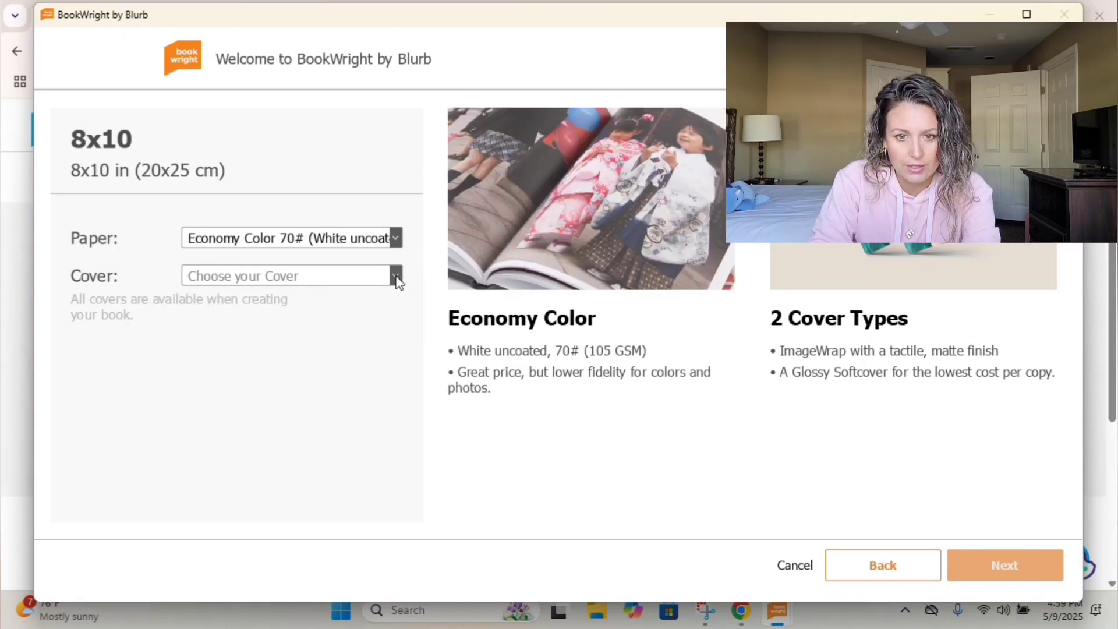
pyautogui.click(398, 281)
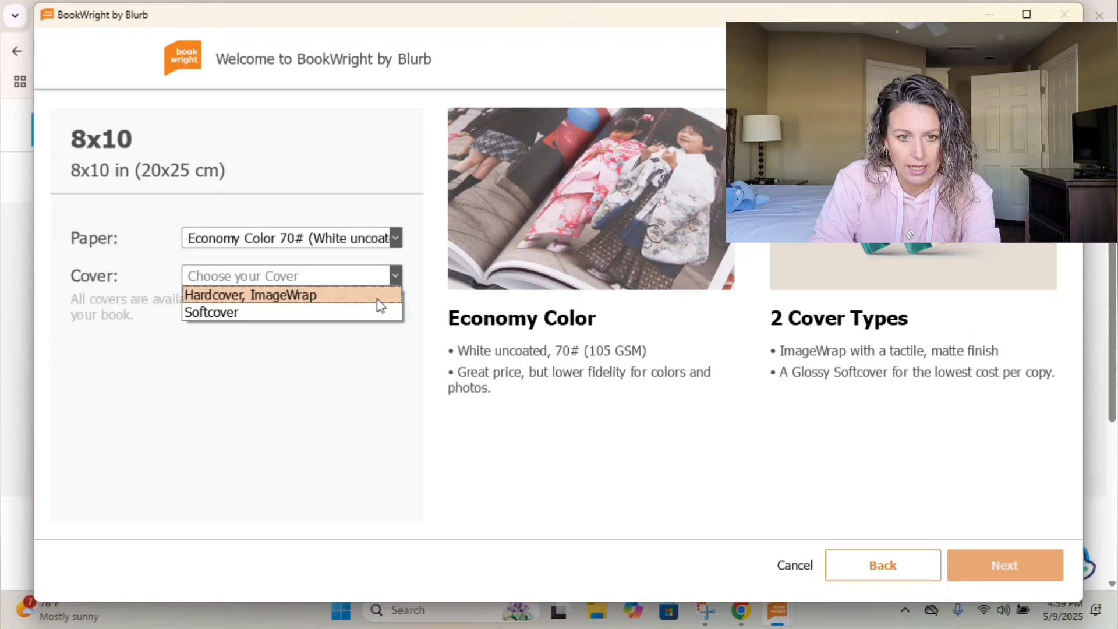
pyautogui.click(373, 315)
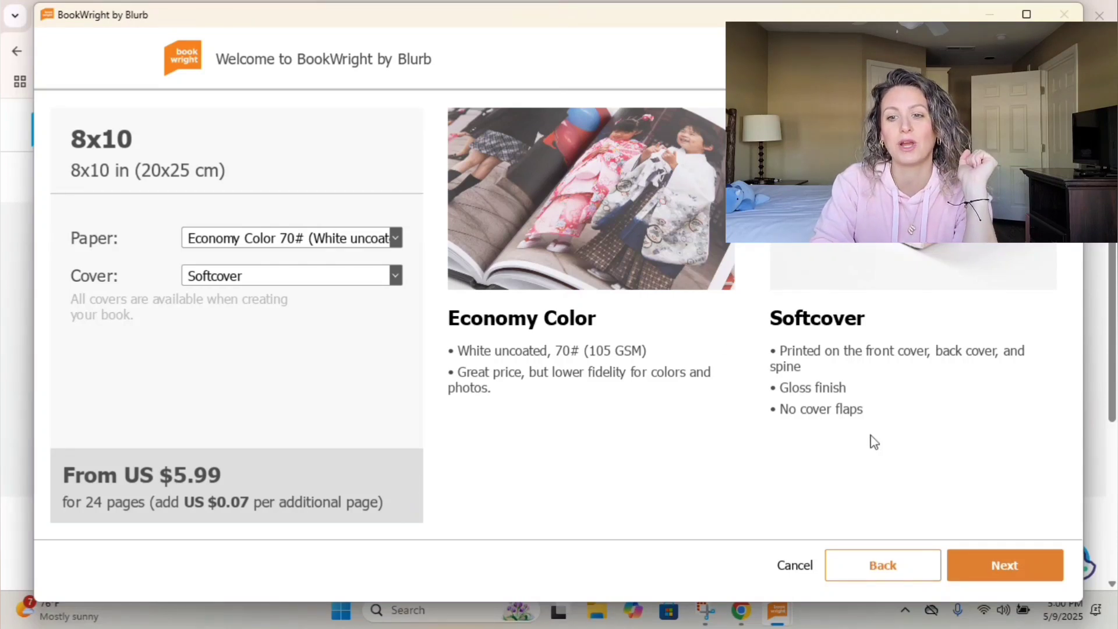
pyautogui.click(1017, 564)
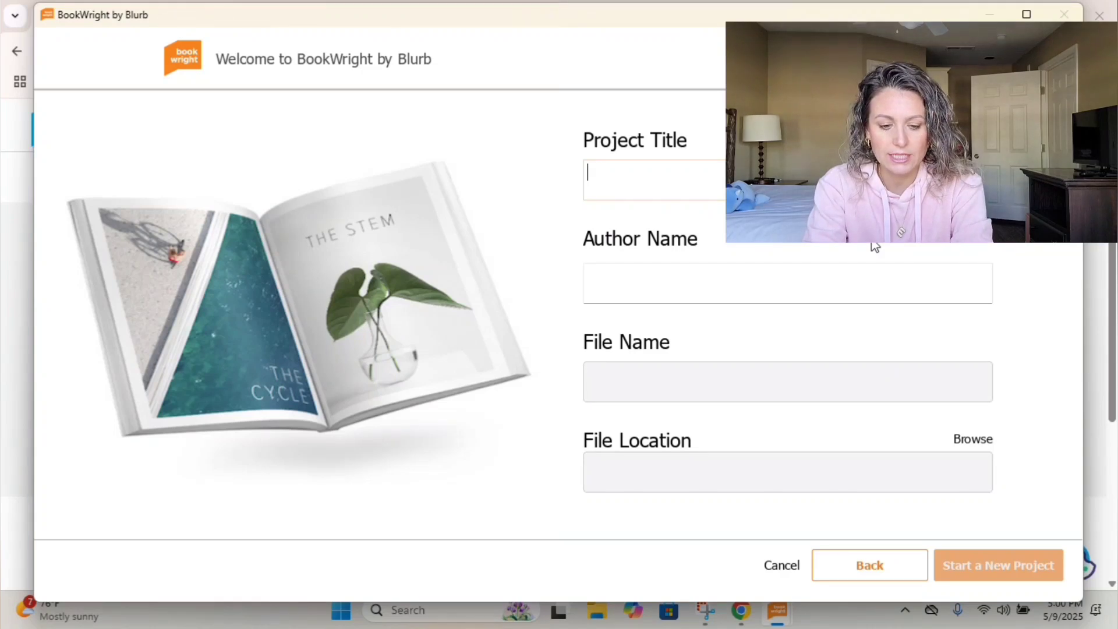
# Create the project titled '4/25 Short Stories' by 'Challenge B Class', then return to the browser.
pyautogui.write('20')
pyautogui.press('BackSpace')
pyautogui.write('4/25')
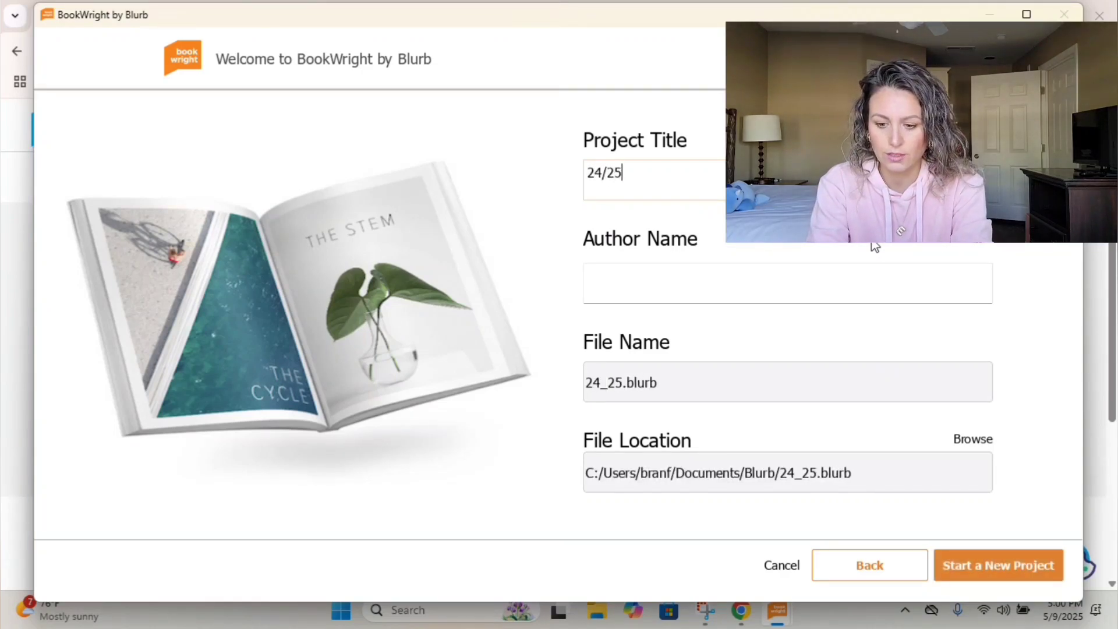
pyautogui.write(' Short Stori')
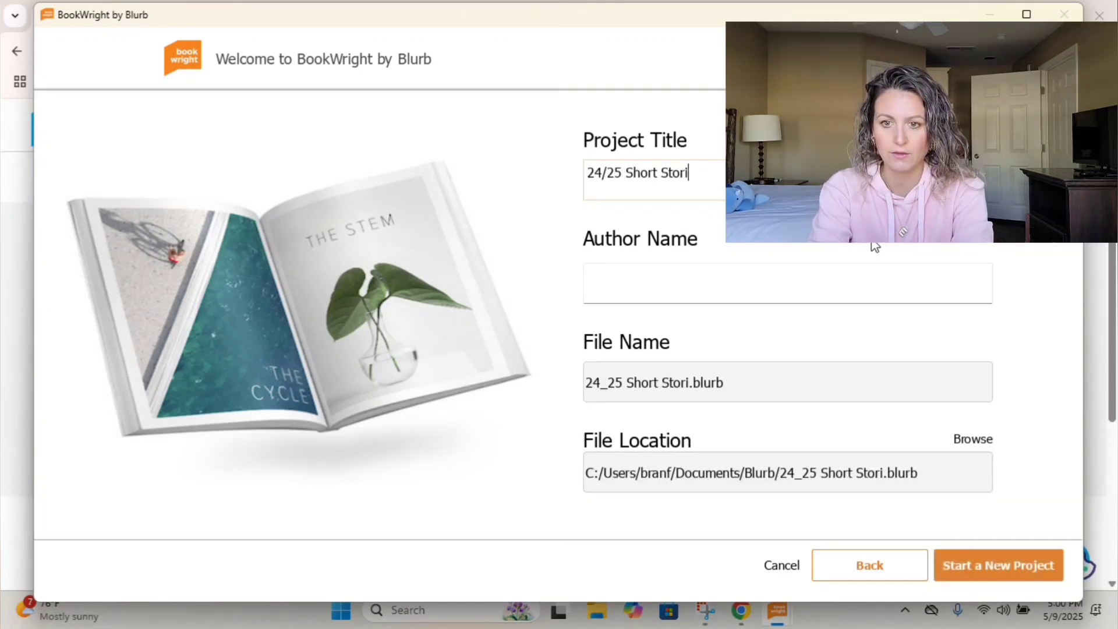
pyautogui.write('es')
pyautogui.click(772, 295)
pyautogui.write('hal')
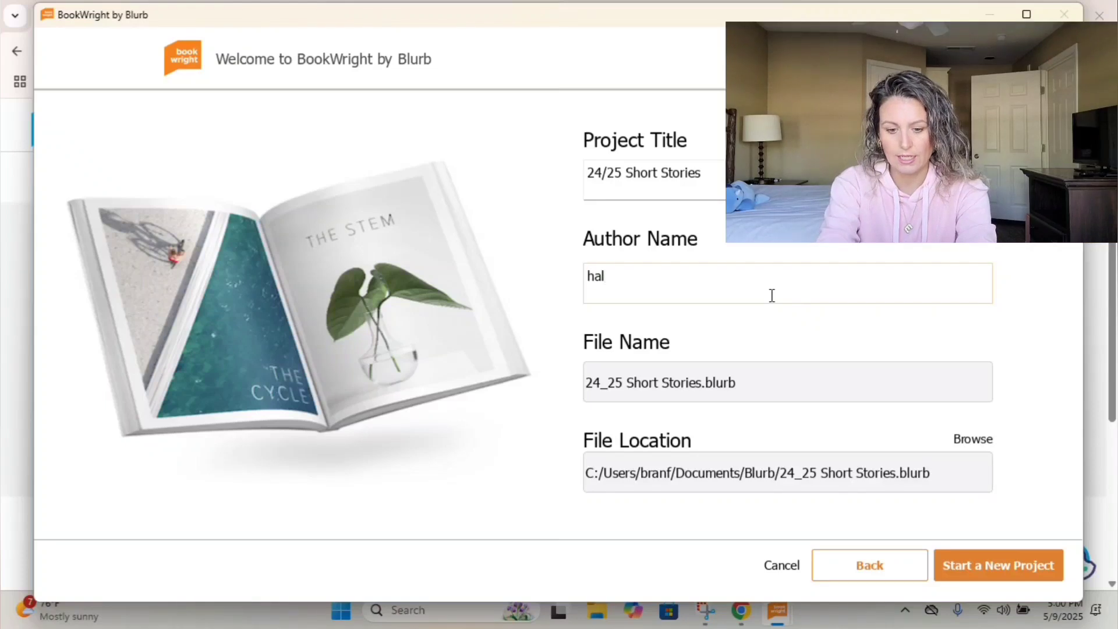
pyautogui.press('BackSpace')
pyautogui.press('BackSpace')
pyautogui.write('Challenge B Class')
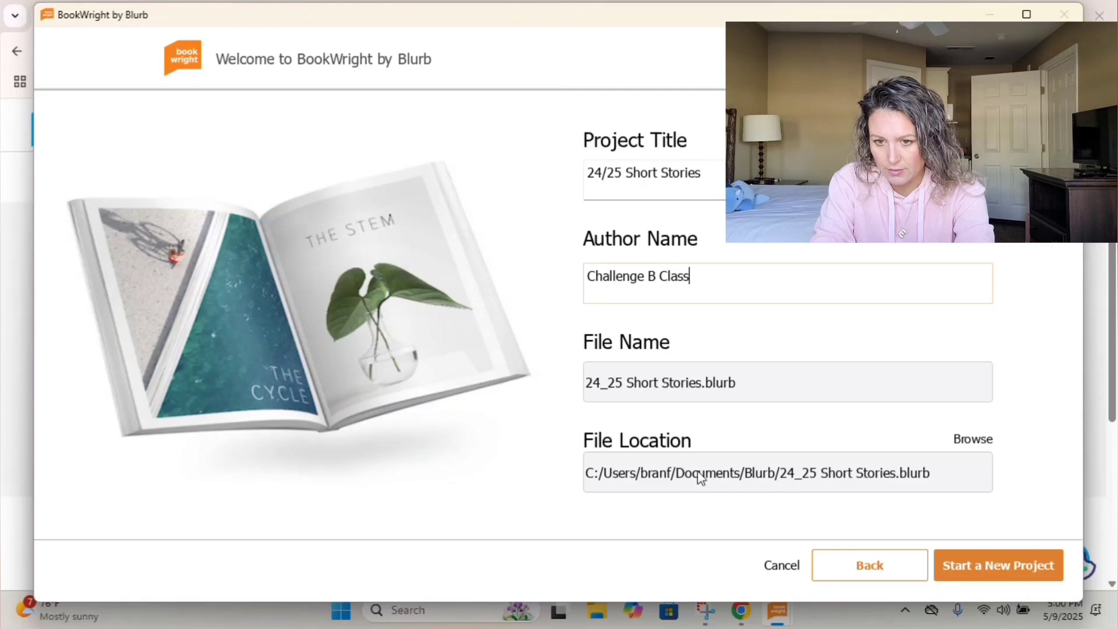
pyautogui.click(970, 568)
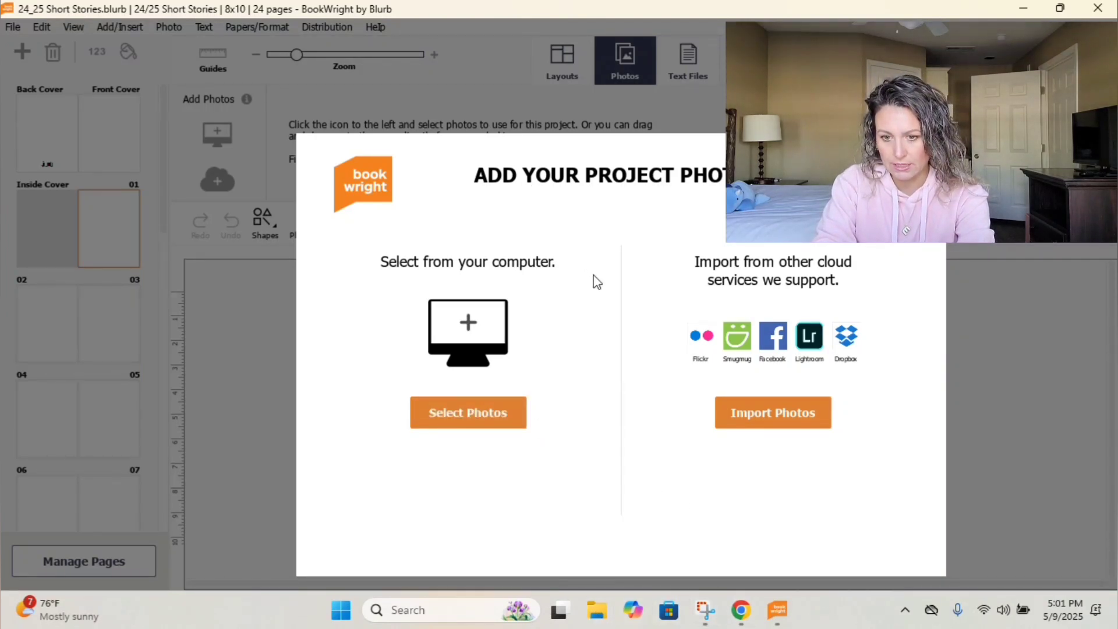
pyautogui.click(742, 610)
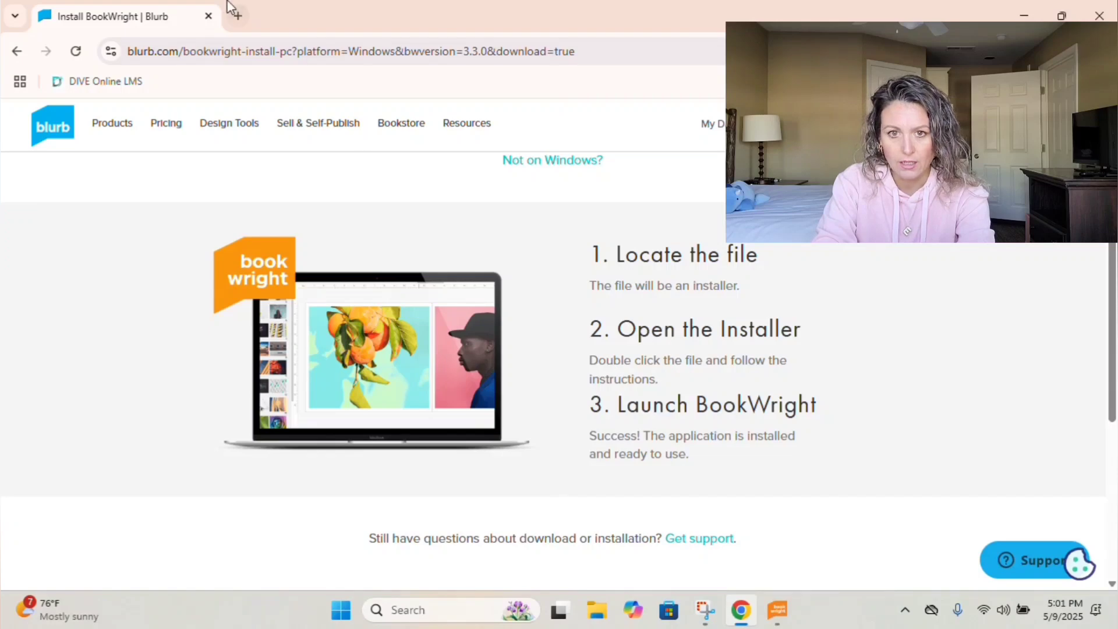
# Open Gmail in a new tab and show the CC B 24-25 Short Stories label.
pyautogui.click(239, 19)
pyautogui.write('gm')
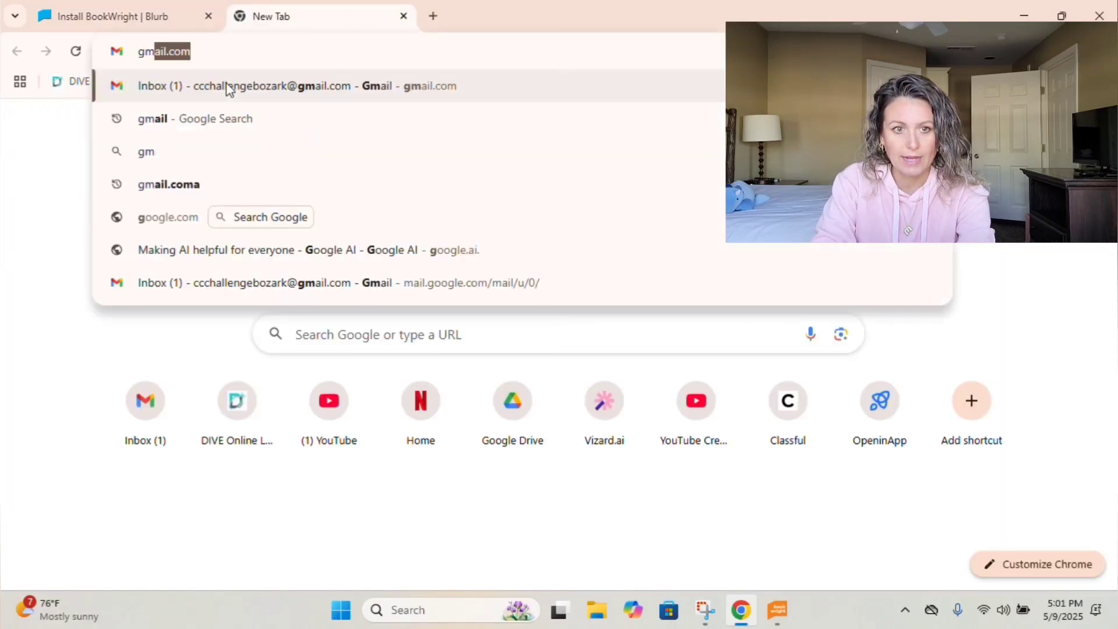
pyautogui.press('Return')
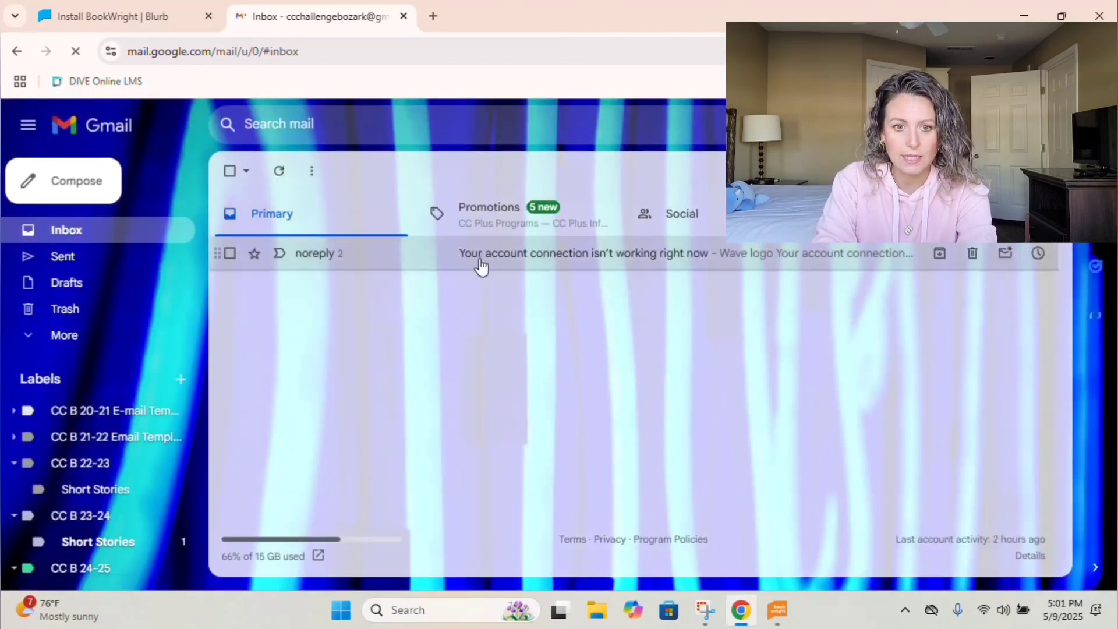
pyautogui.scroll(-4, 117, 369)
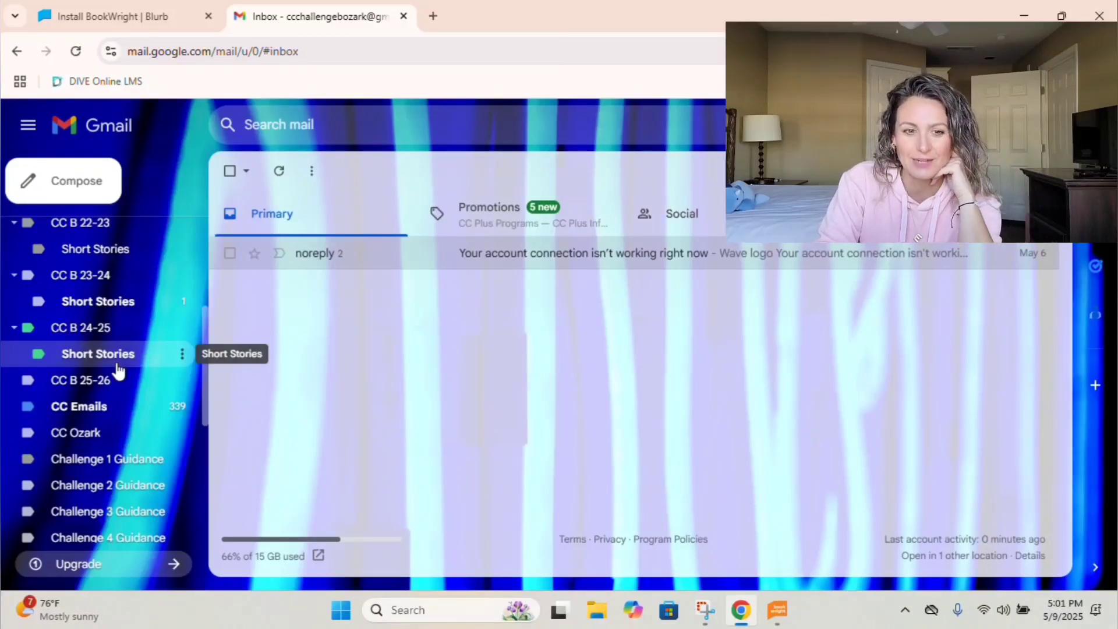
pyautogui.click(116, 365)
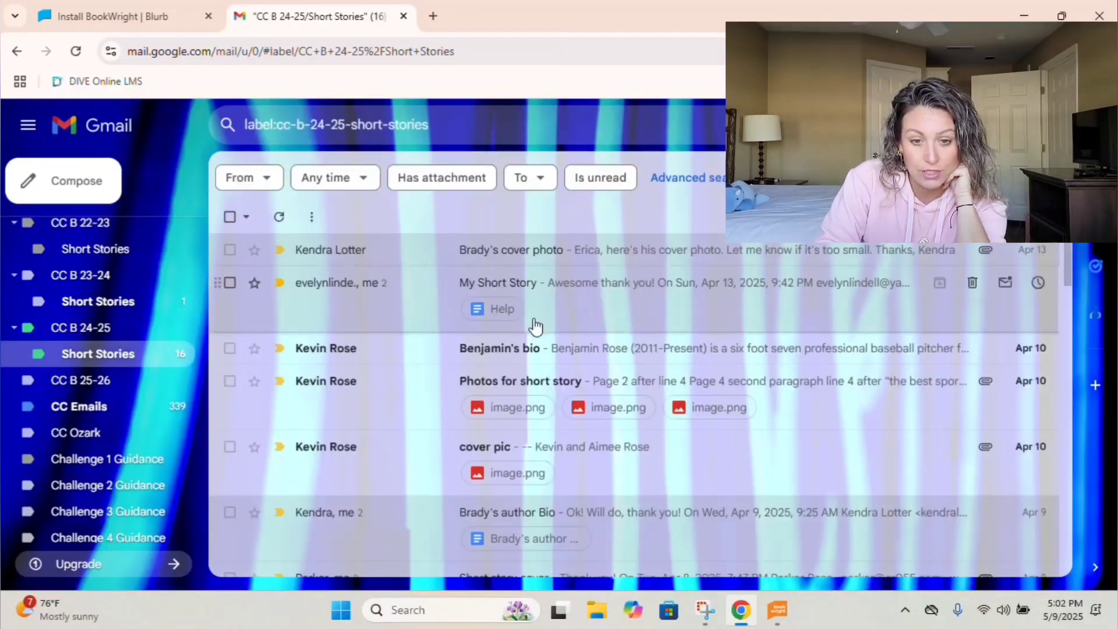
pyautogui.scroll(-15, 586, 337)
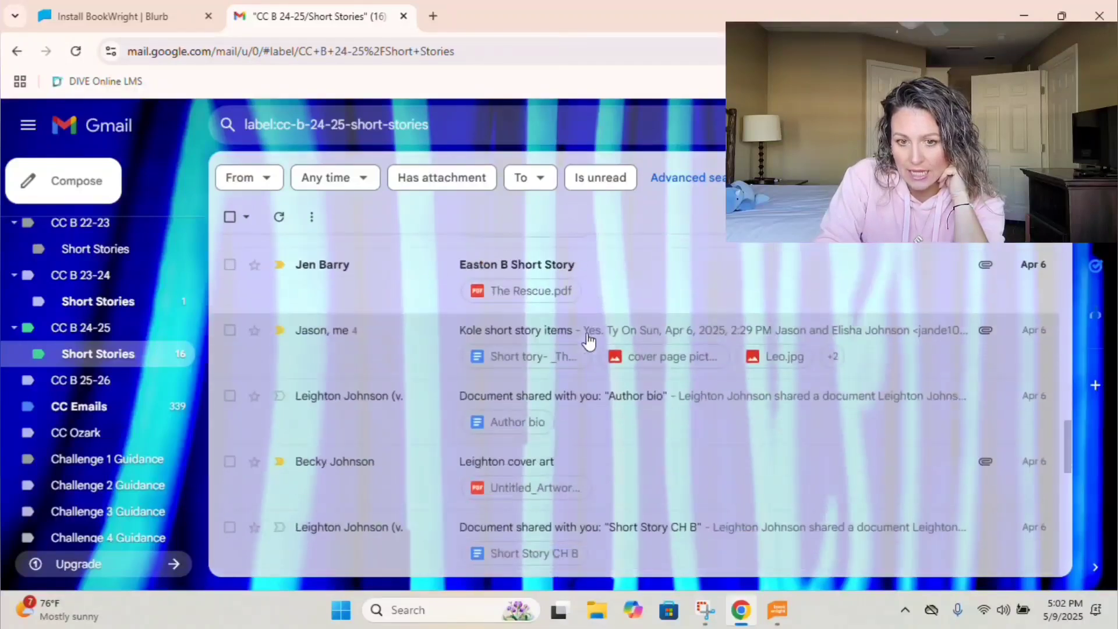
pyautogui.scroll(-5, 589, 341)
pyautogui.scroll(15, 588, 341)
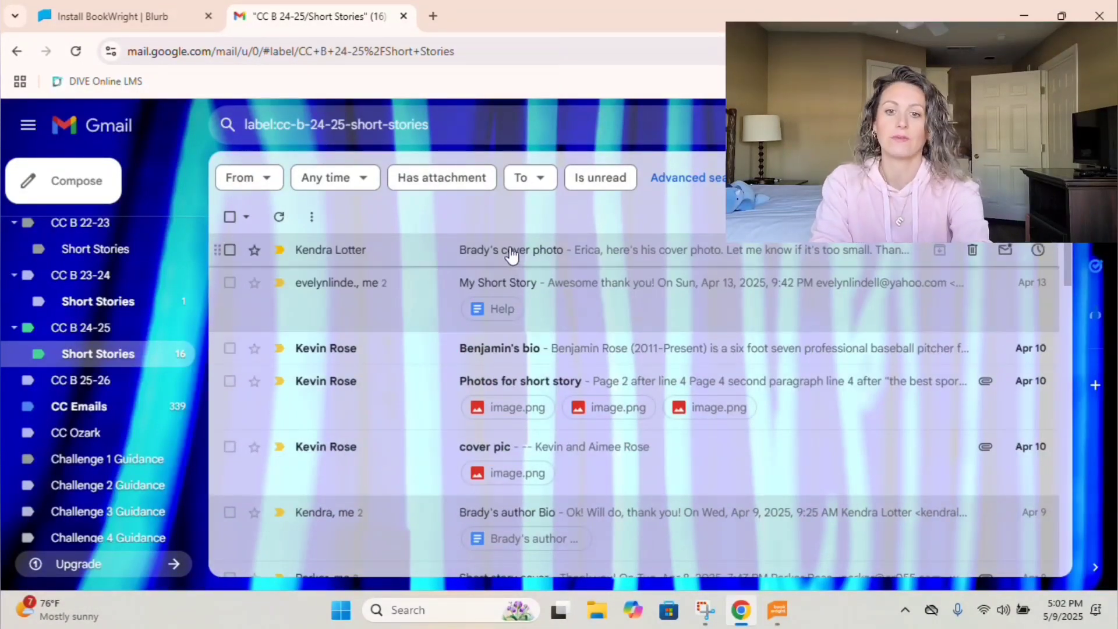
# Open the student's cover photo email and download its photo attachment.
pyautogui.click(511, 256)
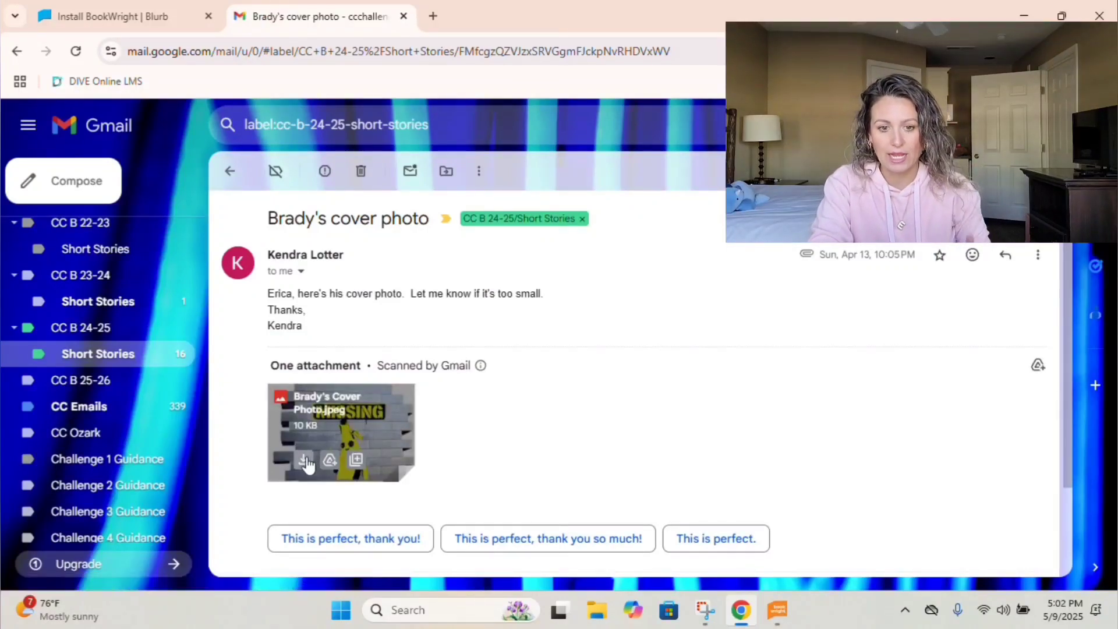
pyautogui.click(304, 459)
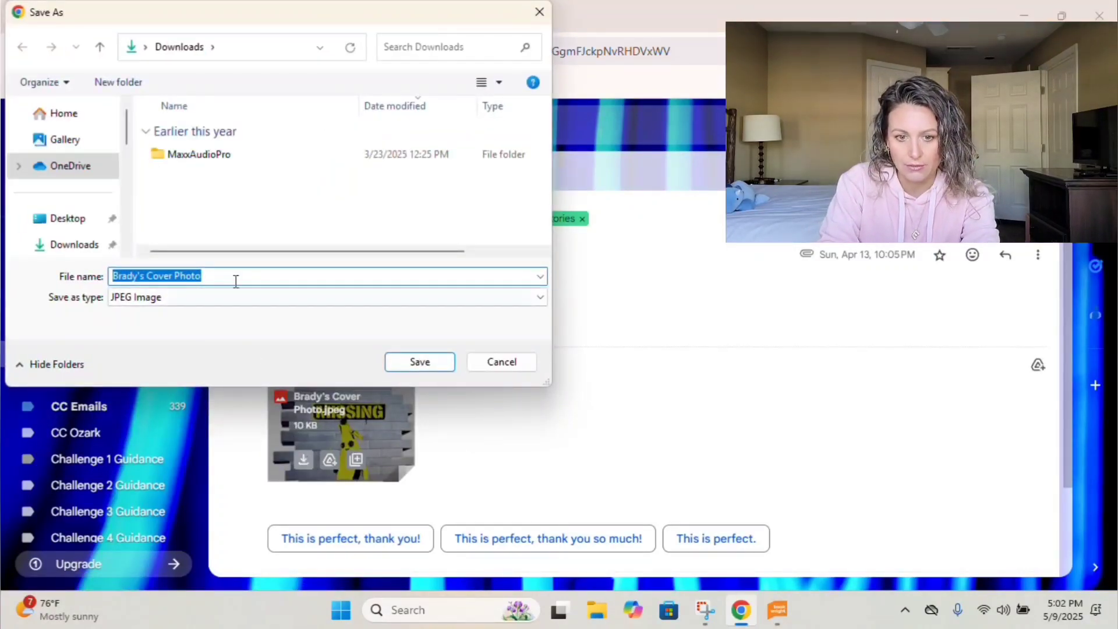
pyautogui.scroll(-5, 73, 201)
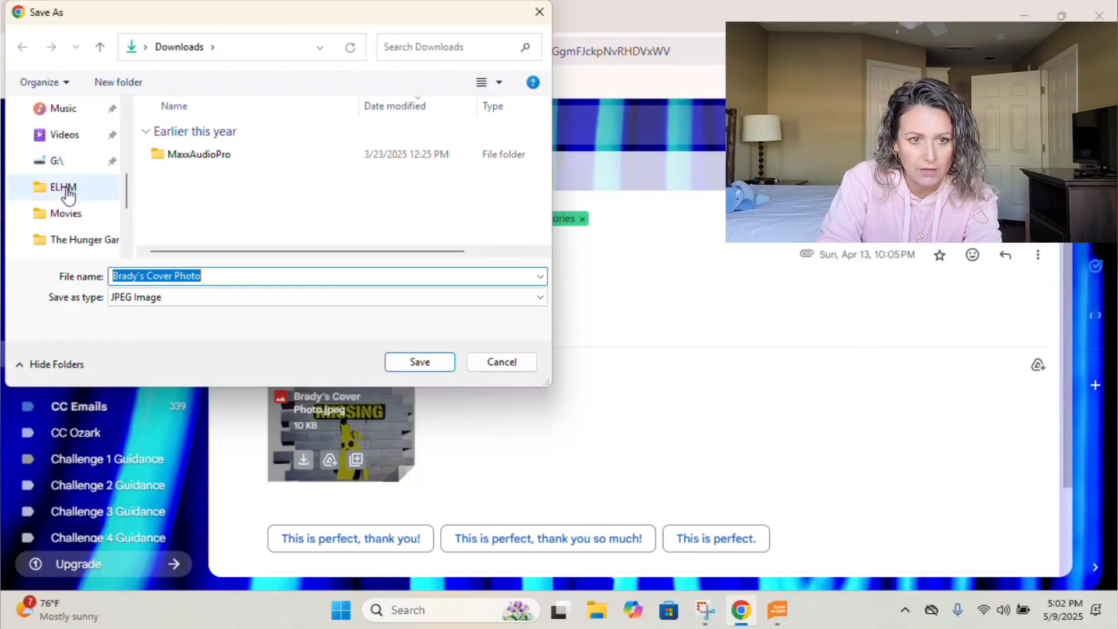
# Browse to Documents and create a new folder named '2025 Short Stories' for the cover photo.
pyautogui.scroll(3, 69, 197)
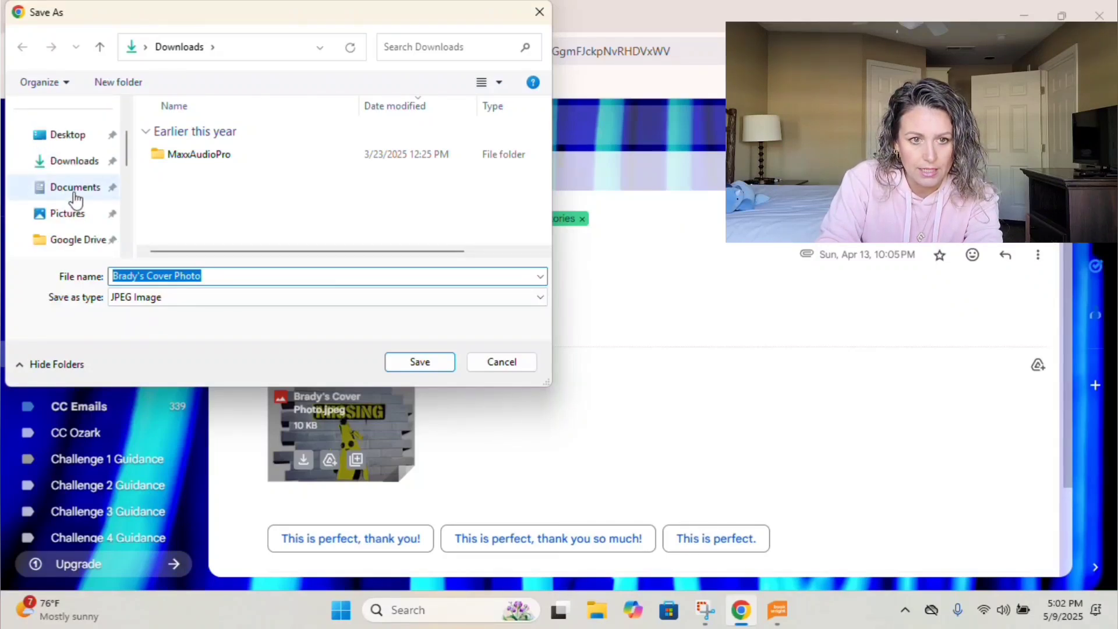
pyautogui.click(74, 193)
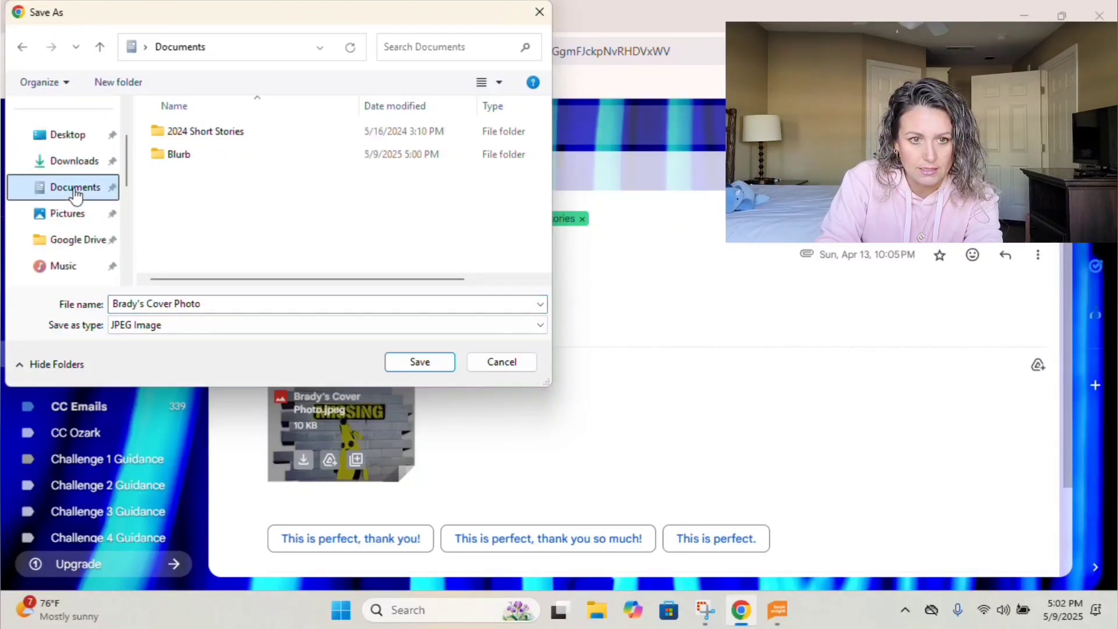
pyautogui.click(184, 159)
pyautogui.click(108, 91)
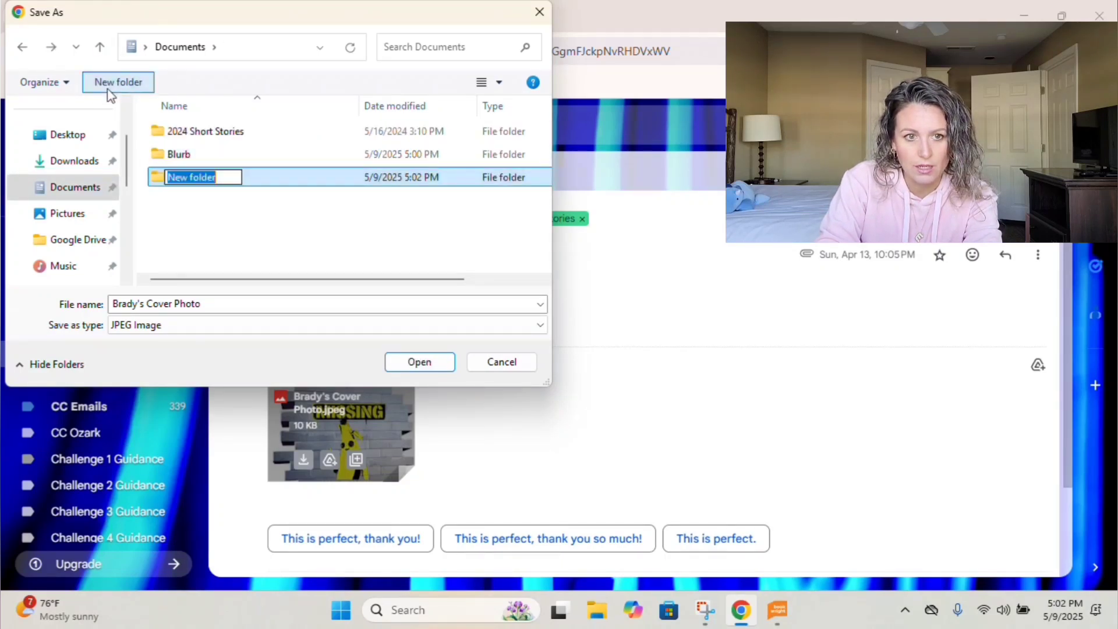
pyautogui.write('2025 Sho')
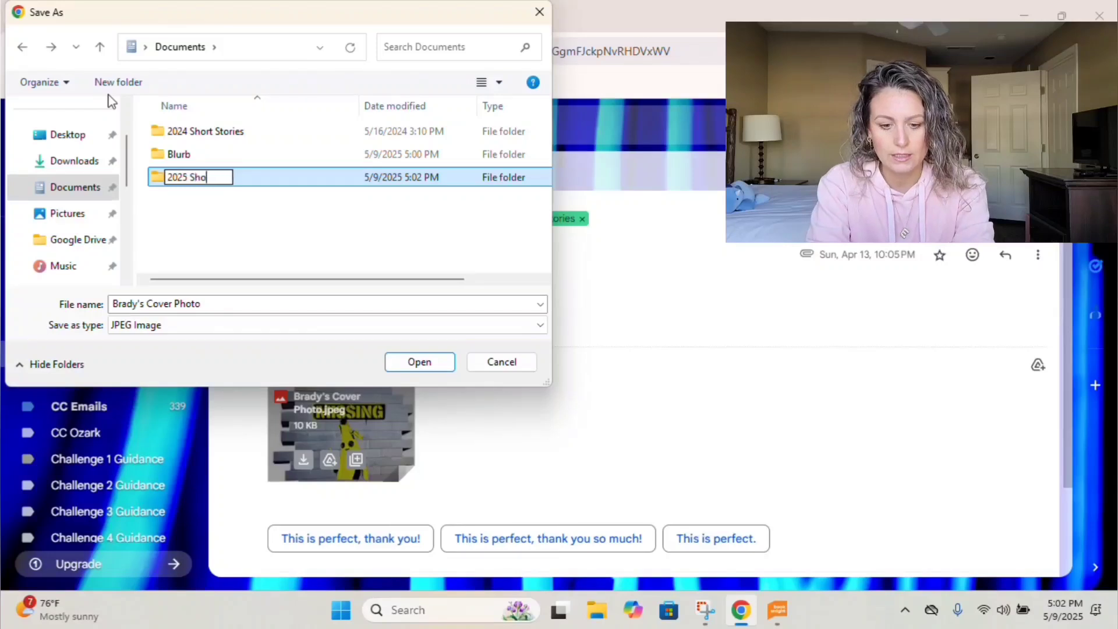
pyautogui.write('rt Stories Fil')
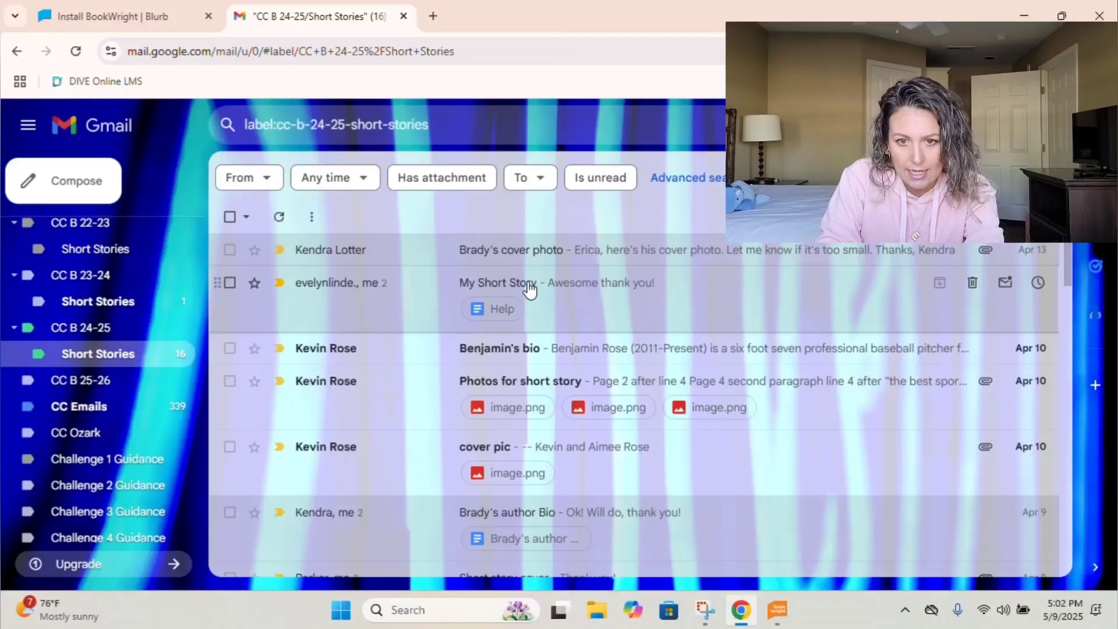
# Open the My Short Story email and its linked 'Help' Google Doc.
pyautogui.click(529, 288)
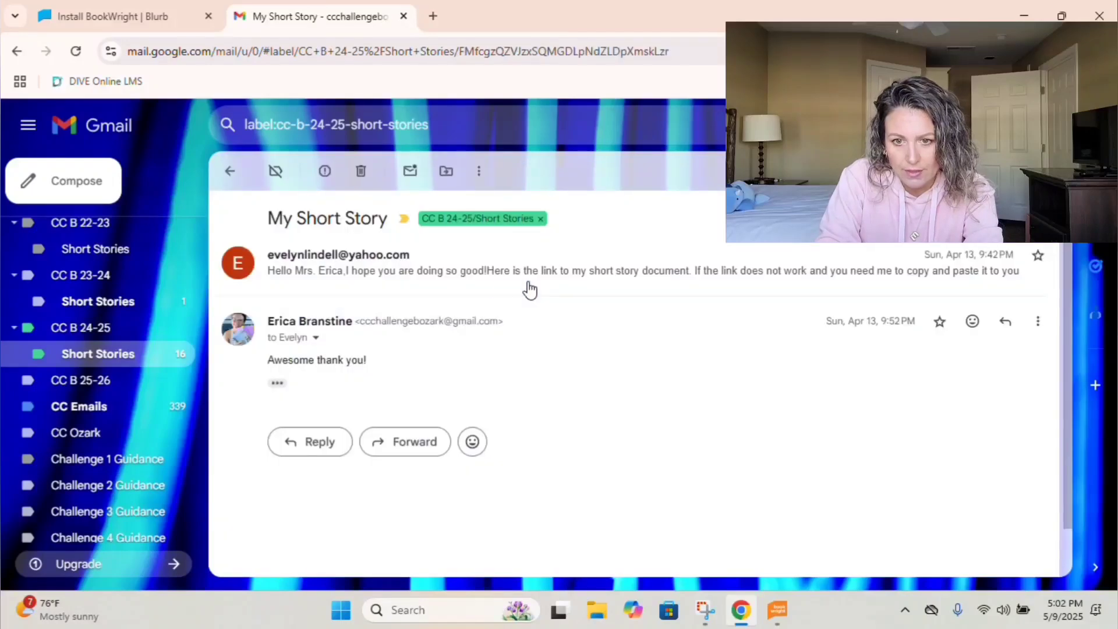
pyautogui.click(335, 291)
pyautogui.click(380, 373)
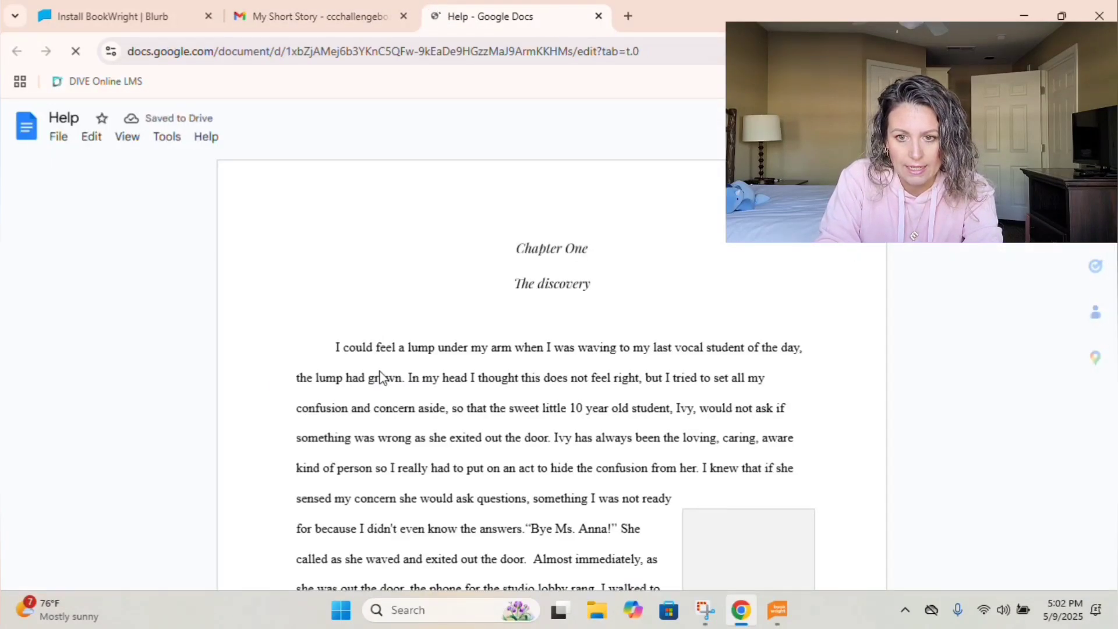
pyautogui.scroll(-4, 321, 369)
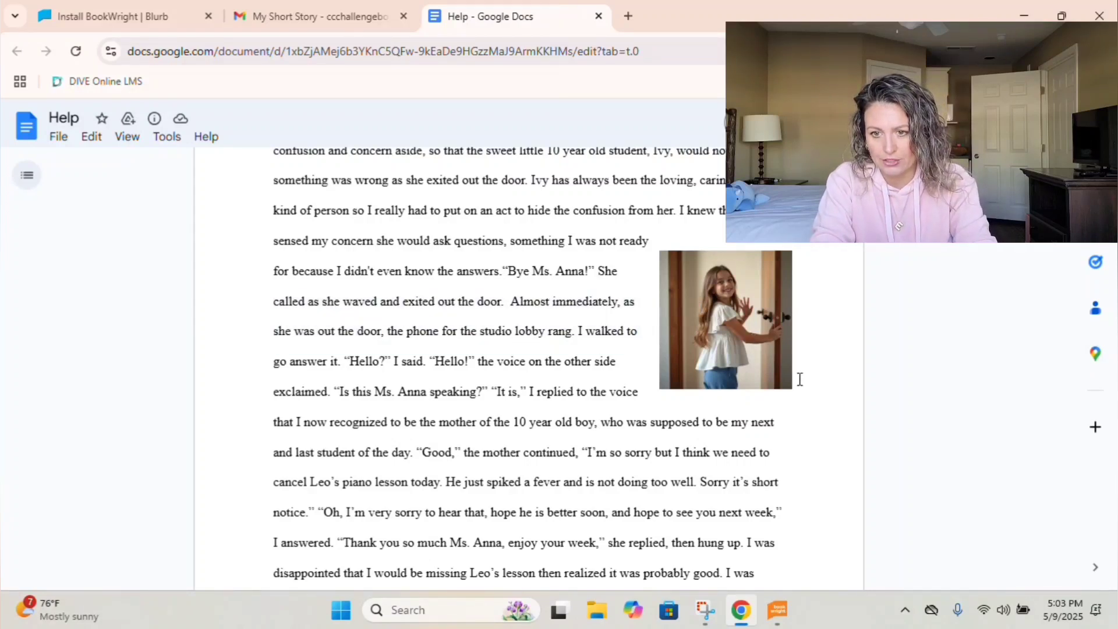
# Copy the story's photo and scroll through the Help document's pages.
pyautogui.rightClick(725, 341)
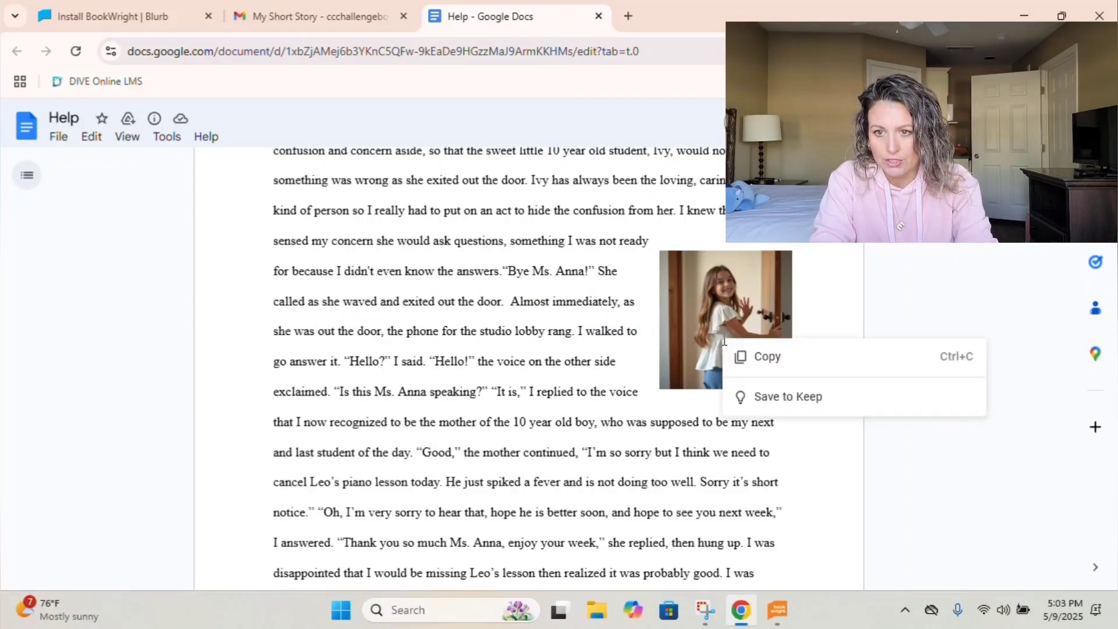
pyautogui.click(747, 356)
pyautogui.moveTo(797, 375); pyautogui.dragTo(719, 306)
pyautogui.rightClick(736, 313)
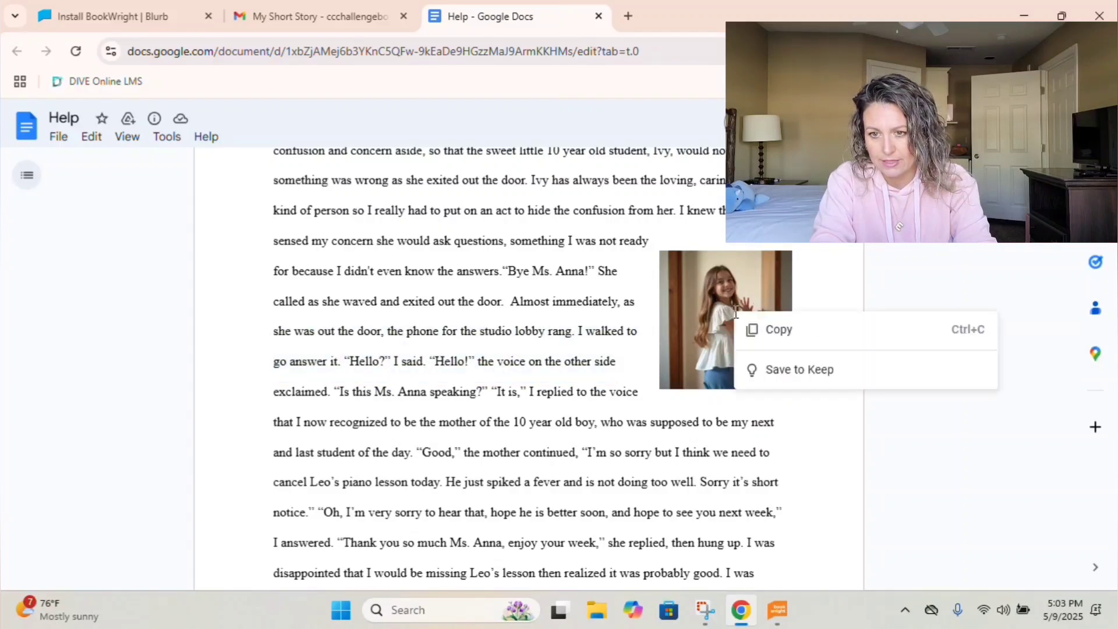
pyautogui.scroll(-10, 852, 436)
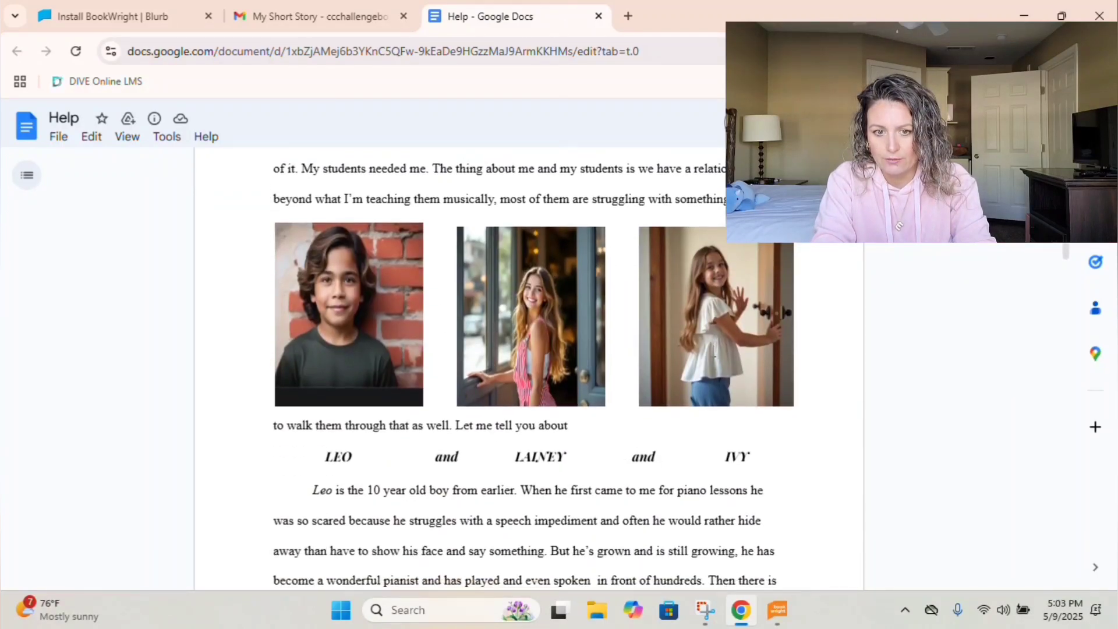
pyautogui.scroll(-20, 713, 363)
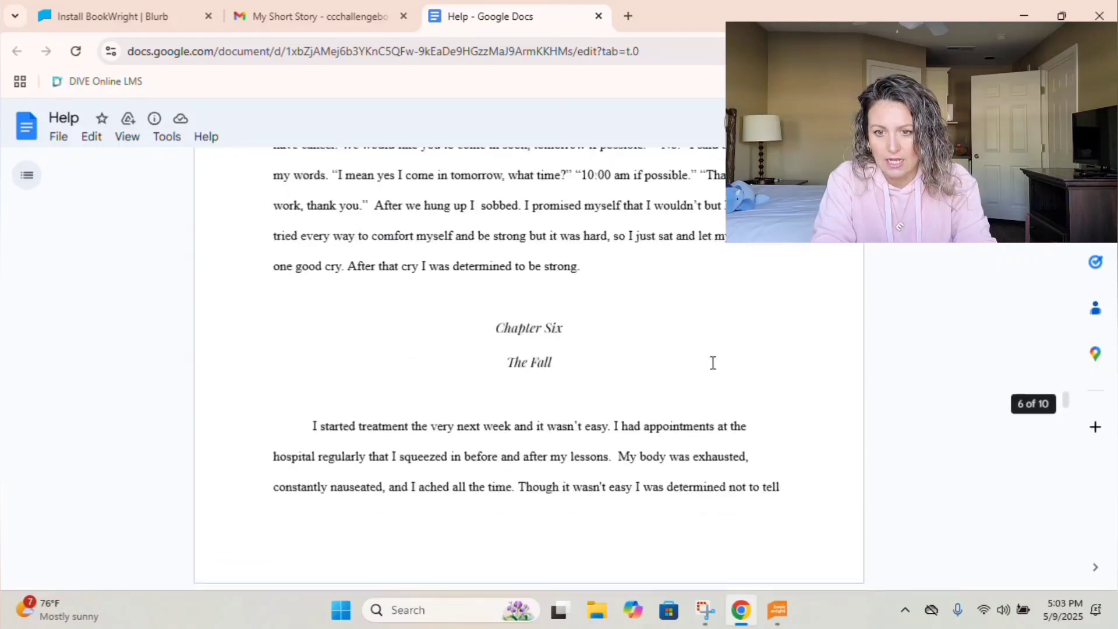
pyautogui.scroll(-20, 713, 362)
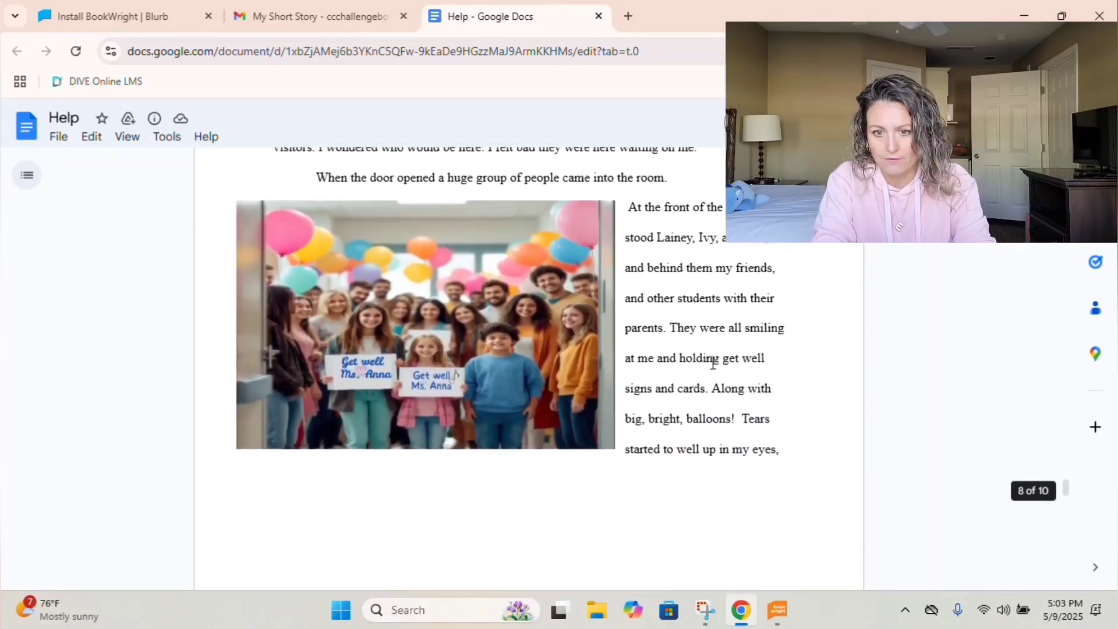
pyautogui.scroll(15, 713, 363)
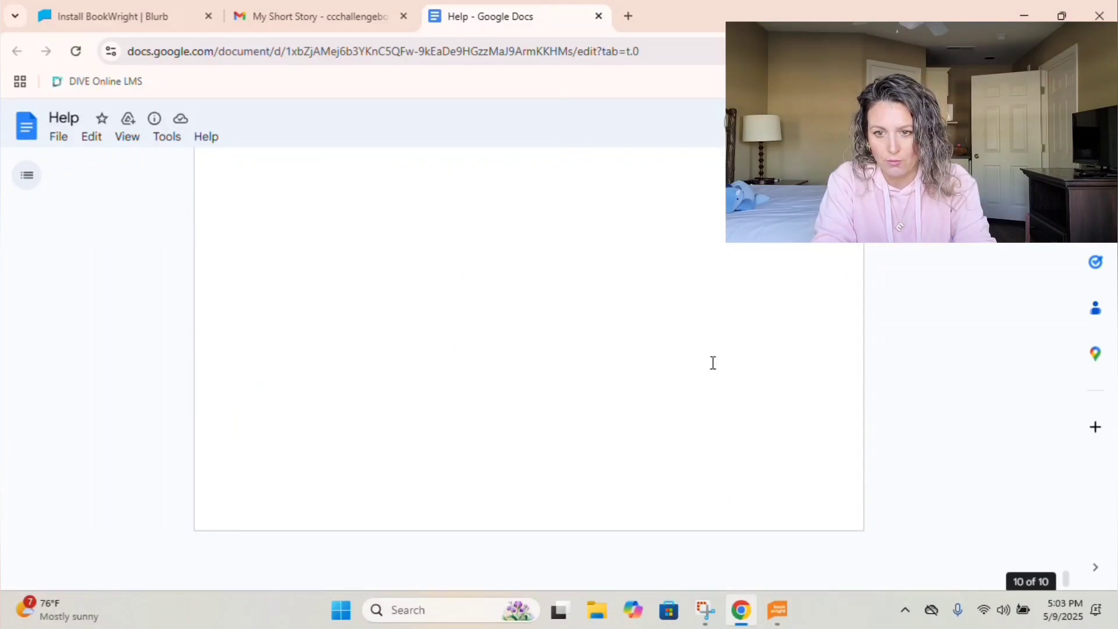
pyautogui.scroll(20, 713, 363)
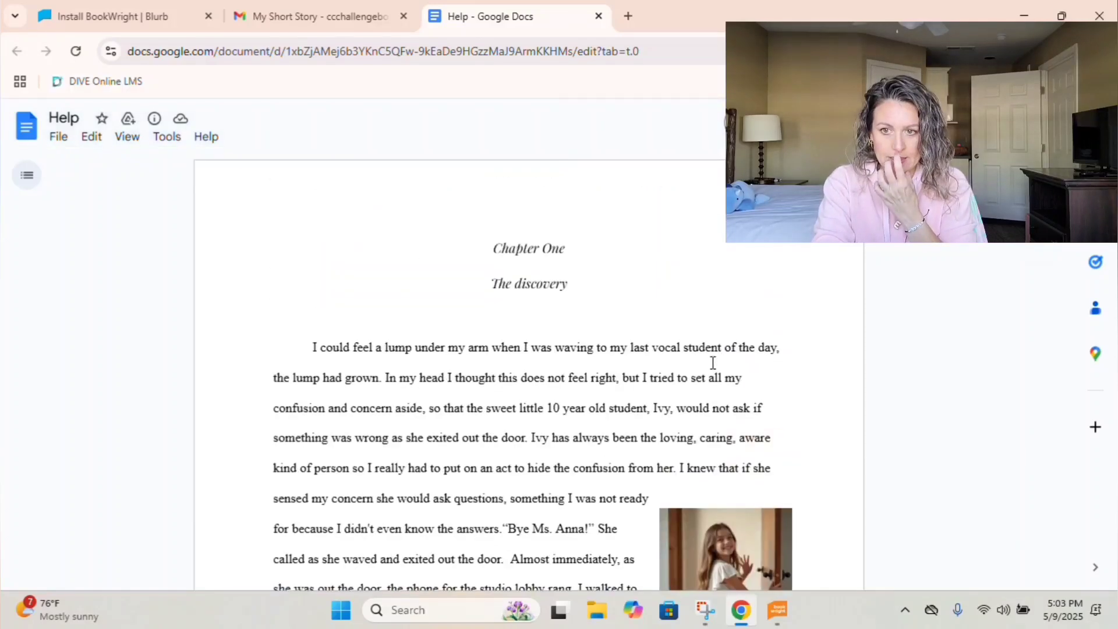
pyautogui.click(58, 136)
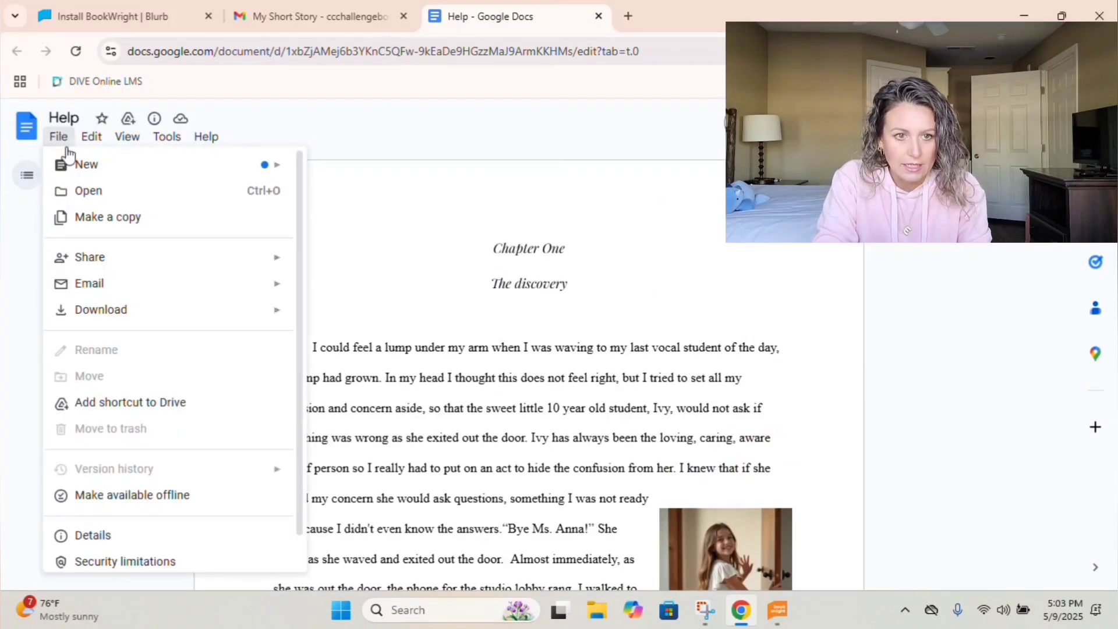
# Download the Help story as RTF into 2025 Short Stories, named 'Evelyn's Story'.
pyautogui.moveTo(260, 314)
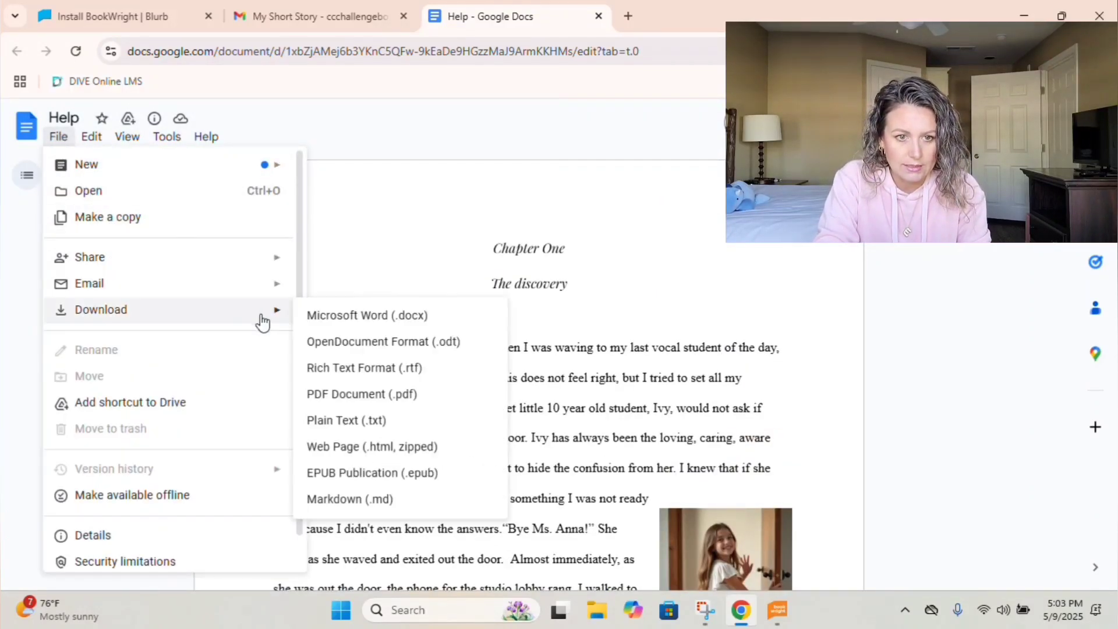
pyautogui.click(350, 369)
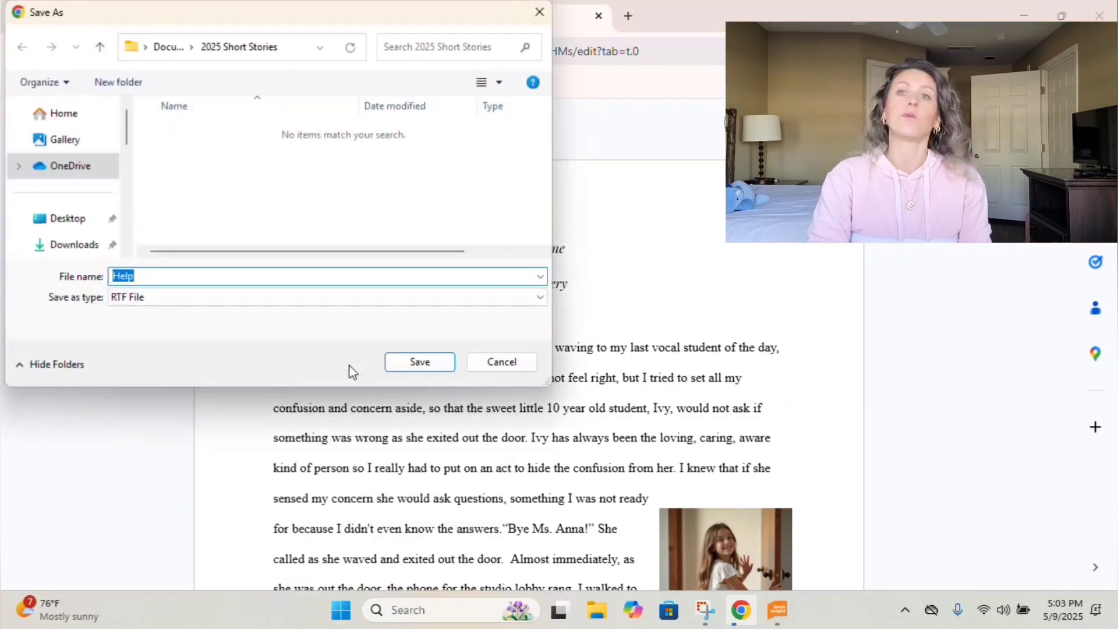
pyautogui.click(63, 245)
pyautogui.click(88, 239)
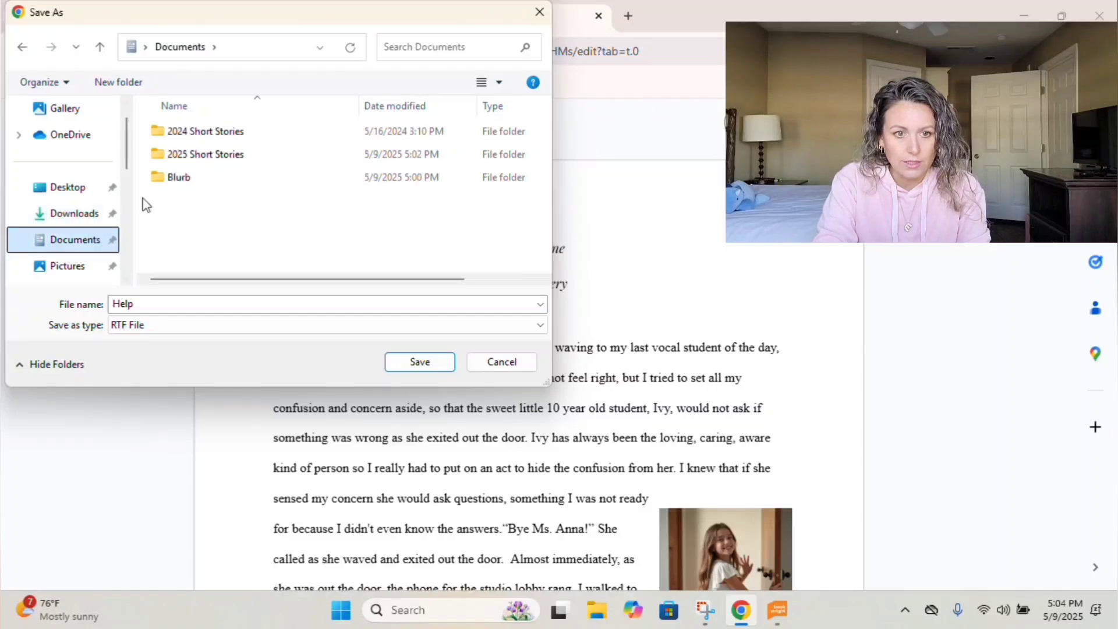
pyautogui.click(182, 160)
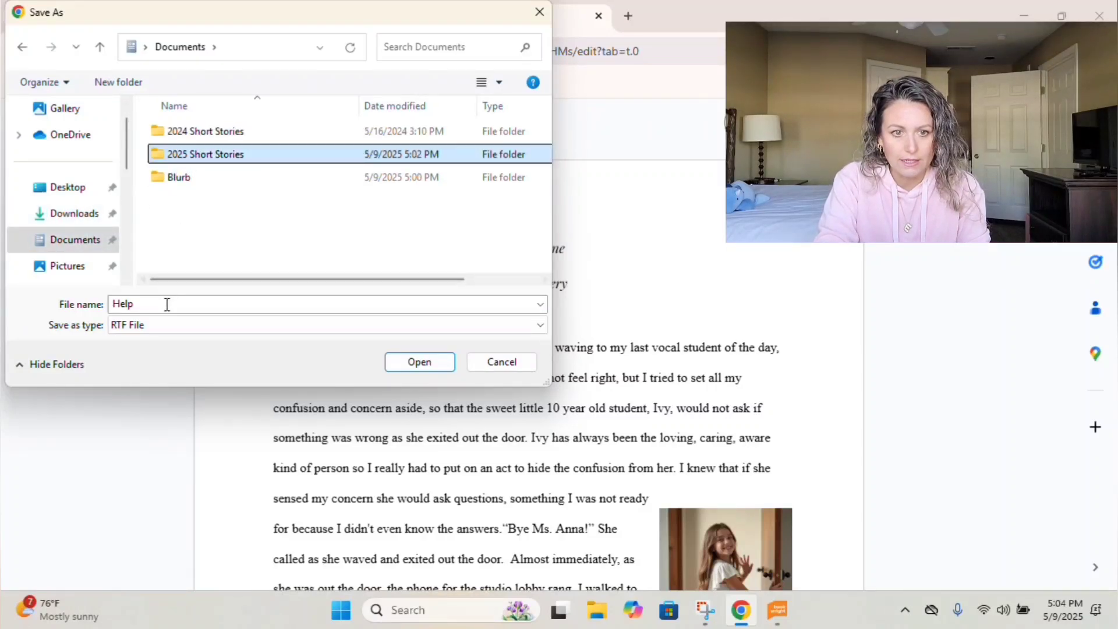
pyautogui.moveTo(297, 26); pyautogui.dragTo(357, 29)
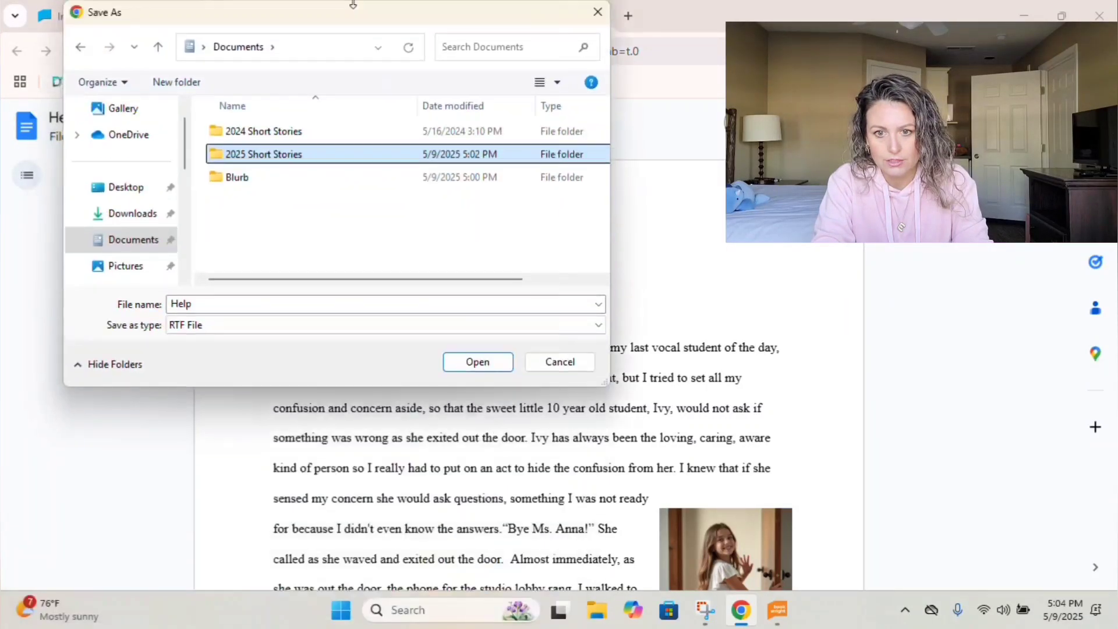
pyautogui.click(200, 300)
pyautogui.write('Ev')
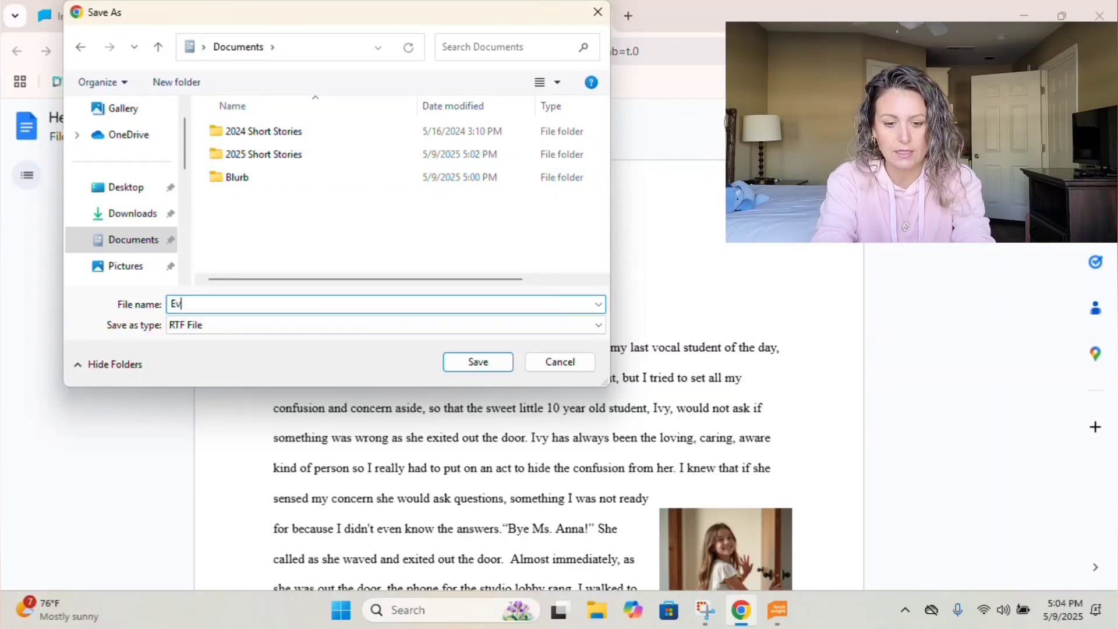
pyautogui.write("elyn's Story")
pyautogui.click(506, 364)
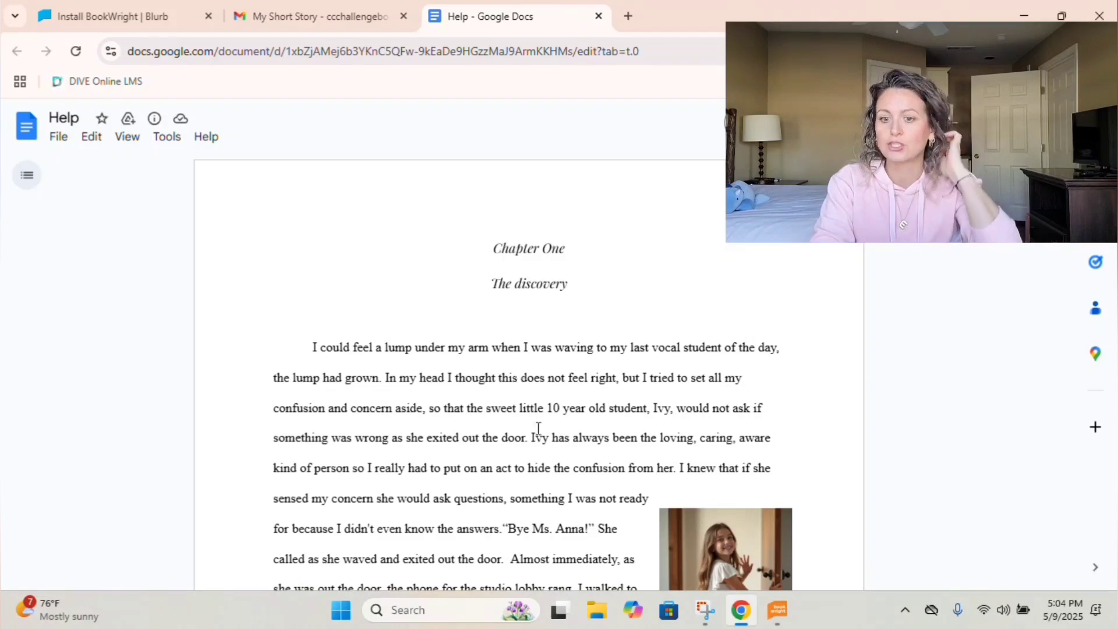
pyautogui.scroll(-1, 551, 504)
pyautogui.scroll(1, 551, 504)
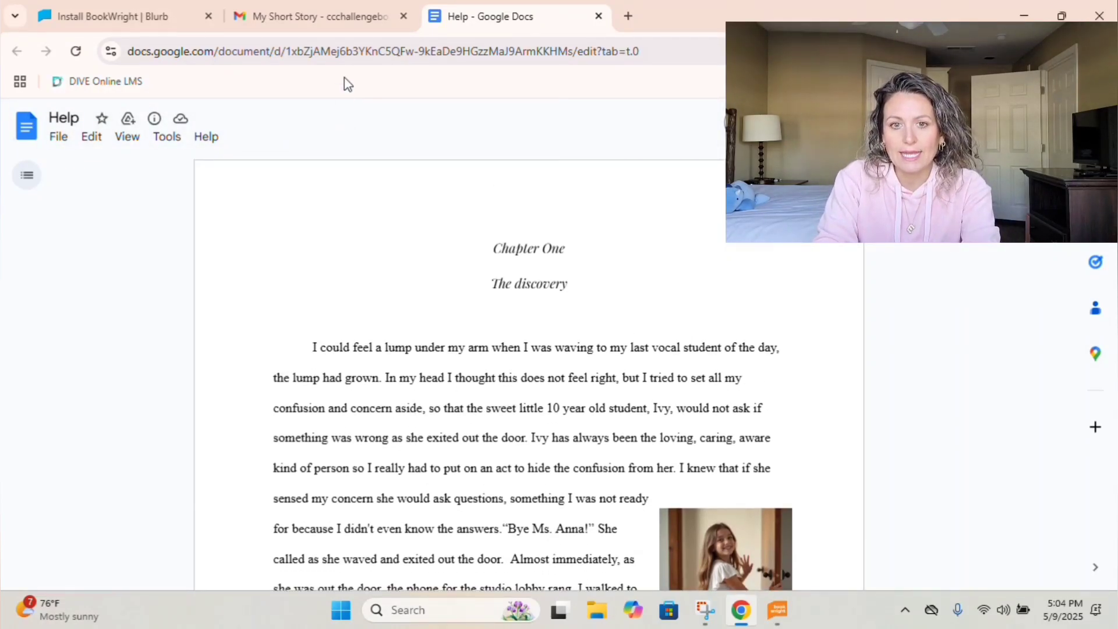
# Return to the Short Stories list, open the student's bio email and select its paragraph.
pyautogui.click(376, 22)
pyautogui.scroll(-3, 328, 432)
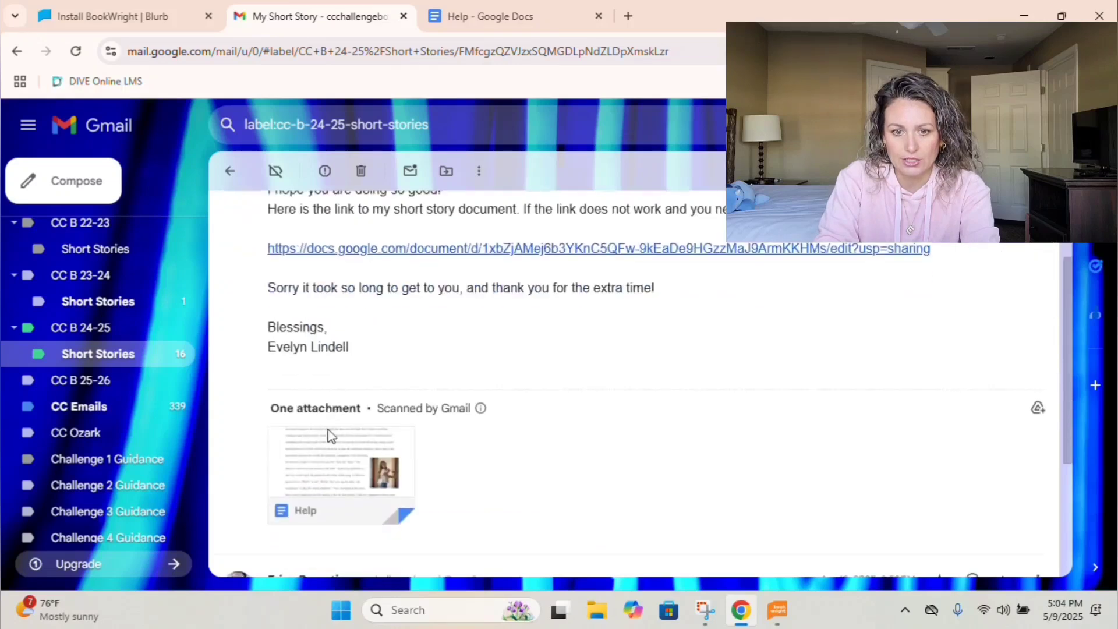
pyautogui.scroll(-3, 327, 434)
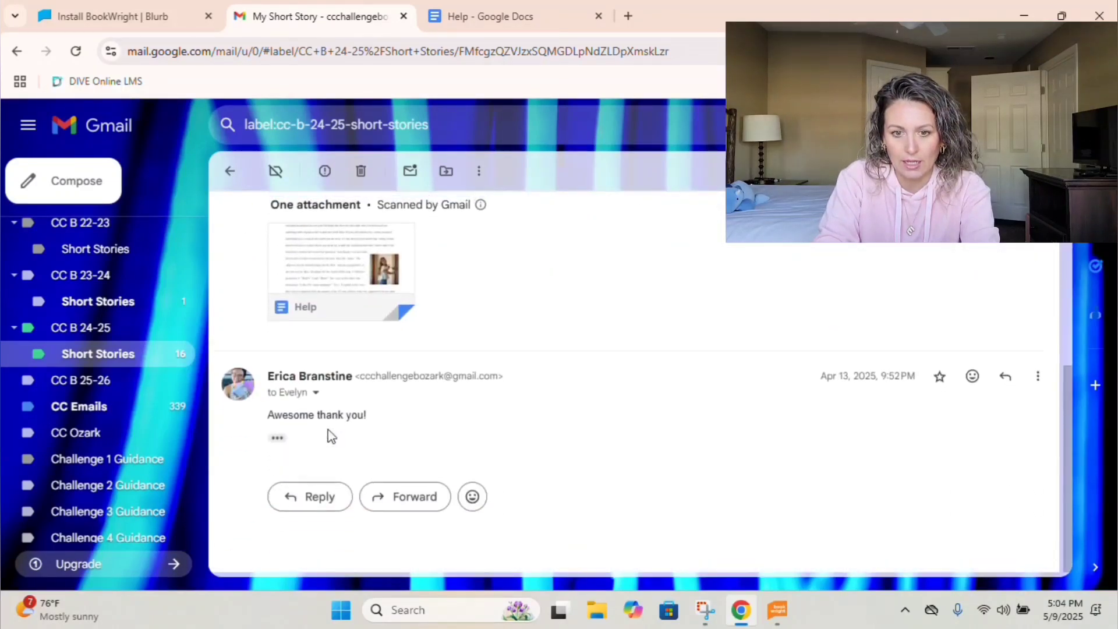
pyautogui.scroll(6, 327, 434)
pyautogui.click(232, 172)
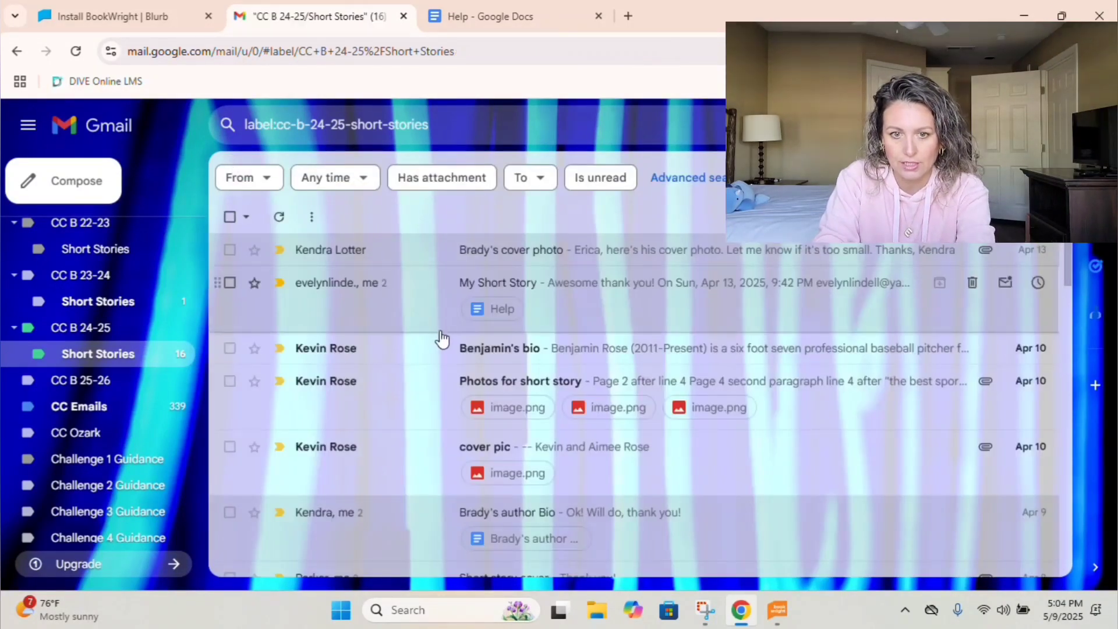
pyautogui.click(471, 346)
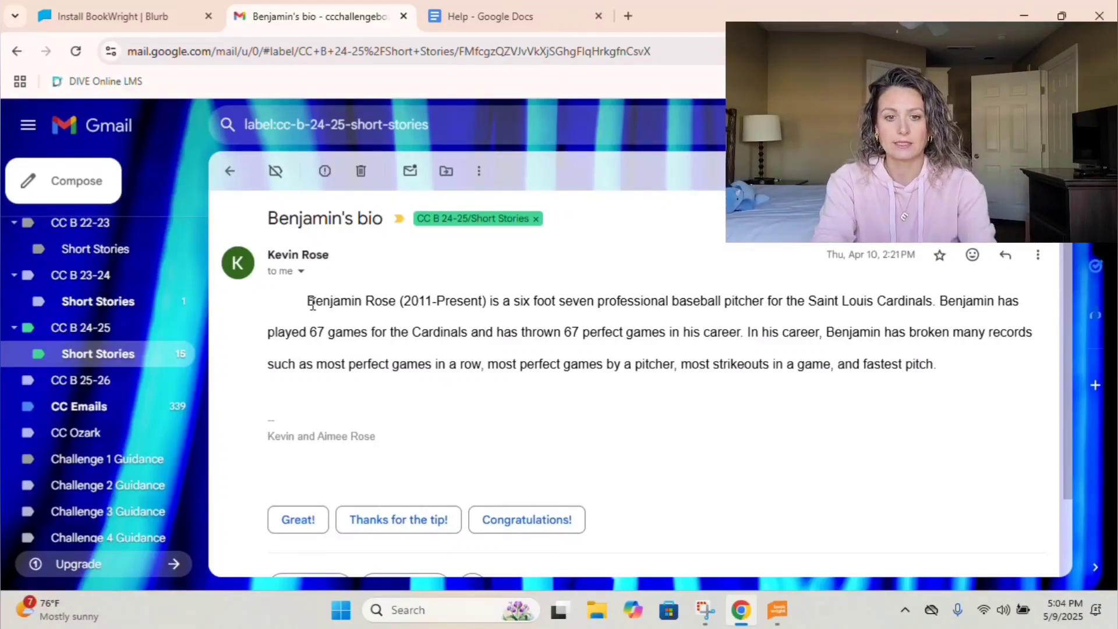
pyautogui.moveTo(307, 301); pyautogui.dragTo(896, 399)
pyautogui.hotkey('ctrl', 'c')
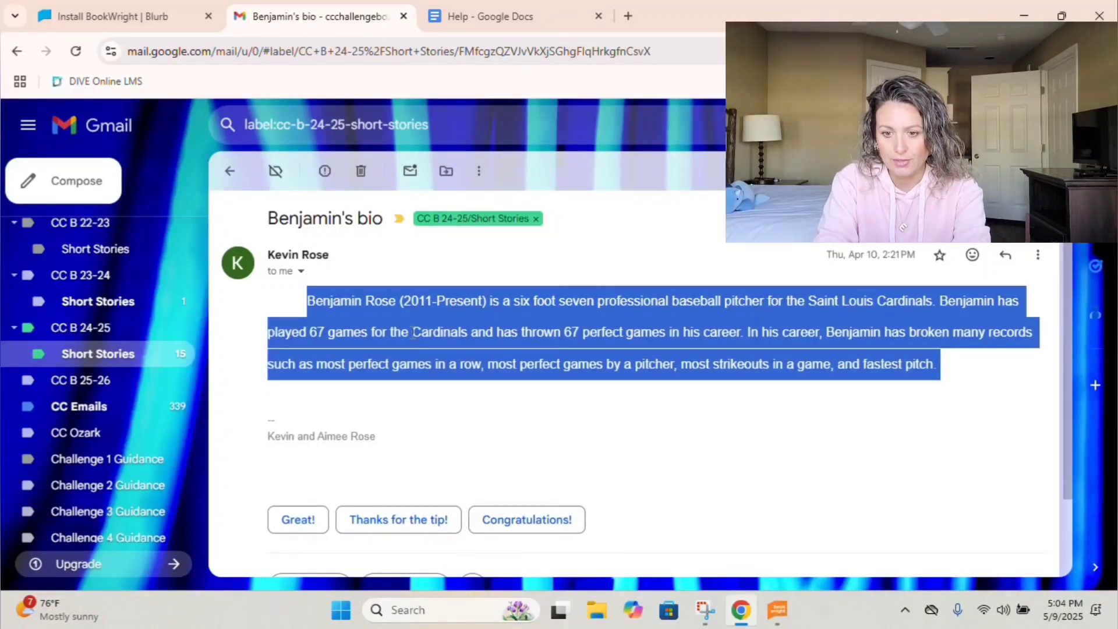
pyautogui.click(434, 24)
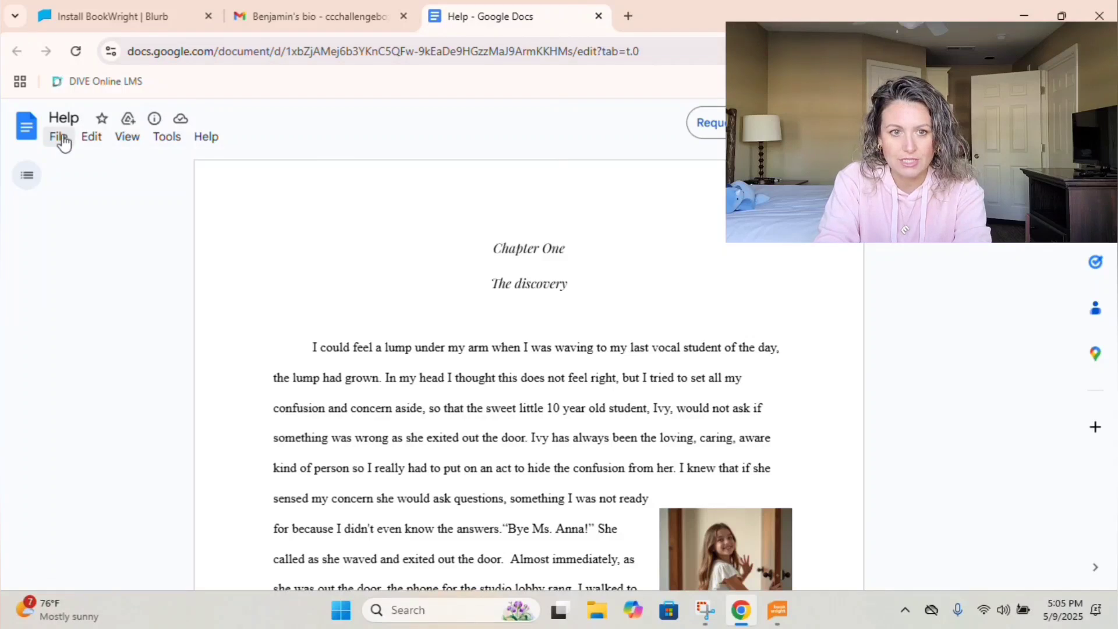
# Create a new Google Doc with the pitcher bio pasted in and titled 'Benjamin's Bio'.
pyautogui.click(86, 144)
pyautogui.moveTo(58, 138)
pyautogui.moveTo(67, 164)
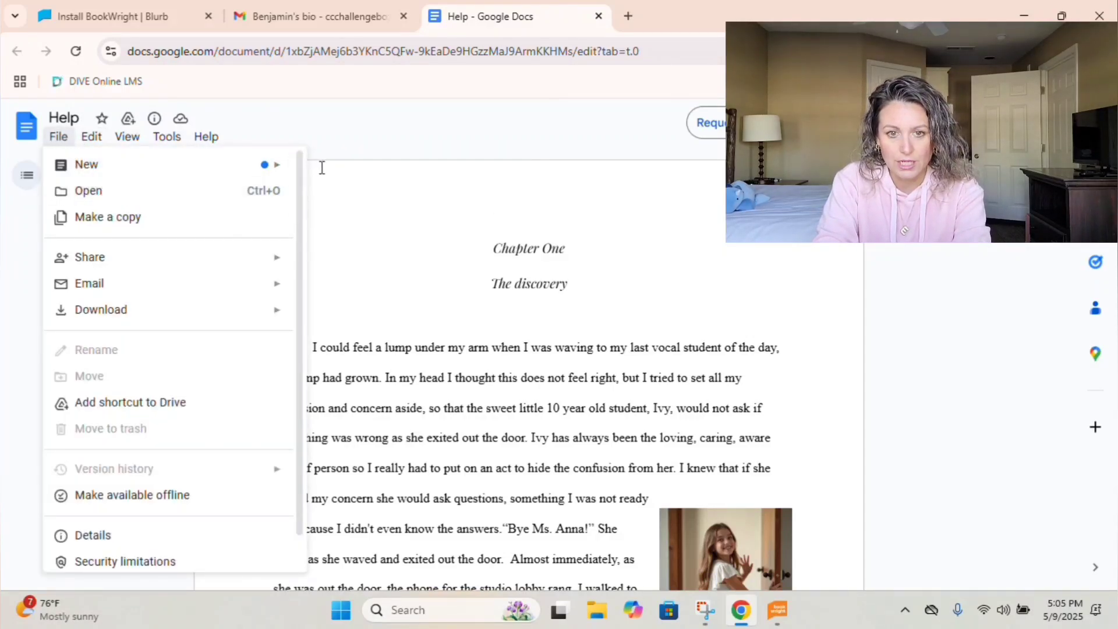
pyautogui.click(254, 172)
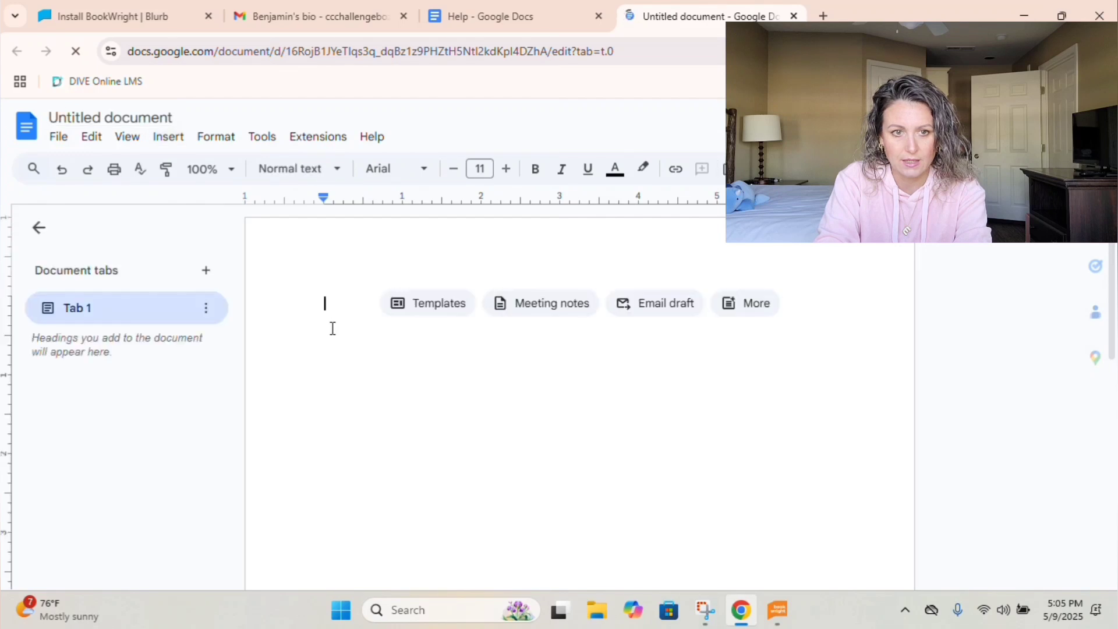
pyautogui.hotkey('ctrl', 'v')
pyautogui.click(118, 117)
pyautogui.click(119, 118)
pyautogui.hotkey('ctrl', 'a')
pyautogui.write("Benjamin's Bio")
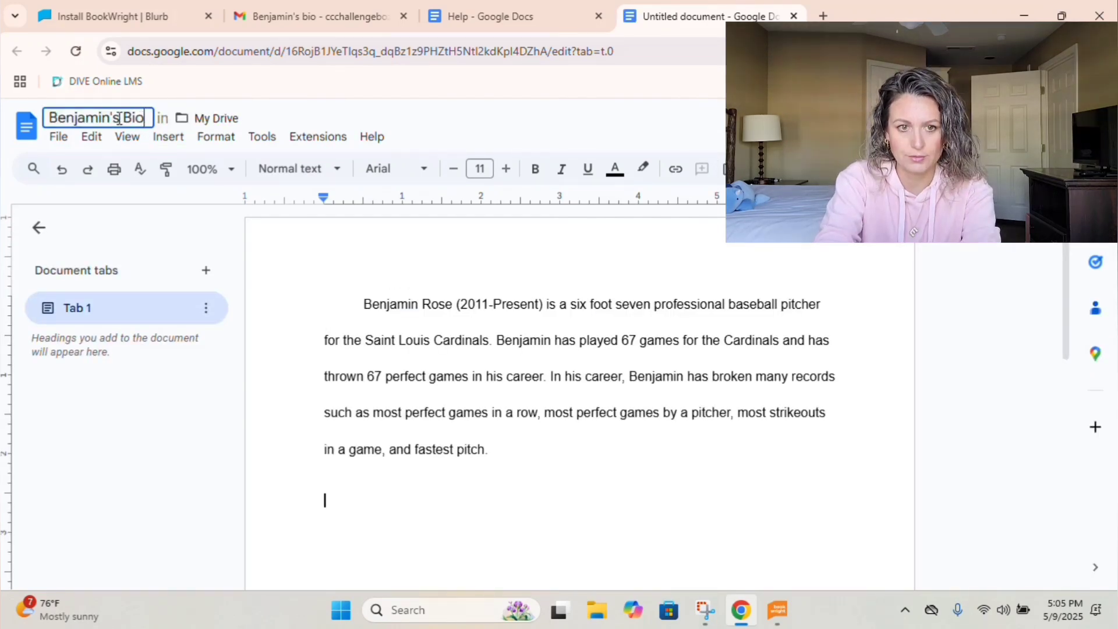
pyautogui.press('Return')
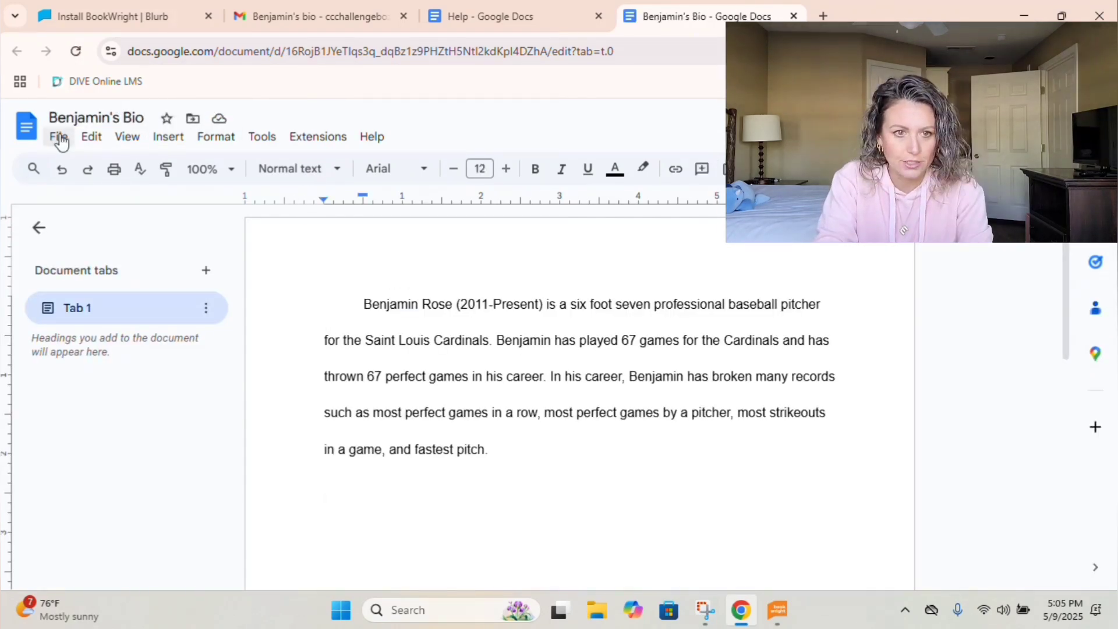
# Download Benjamin's Bio as Rich Text Format into the 2025 Short Stories folder.
pyautogui.click(59, 138)
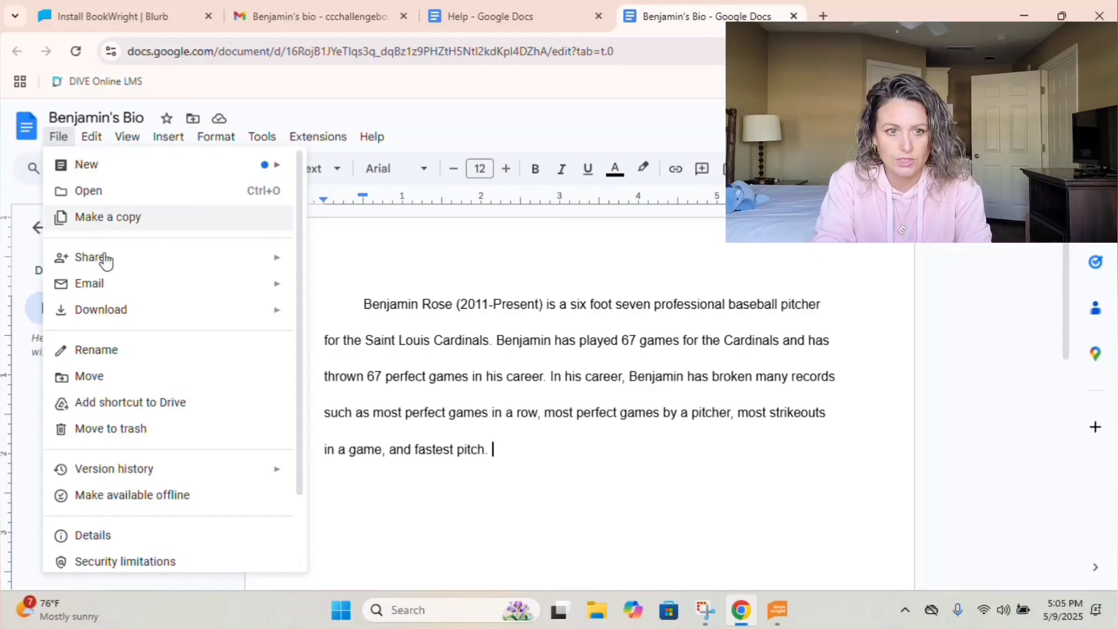
pyautogui.moveTo(107, 314)
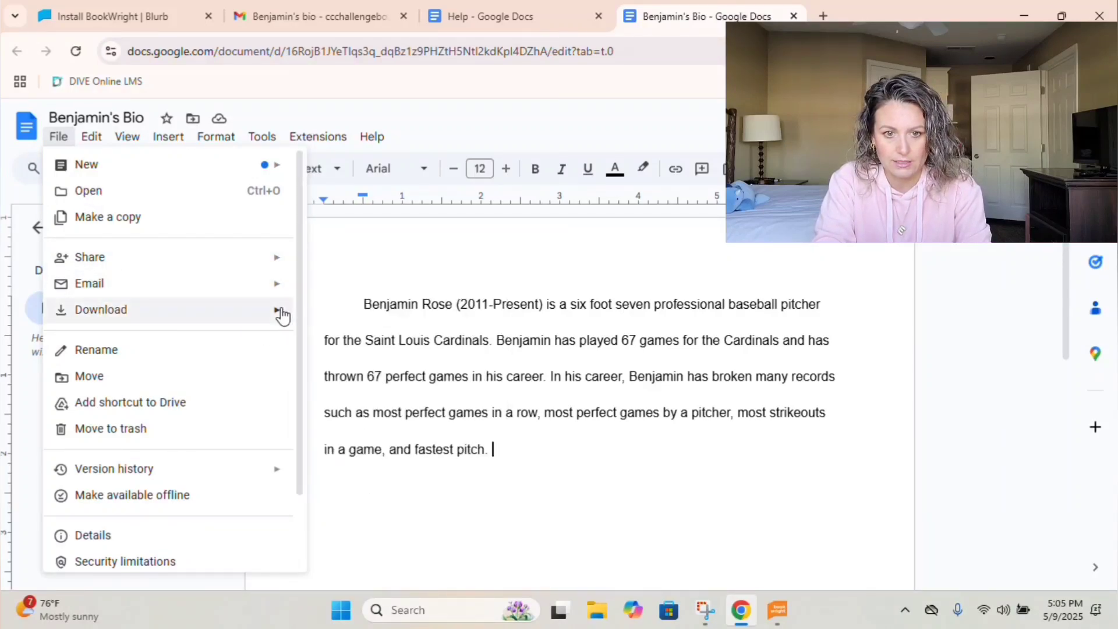
pyautogui.click(337, 380)
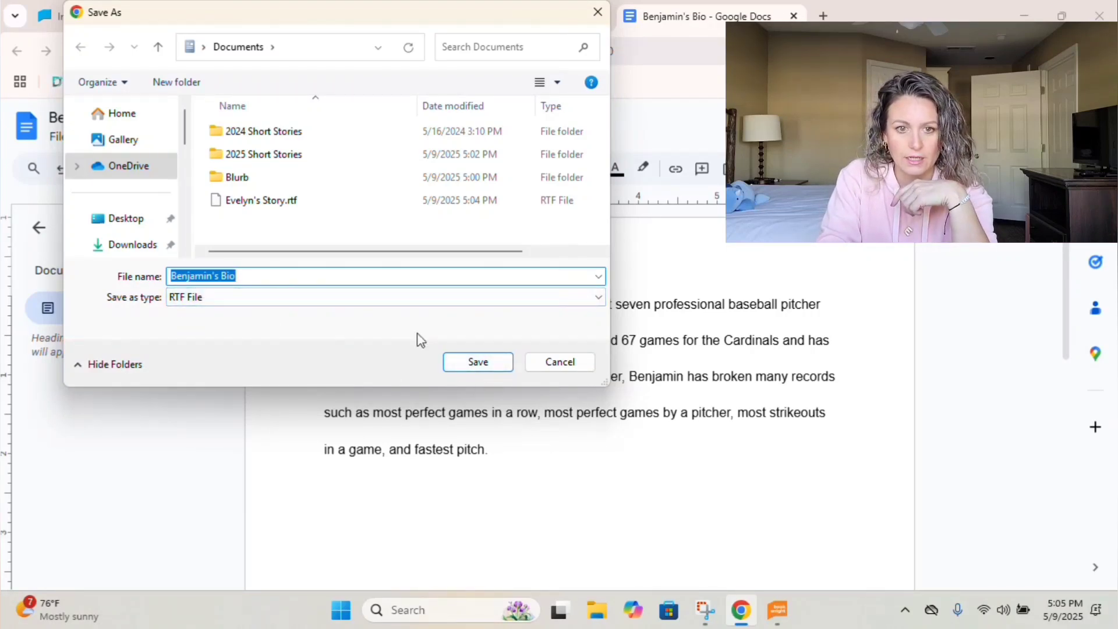
pyautogui.click(250, 160)
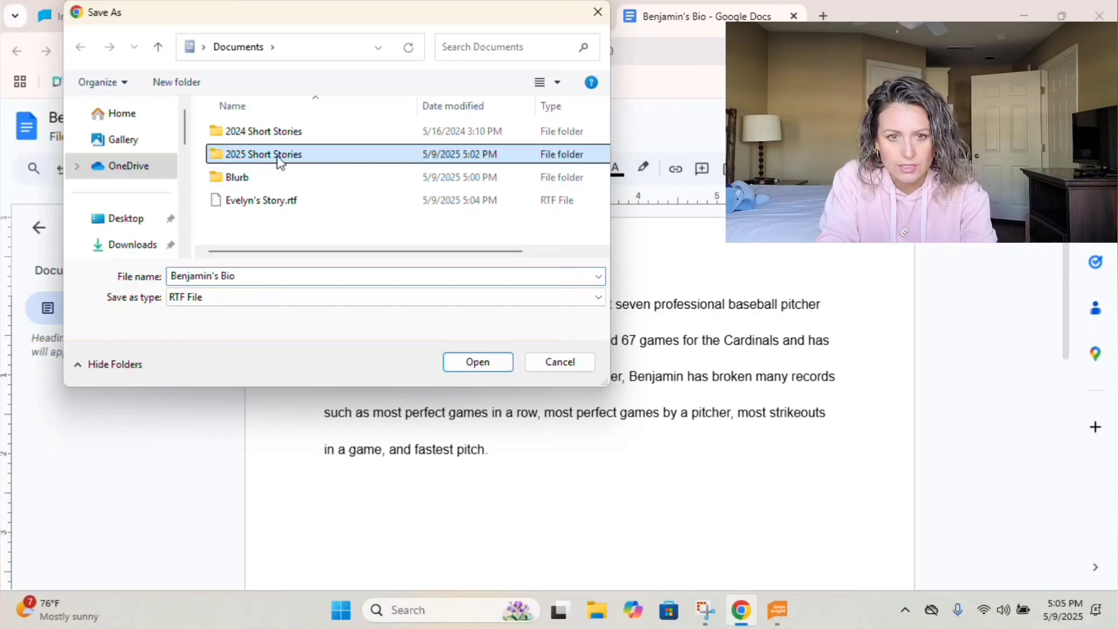
pyautogui.doubleClick(256, 156)
pyautogui.click(479, 363)
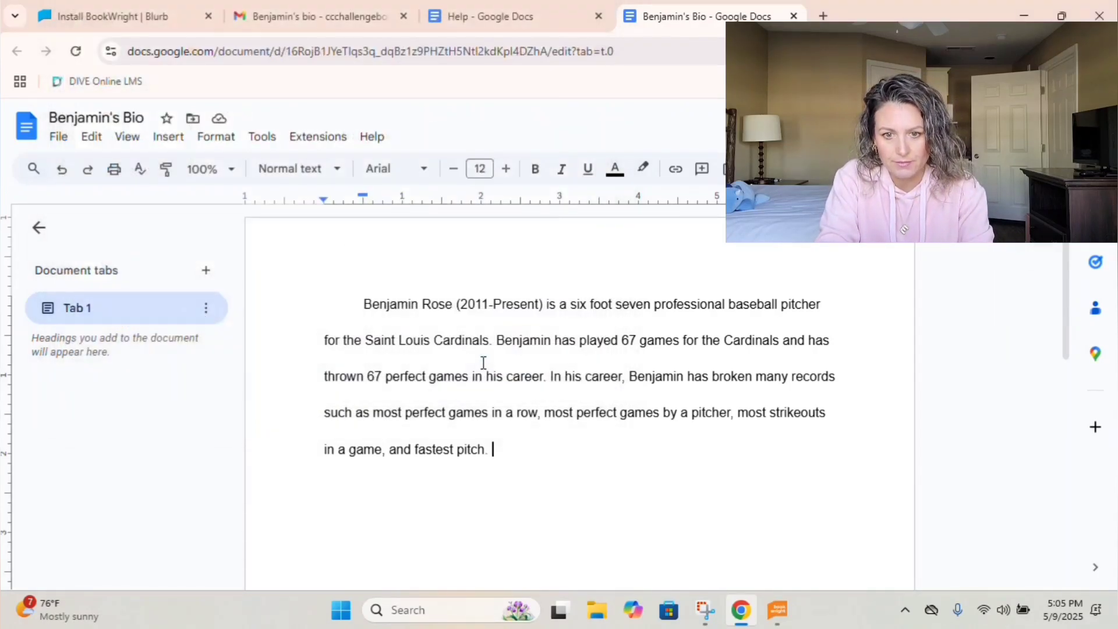
# Delete the stray Evelyn's Story.rtf from Documents in File Explorer, then close it.
pyautogui.press('super+e')
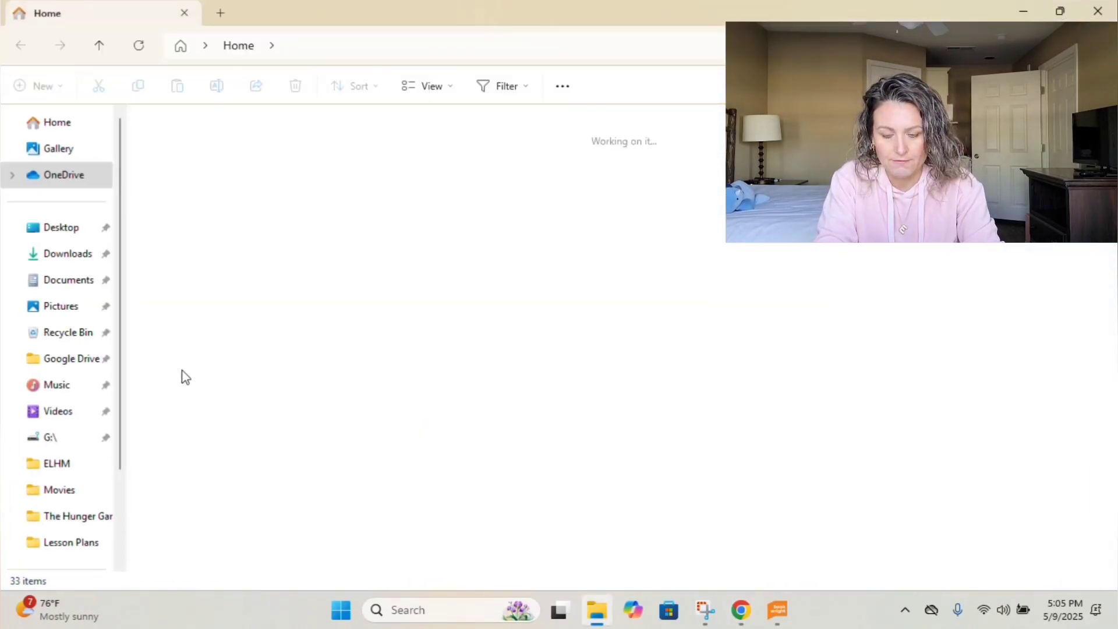
pyautogui.click(62, 282)
pyautogui.click(214, 220)
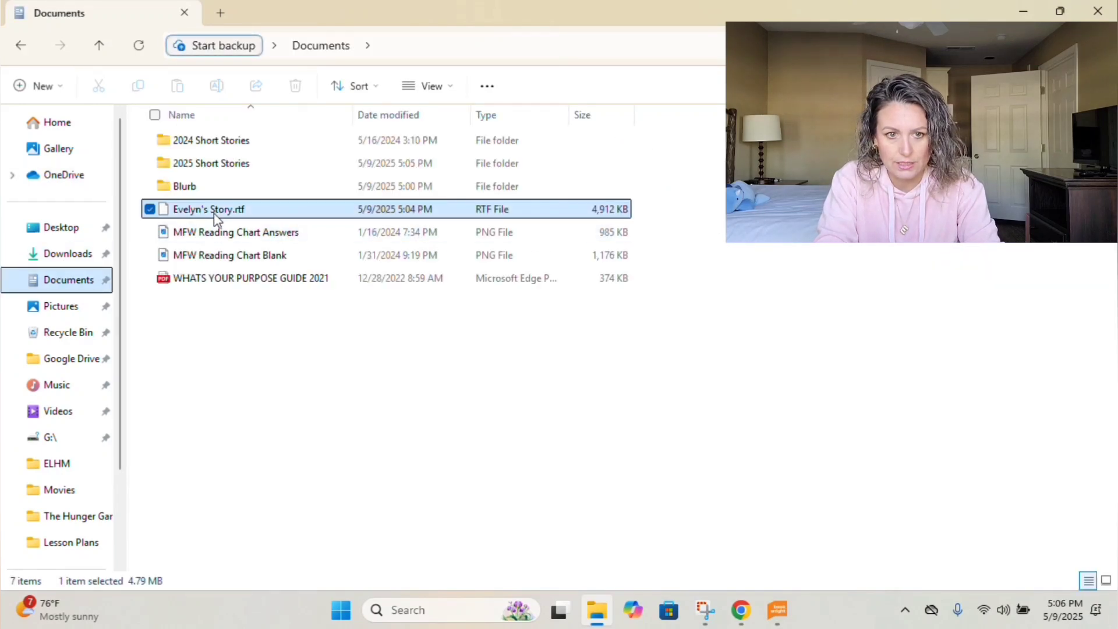
pyautogui.press('Delete')
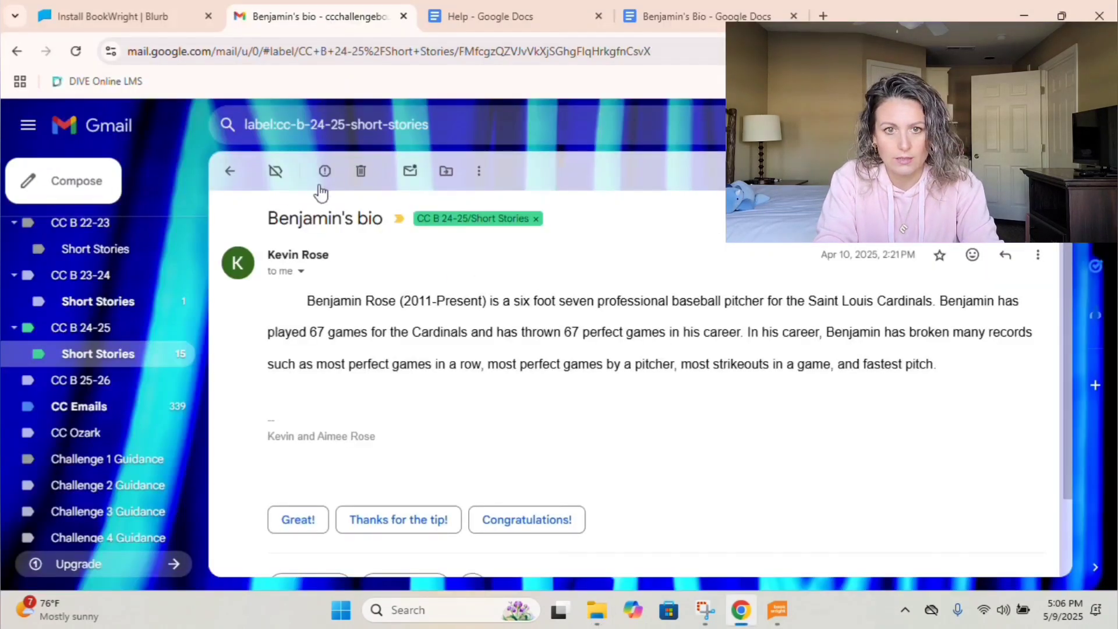
pyautogui.click(1098, 11)
# Open the Photos for short story email and begin saving the house photo as 'Benjamin Picture 1'.
pyautogui.click(229, 173)
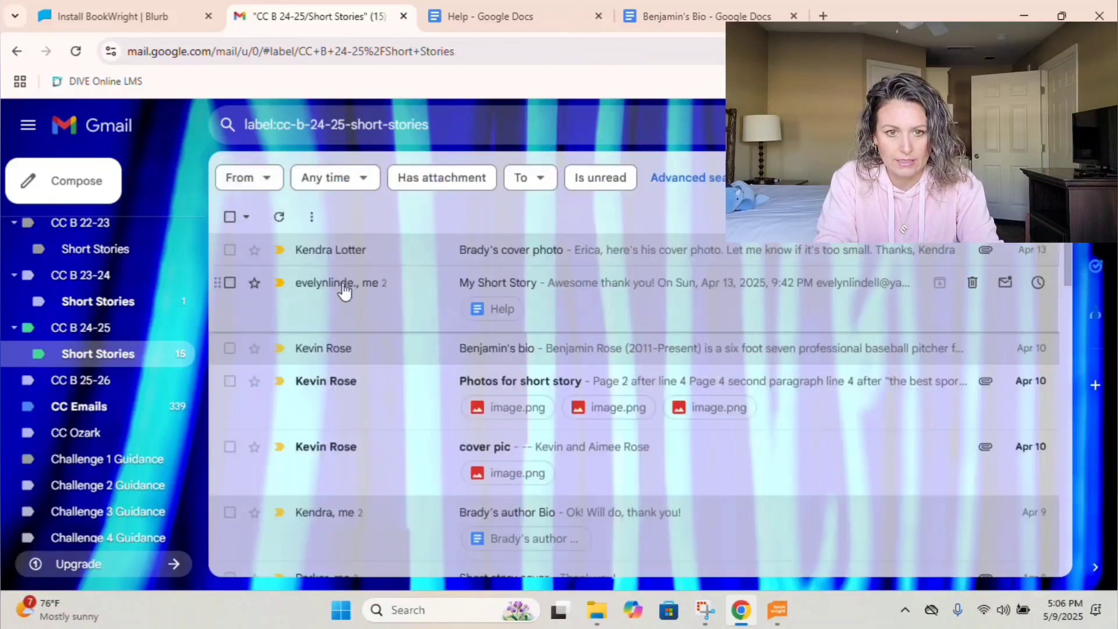
pyautogui.click(524, 382)
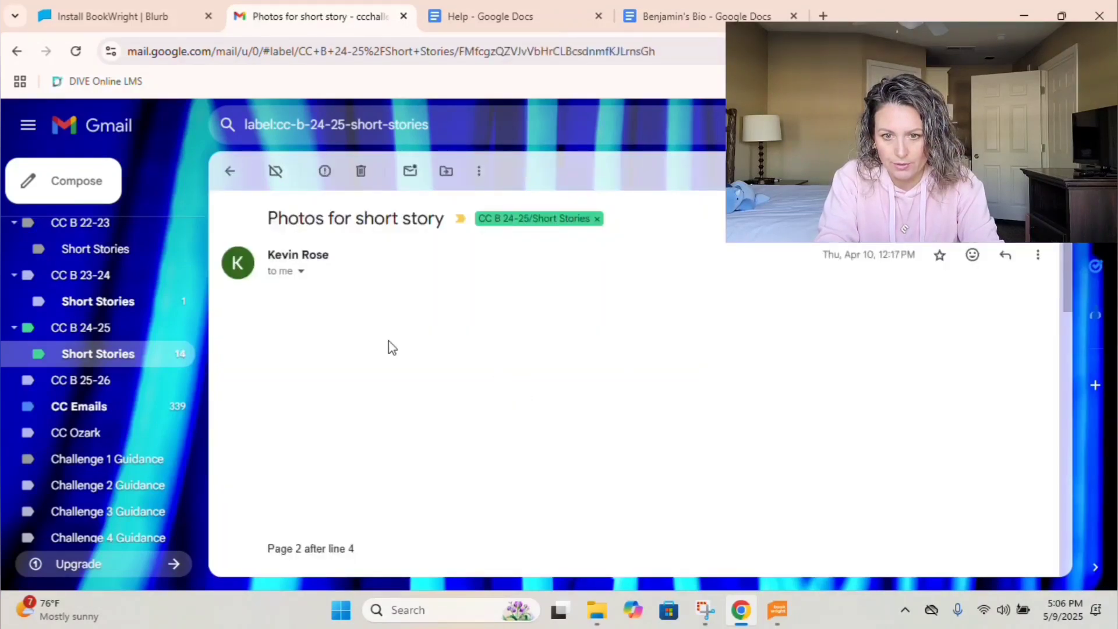
pyautogui.scroll(-4, 381, 350)
pyautogui.scroll(3, 382, 349)
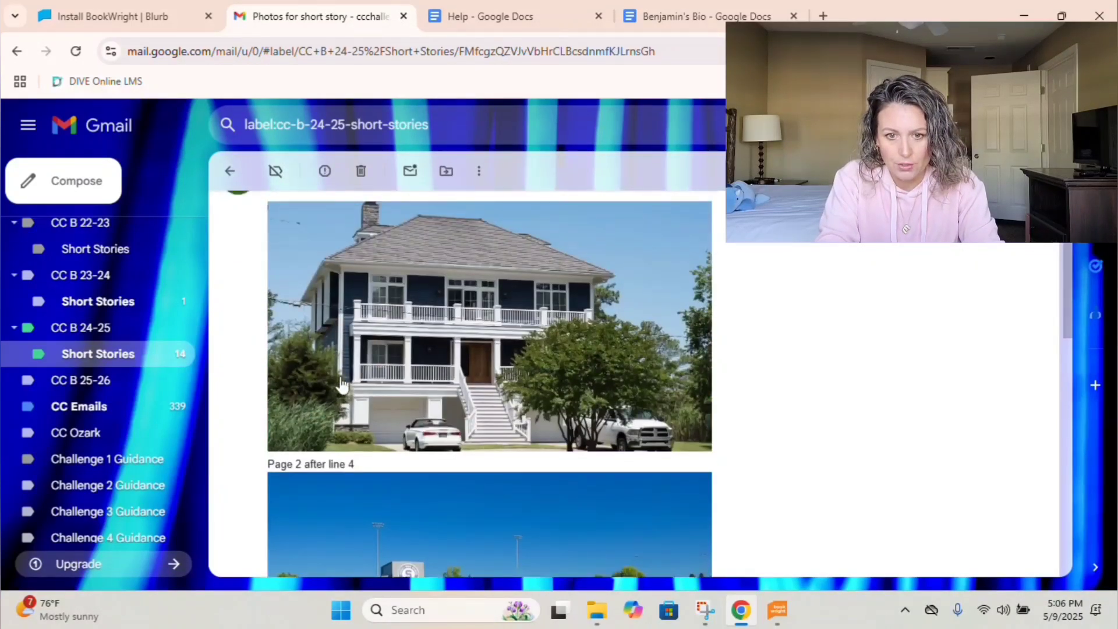
pyautogui.click(342, 385)
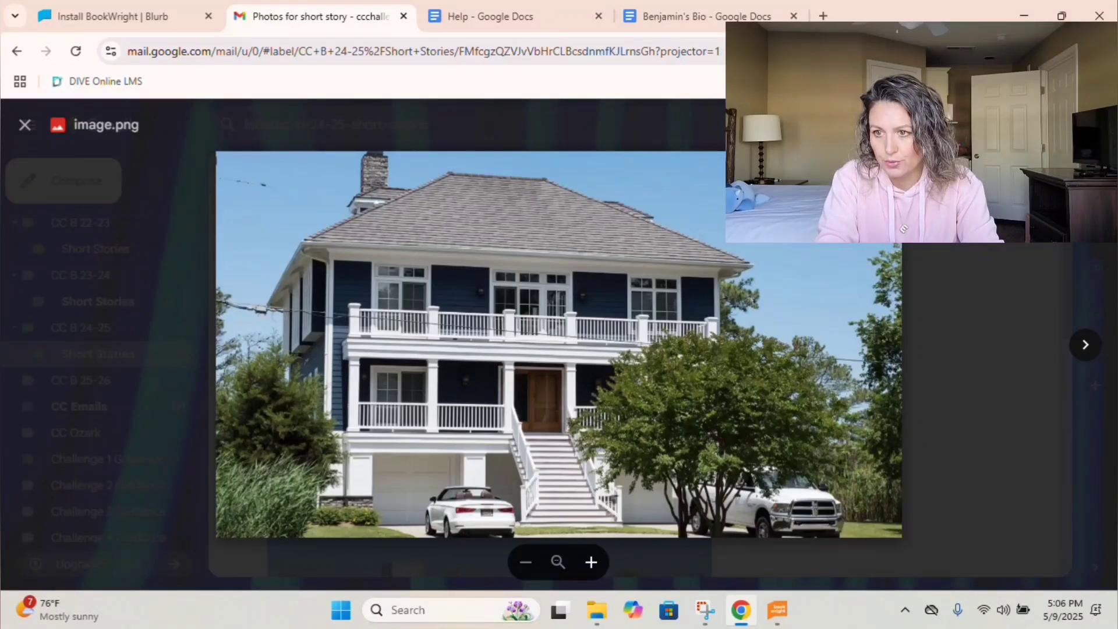
pyautogui.hotkey('ctrl', 's')
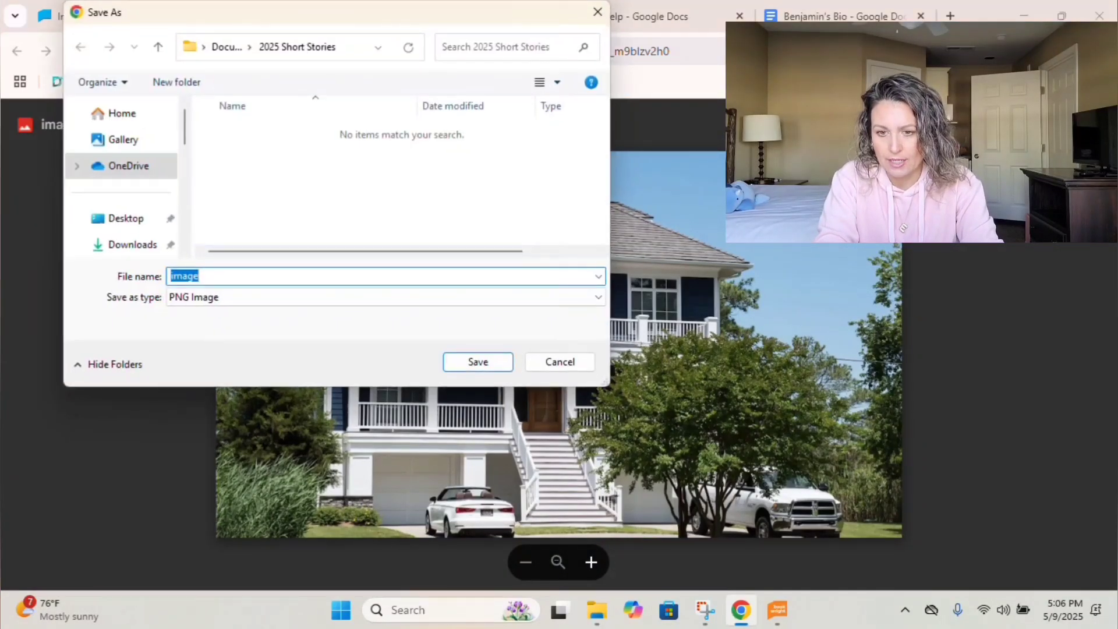
pyautogui.write('Benjamin')
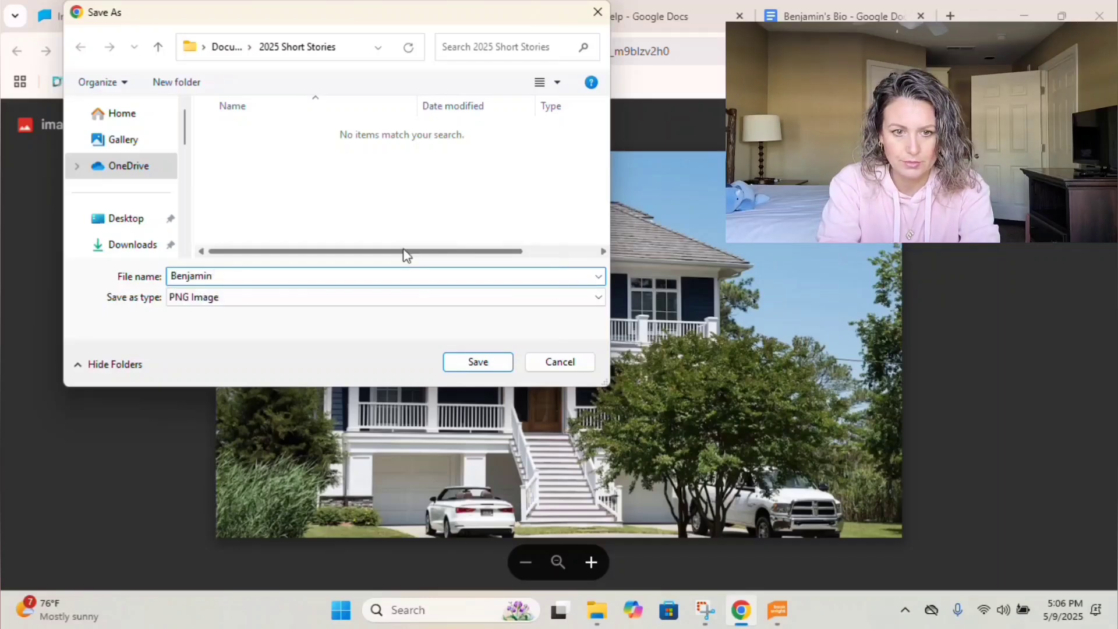
pyautogui.write(' Picture 1')
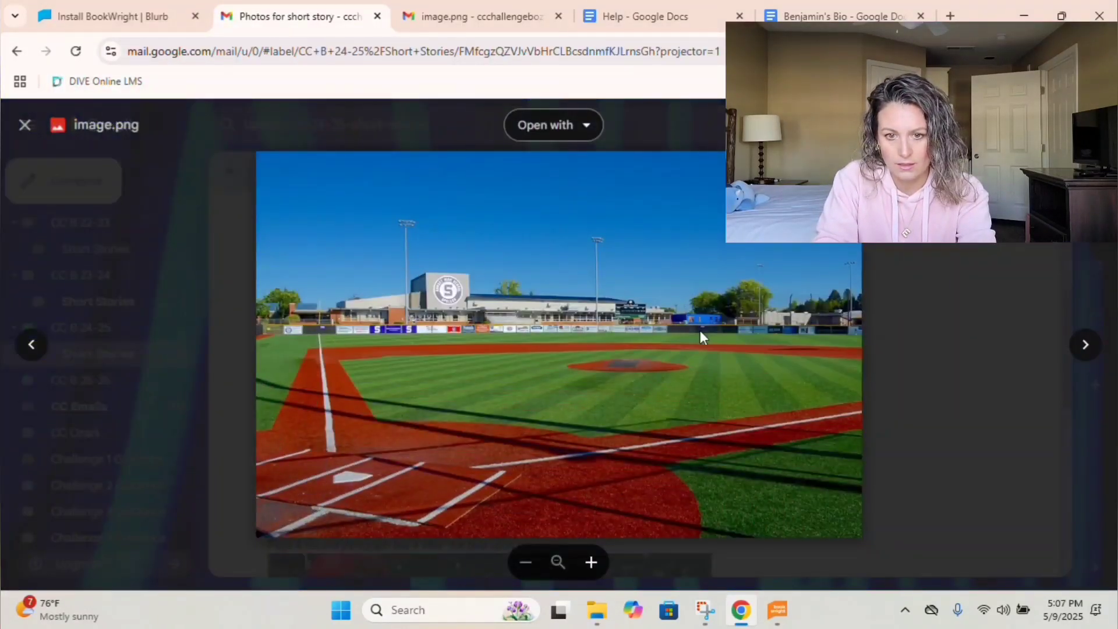
# Save the baseball-field photo as 'Benjamin Photo 2' in Documents > 2025 Short Stories.
pyautogui.hotkey('ctrl', 's')
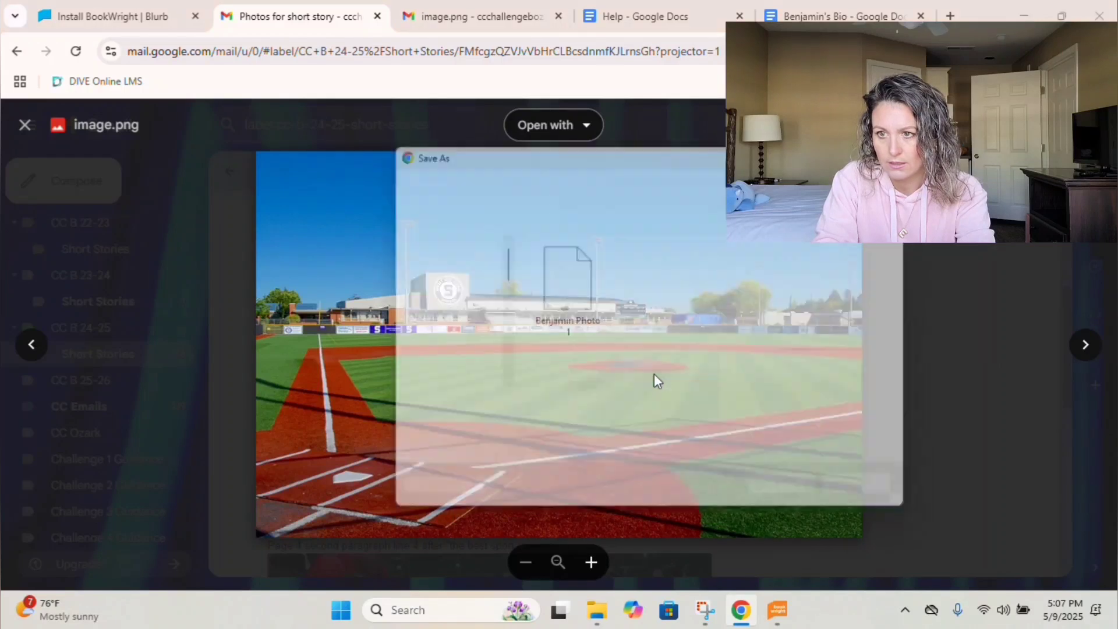
pyautogui.write('Benjamin Photo ')
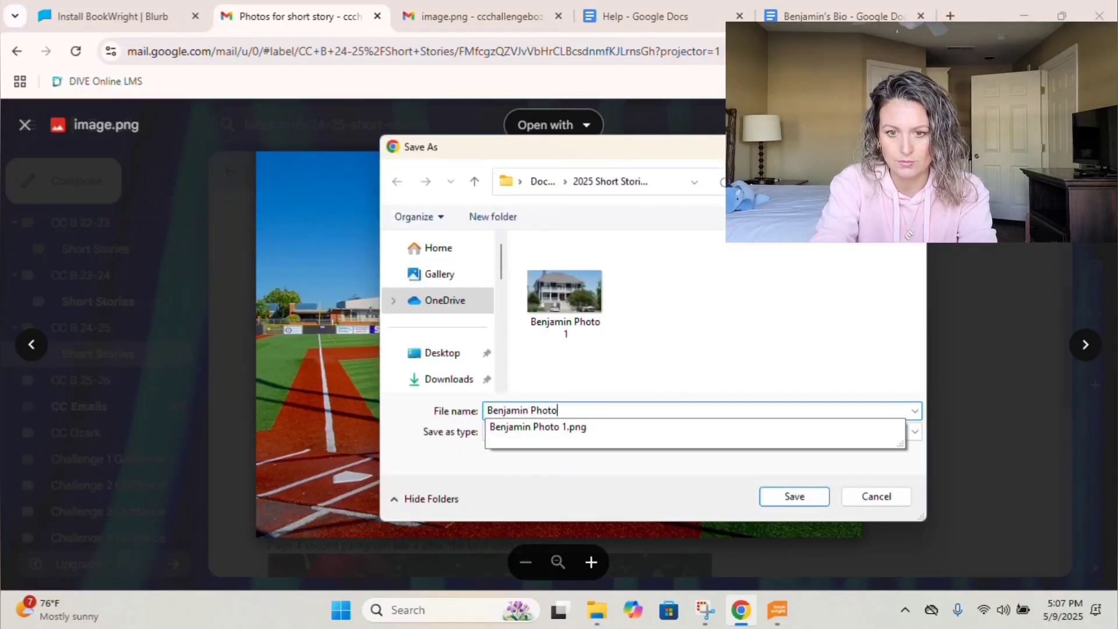
pyautogui.write('2')
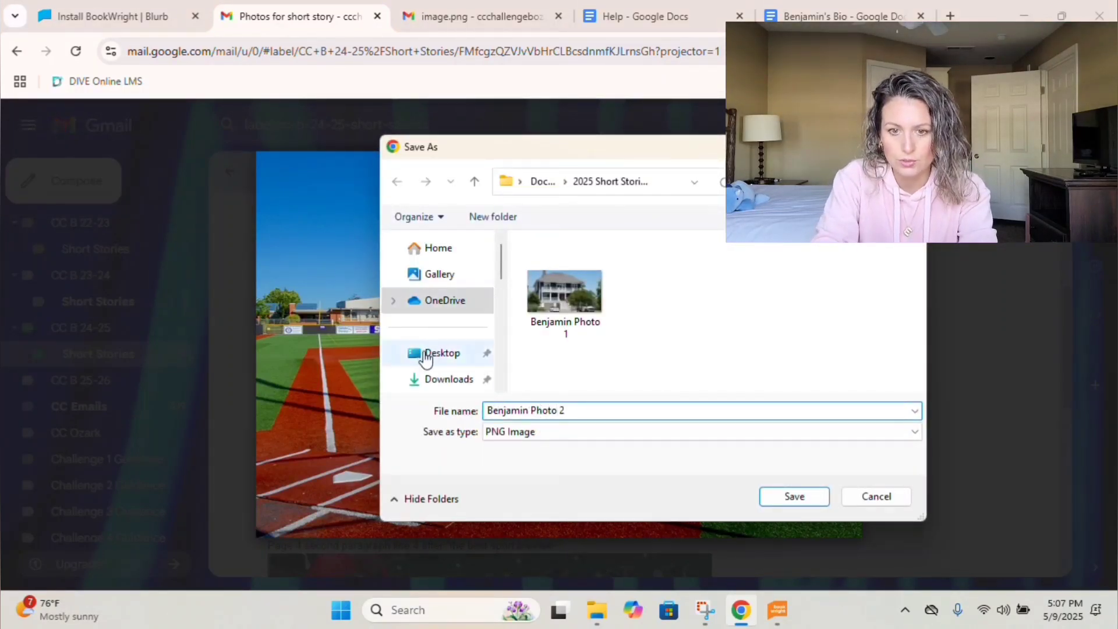
pyautogui.scroll(-1, 441, 375)
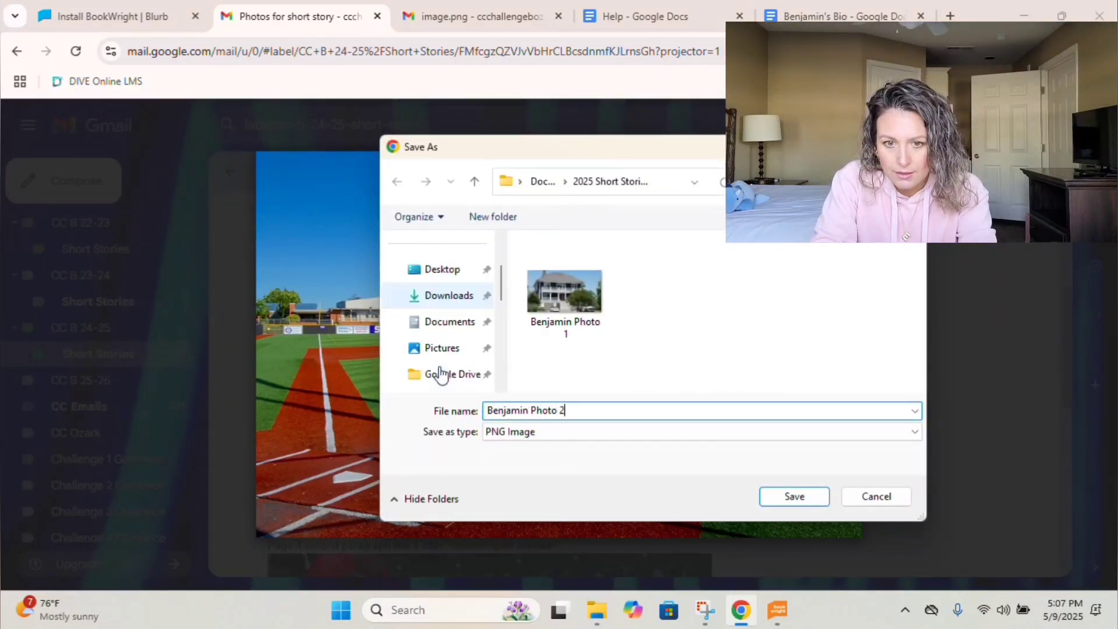
pyautogui.click(445, 322)
pyautogui.doubleClick(569, 290)
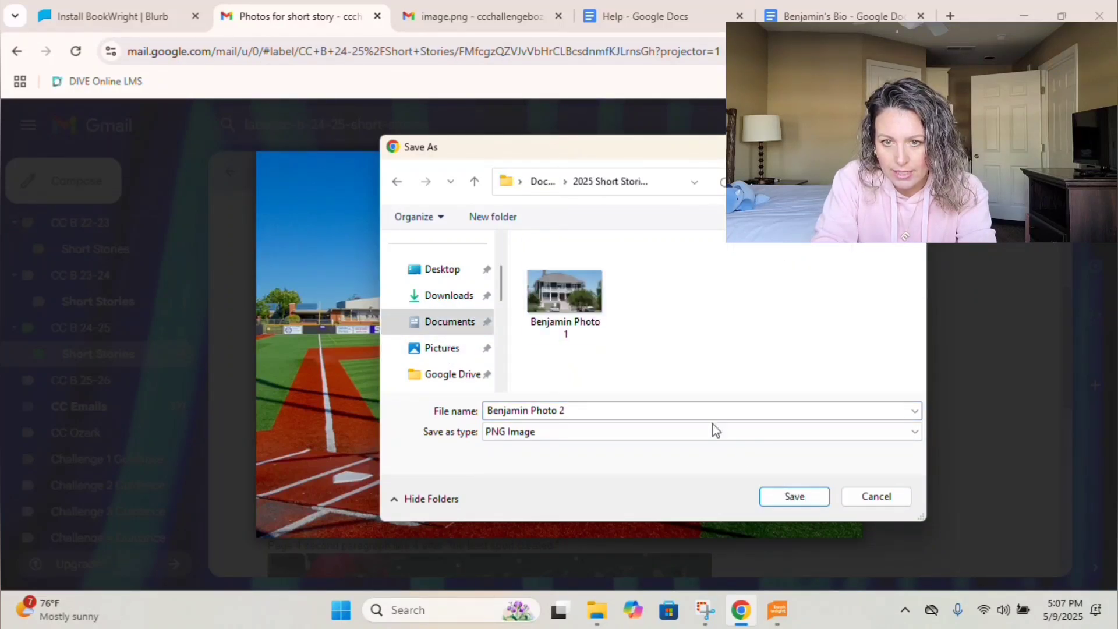
pyautogui.click(788, 496)
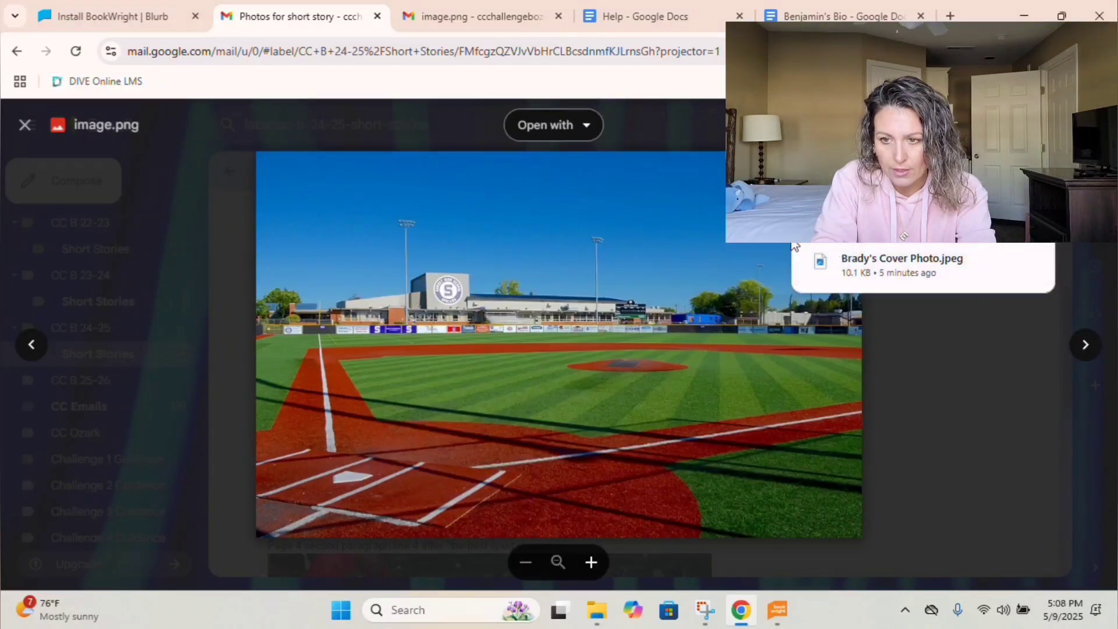
# Save the radar-gun fans photo as 'Benjamin Photo 3' in 2025 Short Stories and close the viewer.
pyautogui.press('Right')
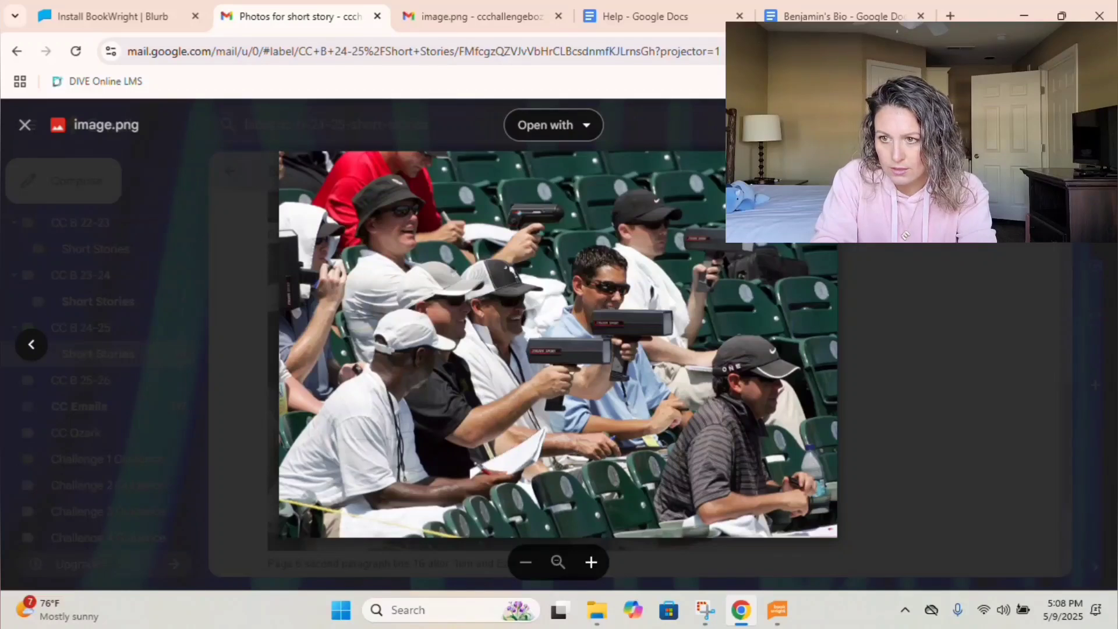
pyautogui.click(1055, 125)
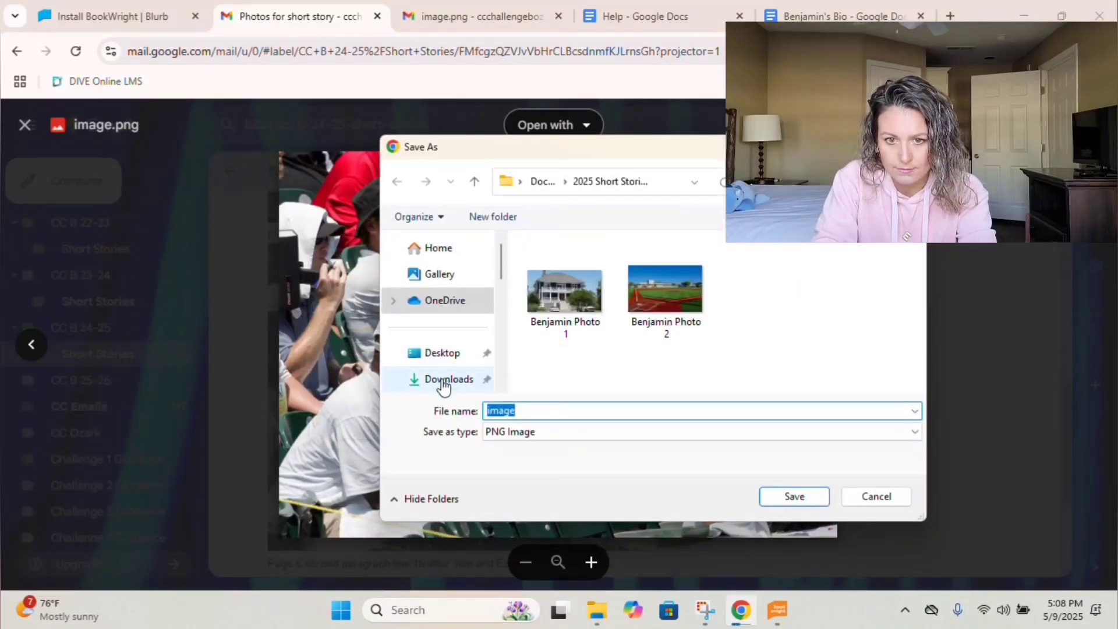
pyautogui.scroll(-3, 444, 386)
pyautogui.click(444, 330)
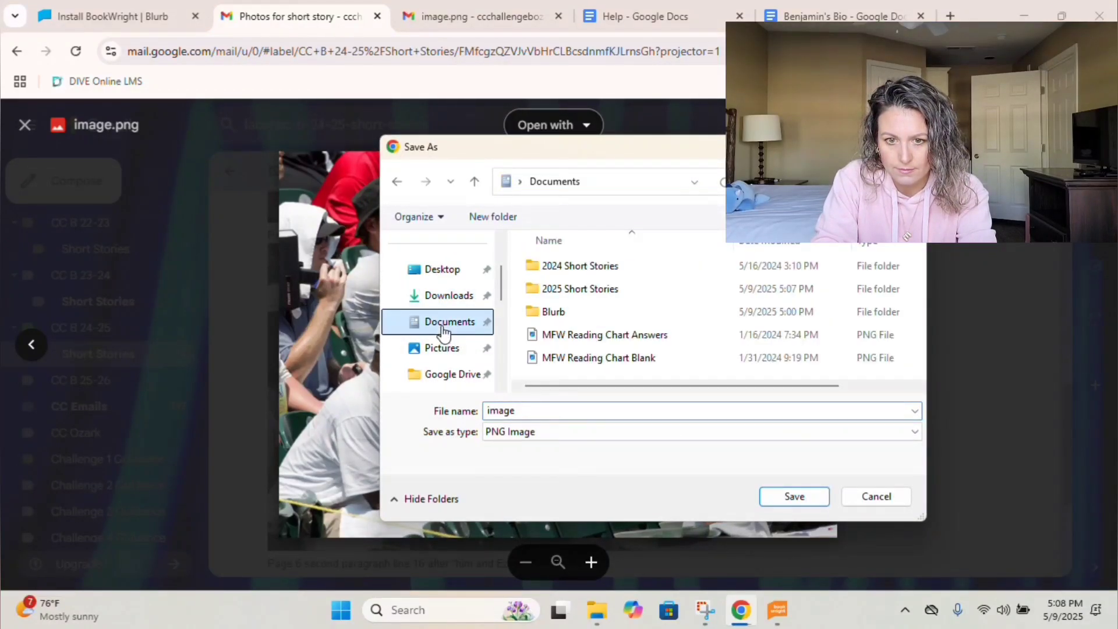
pyautogui.doubleClick(586, 288)
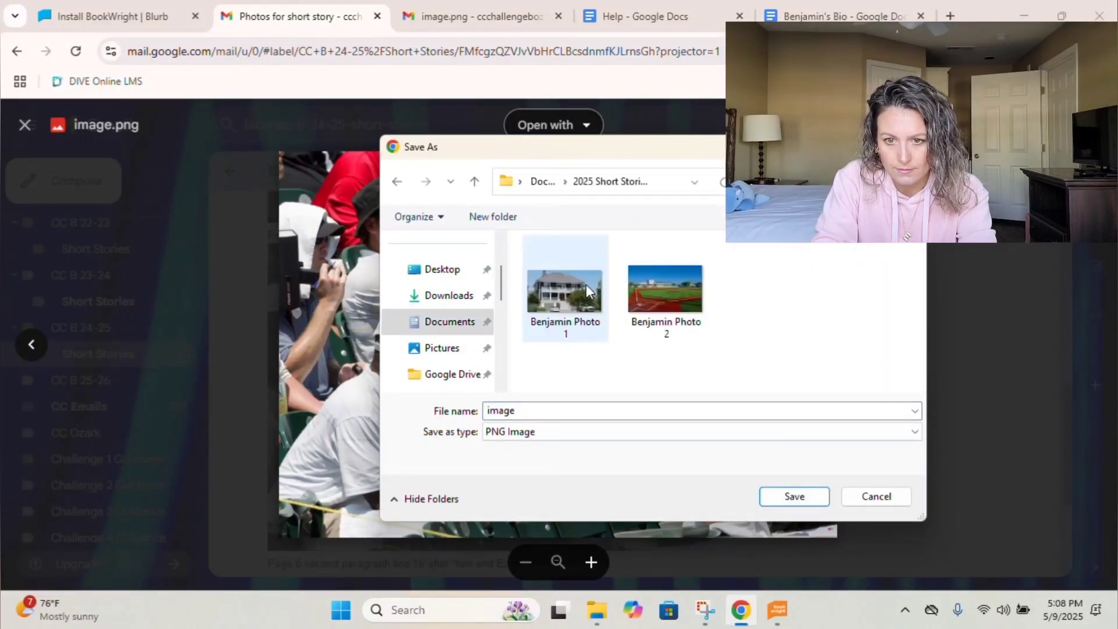
pyautogui.doubleClick(535, 415)
pyautogui.write('Benj')
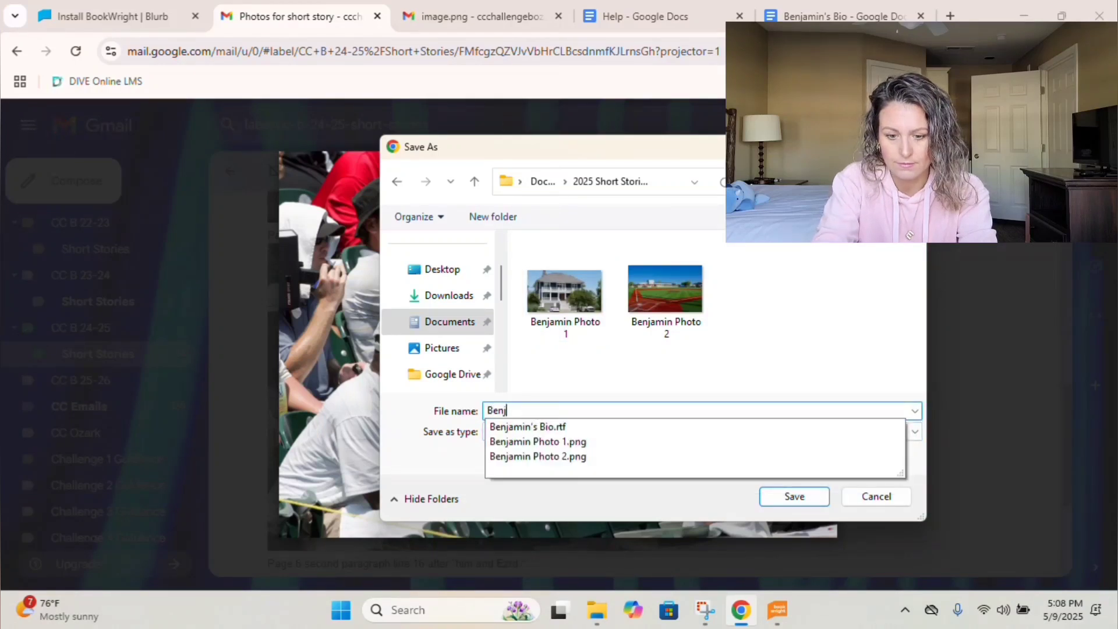
pyautogui.write('amin Photo')
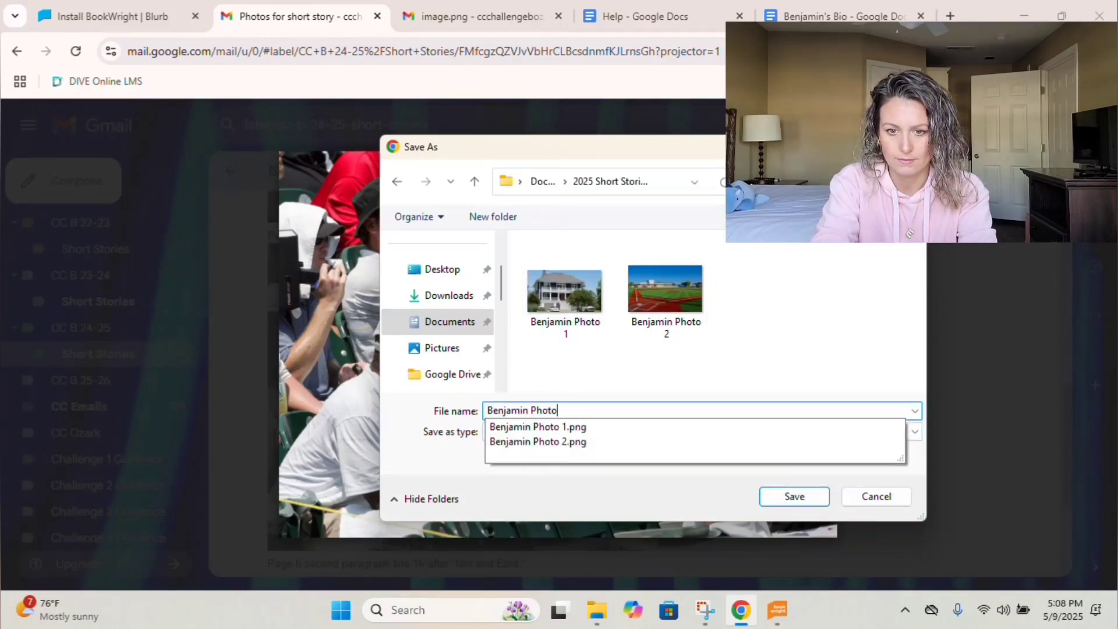
pyautogui.write(' 3')
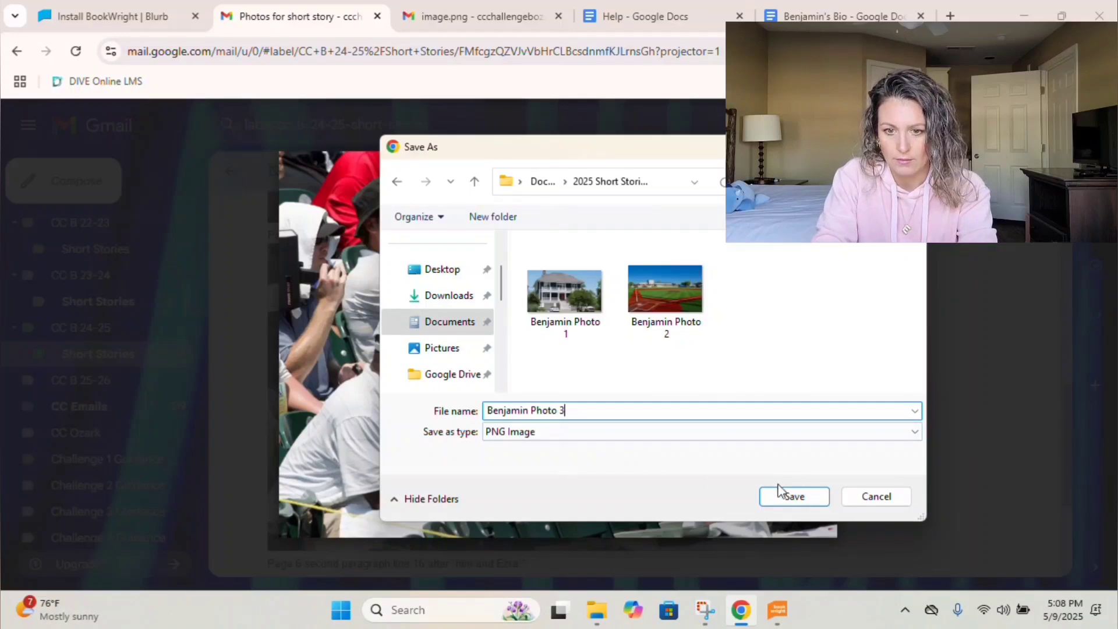
pyautogui.click(784, 495)
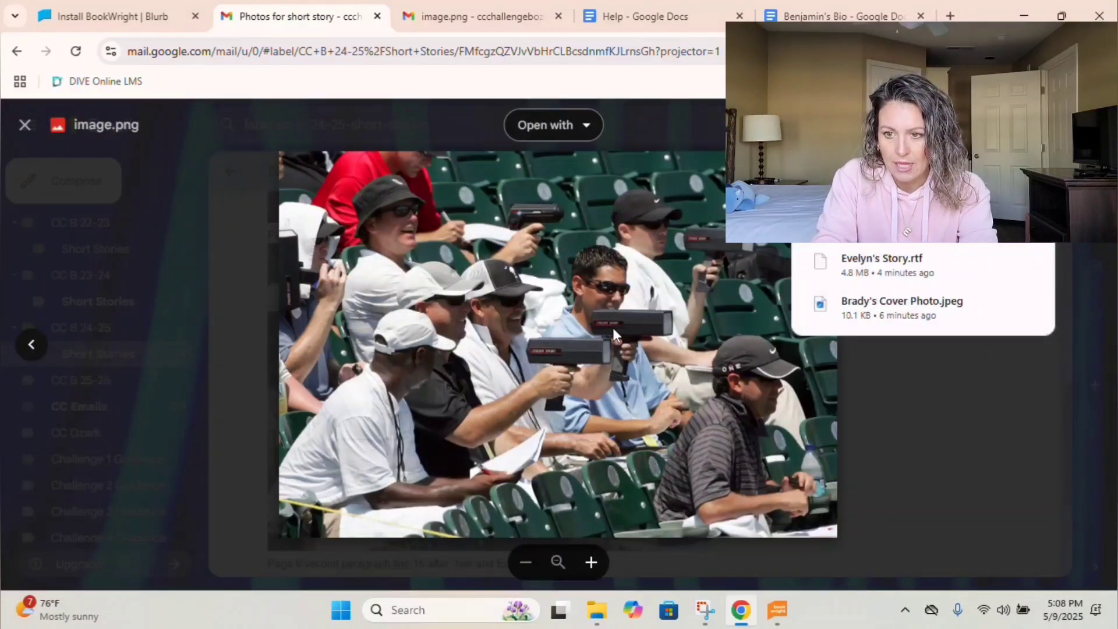
pyautogui.click(26, 129)
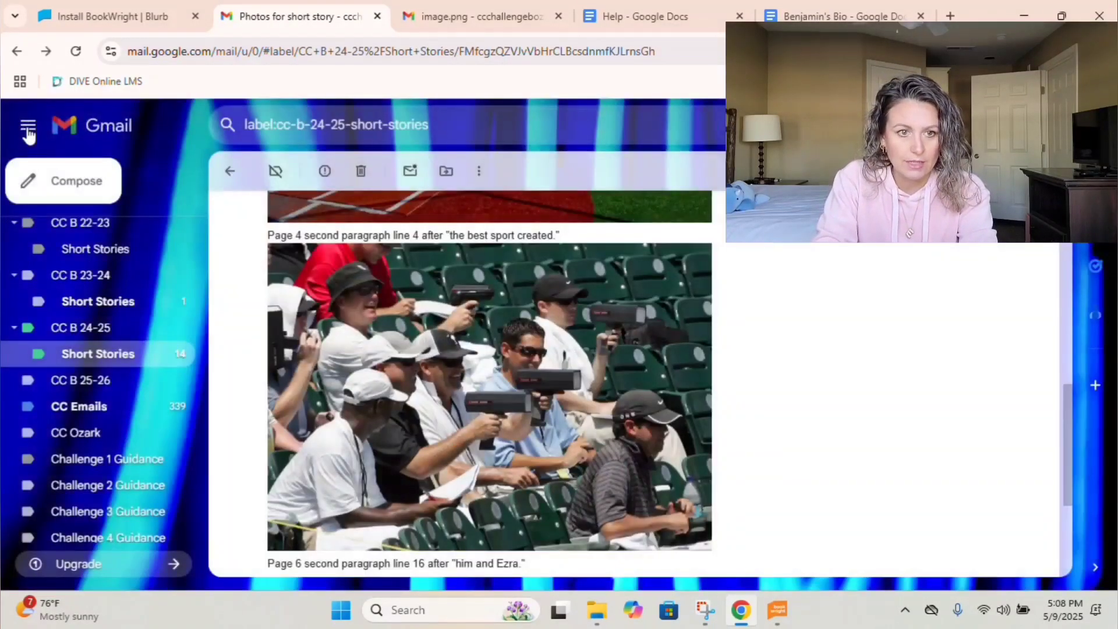
pyautogui.scroll(-4, 368, 297)
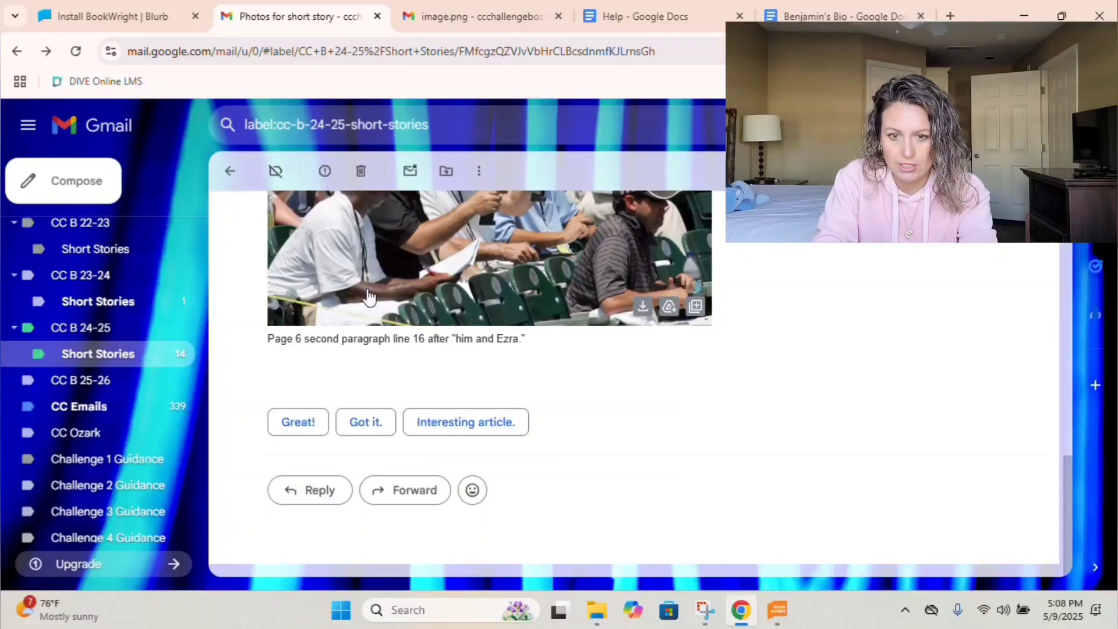
pyautogui.scroll(5, 367, 297)
# Open the cover pic email and view its baseball image.
pyautogui.click(231, 172)
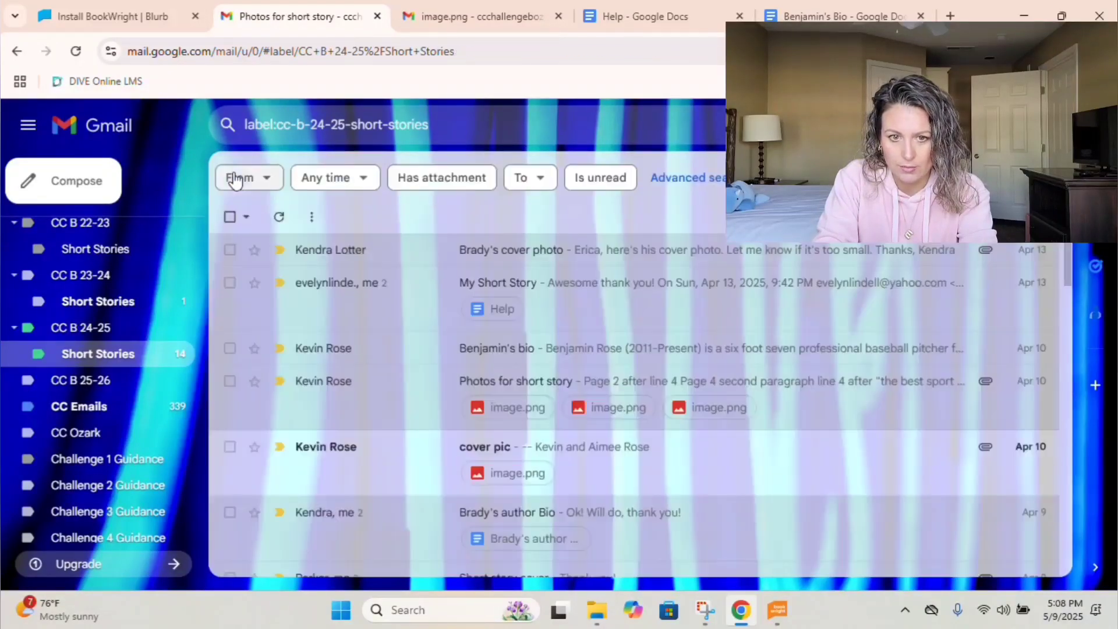
pyautogui.scroll(-3, 493, 340)
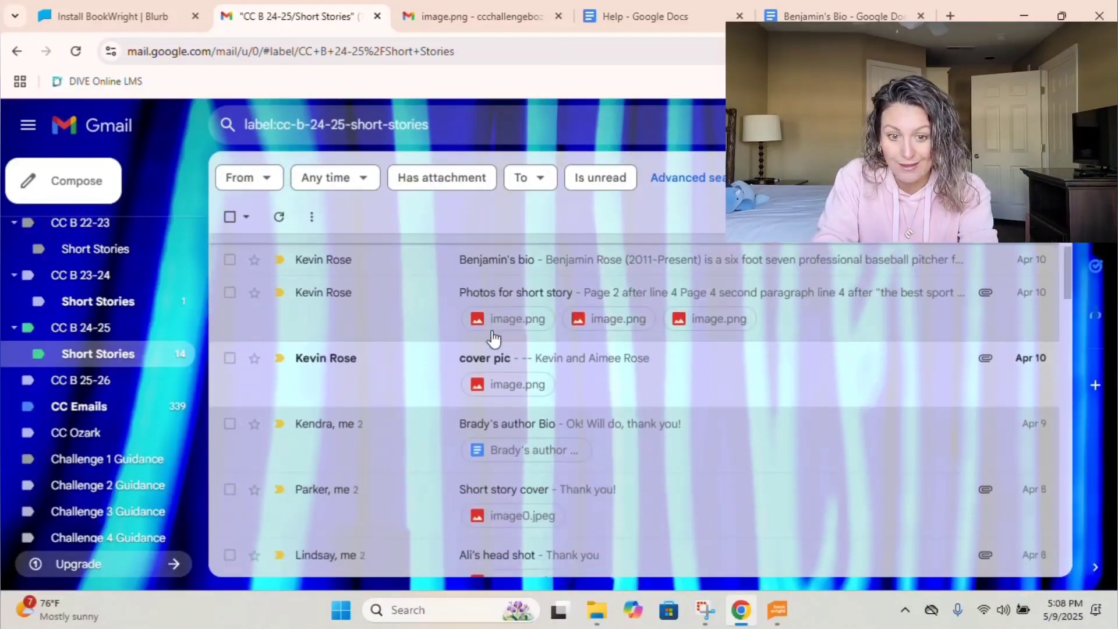
pyautogui.scroll(-1, 493, 338)
pyautogui.click(491, 328)
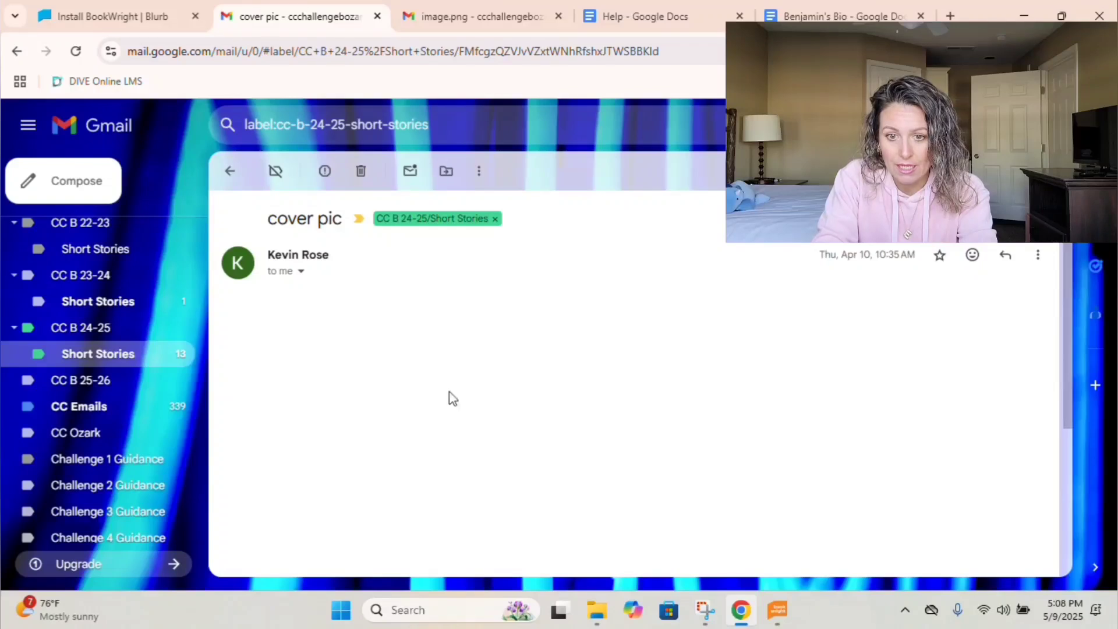
pyautogui.scroll(-5, 436, 444)
pyautogui.scroll(5, 436, 445)
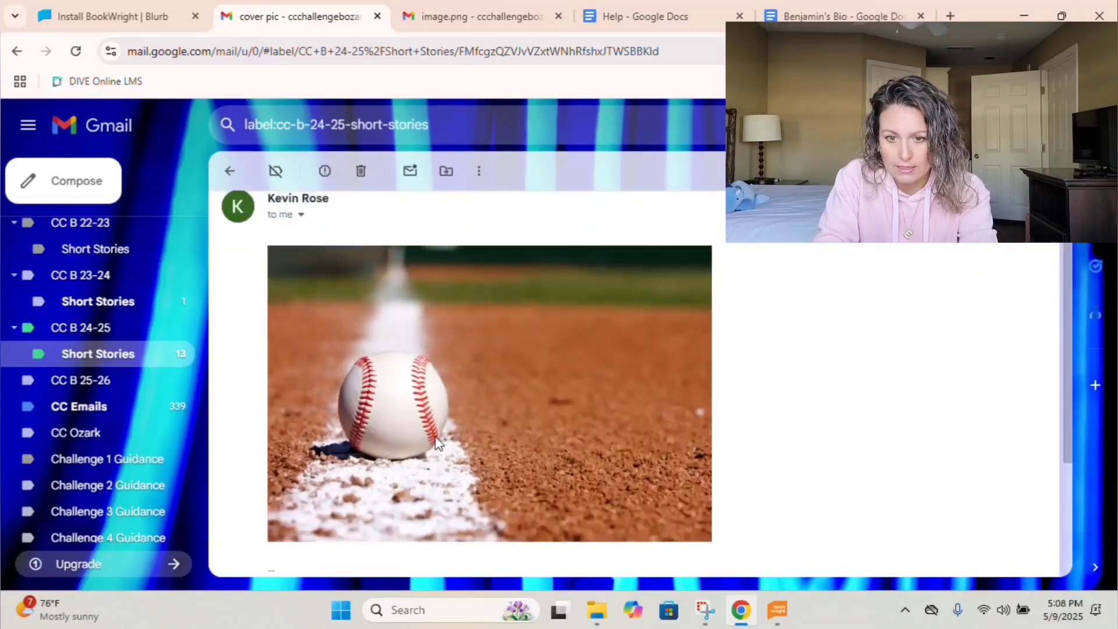
pyautogui.click(437, 444)
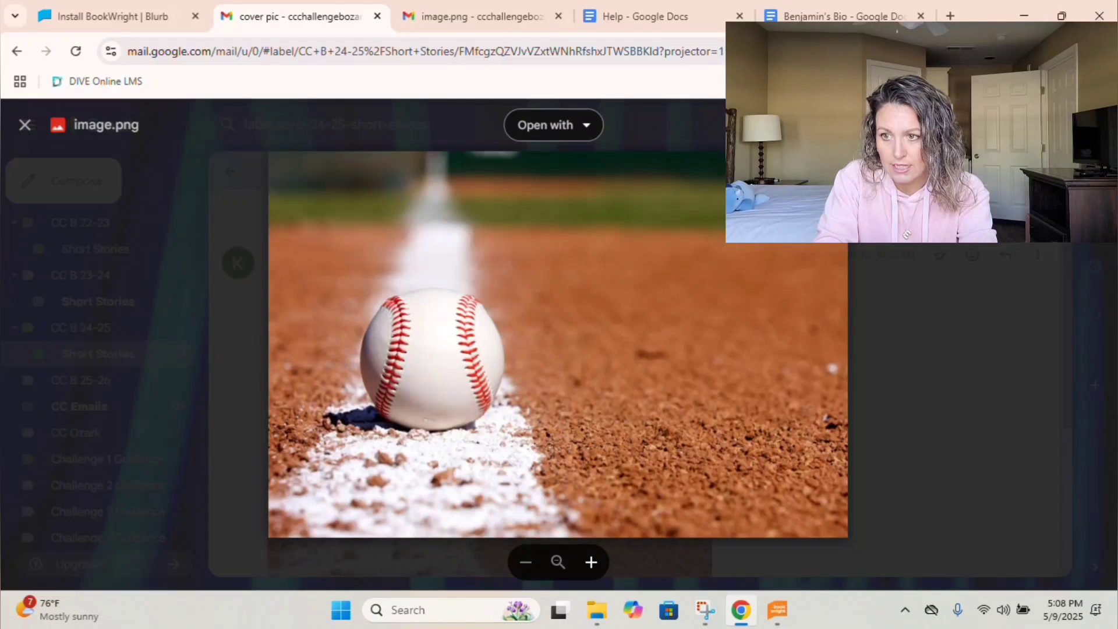
# Save the baseball image as 'Benjamin Cover Photo' in 2025 Short Stories and return to the list.
pyautogui.click(1059, 125)
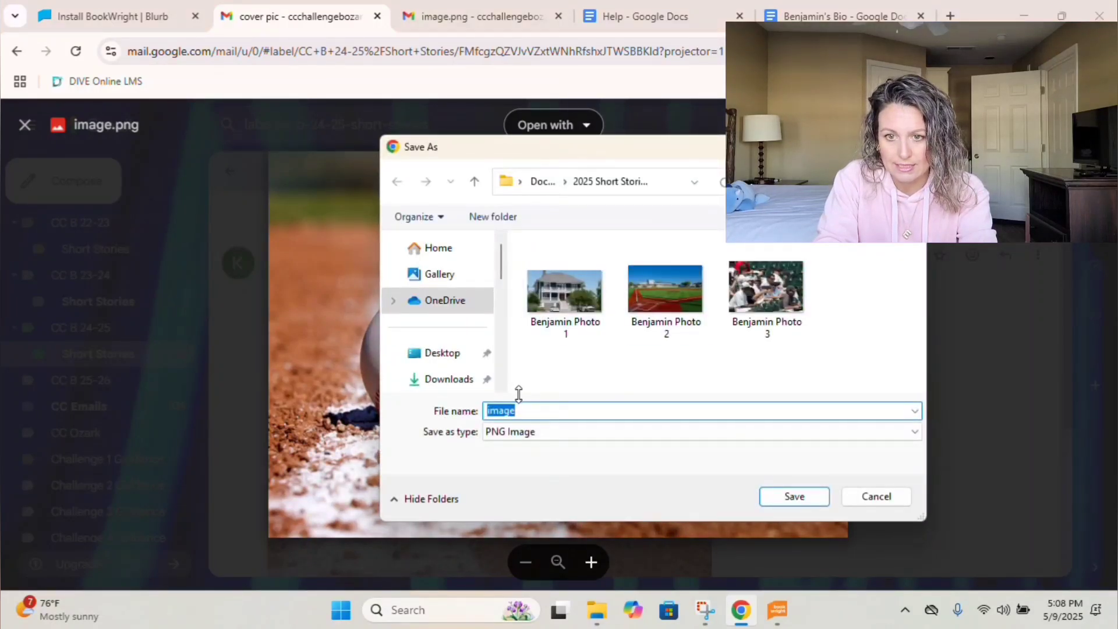
pyautogui.scroll(-3, 438, 362)
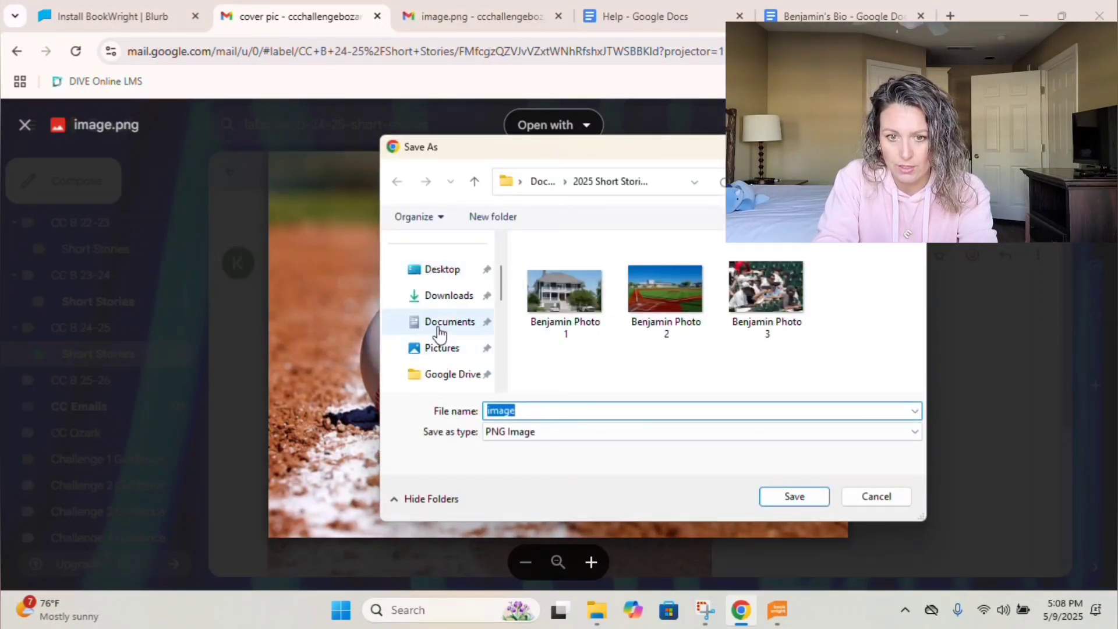
pyautogui.click(694, 181)
pyautogui.press('Escape')
pyautogui.write('Benjamin Cover P')
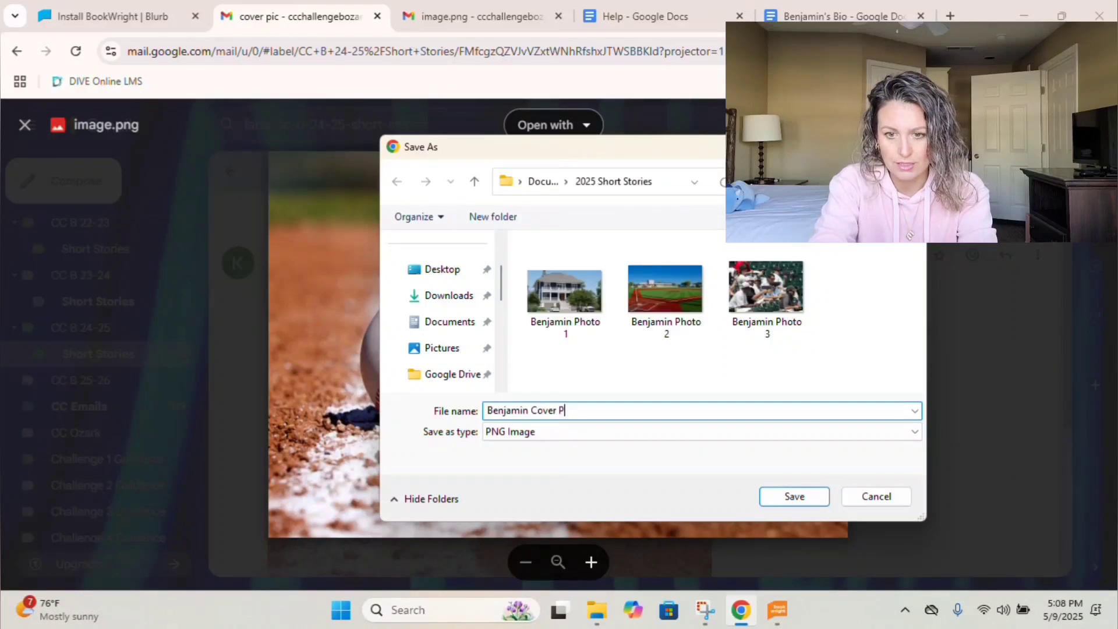
pyautogui.write('hoto')
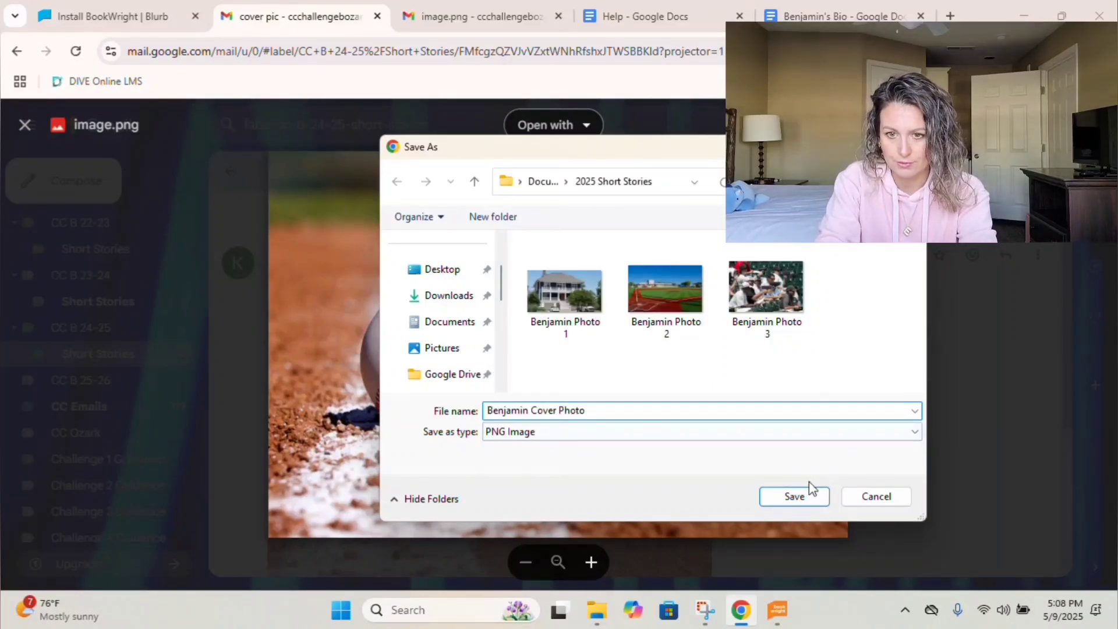
pyautogui.click(803, 493)
pyautogui.click(24, 124)
pyautogui.click(229, 171)
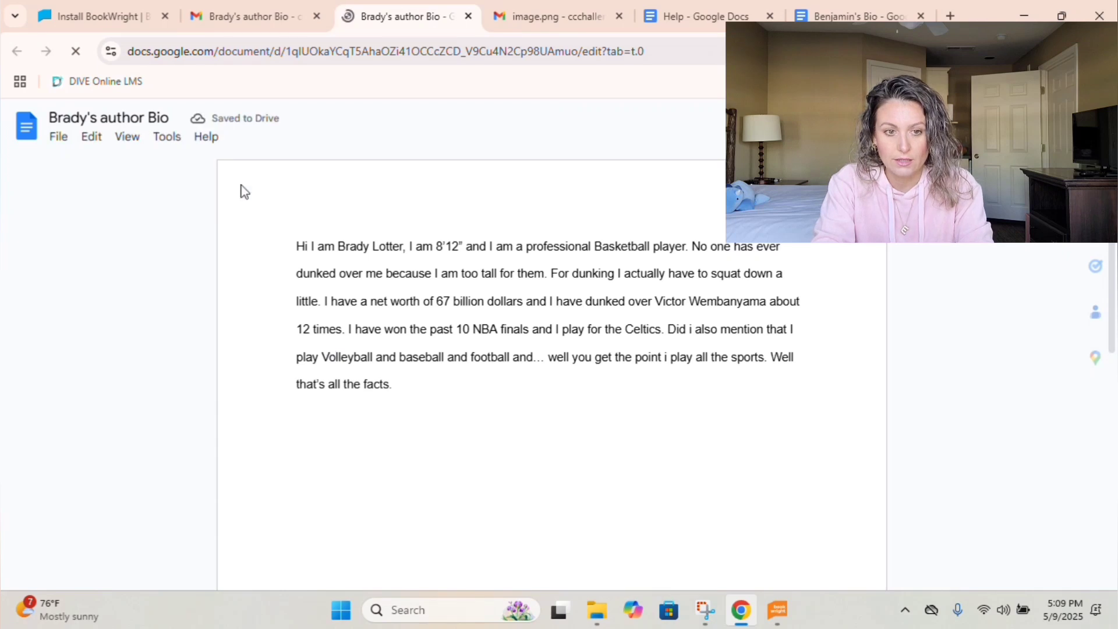
# Download Brady's author Bio as a Rich Text (.rtf) file into 2025 Short Stories.
pyautogui.click(59, 137)
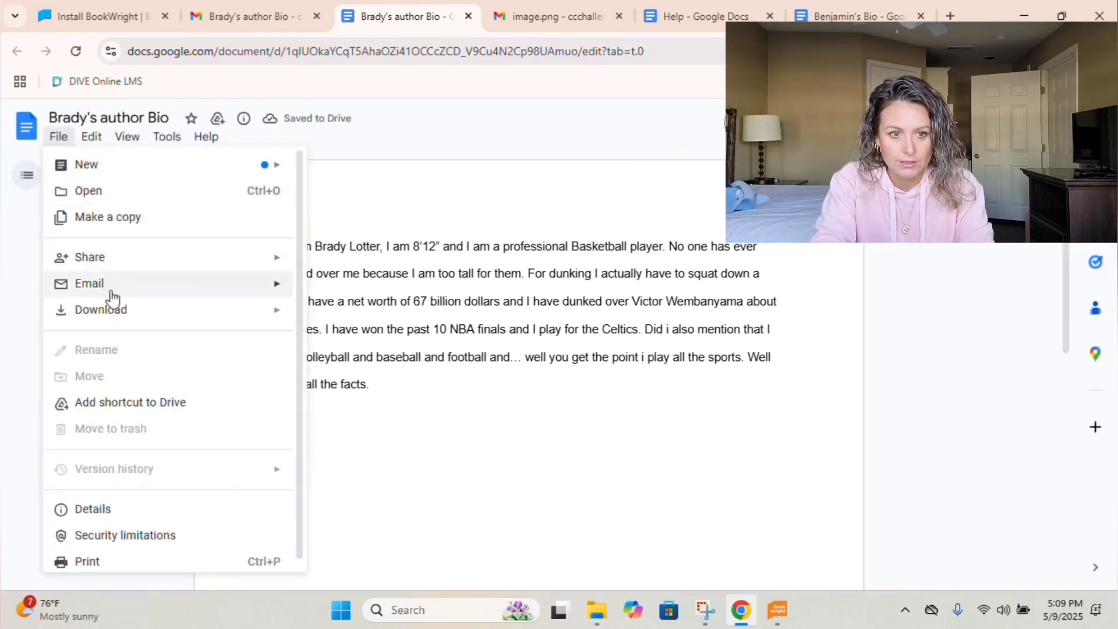
pyautogui.moveTo(113, 309)
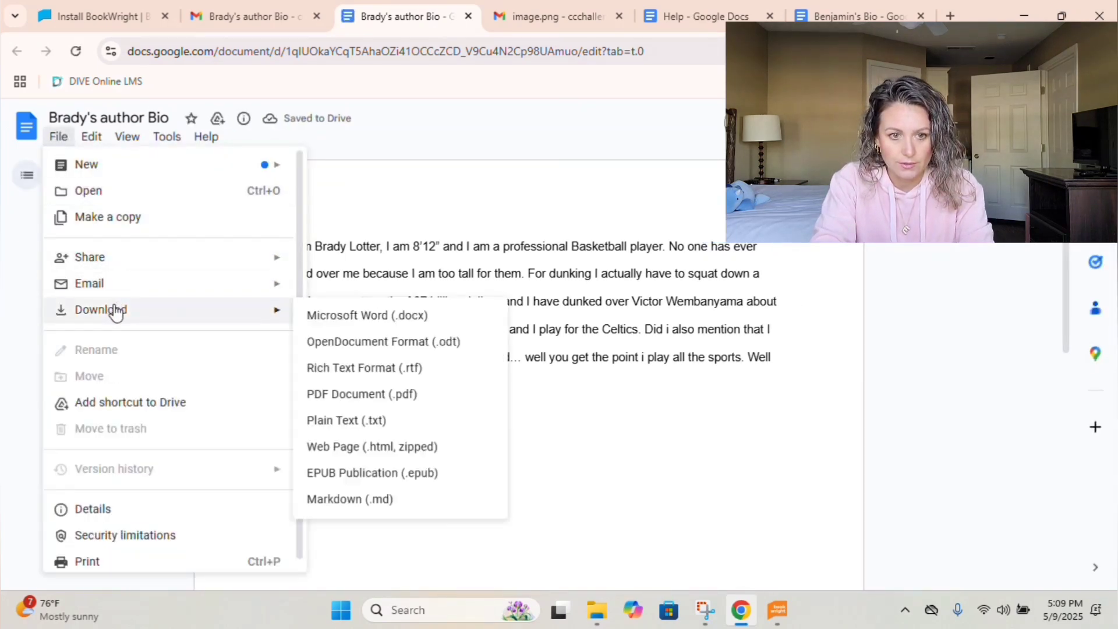
pyautogui.click(337, 367)
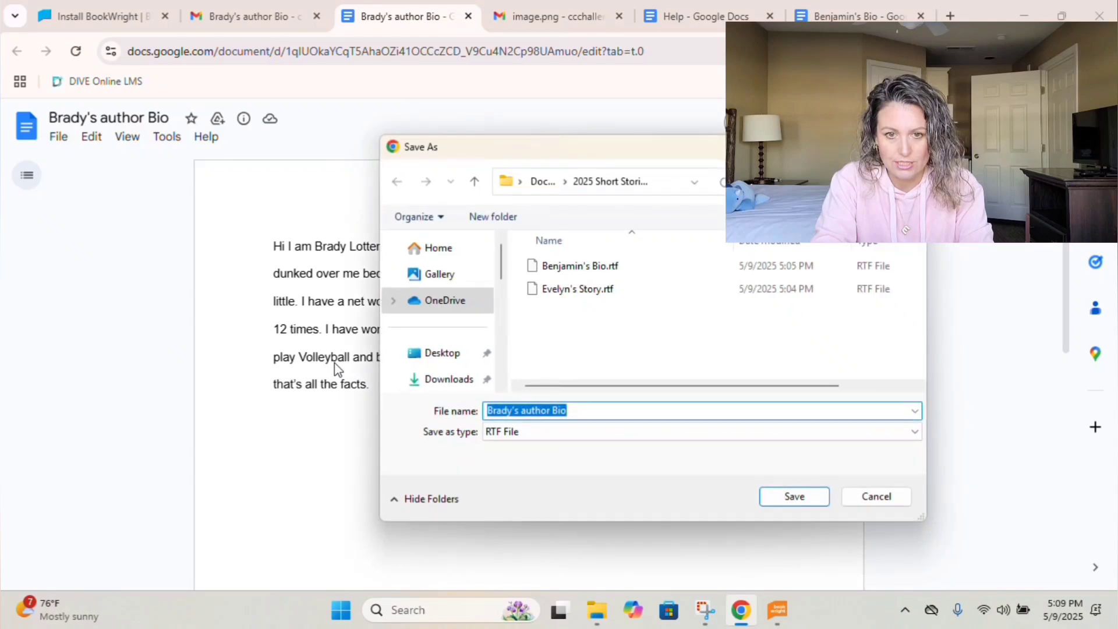
pyautogui.click(795, 496)
pyautogui.hotkey('ctrl', 'shift', 'Tab')
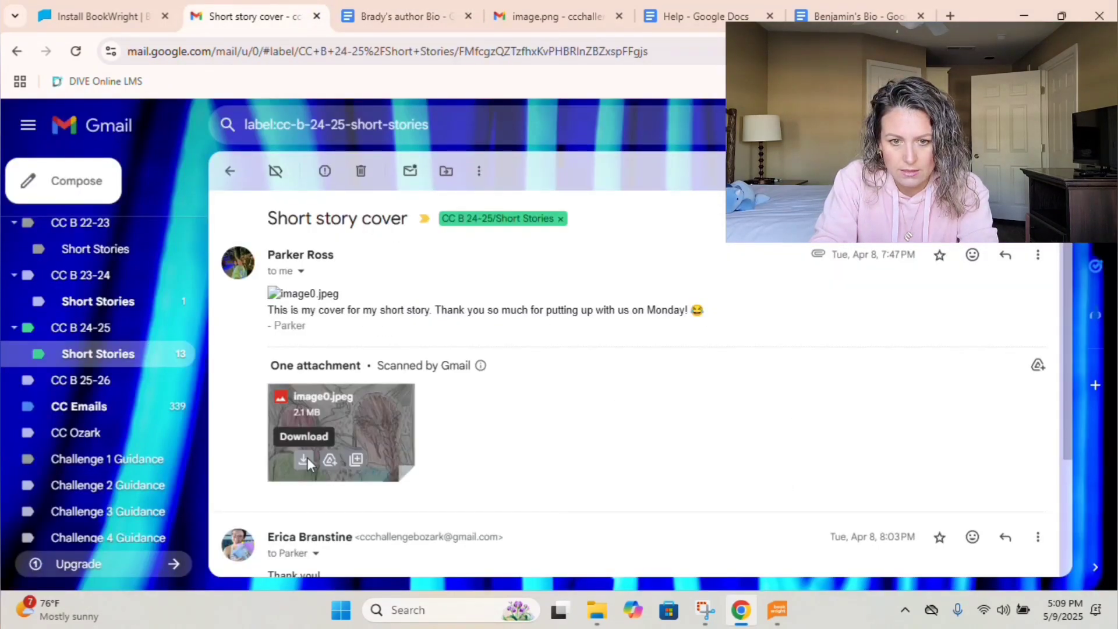
# Download the image0.jpeg cover attachment and name it 'Parker Cover Photo'.
pyautogui.click(304, 459)
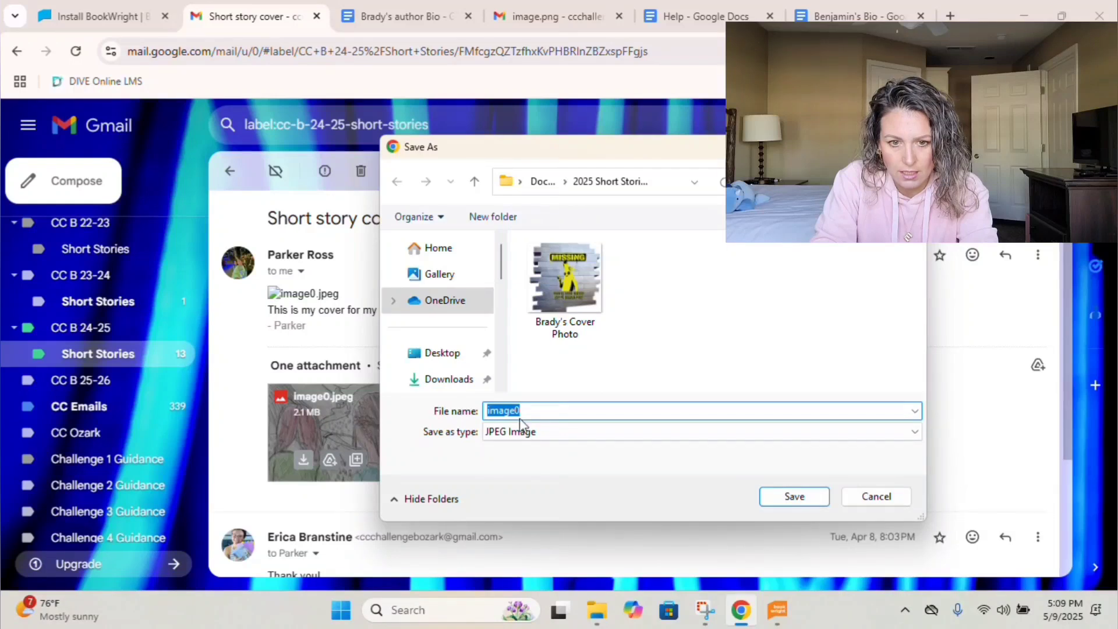
pyautogui.write('Parker Cover Photo')
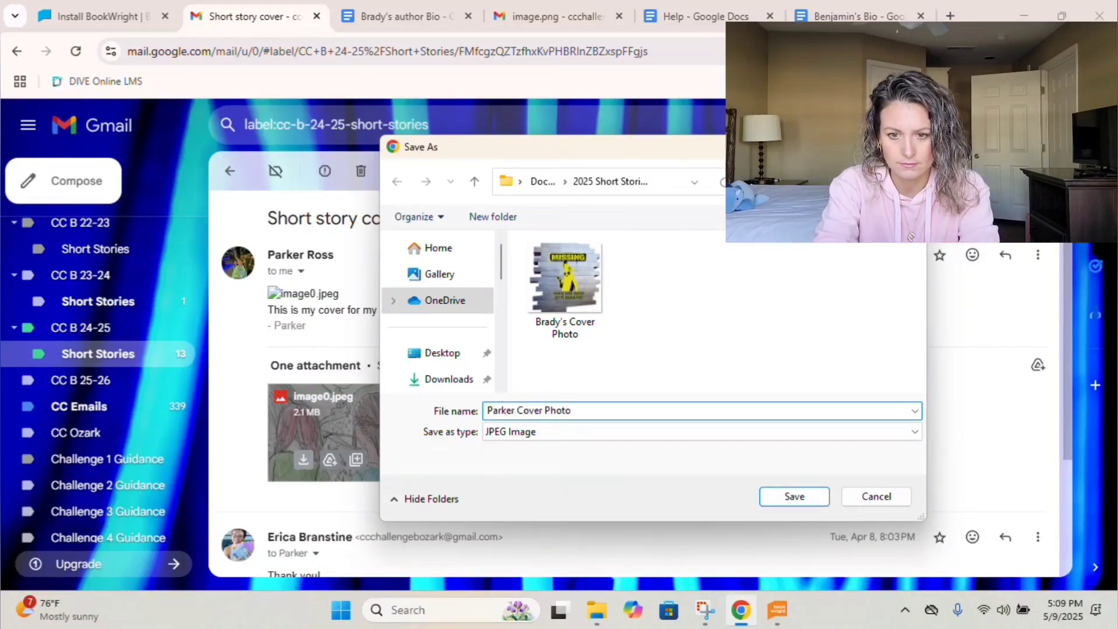
# Save the cover as 'Parker Cover Photo', then save Ali's head shot as 'Ali Auther Picture'.
pyautogui.click(776, 497)
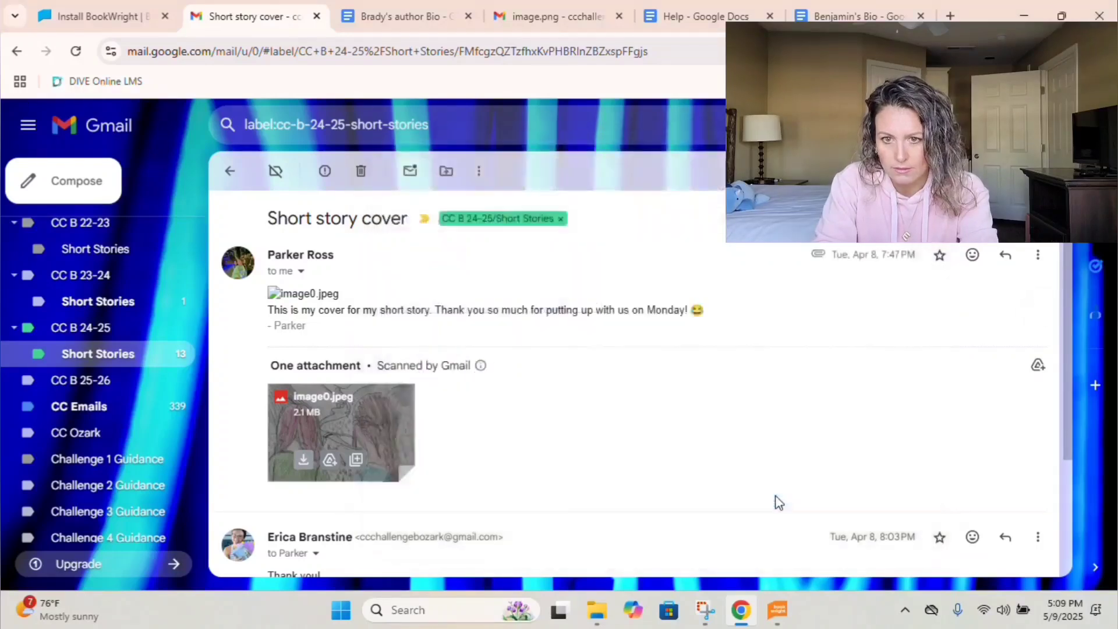
pyautogui.scroll(-1, 551, 427)
pyautogui.press('j')
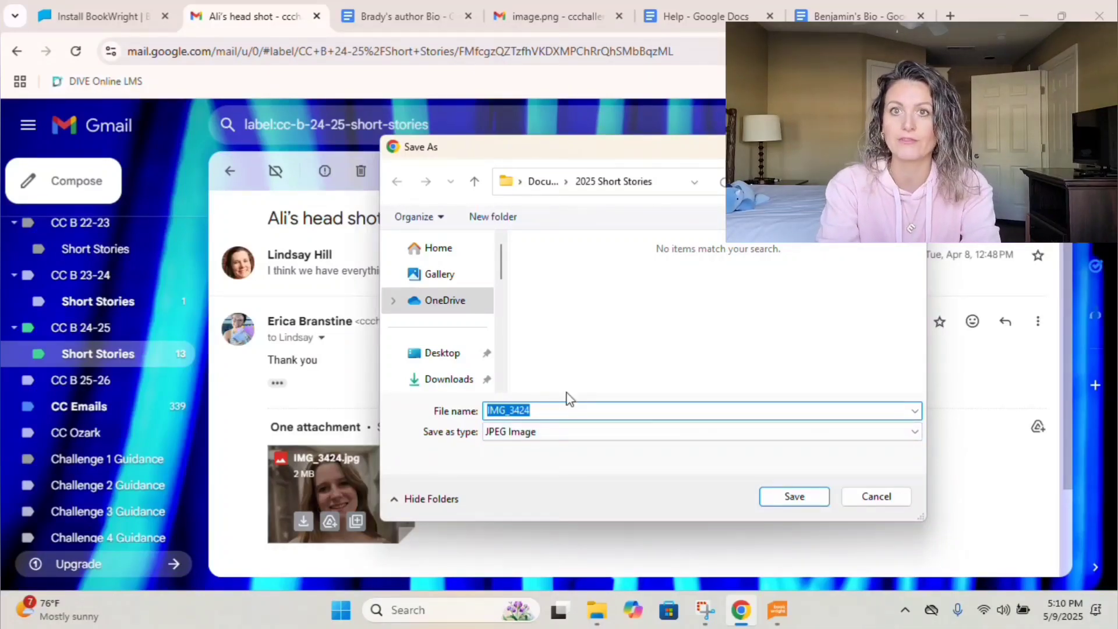
pyautogui.write('Ak')
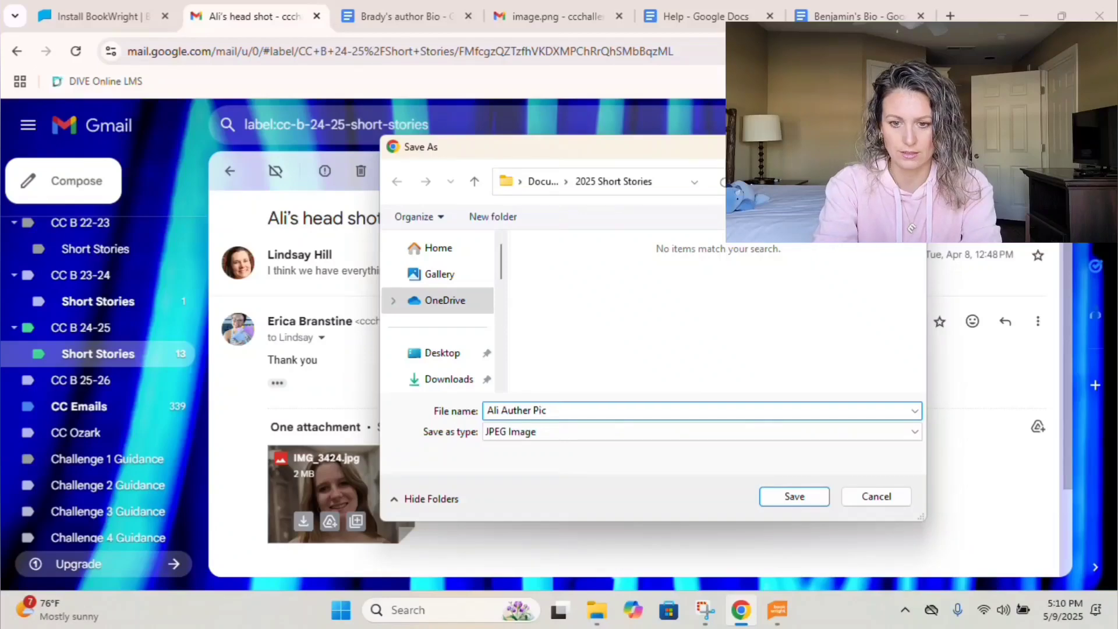
pyautogui.click(812, 500)
# Save the HELP cover drawing from the Short story cover page email as 'Evelyn's Cover Photo'.
pyautogui.click(232, 173)
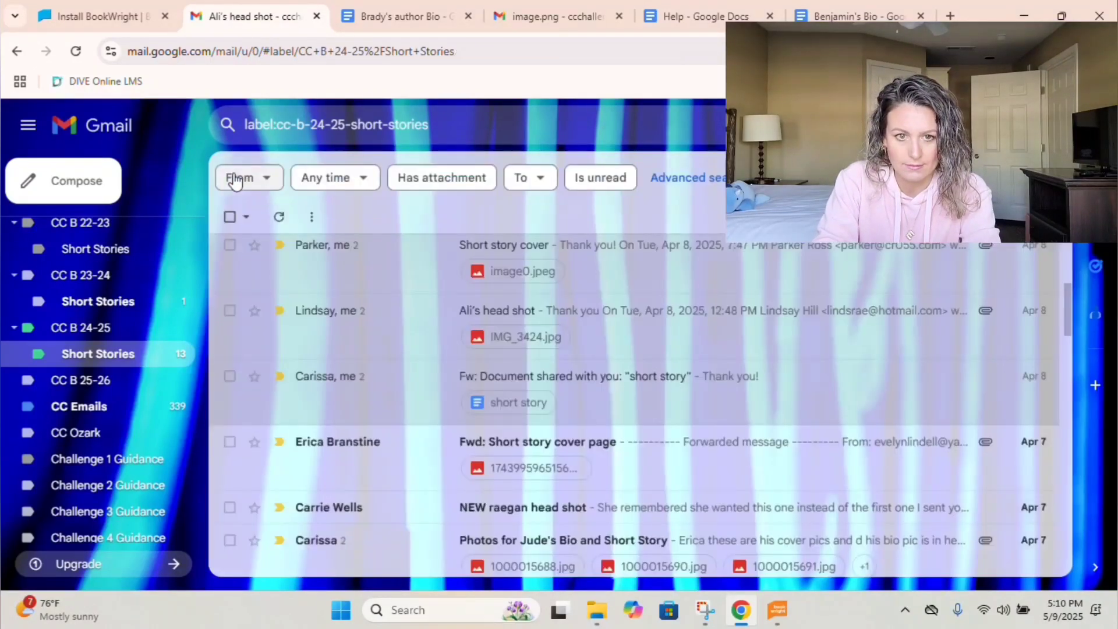
pyautogui.scroll(-2, 450, 399)
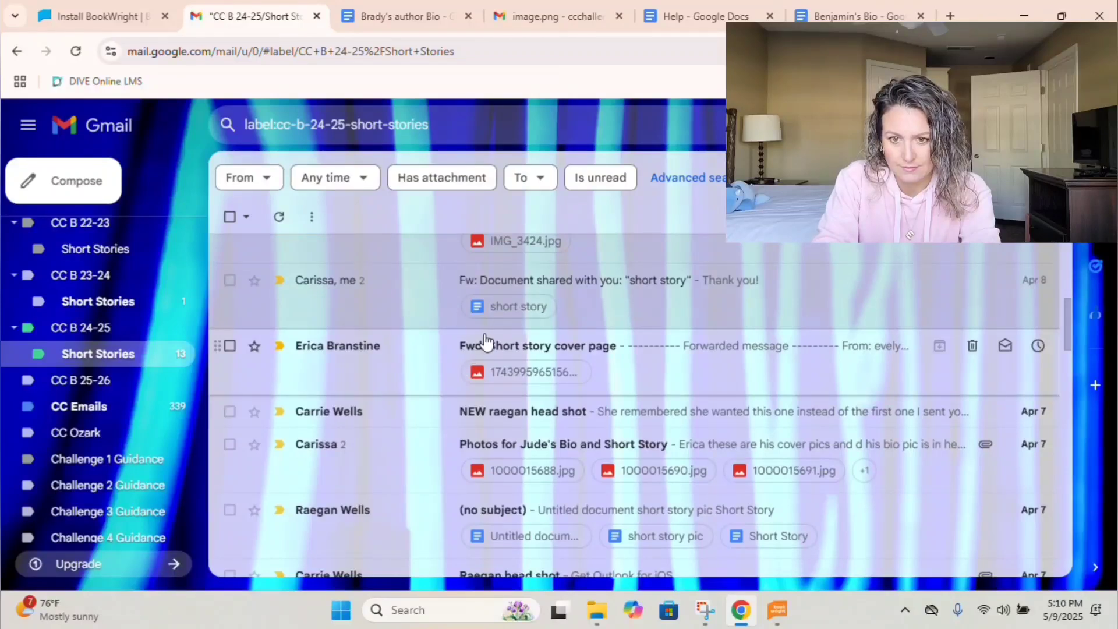
pyautogui.click(484, 345)
pyautogui.scroll(-2, 466, 402)
pyautogui.scroll(-7, 457, 438)
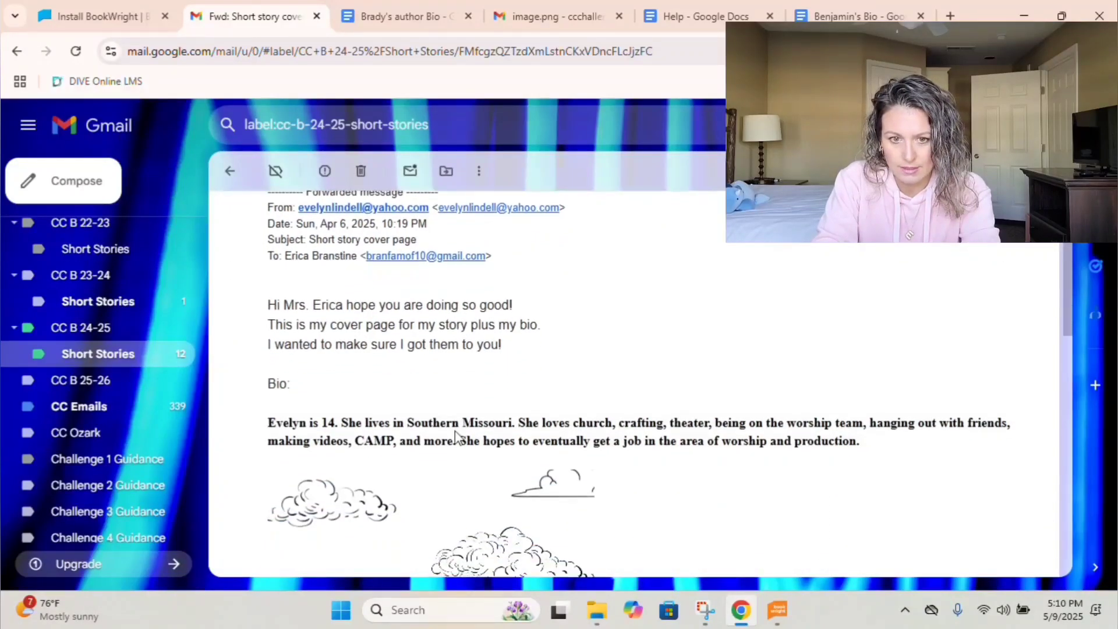
pyautogui.click(457, 438)
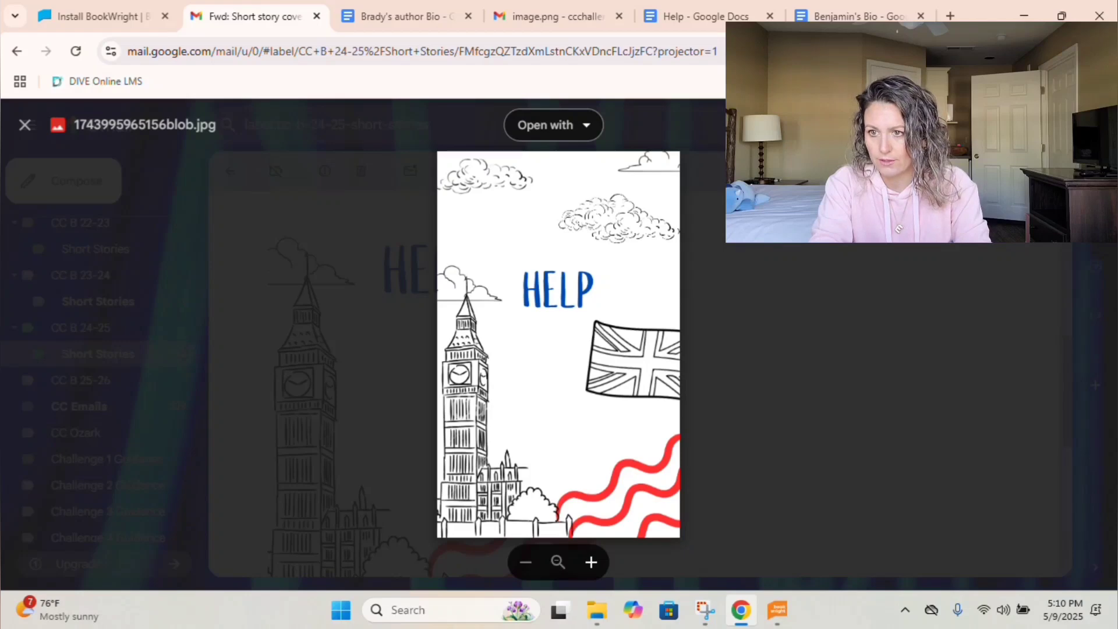
pyautogui.rightClick(512, 414)
pyautogui.click(517, 439)
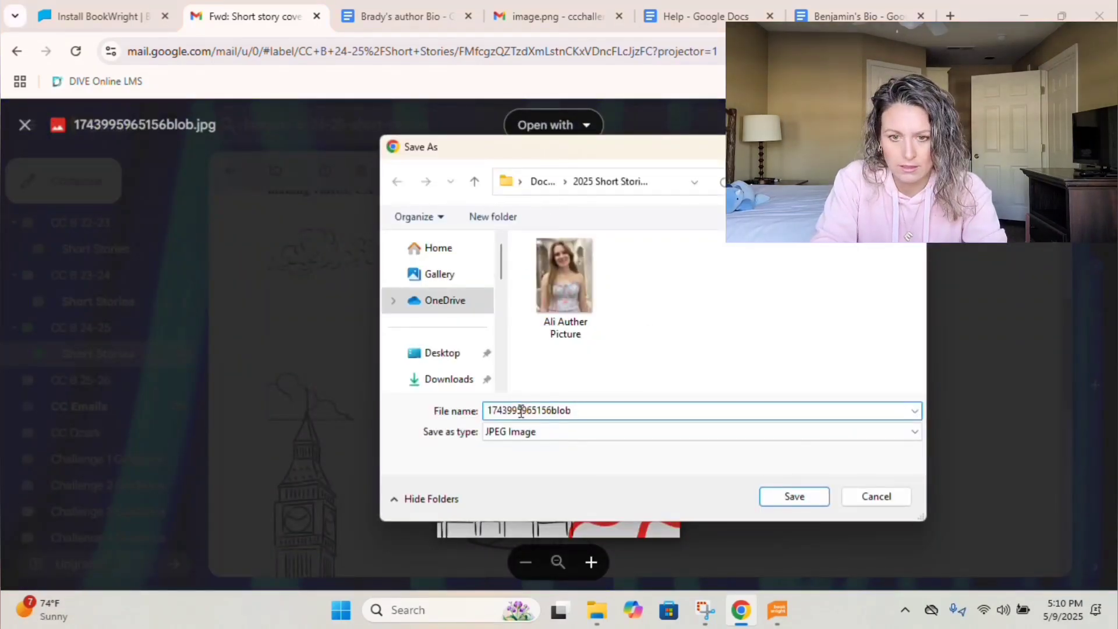
pyautogui.write("Evelyn's Cover Photo")
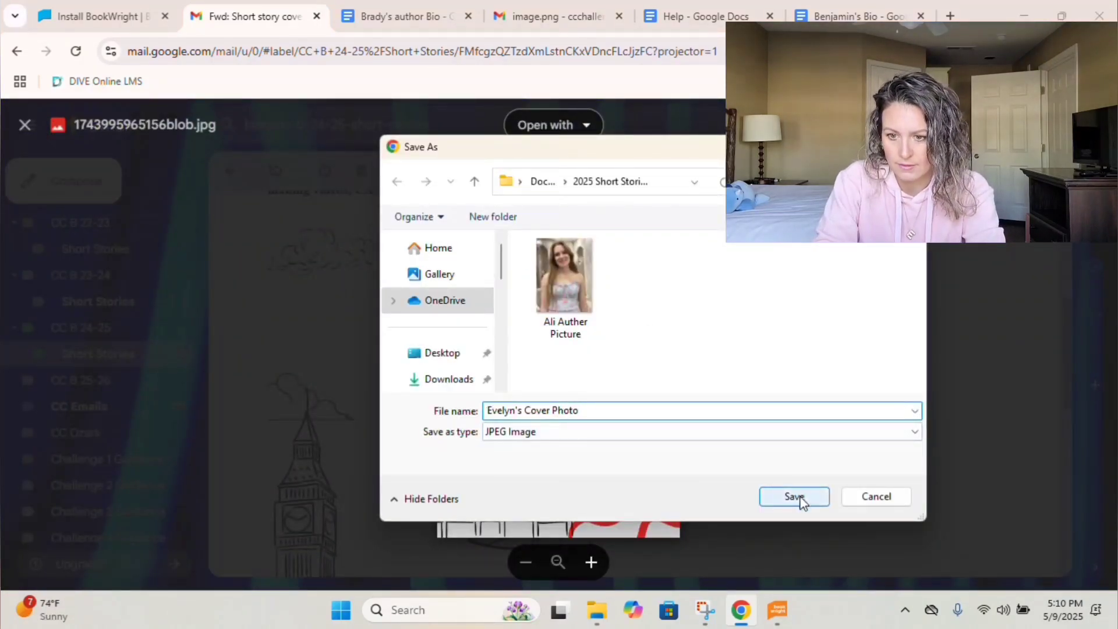
pyautogui.click(795, 496)
pyautogui.click(687, 423)
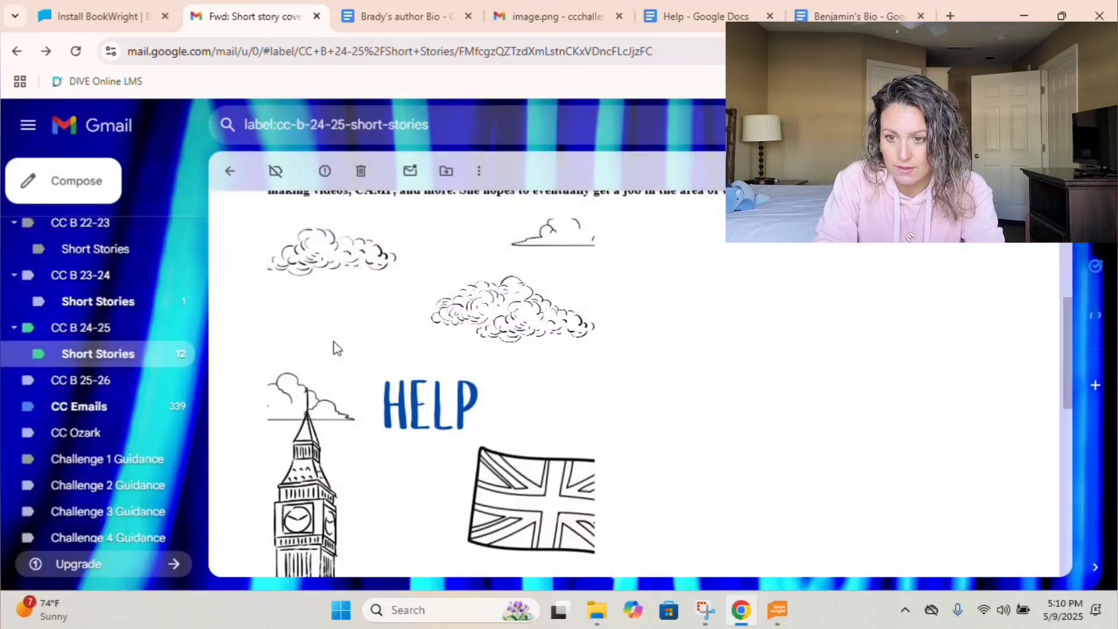
# Select Evelyn's bio paragraph in the email for copying.
pyautogui.scroll(4, 367, 344)
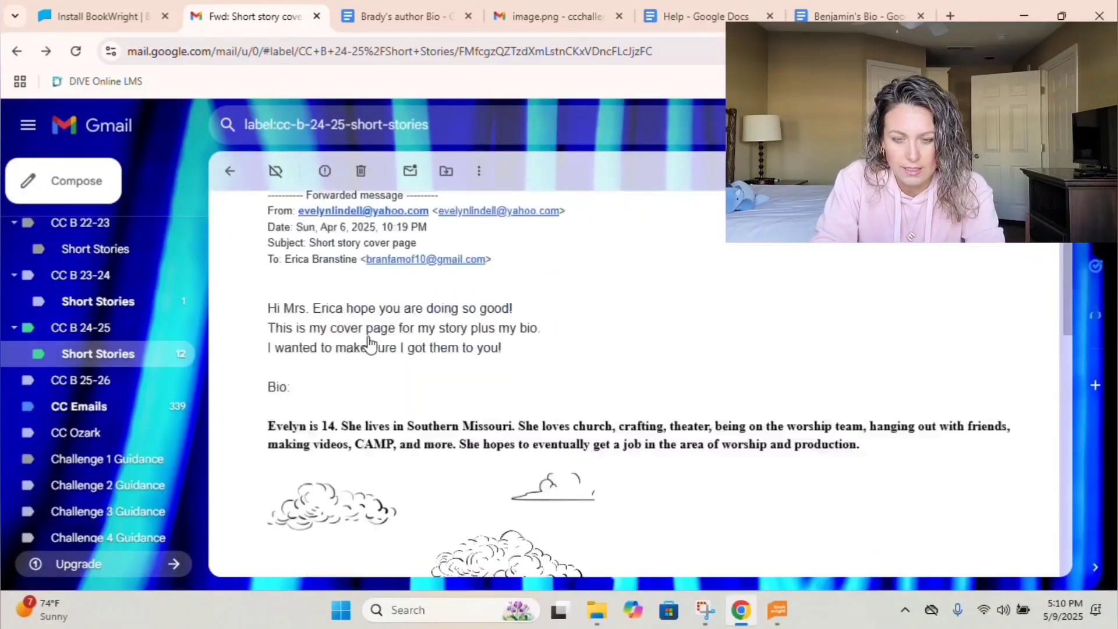
pyautogui.scroll(-1, 368, 341)
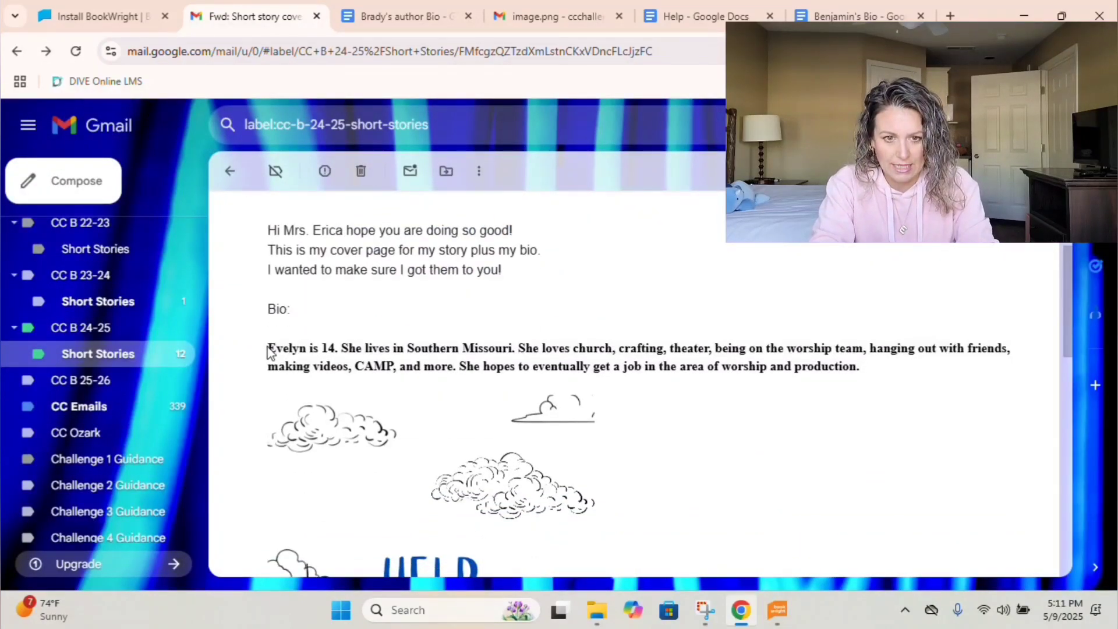
pyautogui.moveTo(282, 348); pyautogui.dragTo(874, 380)
pyautogui.hotkey('ctrl', 'c')
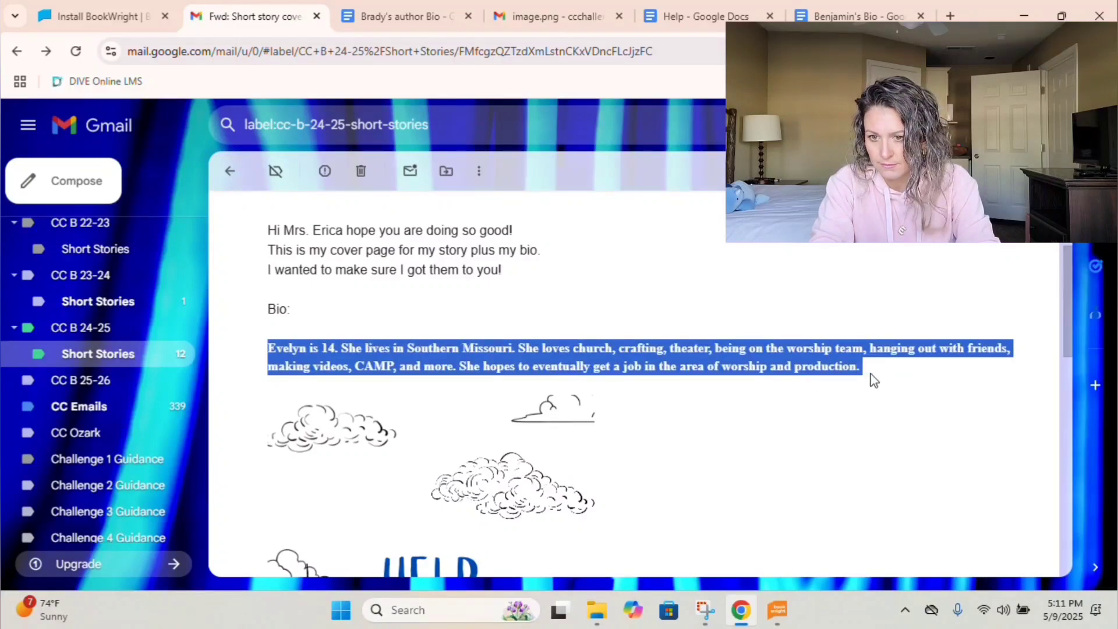
# Create a new document with Evelyn's bio pasted, unbolded, and titled 'Evelyn Auther Bio'.
pyautogui.click(856, 15)
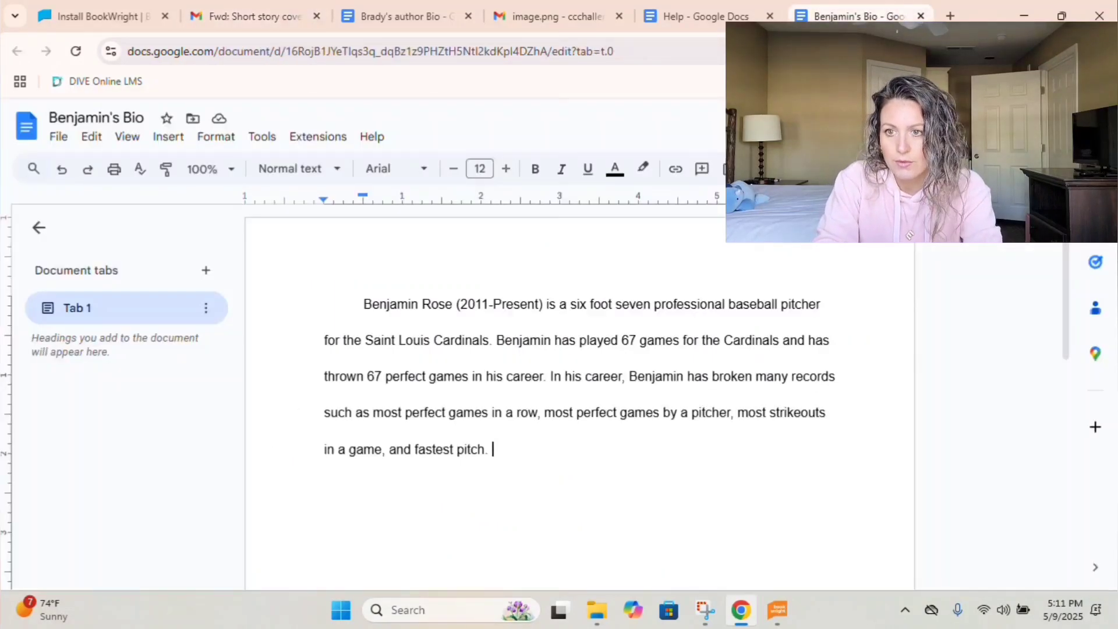
pyautogui.click(58, 136)
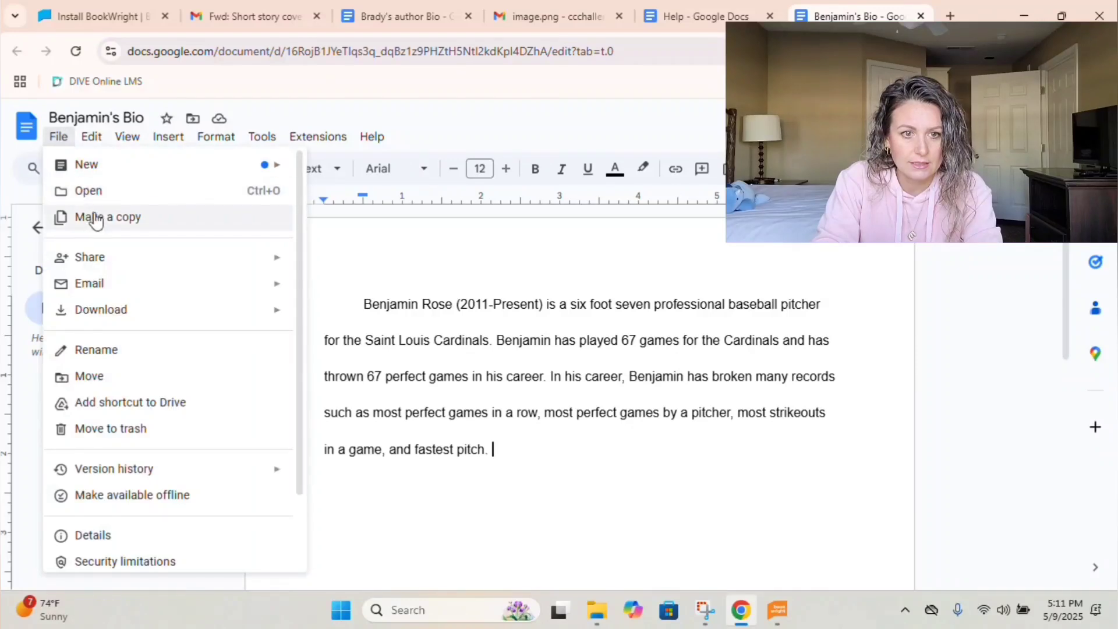
pyautogui.moveTo(90, 167)
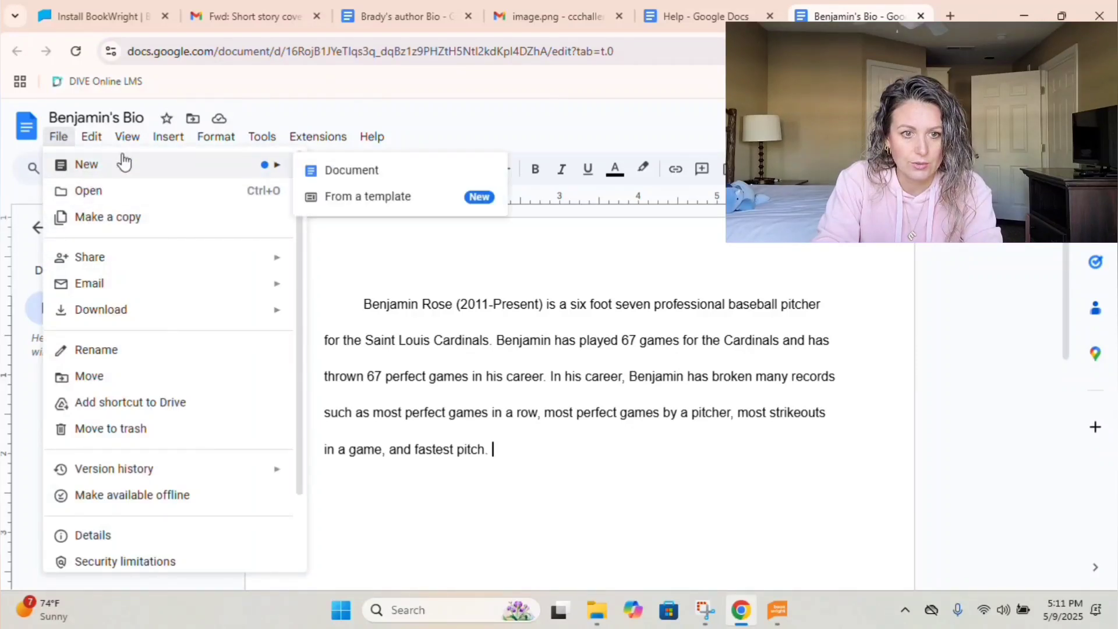
pyautogui.click(312, 170)
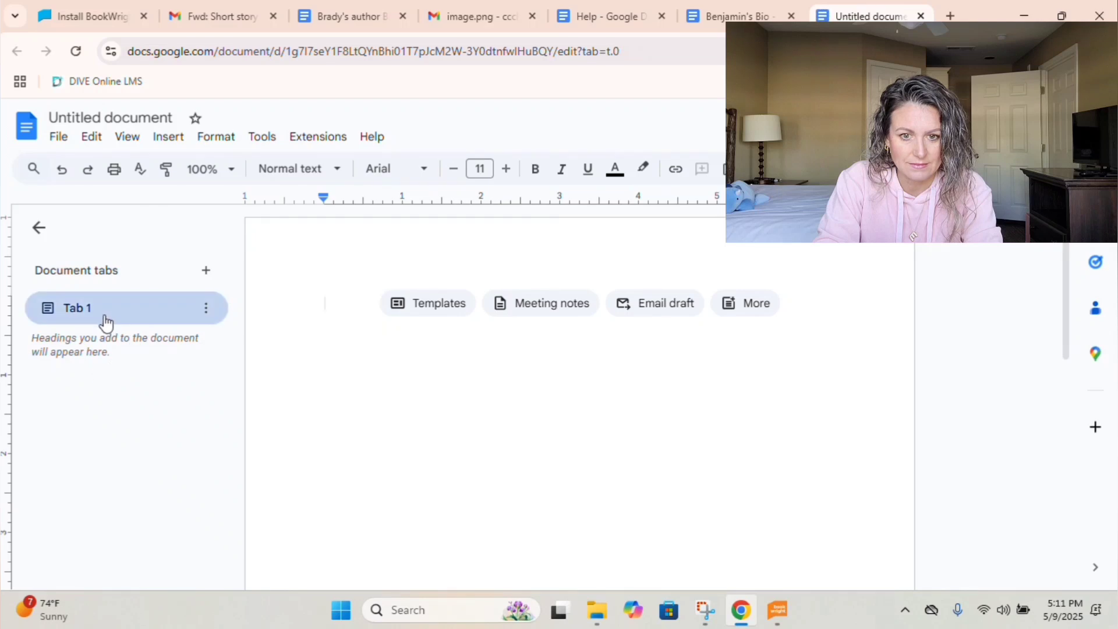
pyautogui.hotkey('ctrl', 'v')
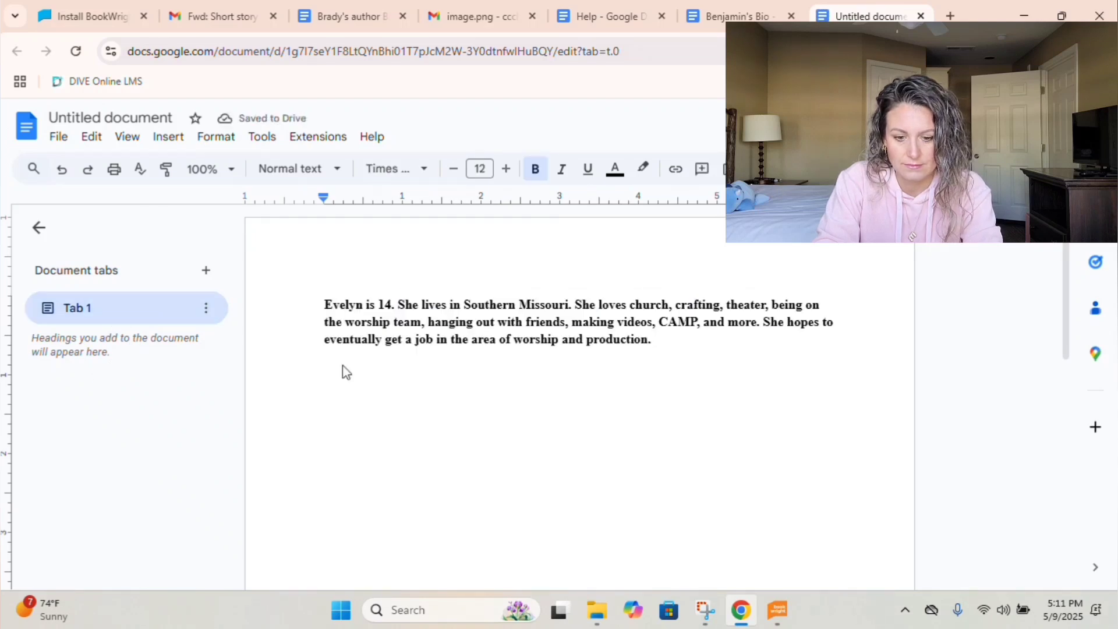
pyautogui.click(370, 310)
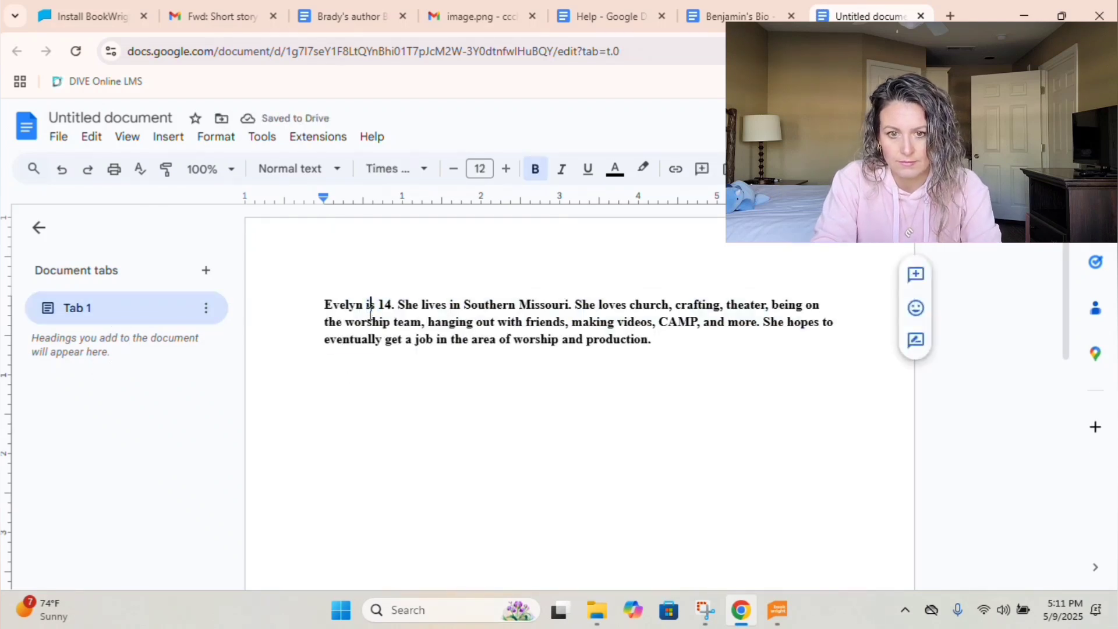
pyautogui.hotkey('ctrl', 'a')
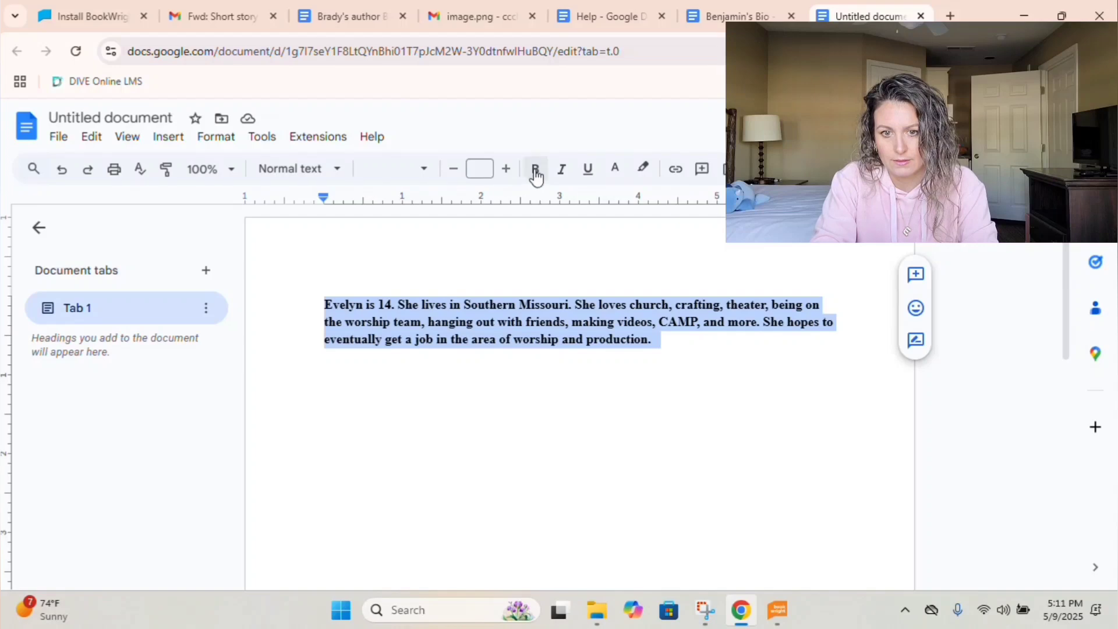
pyautogui.click(535, 171)
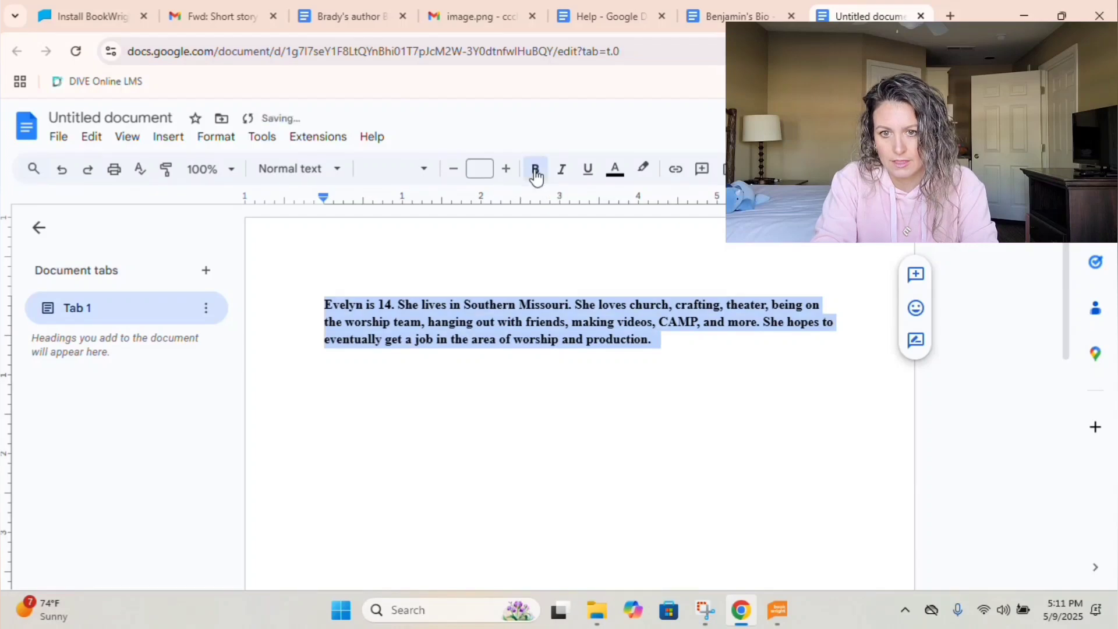
pyautogui.click(504, 341)
pyautogui.click(93, 118)
pyautogui.write('Evelyn Auther Bio')
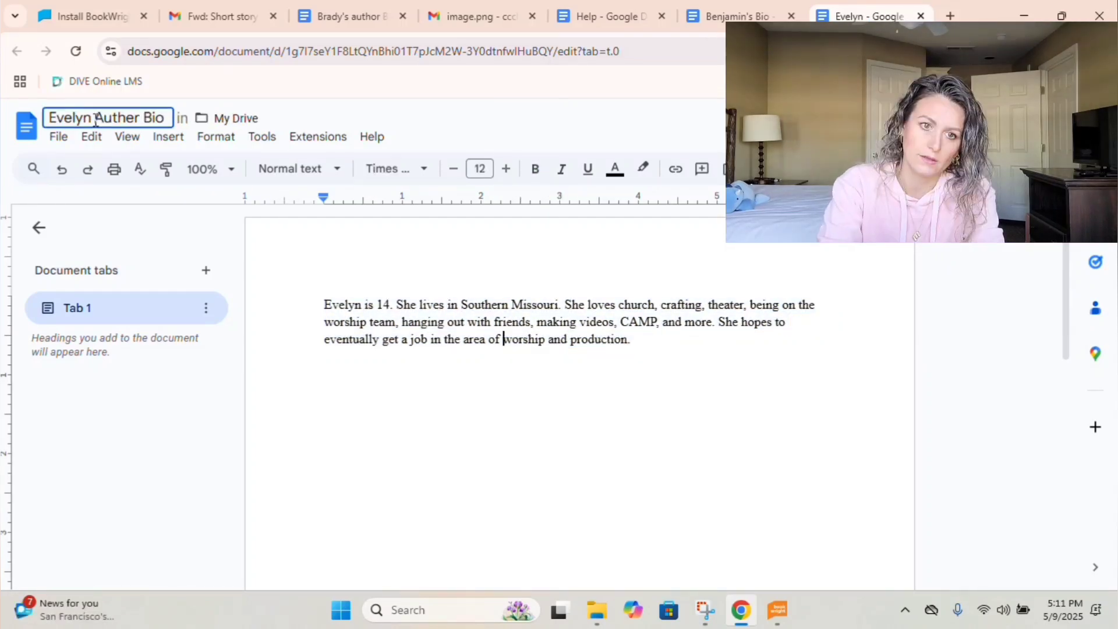
pyautogui.press('Return')
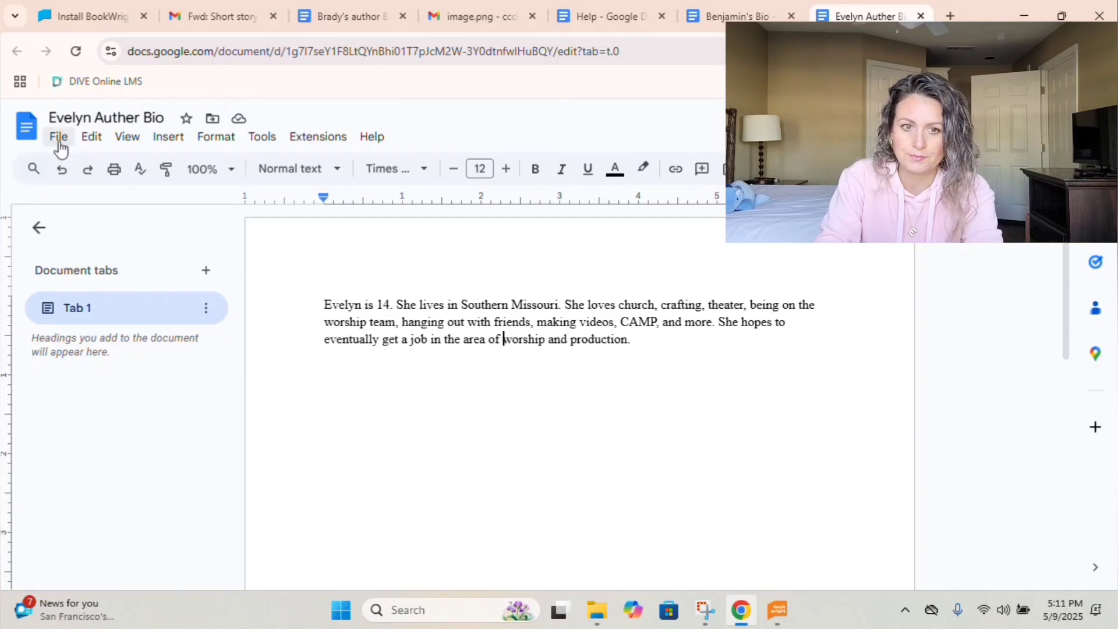
# Download Evelyn Auther Bio as Rich Text Format into 2025 Short Stories.
pyautogui.click(59, 139)
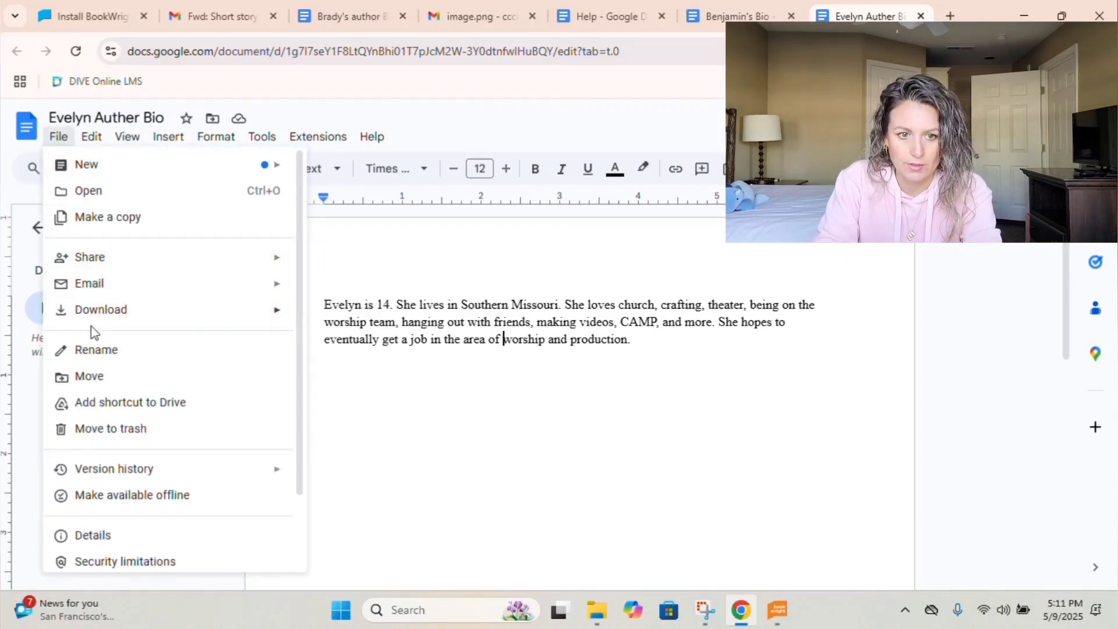
pyautogui.moveTo(104, 319)
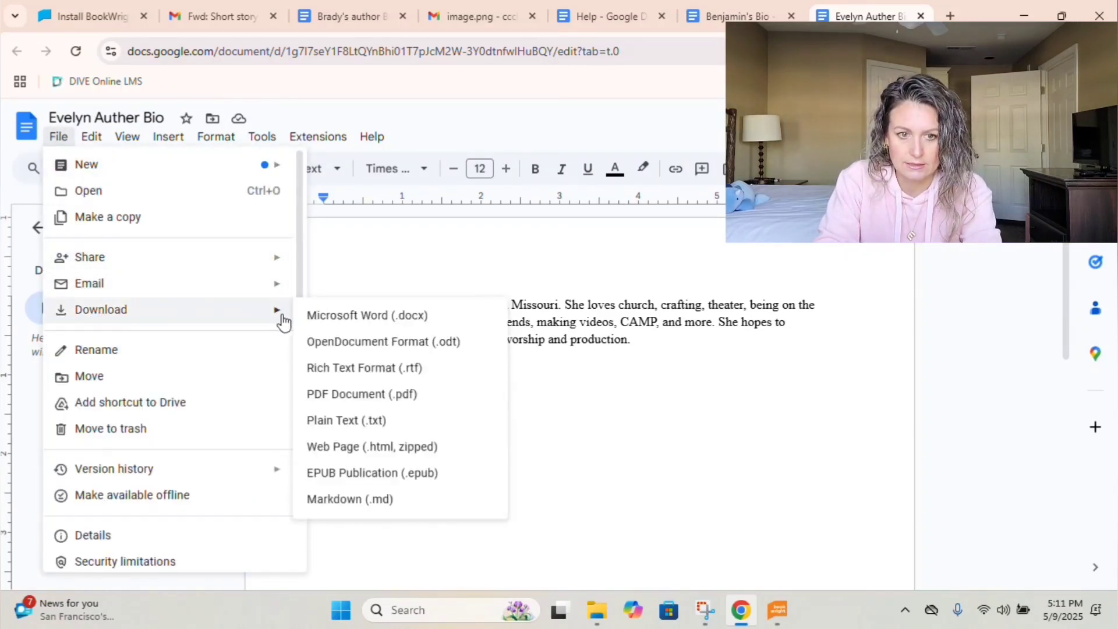
pyautogui.click(339, 368)
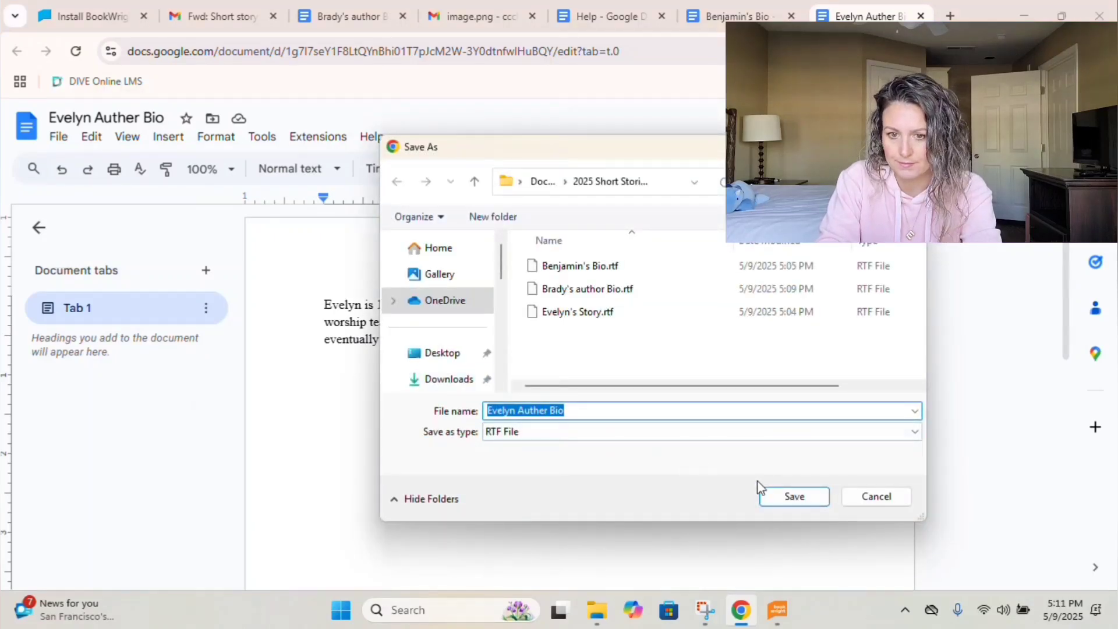
pyautogui.click(793, 497)
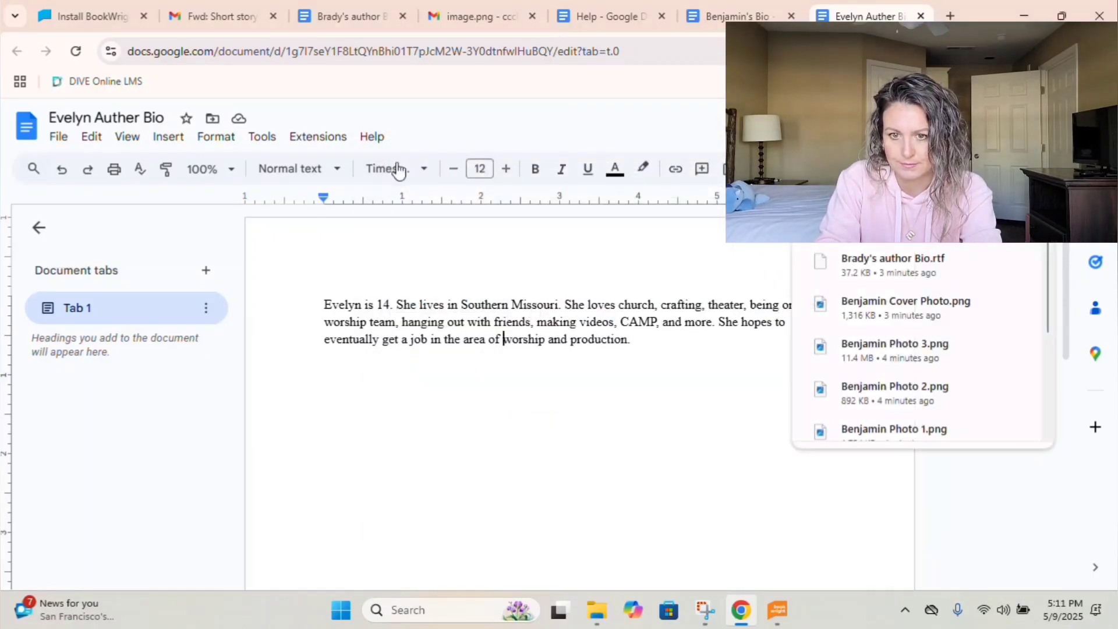
# Open the new head shot email from the Short Stories list.
pyautogui.click(236, 17)
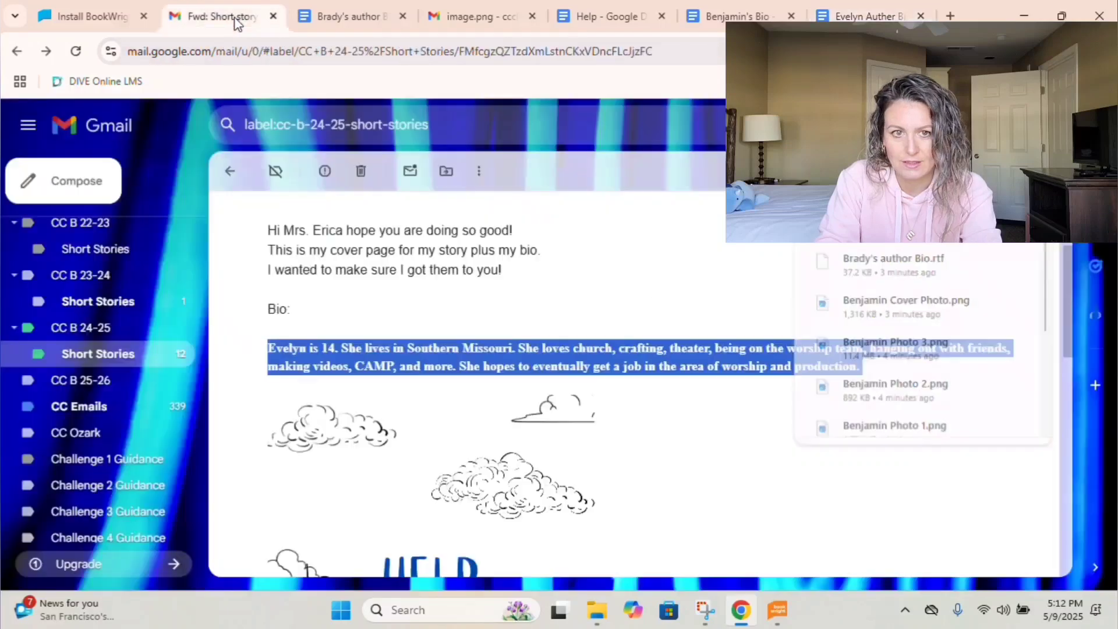
pyautogui.click(230, 169)
pyautogui.click(514, 322)
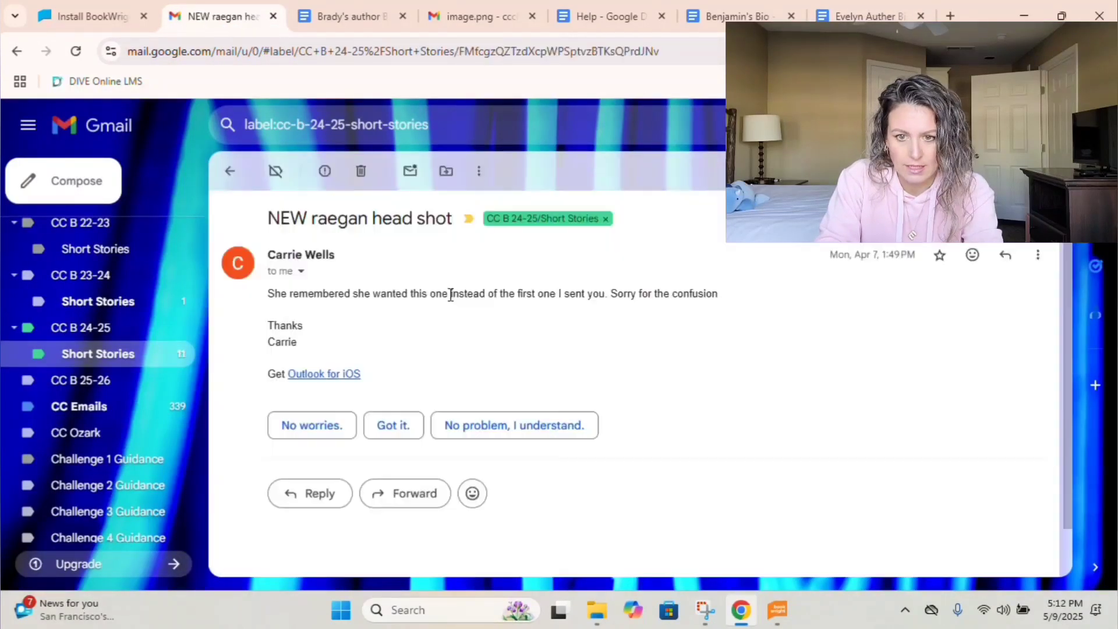
pyautogui.scroll(-1, 407, 365)
pyautogui.scroll(1, 408, 365)
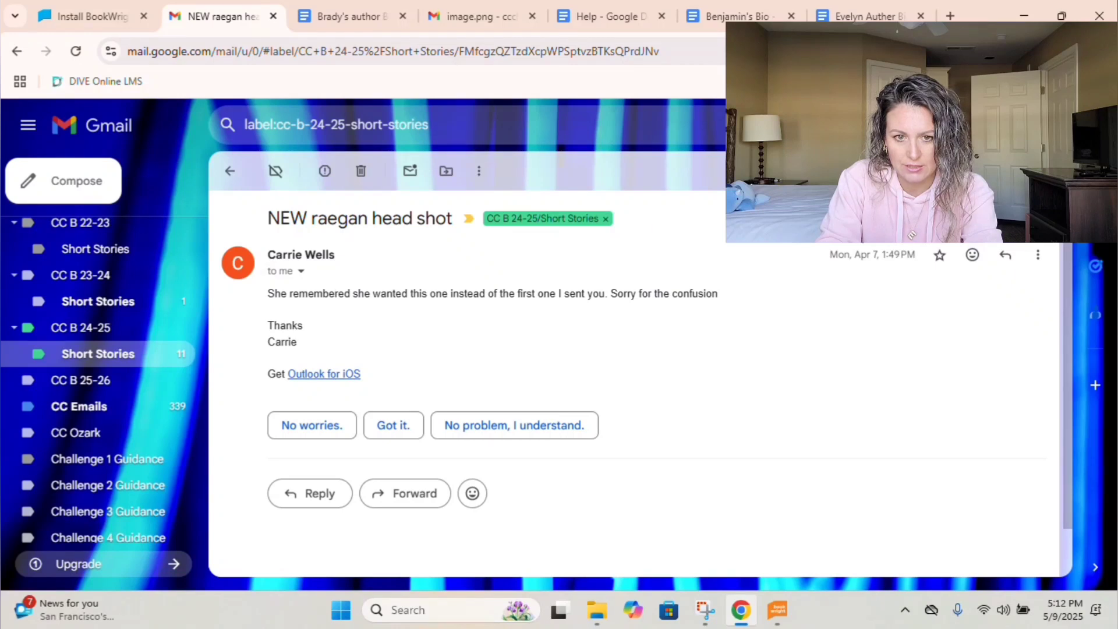
# Send the reply 'I don't see a picture attached?' and open the student's bio photos thread.
pyautogui.click(1008, 256)
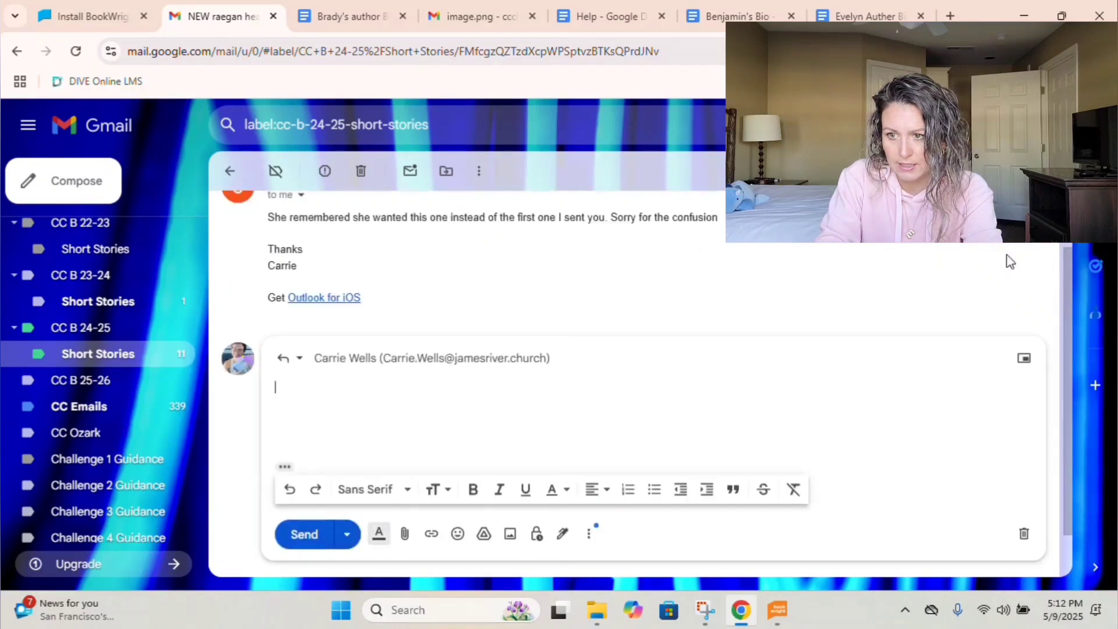
pyautogui.write("I don't see ap")
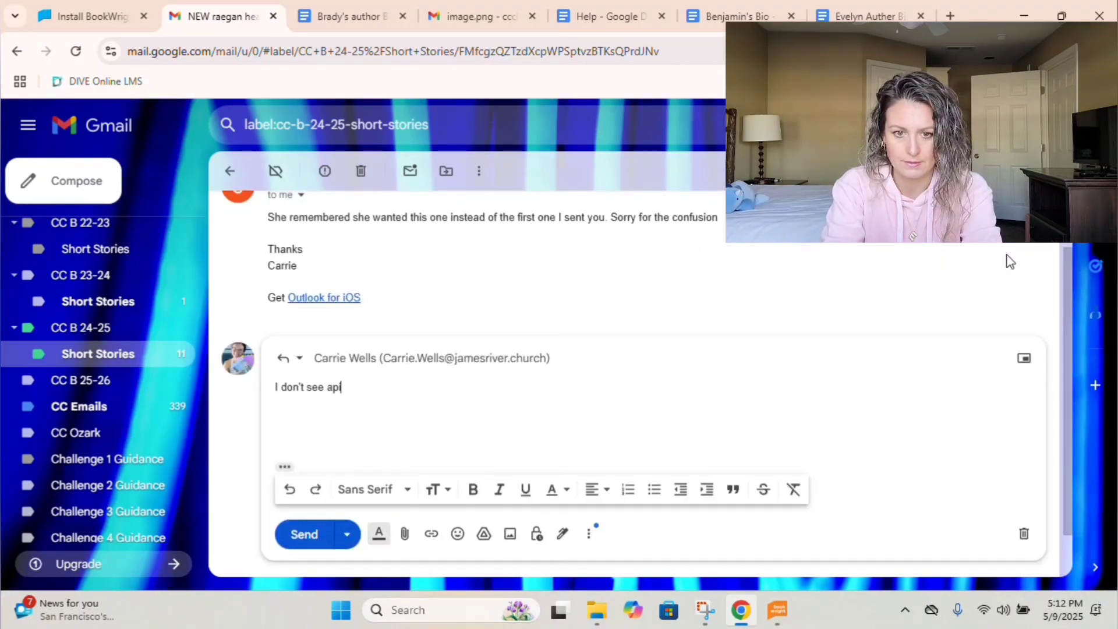
pyautogui.press('BackSpace')
pyautogui.write('pcitu')
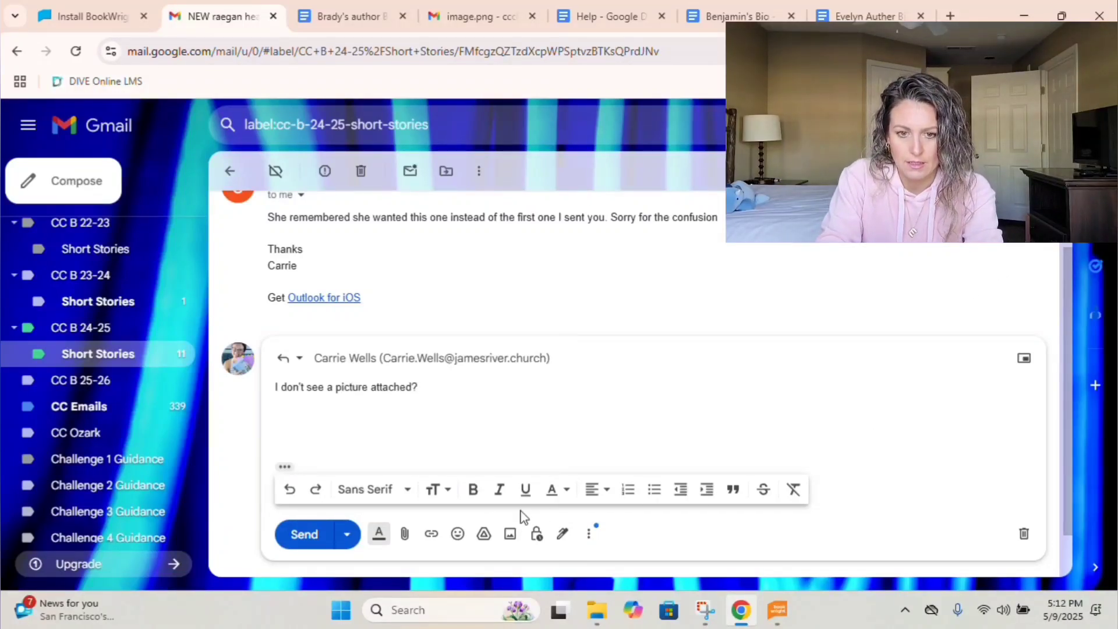
pyautogui.click(310, 546)
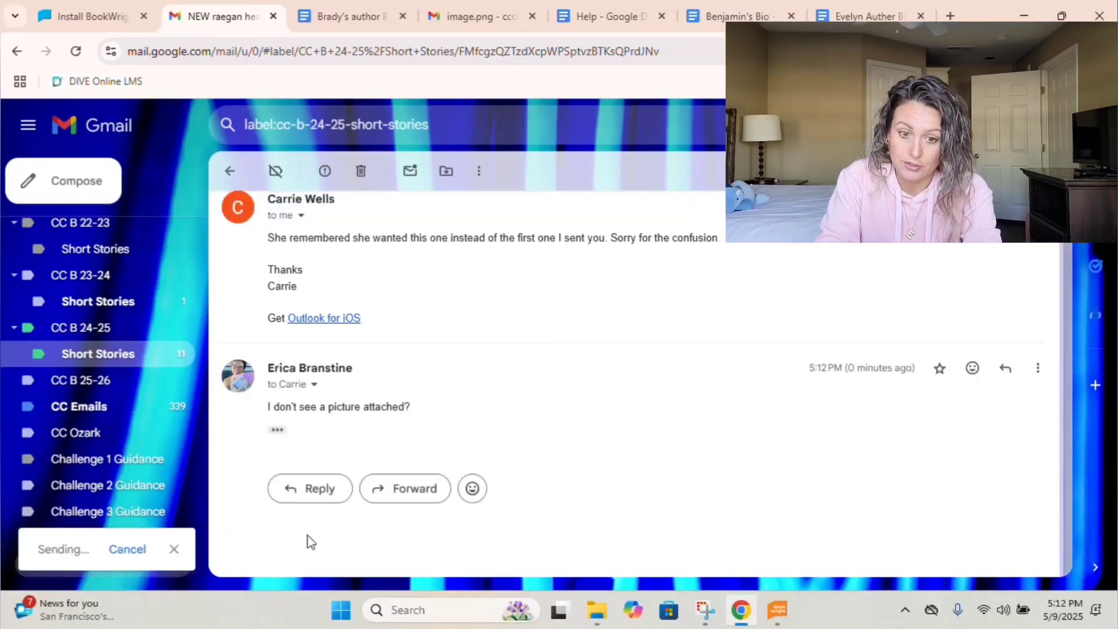
pyautogui.click(229, 180)
pyautogui.click(310, 377)
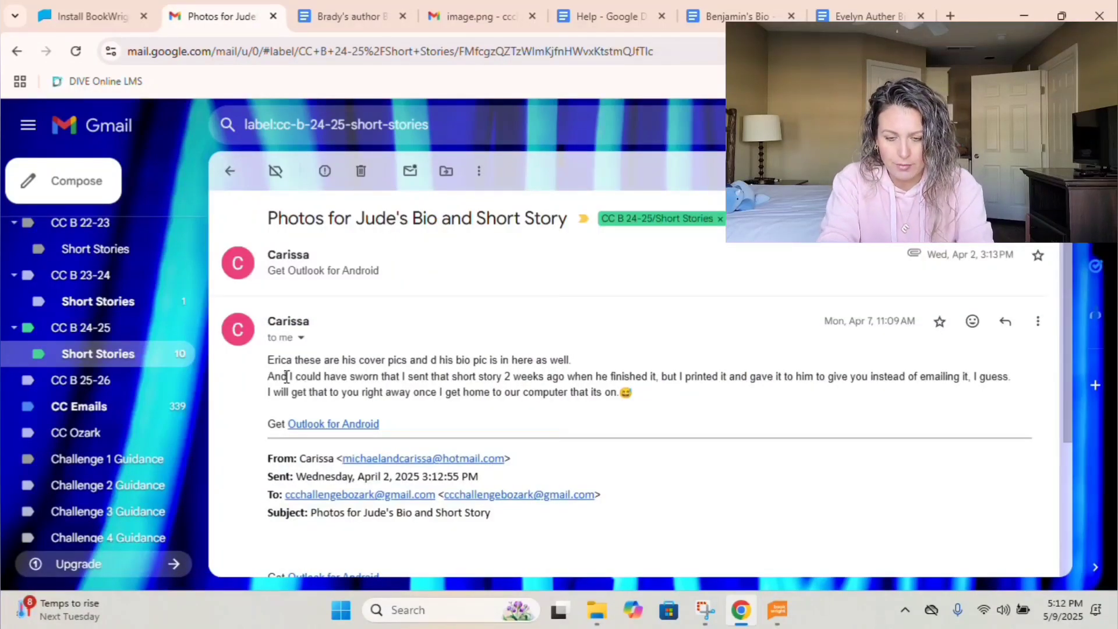
# Expand the earlier message and save its portrait photo as 'Jude Auther Pic' in 2025 Short Stories.
pyautogui.scroll(-2, 310, 377)
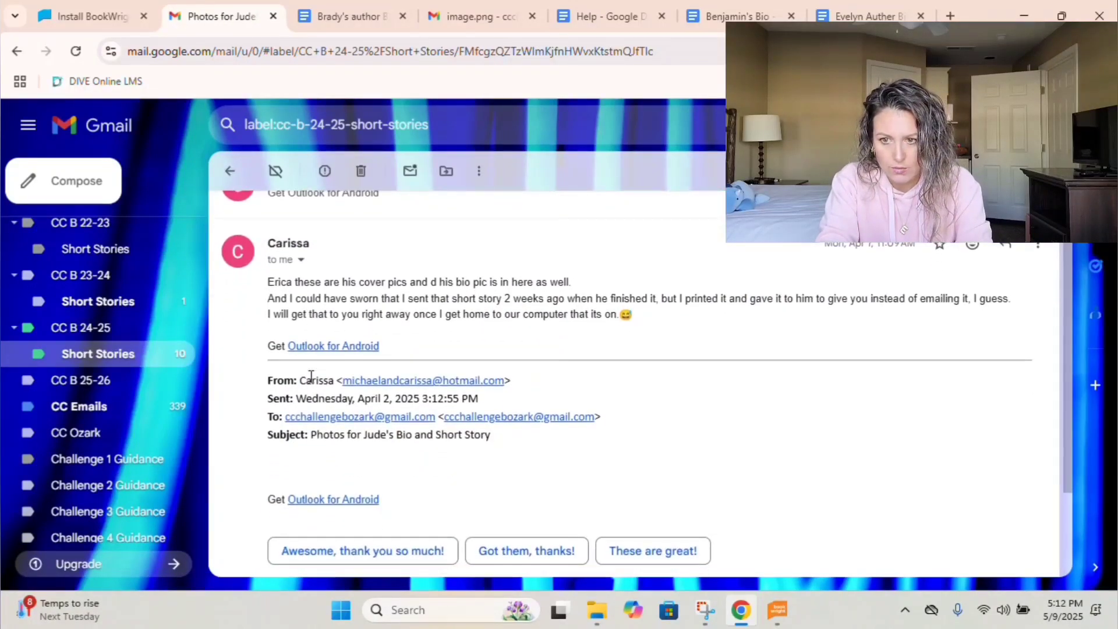
pyautogui.click(350, 198)
pyautogui.moveTo(625, 365)
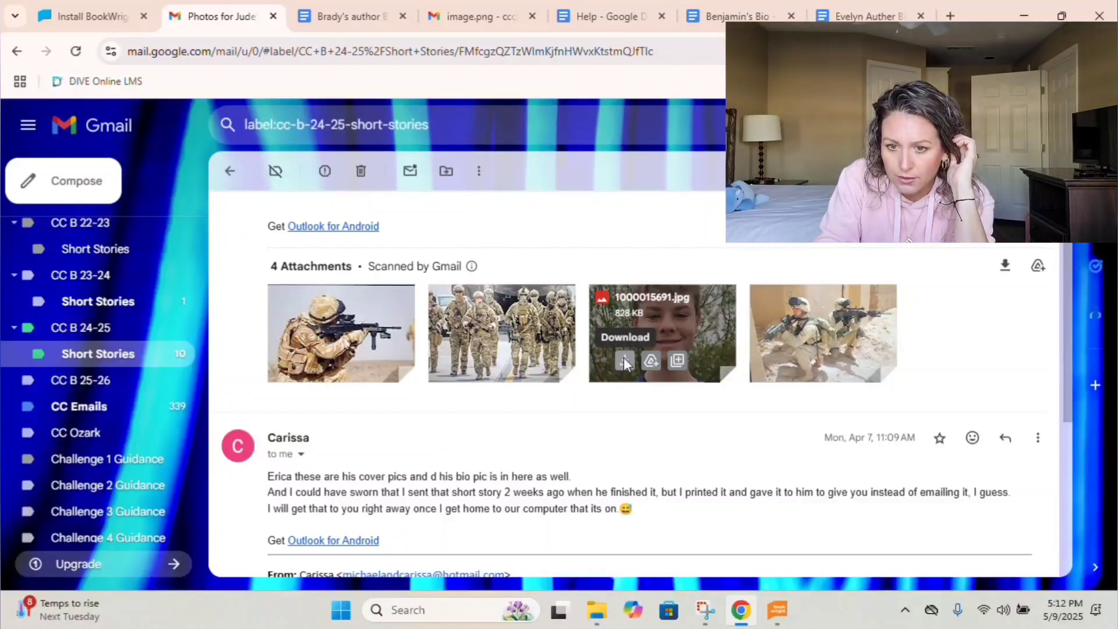
pyautogui.click(624, 357)
pyautogui.write('J')
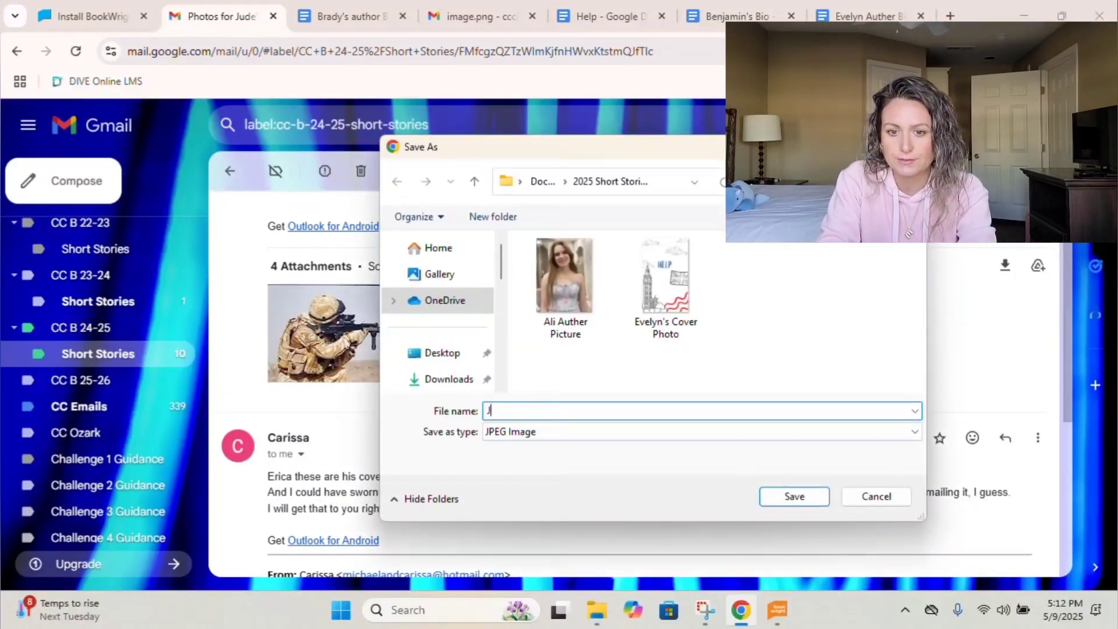
pyautogui.write('ude Auther ')
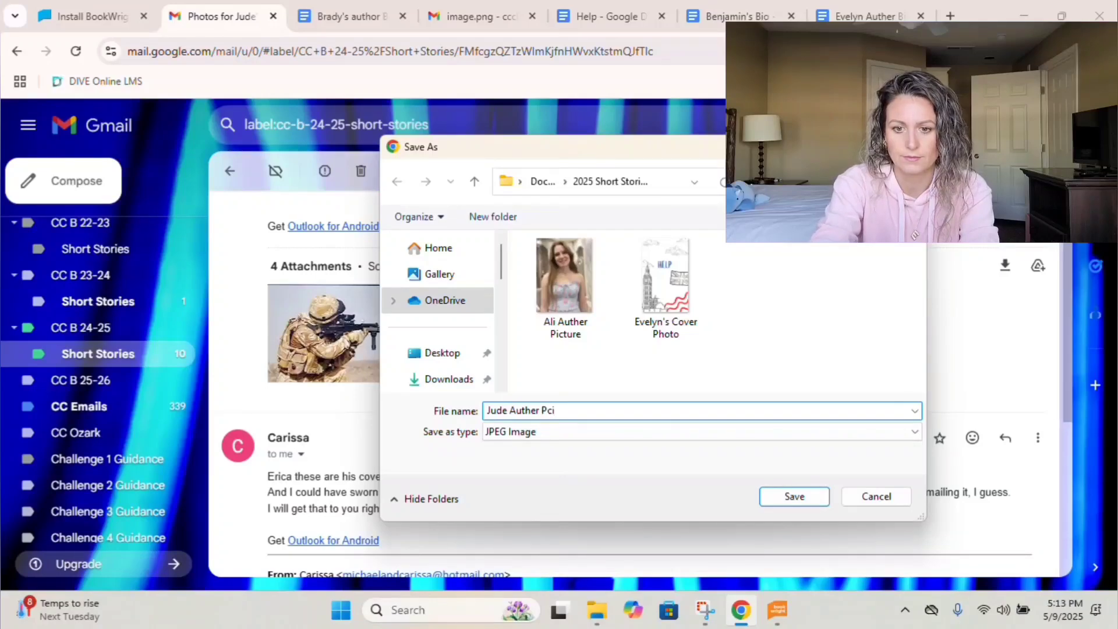
pyautogui.write('Pic')
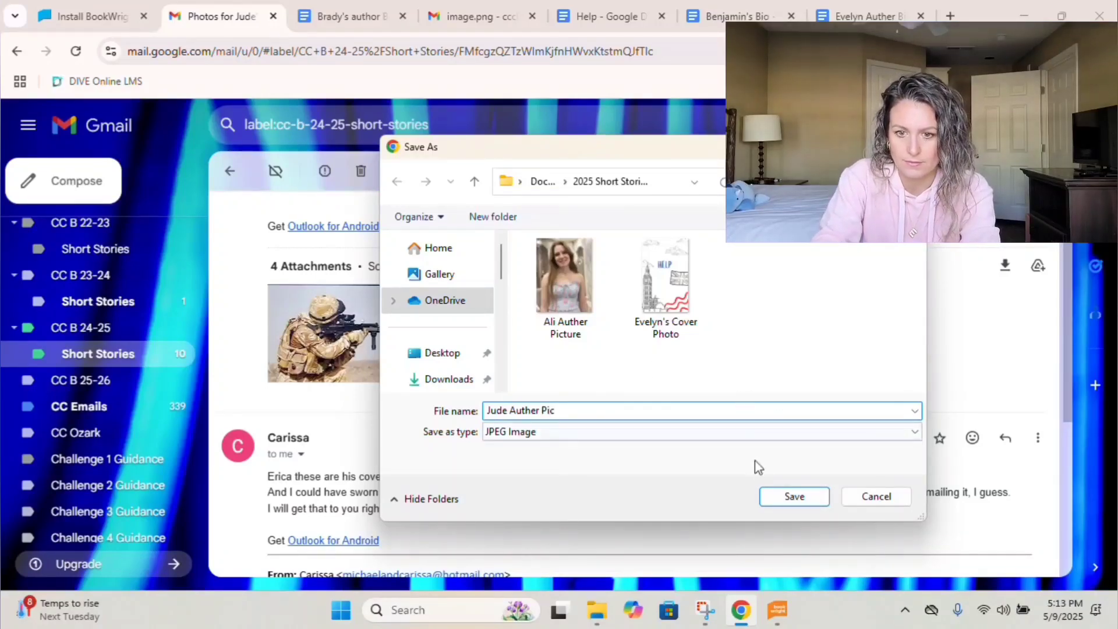
pyautogui.click(770, 498)
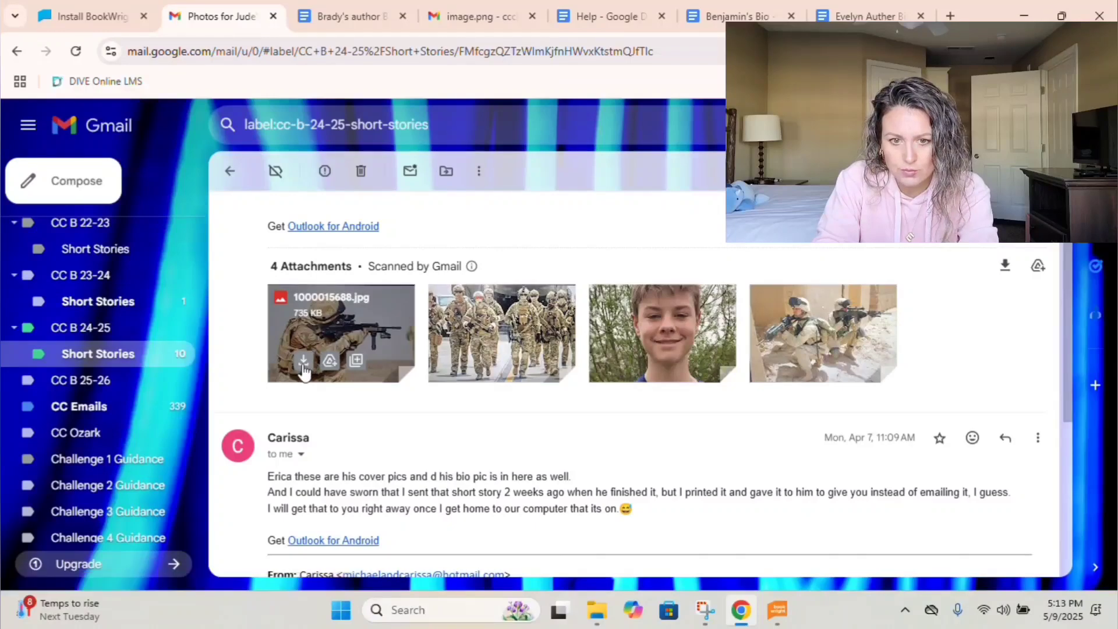
pyautogui.scroll(-1, 303, 371)
pyautogui.scroll(-1, 303, 370)
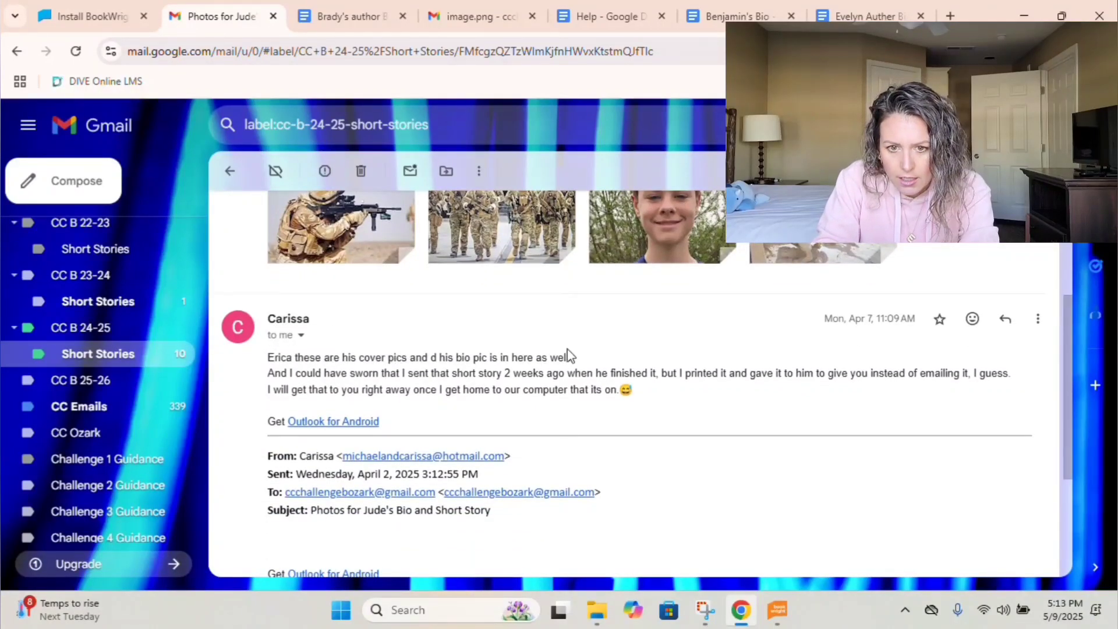
# Reply asking which of the three pictures is the cover and whether the other two go inside the story.
pyautogui.scroll(2, 891, 419)
pyautogui.scroll(-4, 891, 420)
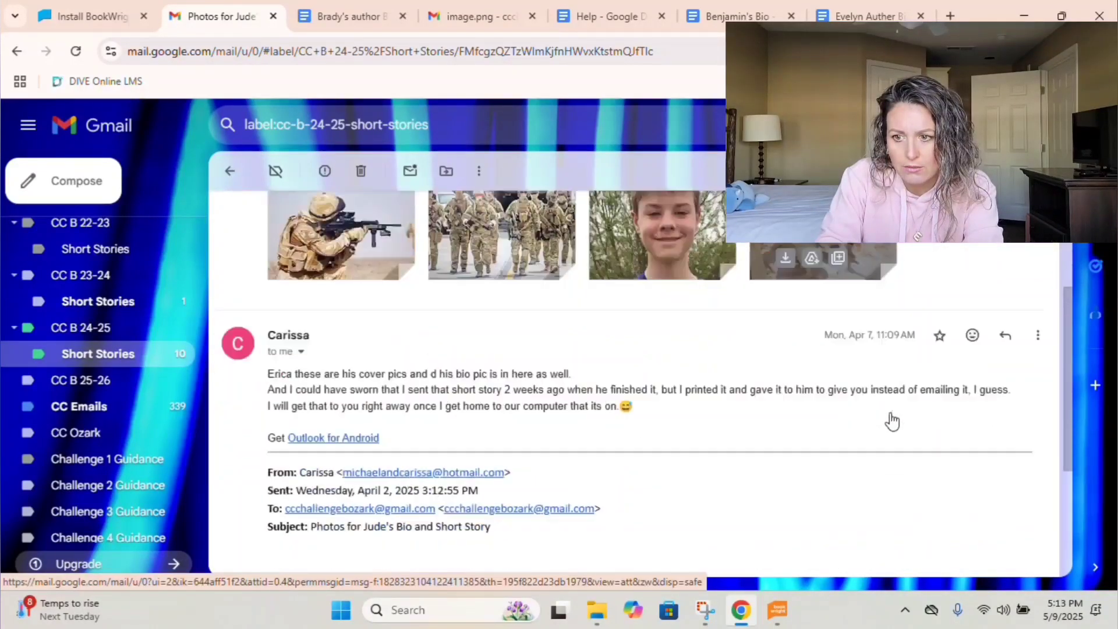
pyautogui.scroll(-1, 892, 419)
pyautogui.scroll(3, 903, 413)
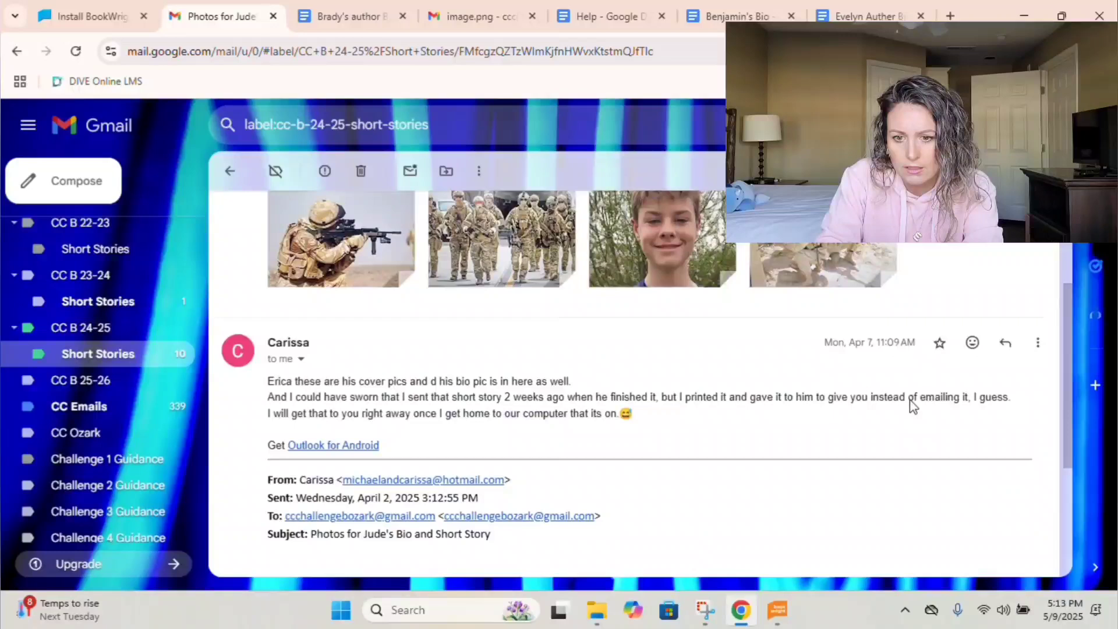
pyautogui.click(1004, 345)
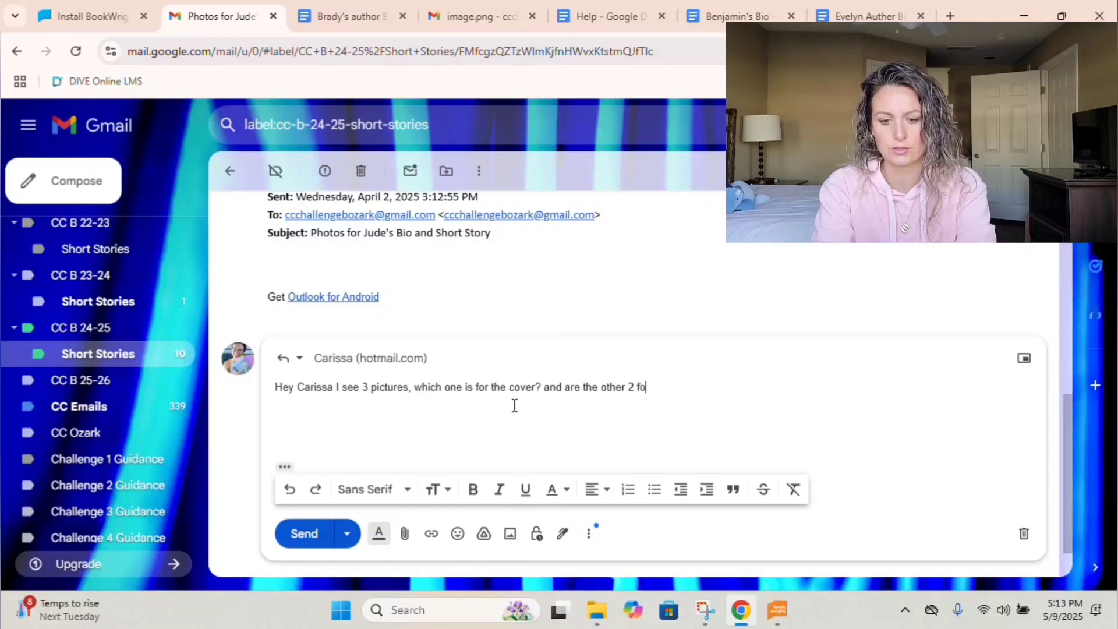
pyautogui.write('nside the b')
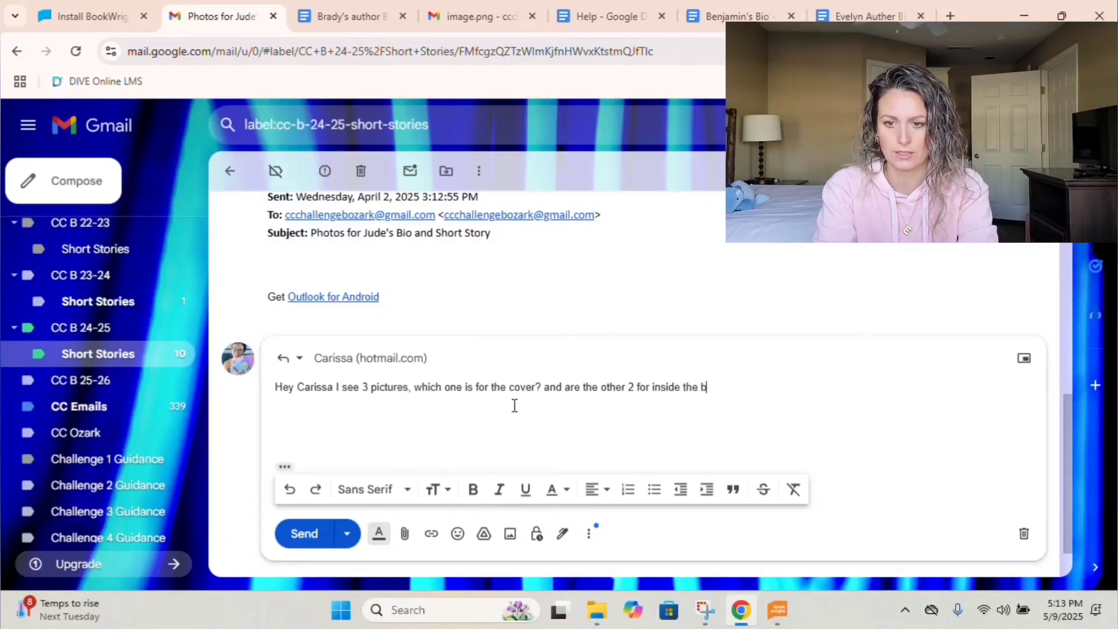
pyautogui.write('ook?')
pyautogui.press('BackSpace')
pyautogui.press('BackSpace')
pyautogui.press('BackSpace')
pyautogui.press('BackSpace')
pyautogui.press('BackSpace')
pyautogui.write('story?')
pyautogui.click(300, 533)
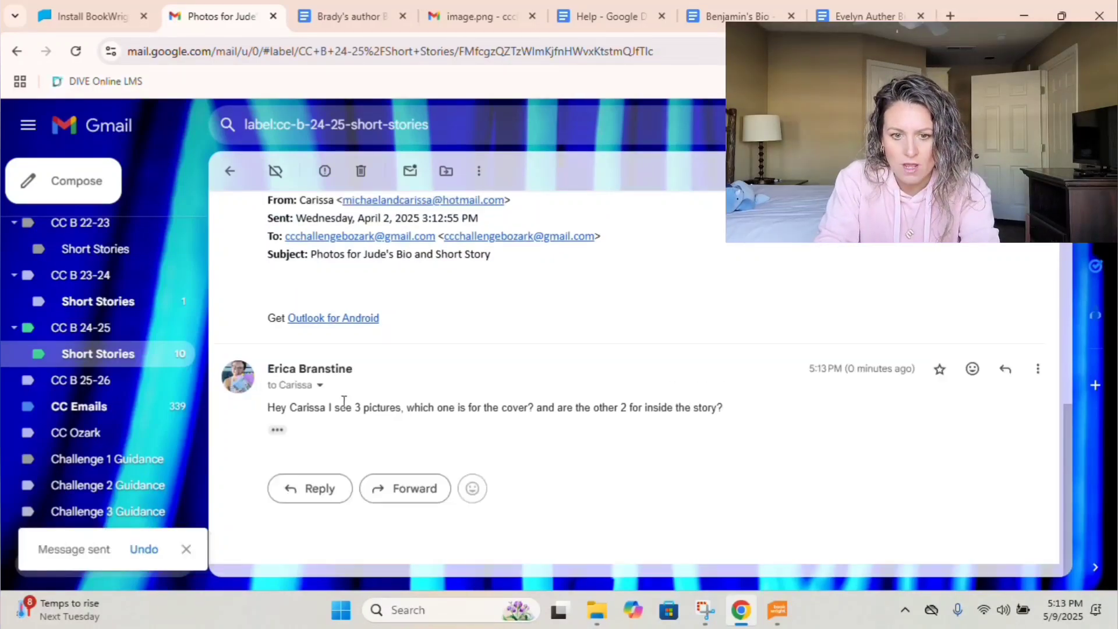
pyautogui.scroll(5, 343, 402)
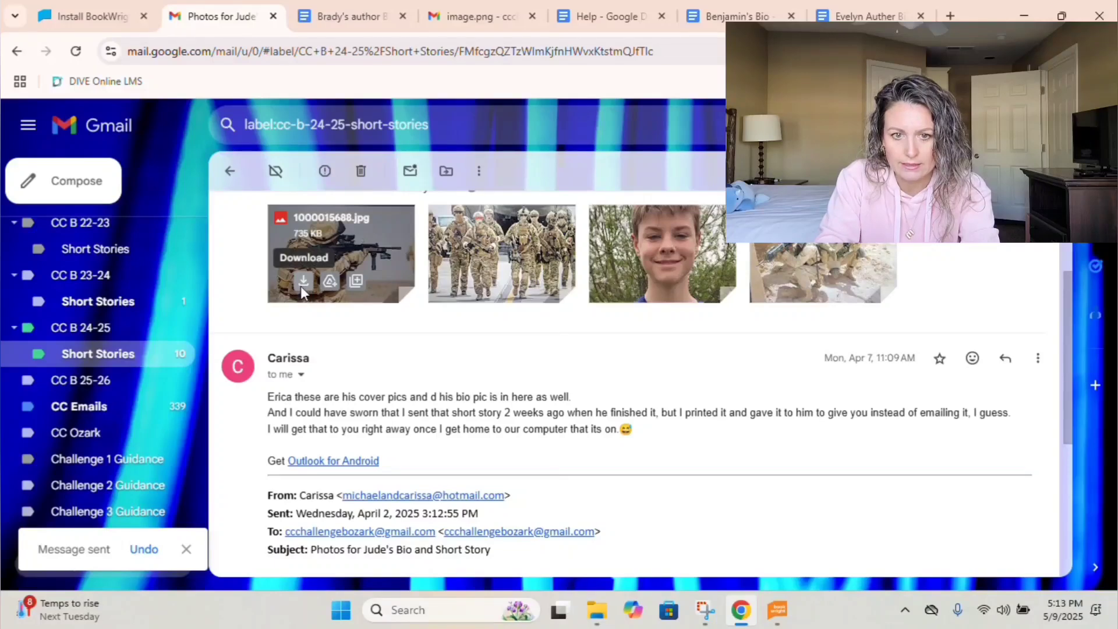
# Save the first soldier photo as 'Jude Photo 1' and another soldier photo as 'Jude Photo 2'.
pyautogui.click(303, 282)
pyautogui.write('Jude Photo 1')
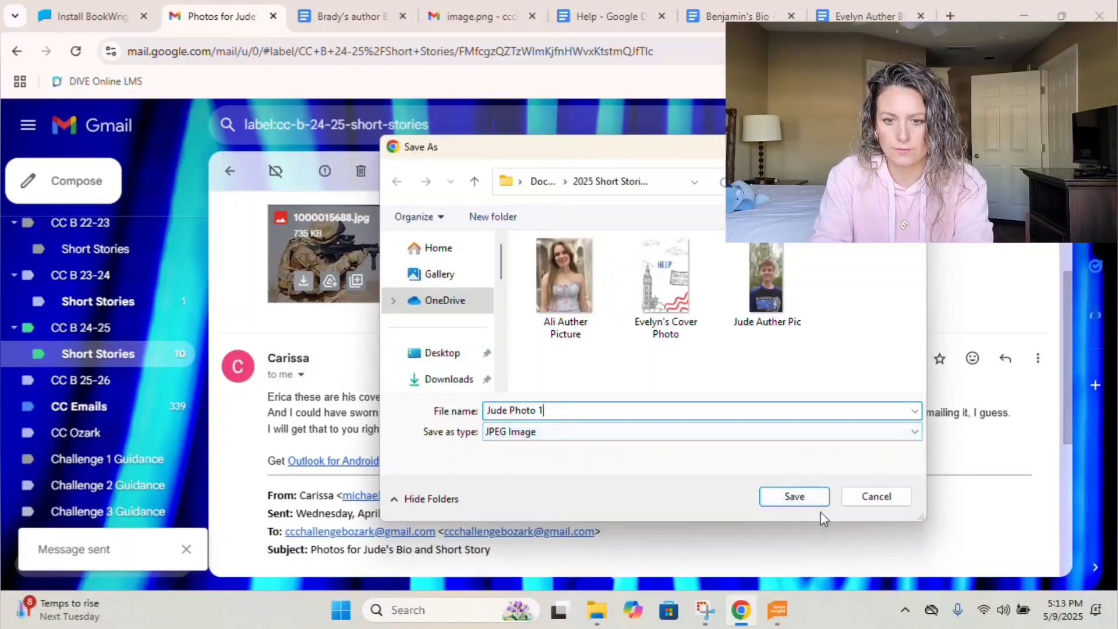
pyautogui.click(814, 506)
pyautogui.click(788, 281)
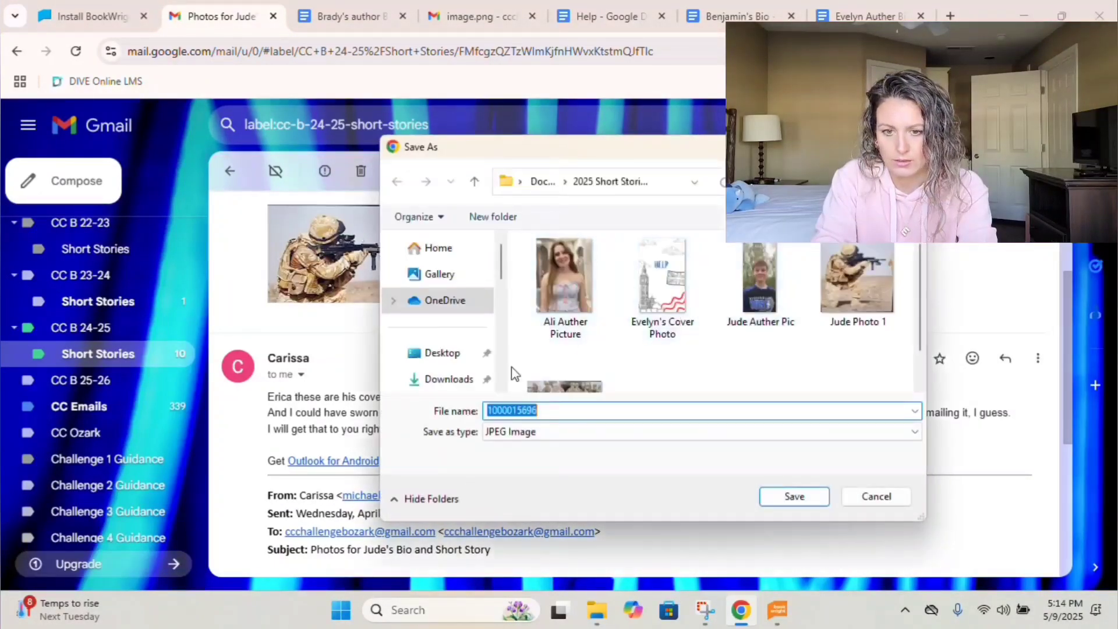
pyautogui.write('Jude ')
pyautogui.write('Photo 2')
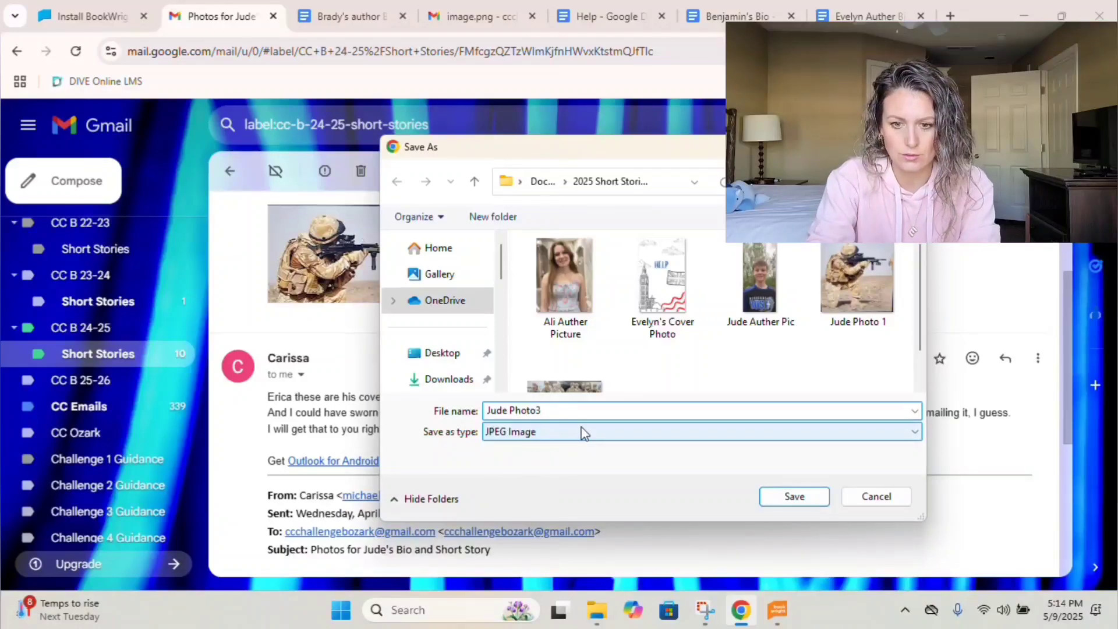
pyautogui.press('Return')
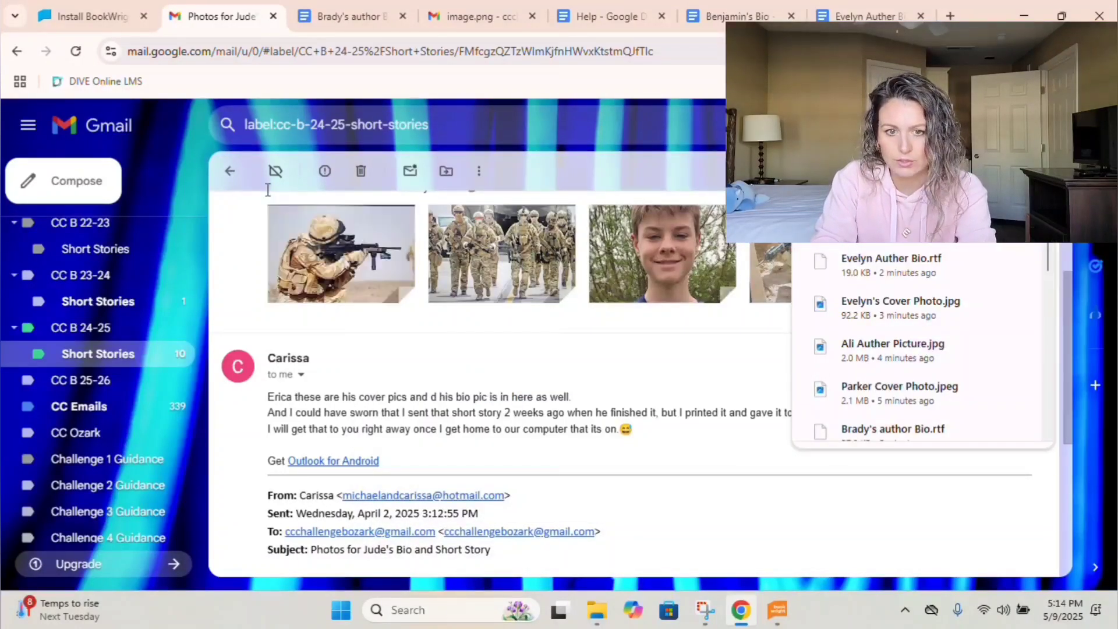
# Open the email's untitled bio document and make an editable copy titled 'raegan author bio'.
pyautogui.click(230, 171)
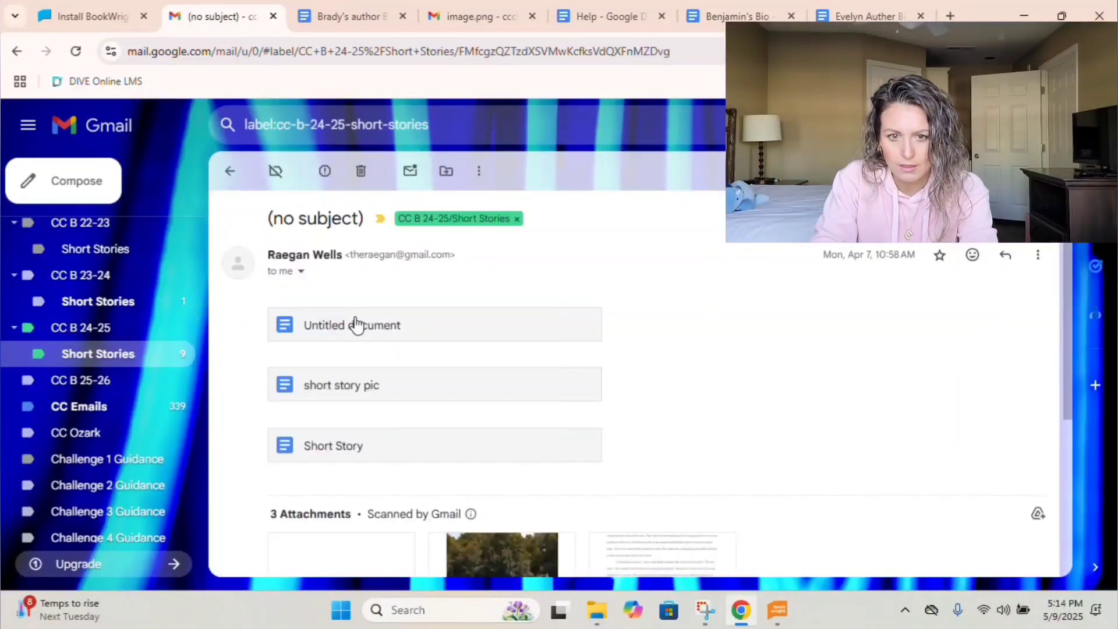
pyautogui.click(359, 330)
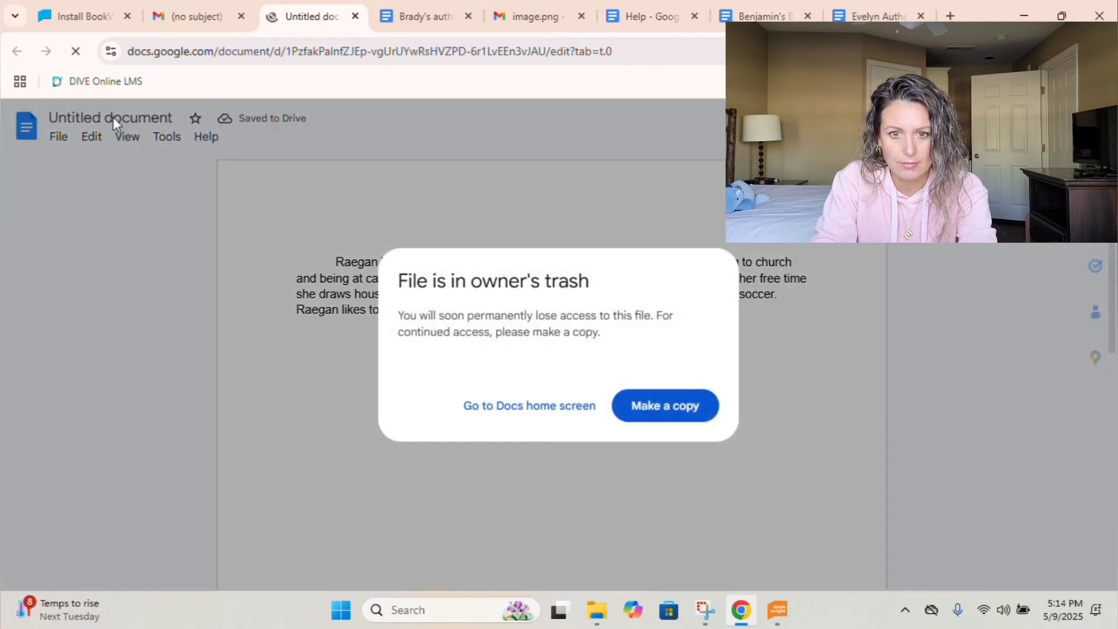
pyautogui.click(651, 415)
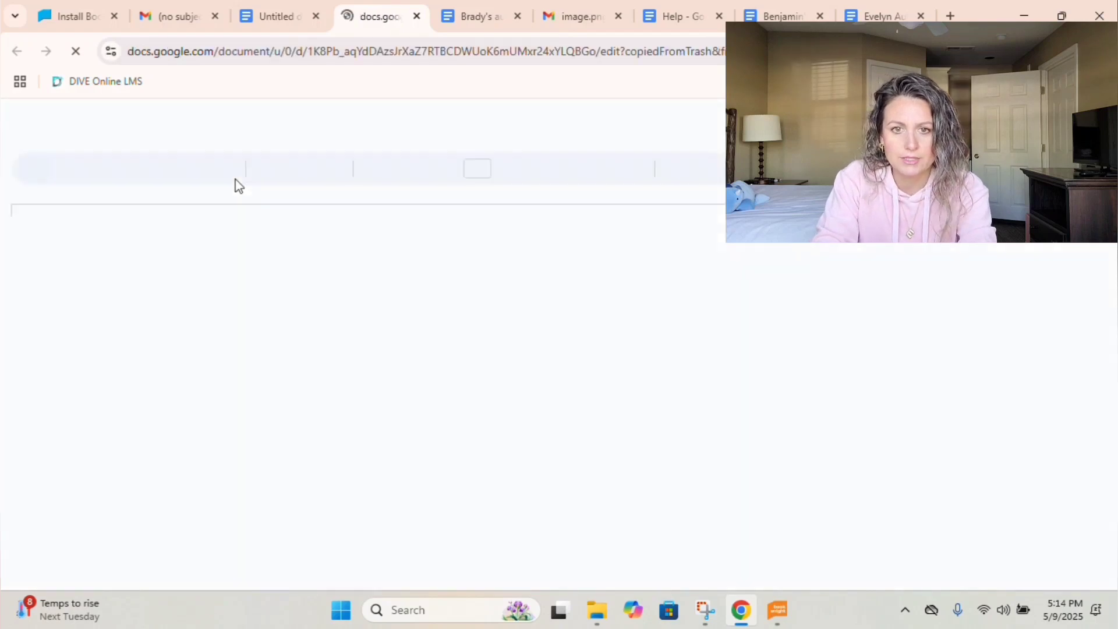
pyautogui.click(114, 117)
pyautogui.write('raegan au')
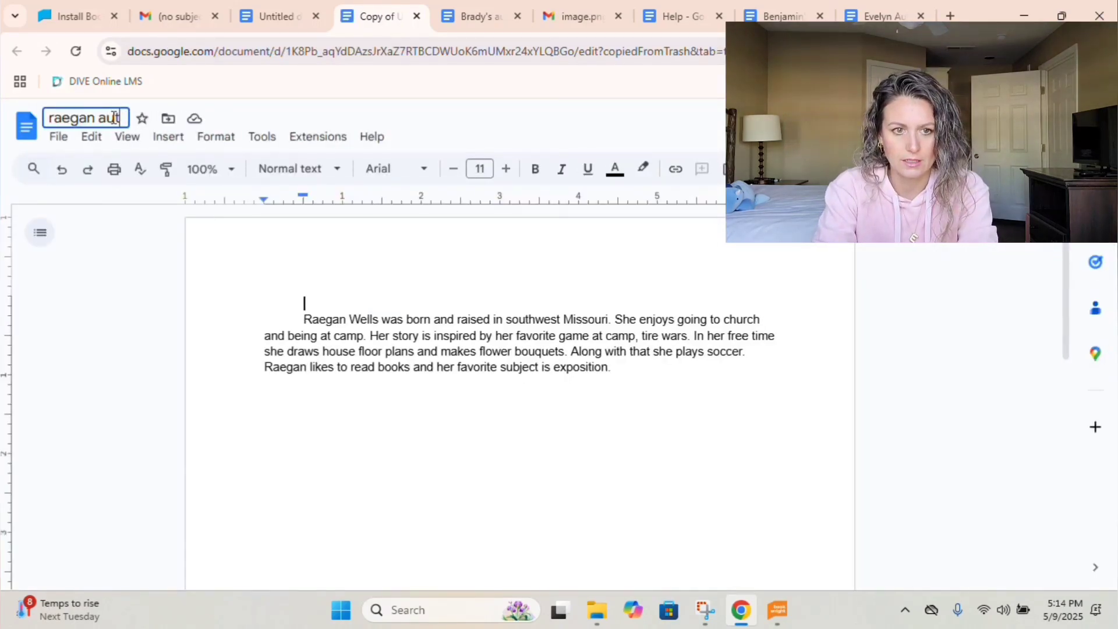
pyautogui.write('thor bio')
pyautogui.press('Return')
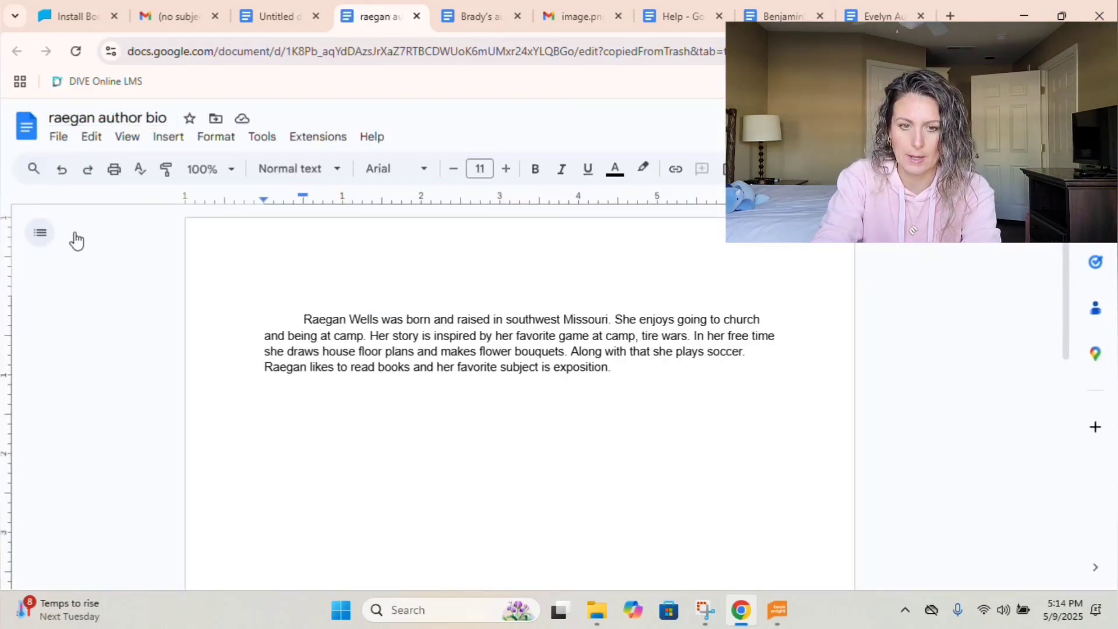
# Download the 'raegan author bio' copy as a Microsoft Word (.docx) file.
pyautogui.click(58, 136)
pyautogui.moveTo(104, 311)
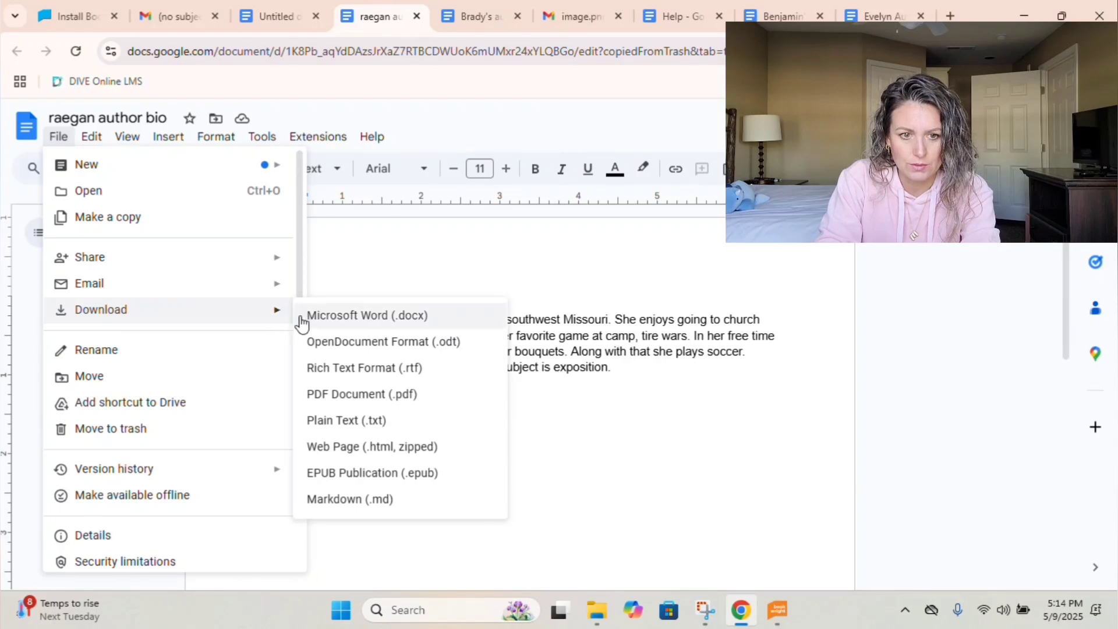
pyautogui.click(308, 319)
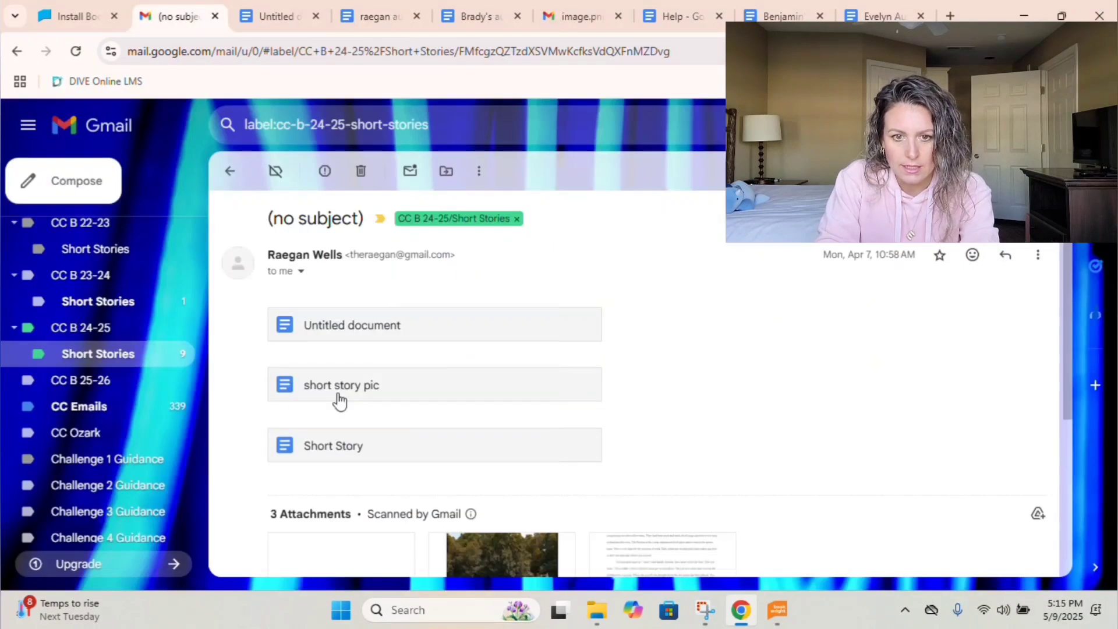
# View the 'short story pic' tire-pile photo document, then close it to return to the three-attachment email.
pyautogui.click(337, 394)
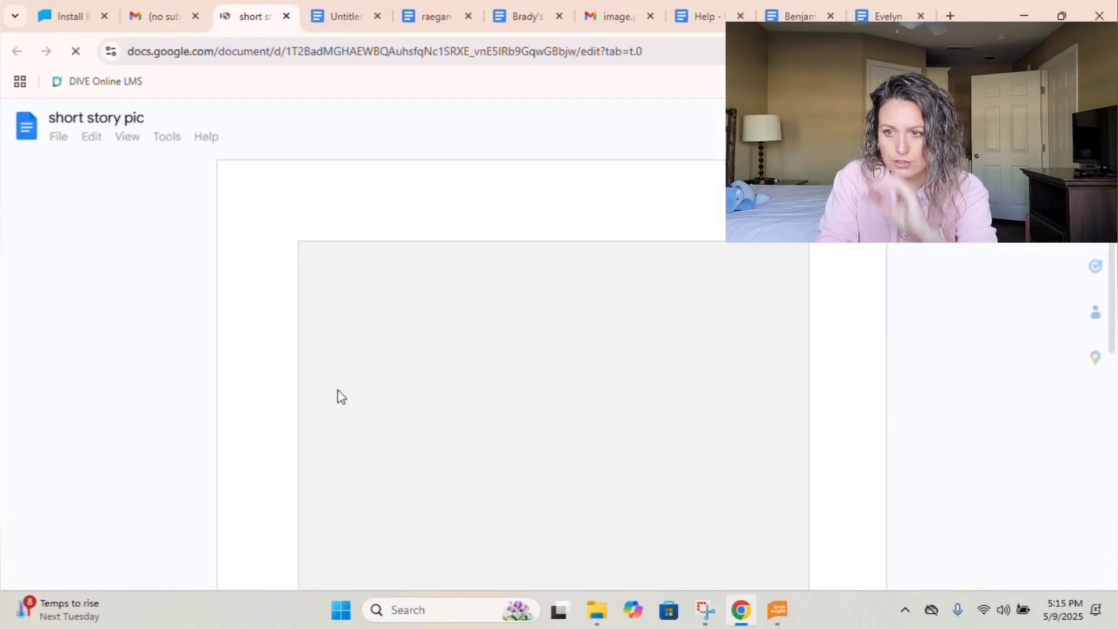
pyautogui.scroll(-5, 531, 404)
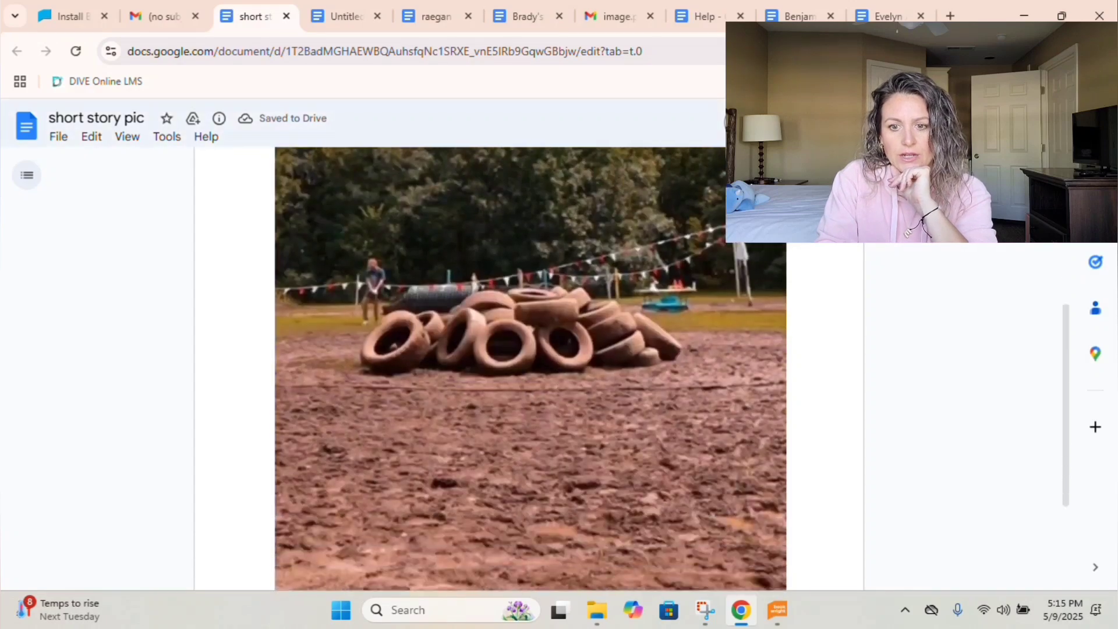
pyautogui.scroll(-3, 557, 406)
pyautogui.scroll(4, 558, 406)
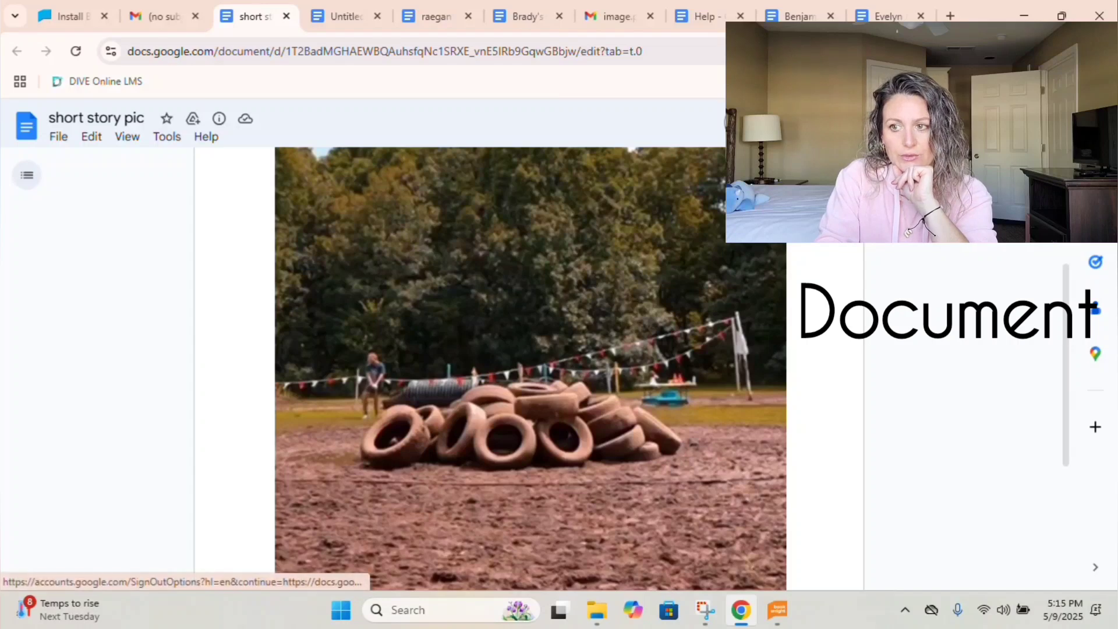
pyautogui.scroll(-1, 750, 285)
pyautogui.scroll(4, 641, 288)
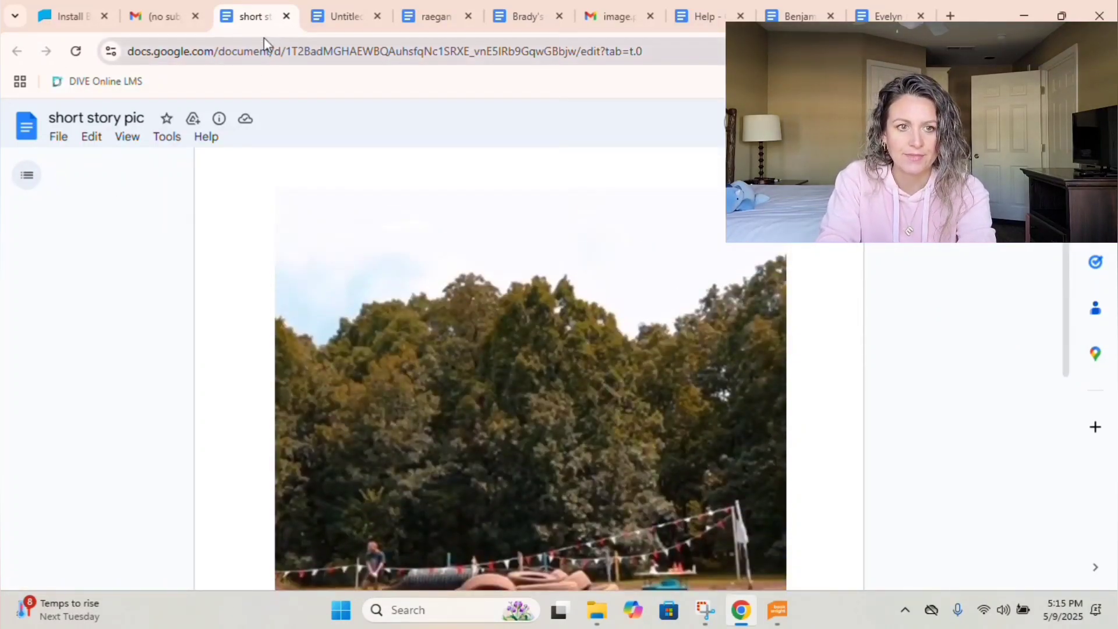
pyautogui.click(286, 15)
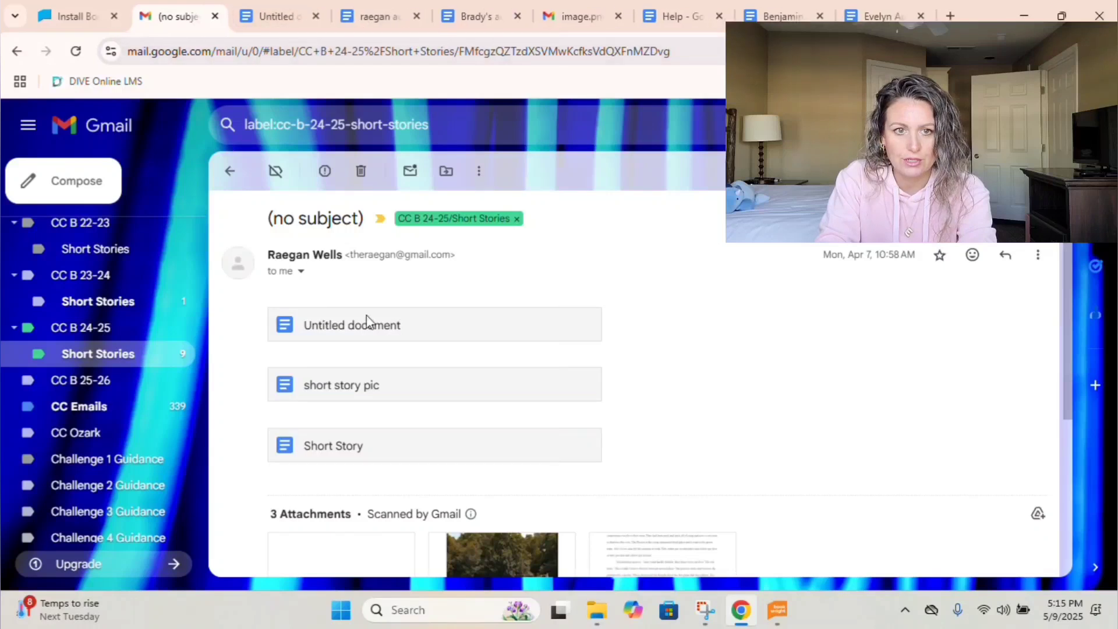
pyautogui.scroll(-3, 358, 457)
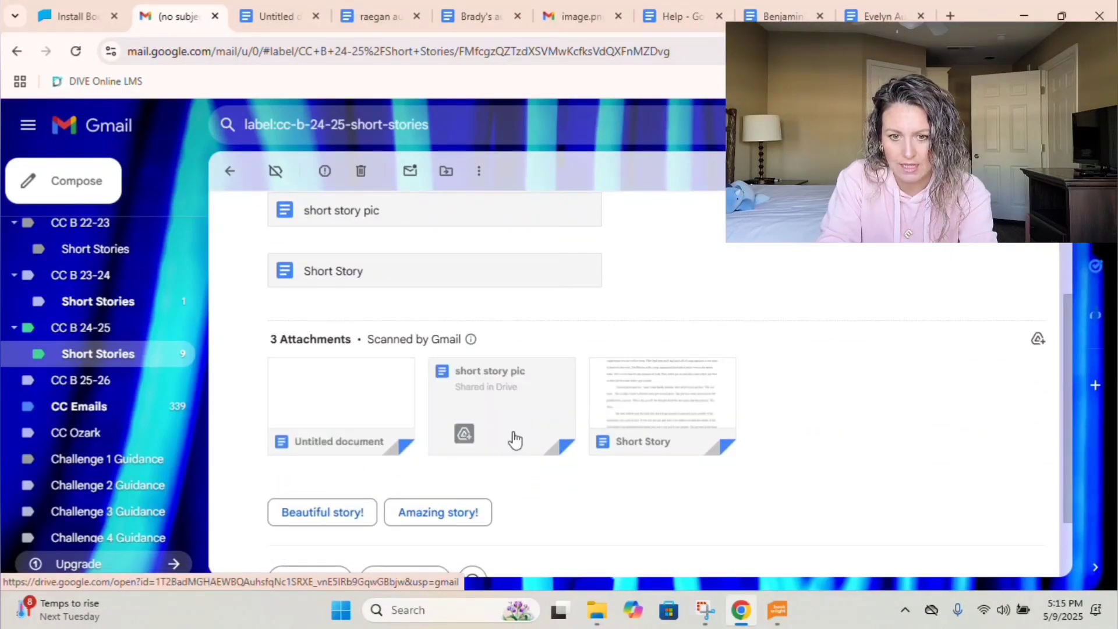
pyautogui.scroll(-2, 511, 439)
pyautogui.scroll(3, 513, 441)
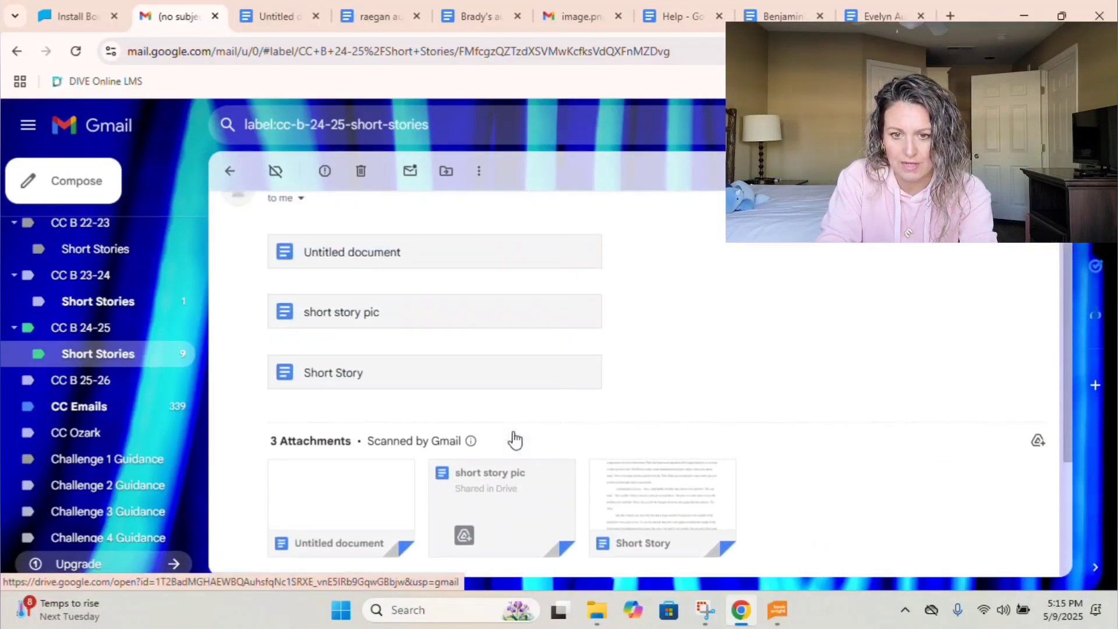
# Save the 'Tire Wars' story as RTF 'Raegan Short Story' in 2025 Short Stories, then return to Gmail.
pyautogui.click(341, 389)
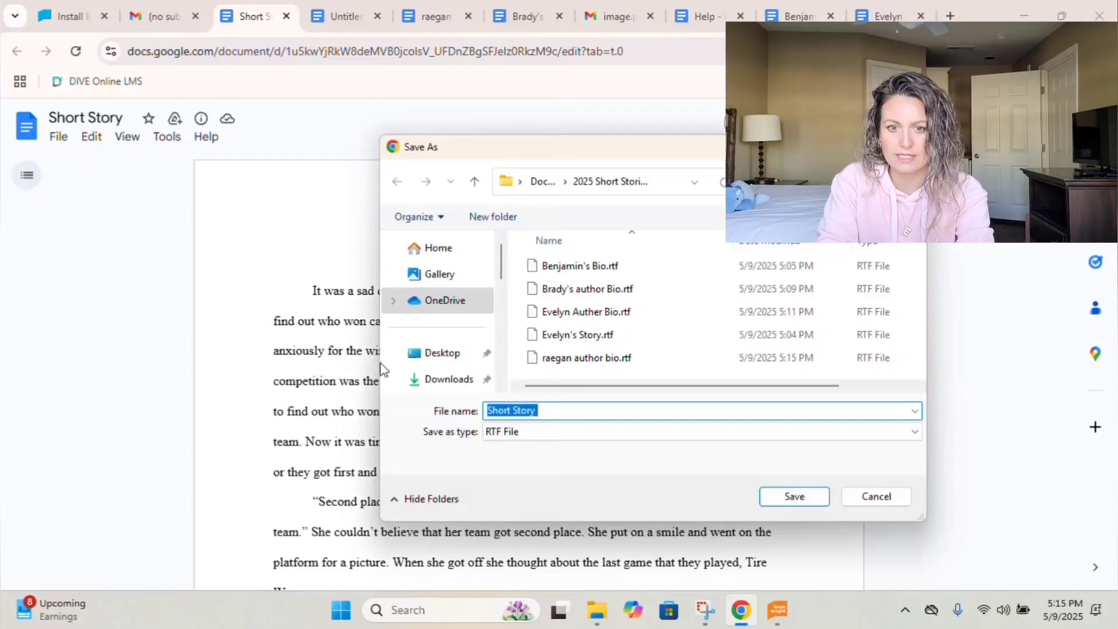
pyautogui.click(565, 415)
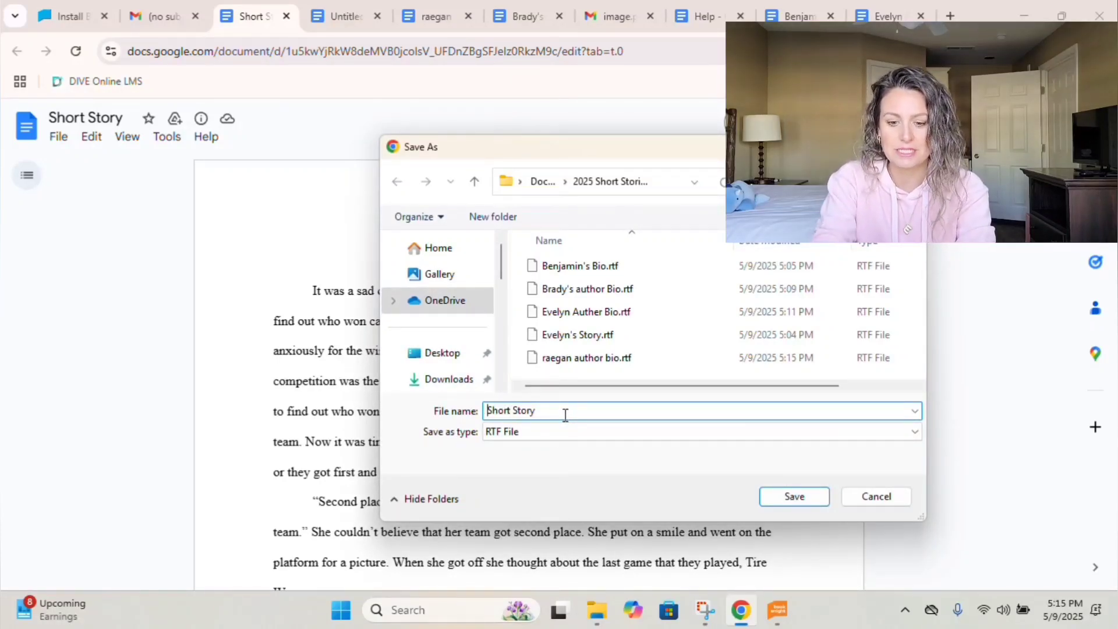
pyautogui.write('Raeg')
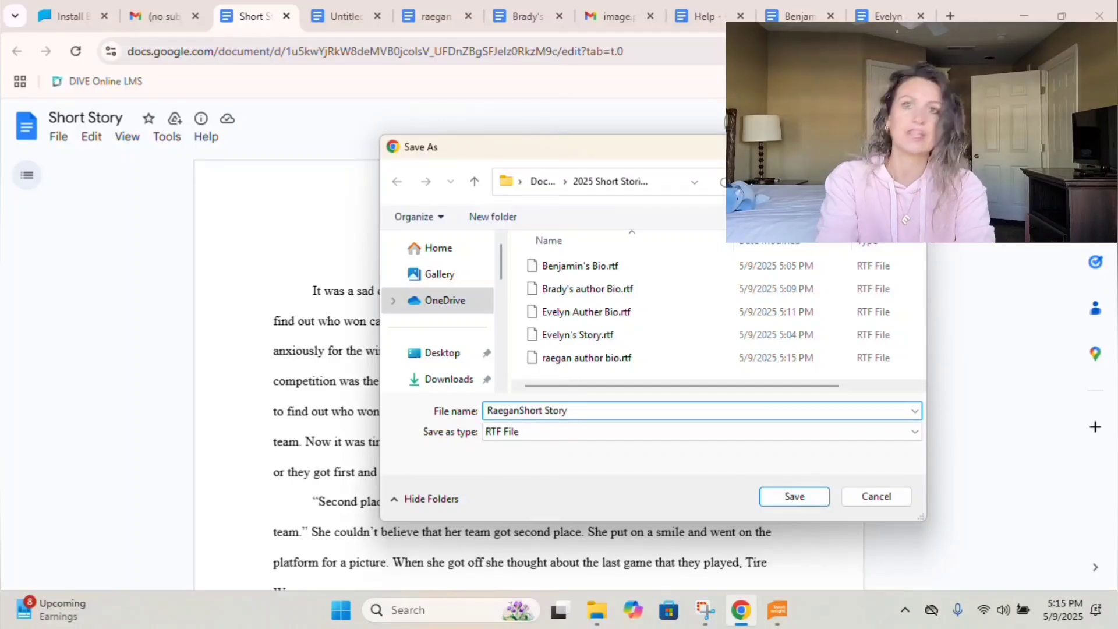
pyautogui.write('an')
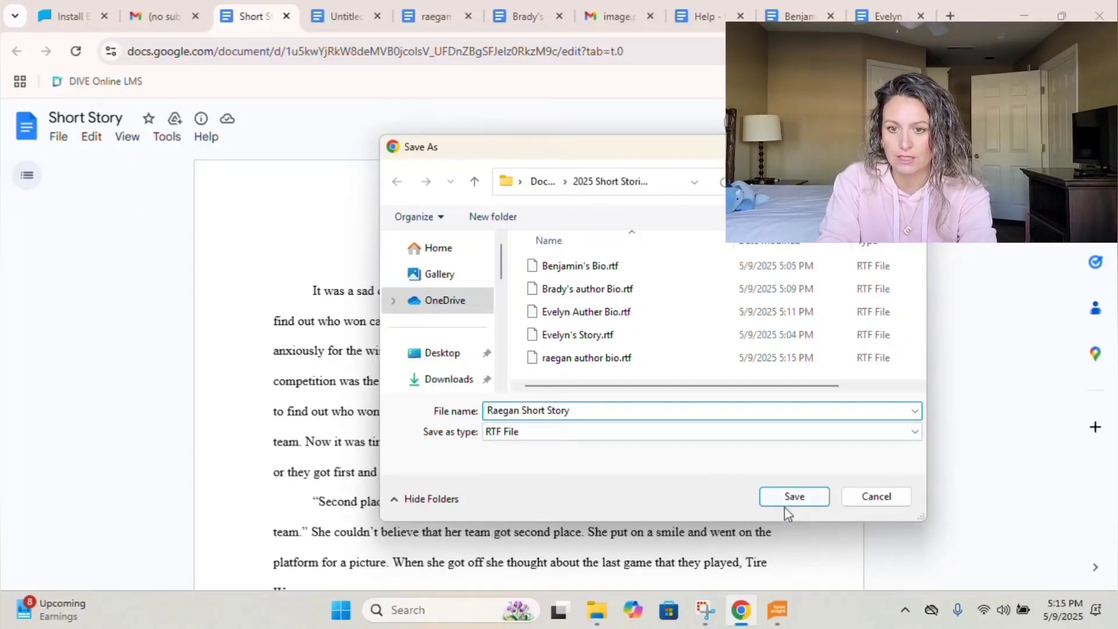
pyautogui.click(798, 501)
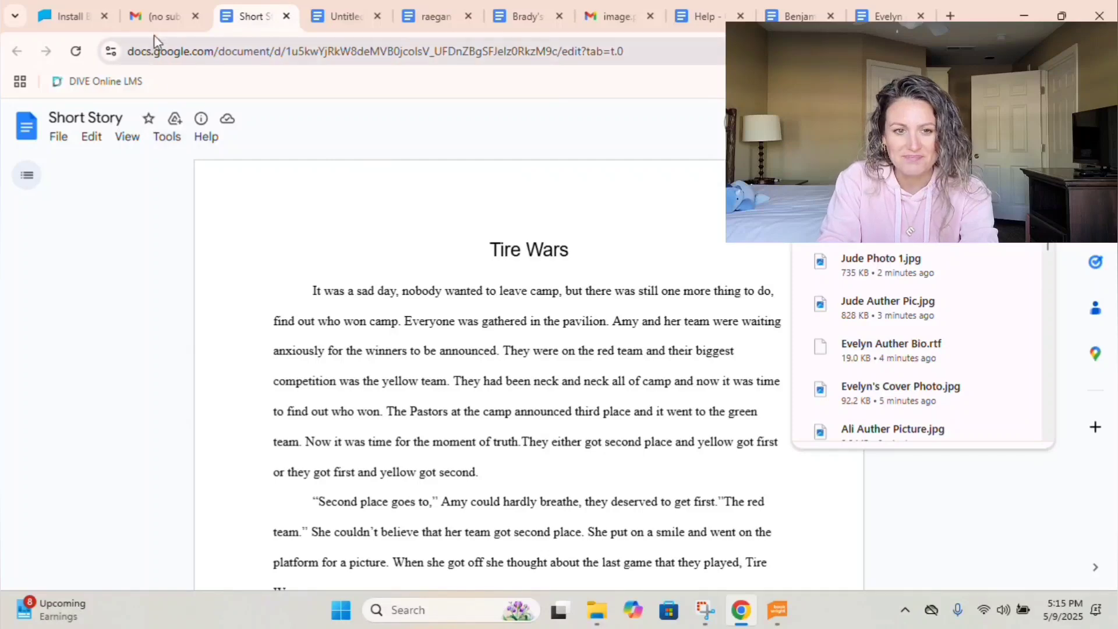
pyautogui.click(155, 18)
# Draft a reply asking the student to email the cover picture itself, since the Word doc copy is unusable.
pyautogui.scroll(-1, 382, 380)
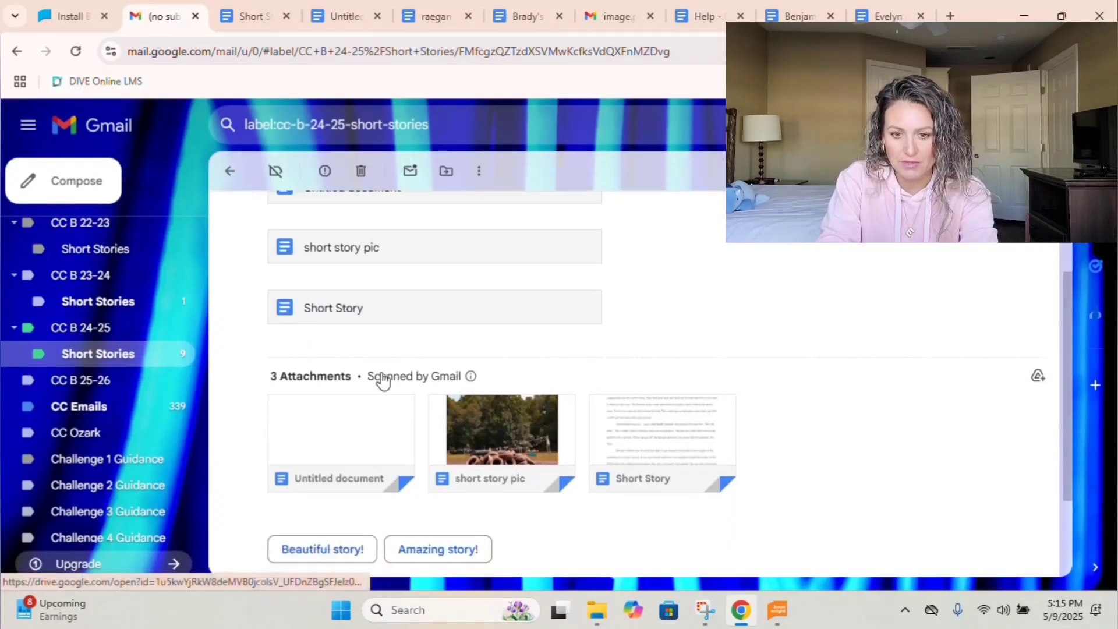
pyautogui.scroll(-2, 382, 379)
pyautogui.scroll(5, 382, 380)
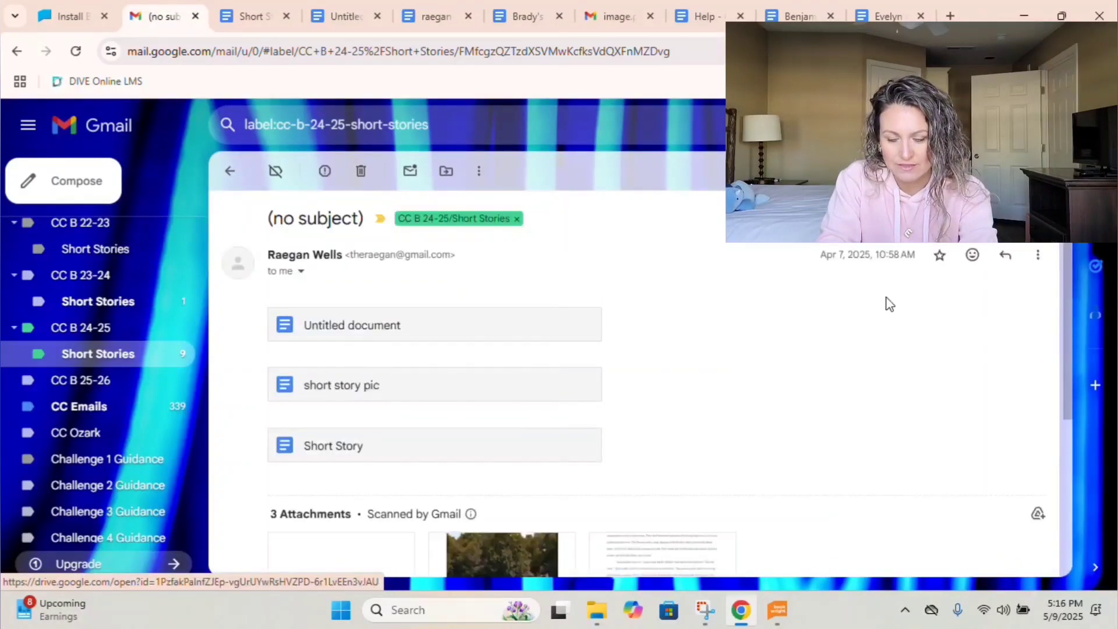
pyautogui.click(1002, 257)
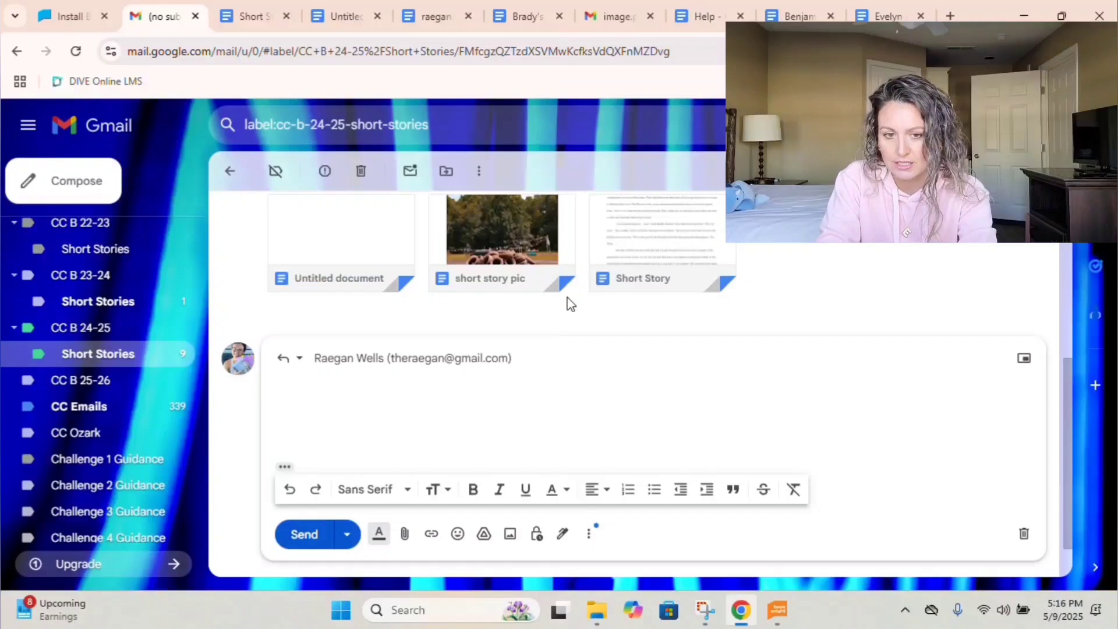
pyautogui.write('Thank you.')
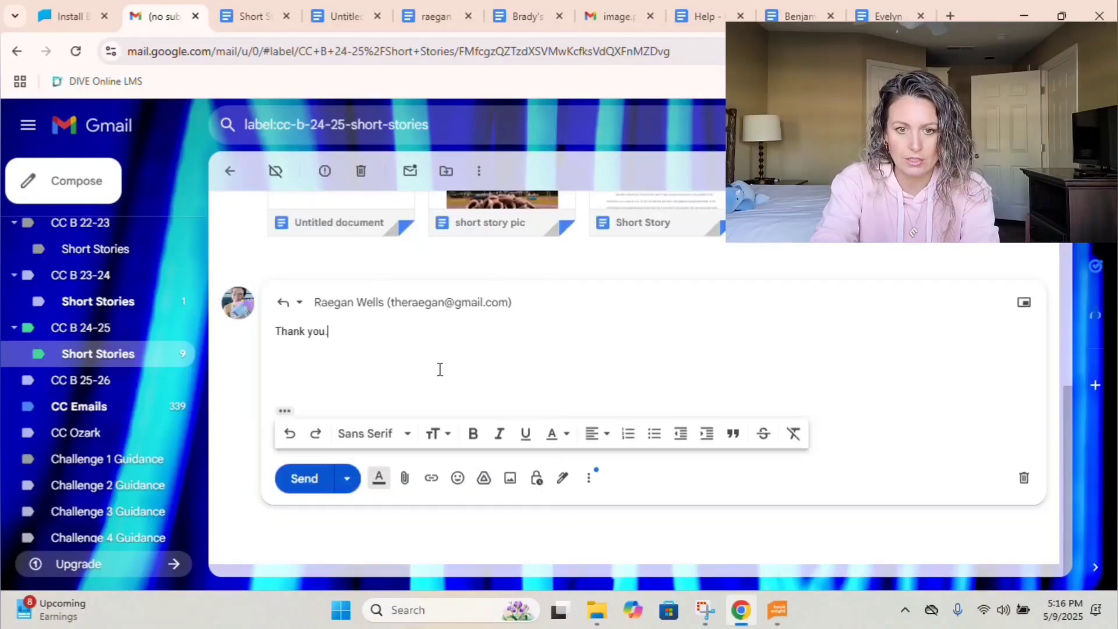
pyautogui.write("  The picture for the cover art is copied into a word doc.  I can't")
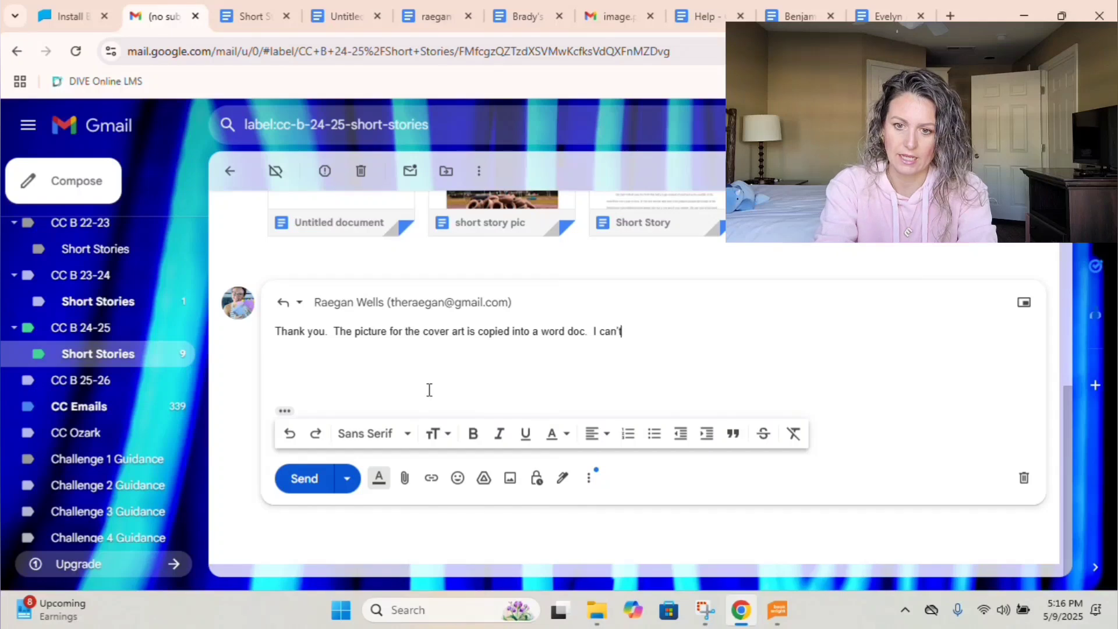
pyautogui.write('se tha')
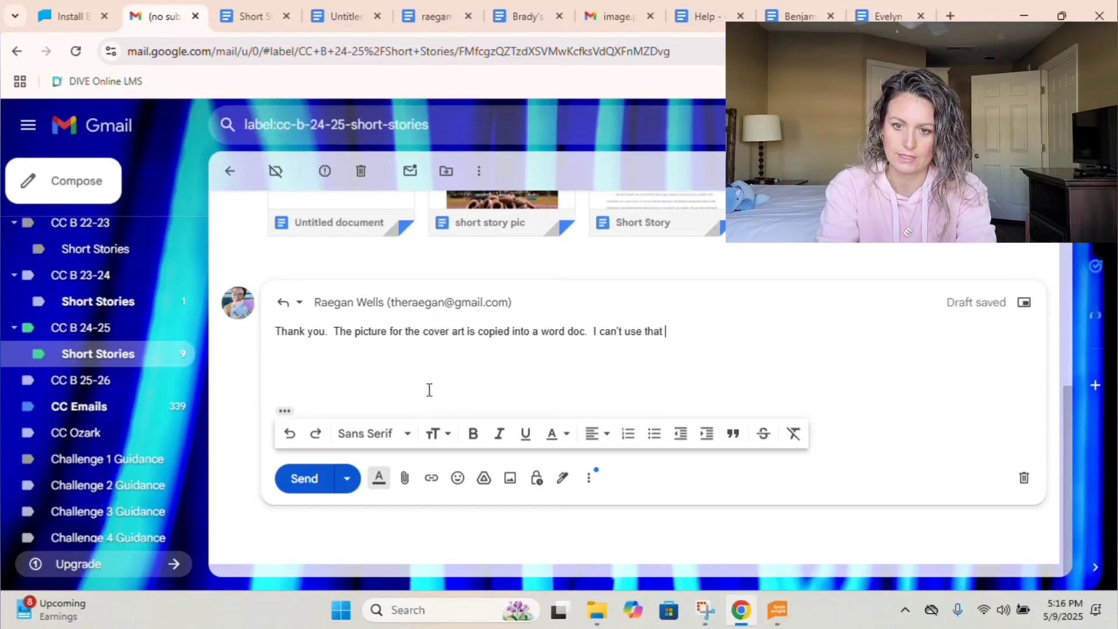
pyautogui.write('t.  Can you just email me the picture iself?')
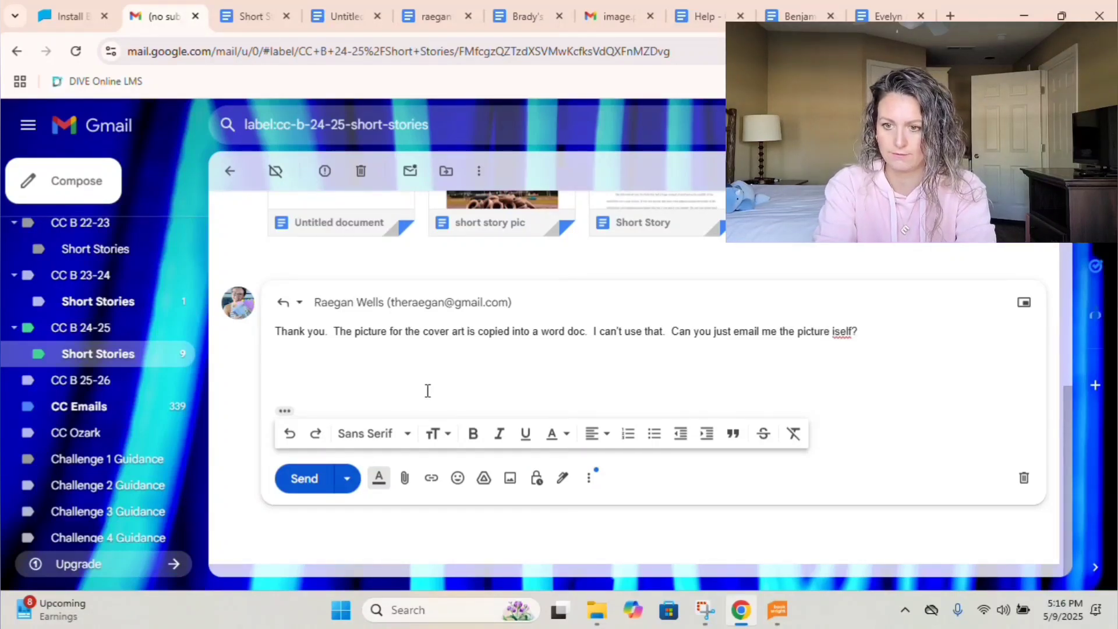
pyautogui.click(834, 332)
pyautogui.write('t')
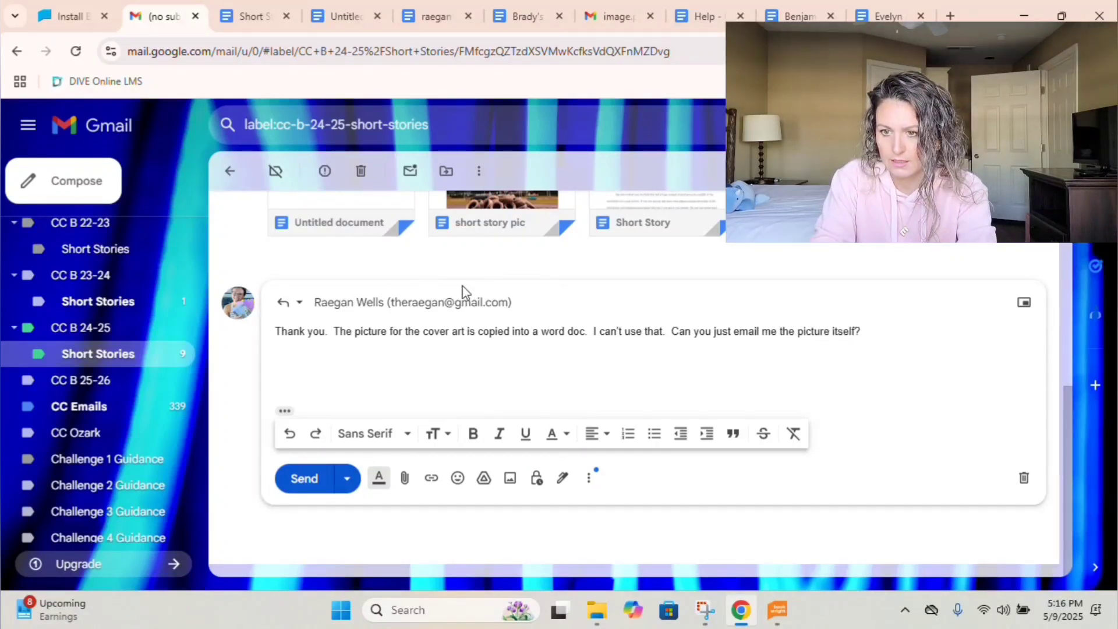
# Add a second contact from the suggestions as a recipient and send the reply.
pyautogui.click(460, 300)
pyautogui.write('carr')
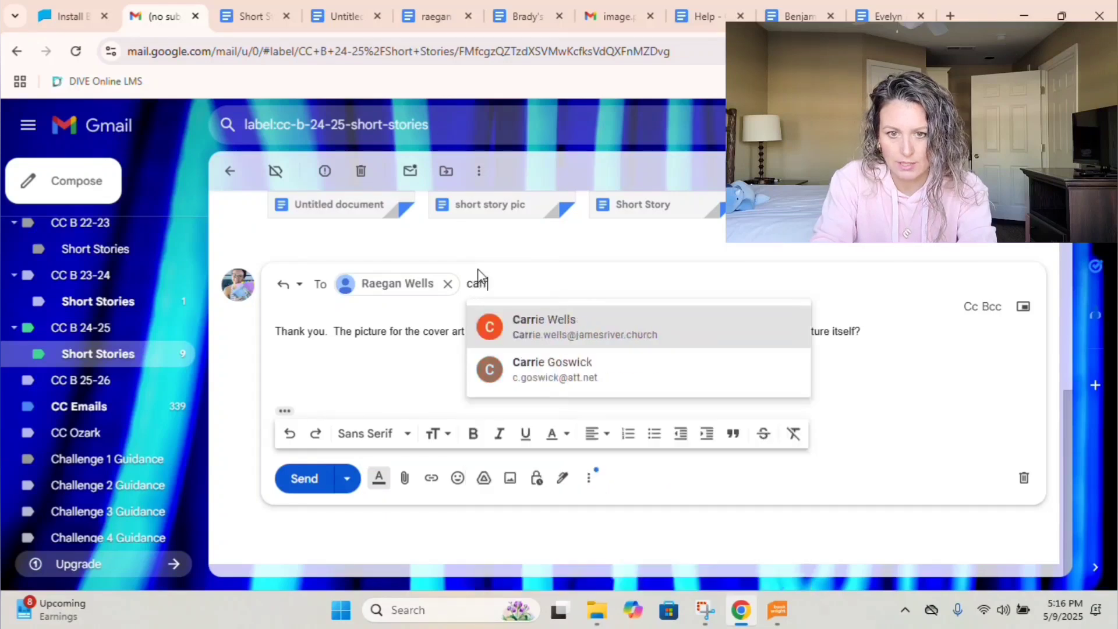
pyautogui.click(542, 330)
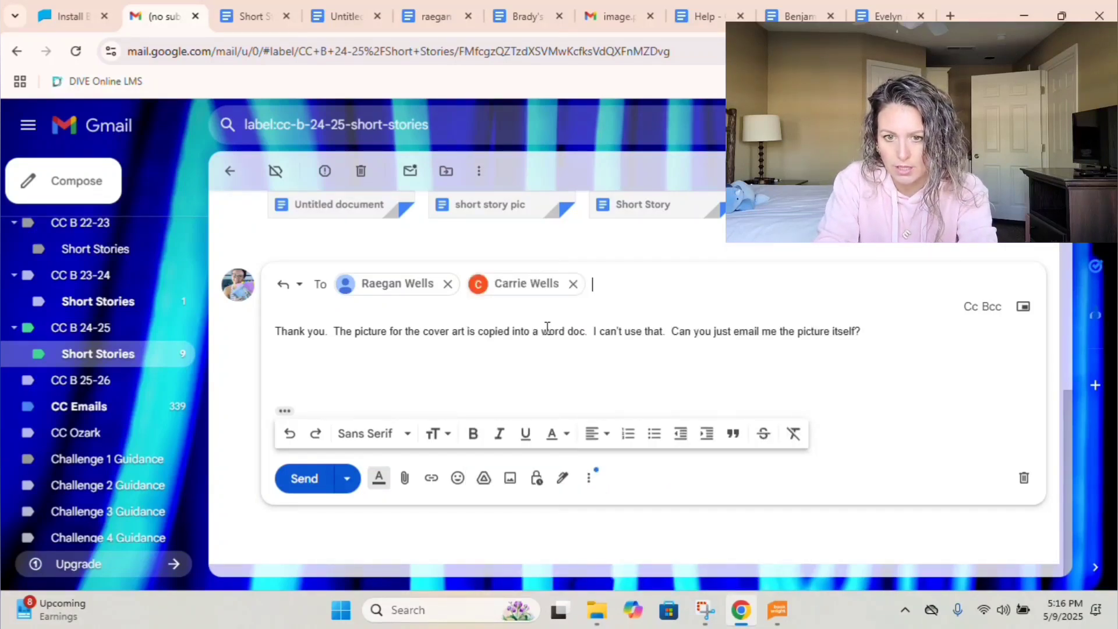
pyautogui.click(306, 482)
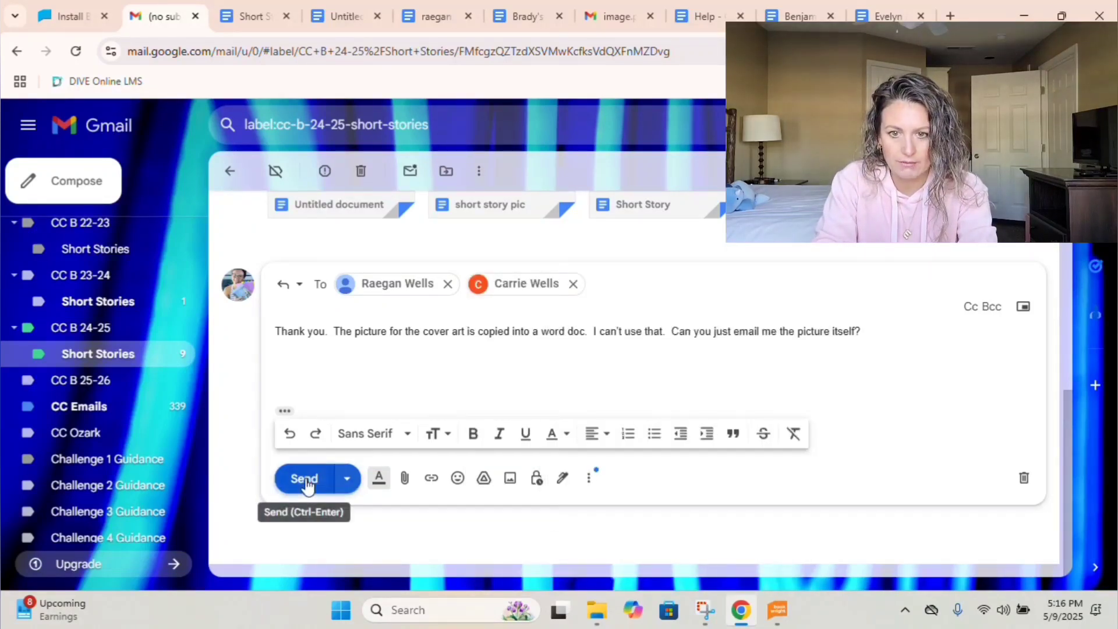
# Save the head shot attachment from the photo email as 'Raegan Author Pic' in the folder.
pyautogui.click(230, 171)
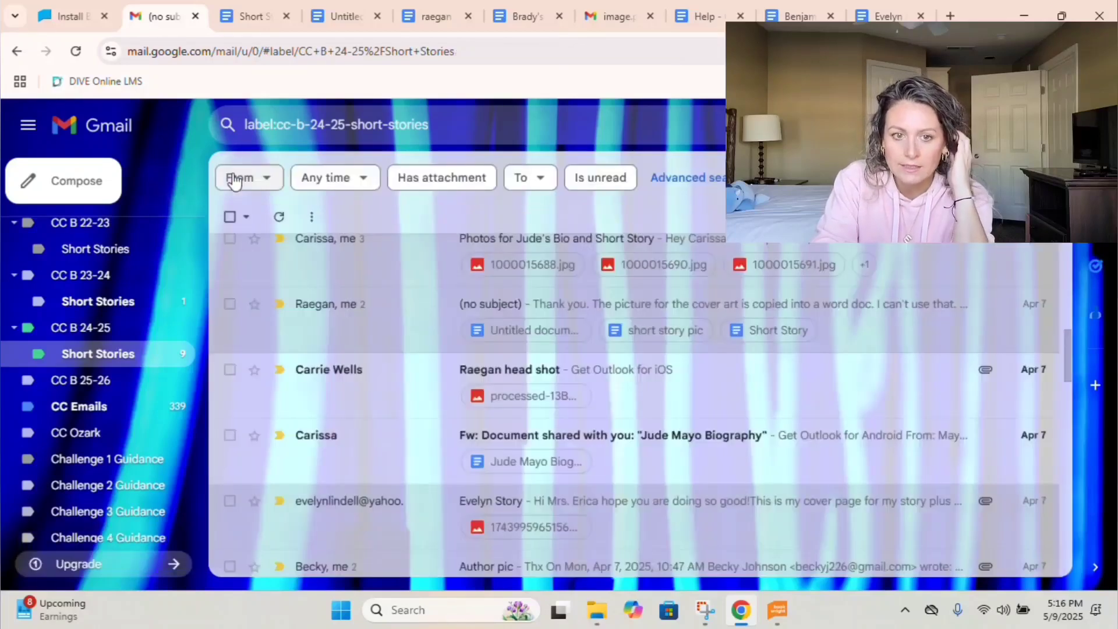
pyautogui.click(454, 322)
pyautogui.scroll(-1, 511, 373)
pyautogui.moveTo(306, 399)
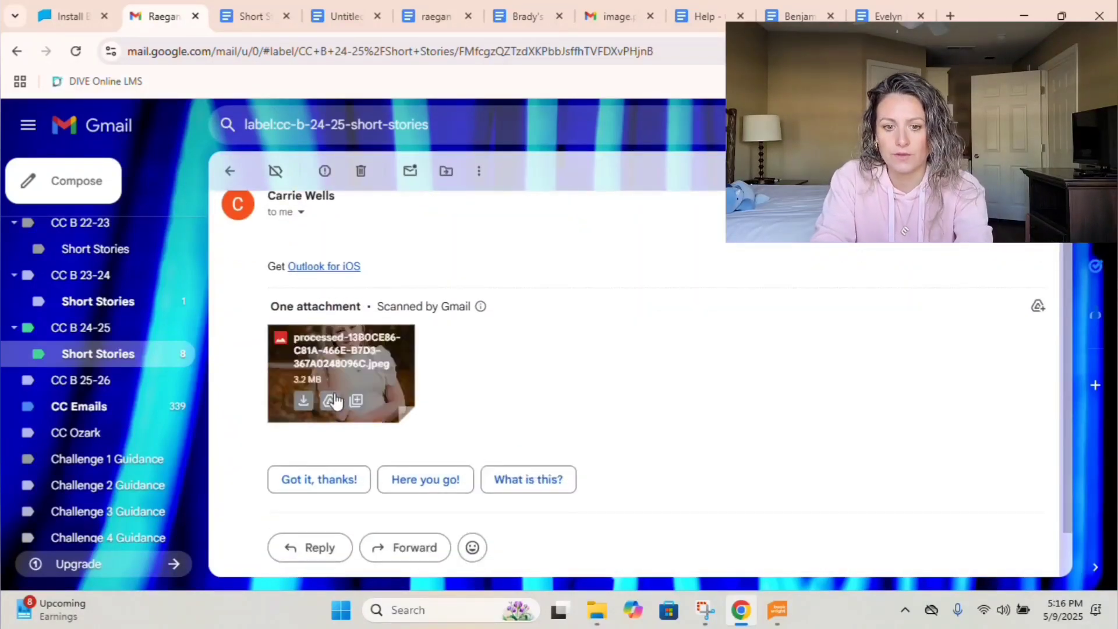
pyautogui.click(310, 398)
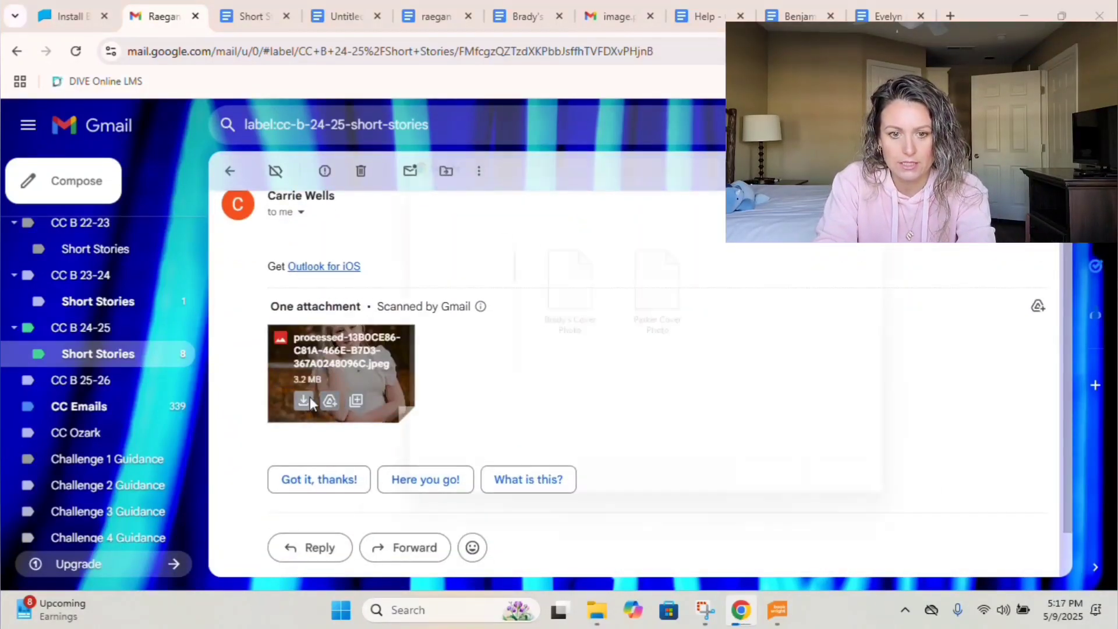
pyautogui.write('Raegan Author Pic')
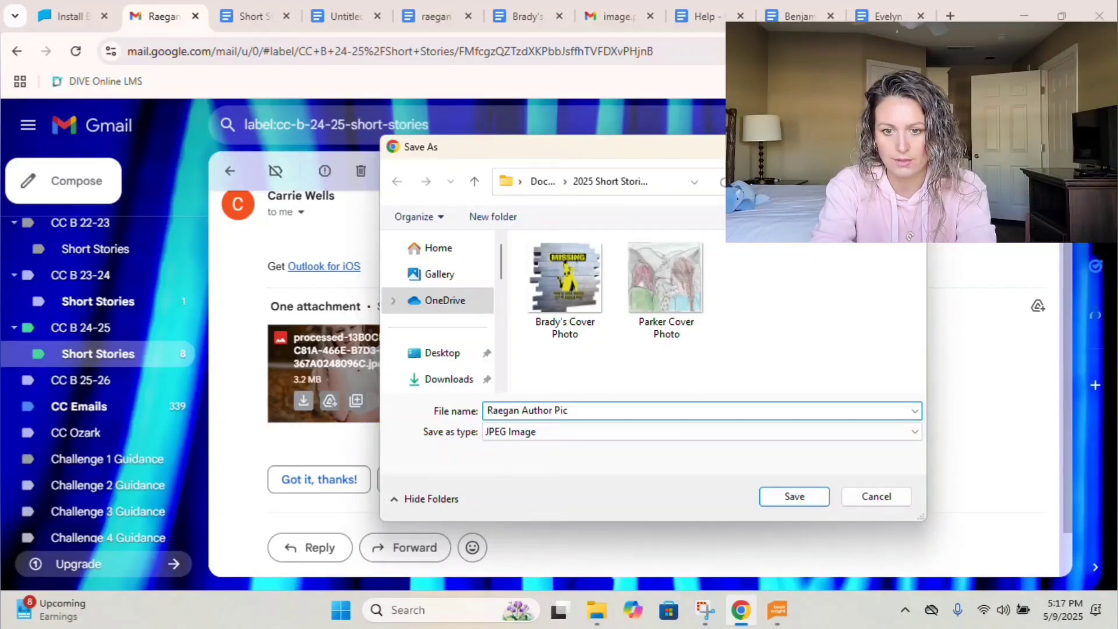
pyautogui.click(809, 496)
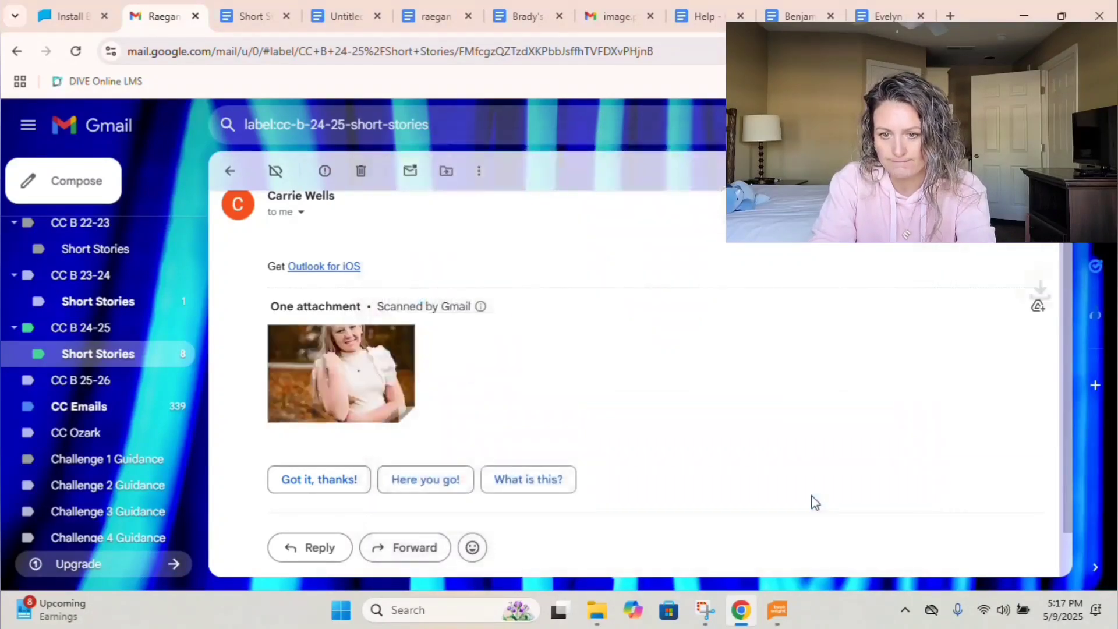
# Download the shared biography document as Rich Text Format into 2025 Short Stories.
pyautogui.click(230, 172)
pyautogui.scroll(-3, 487, 342)
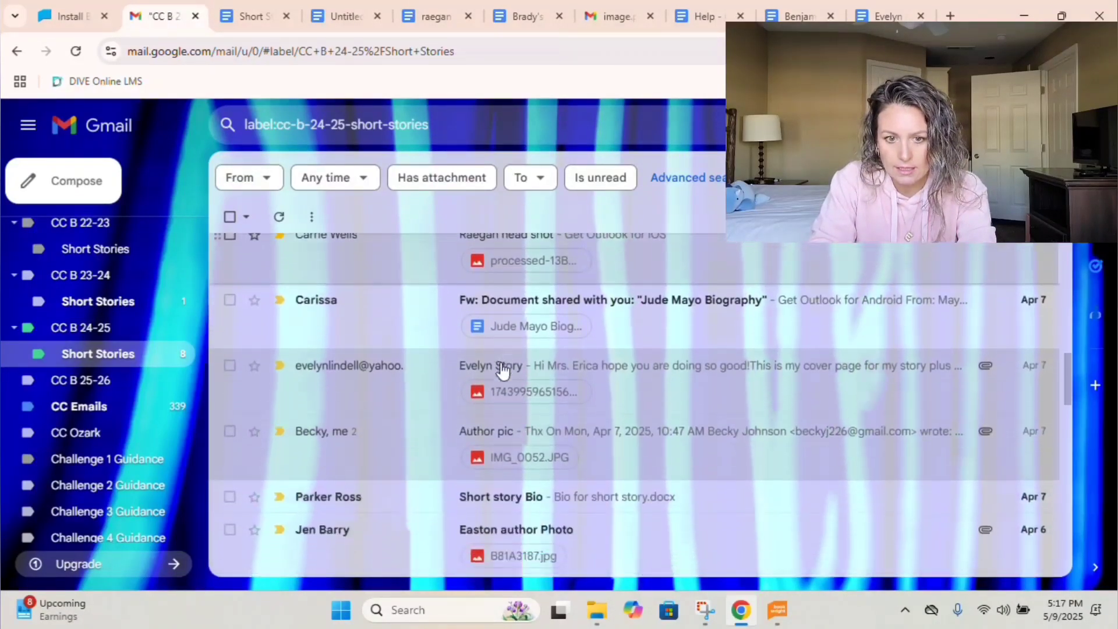
pyautogui.click(526, 314)
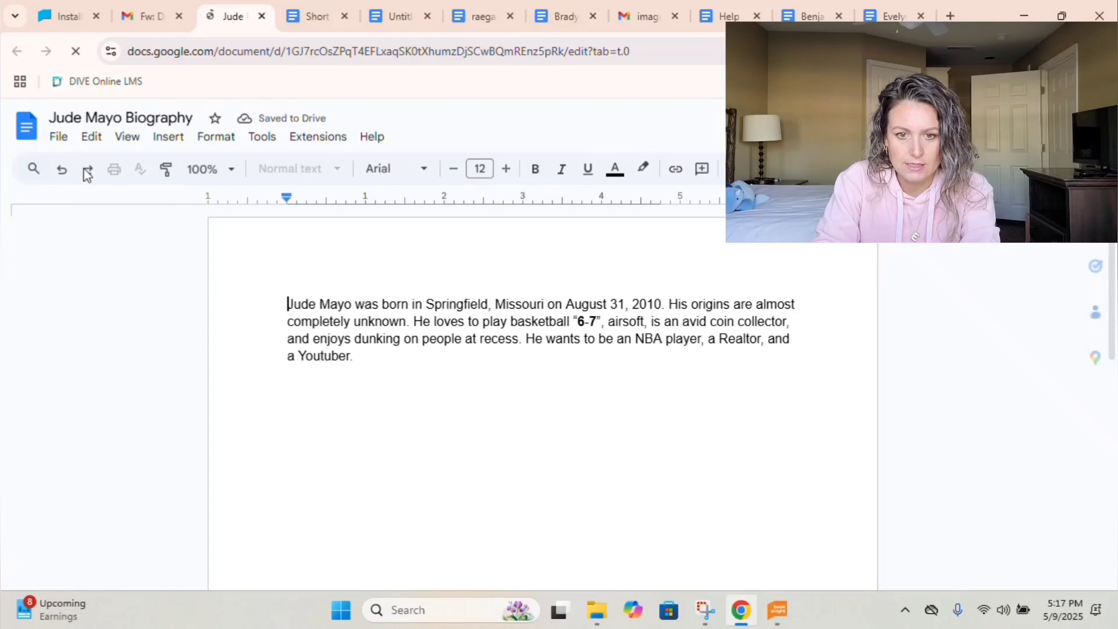
pyautogui.click(59, 137)
pyautogui.moveTo(286, 315)
pyautogui.click(333, 376)
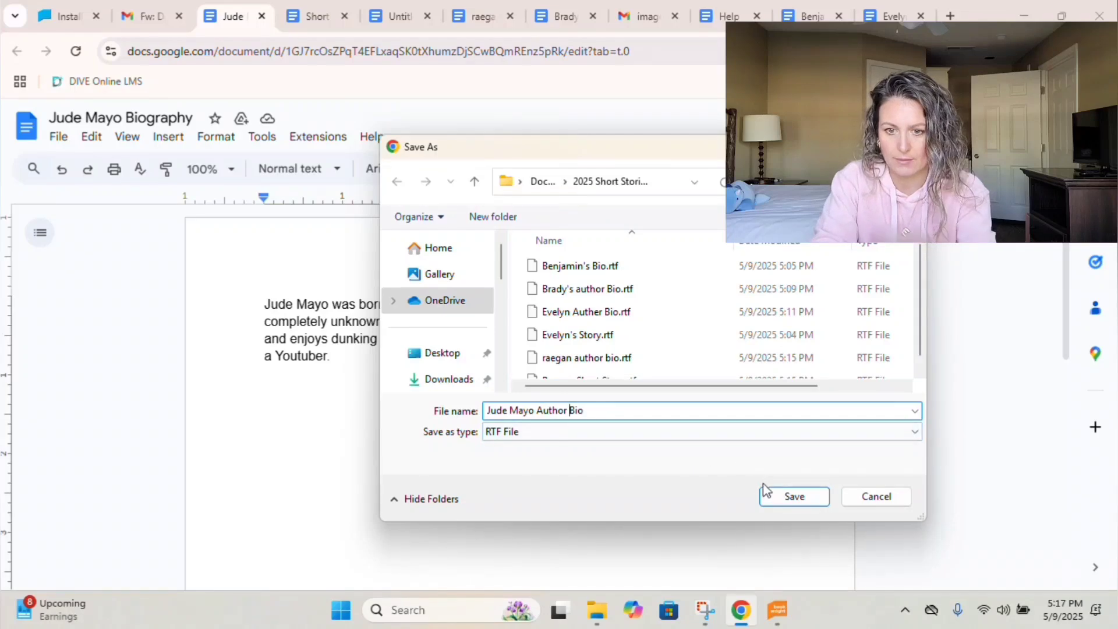
pyautogui.click(777, 494)
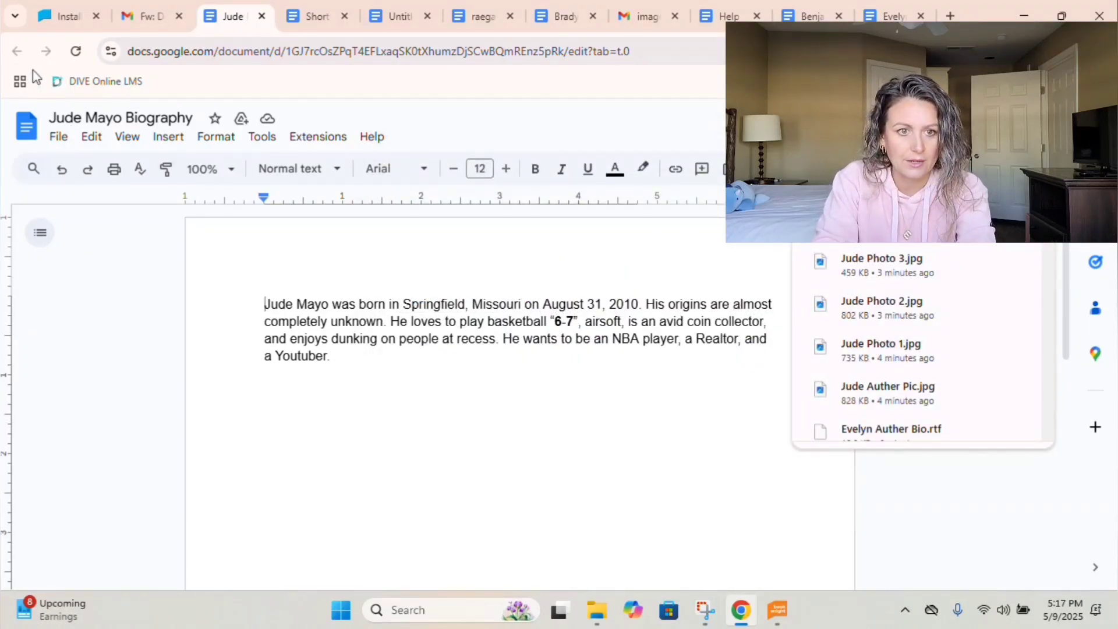
# Return to the Short Stories list and look over the student's story email.
pyautogui.click(146, 16)
pyautogui.scroll(-5, 450, 335)
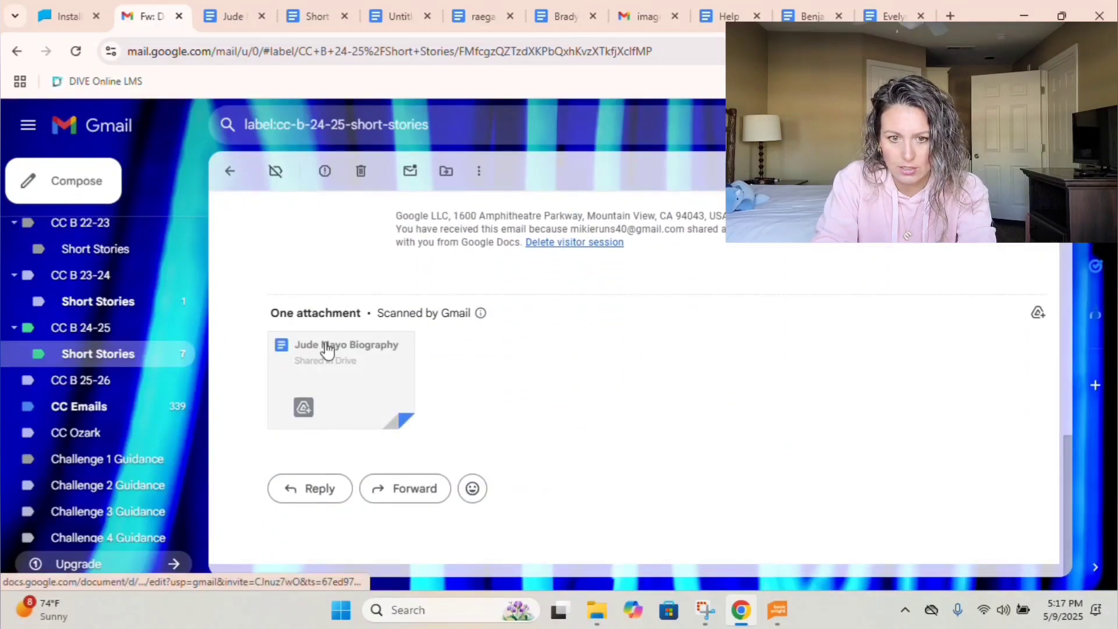
pyautogui.click(238, 182)
pyautogui.scroll(-1, 511, 315)
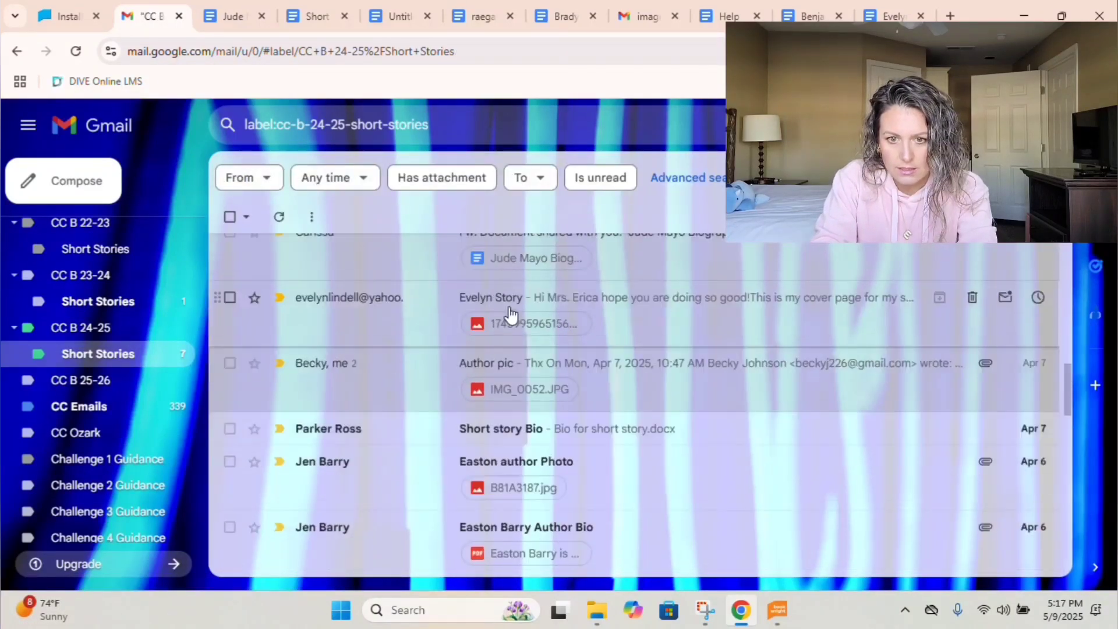
pyautogui.click(512, 312)
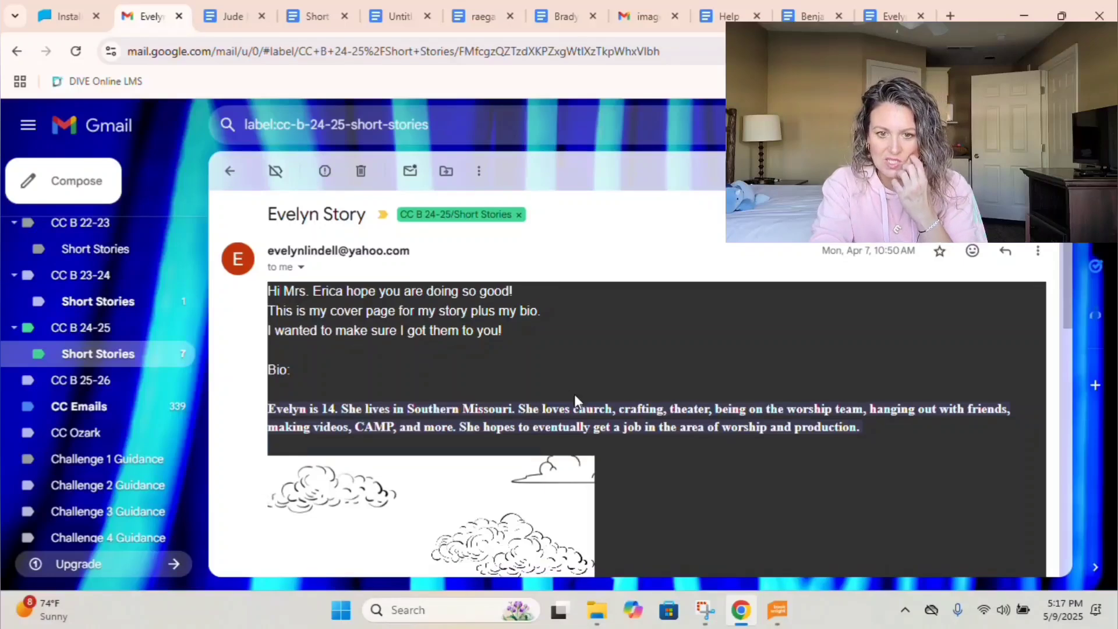
pyautogui.scroll(-7, 575, 396)
pyautogui.scroll(-3, 576, 402)
pyautogui.scroll(10, 574, 399)
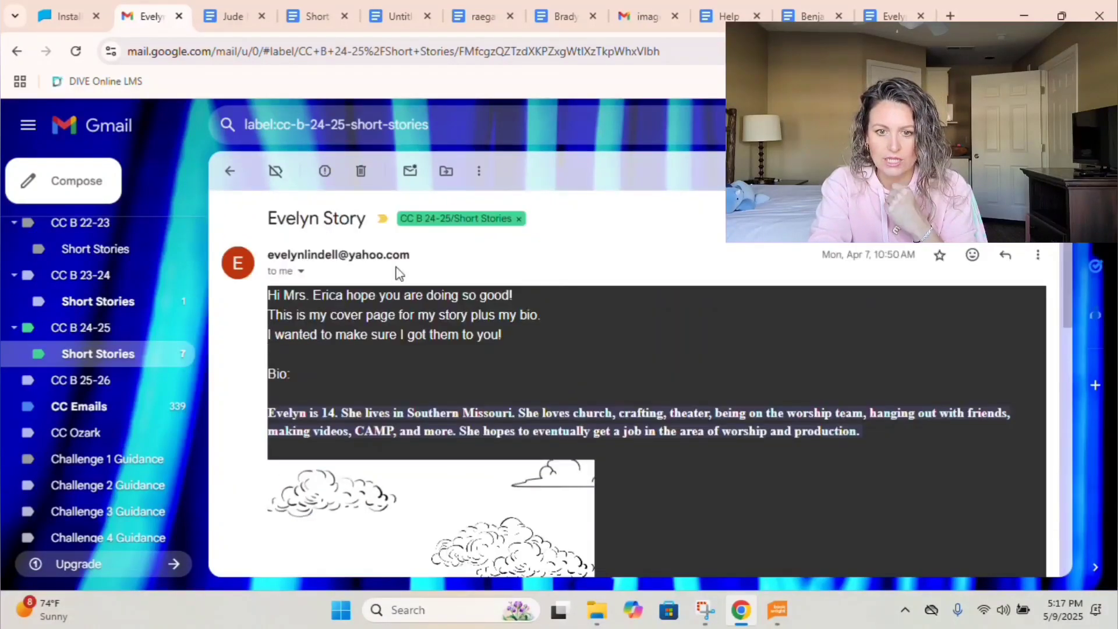
# Save the Author pic email's IMG_0052.JPG as 'Leighton Author Pic', then open the Short story Bio email.
pyautogui.click(230, 171)
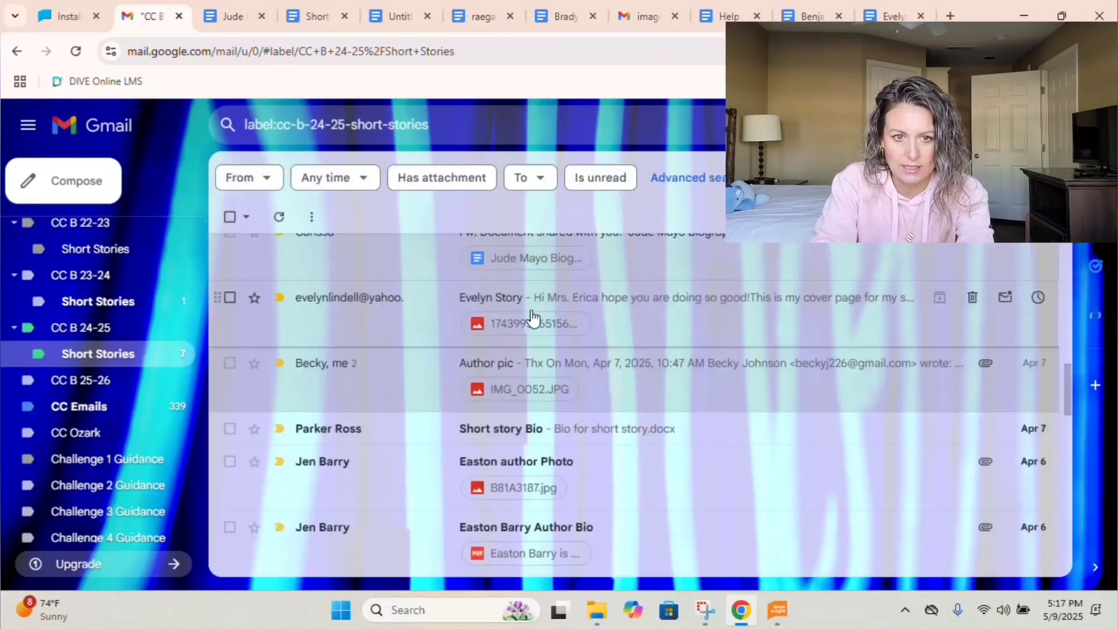
pyautogui.click(525, 361)
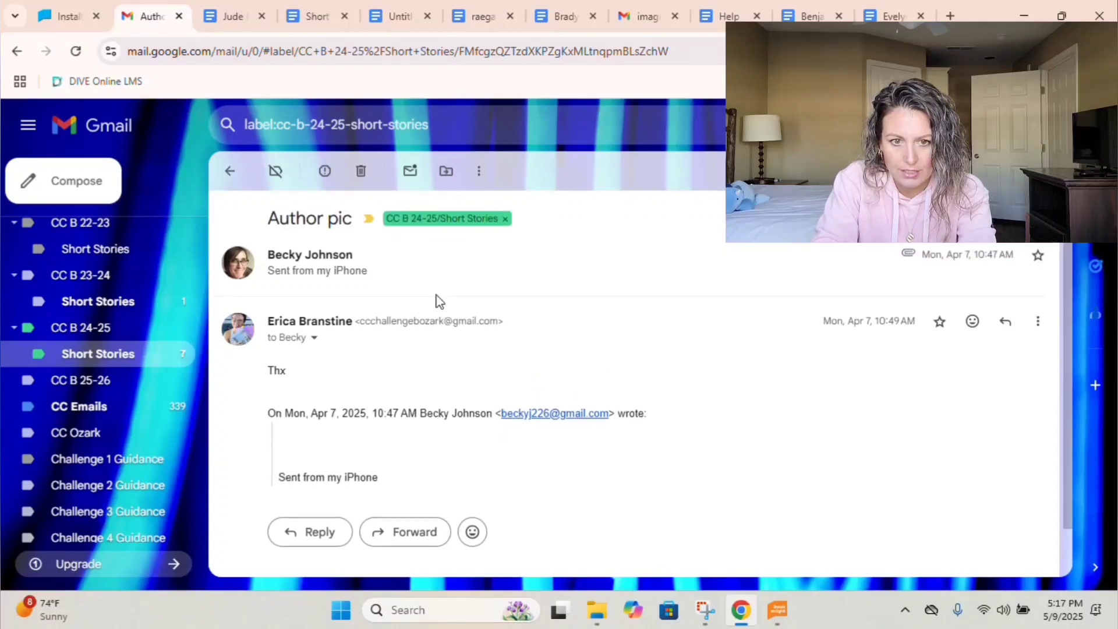
pyautogui.scroll(-2, 407, 303)
pyautogui.click(304, 387)
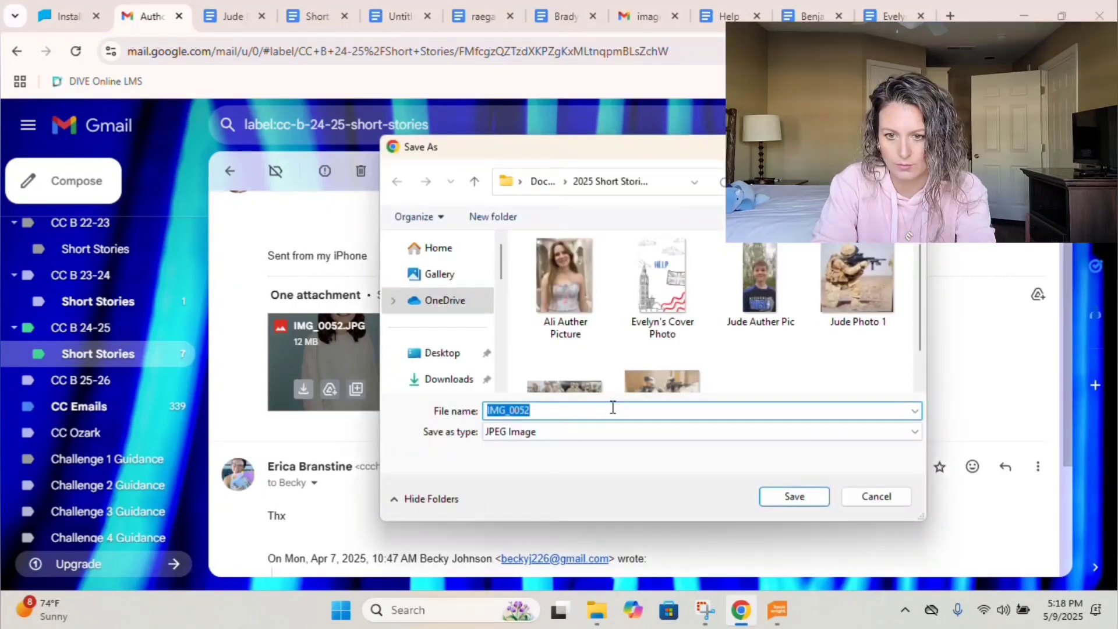
pyautogui.write('Leighton Author Pc')
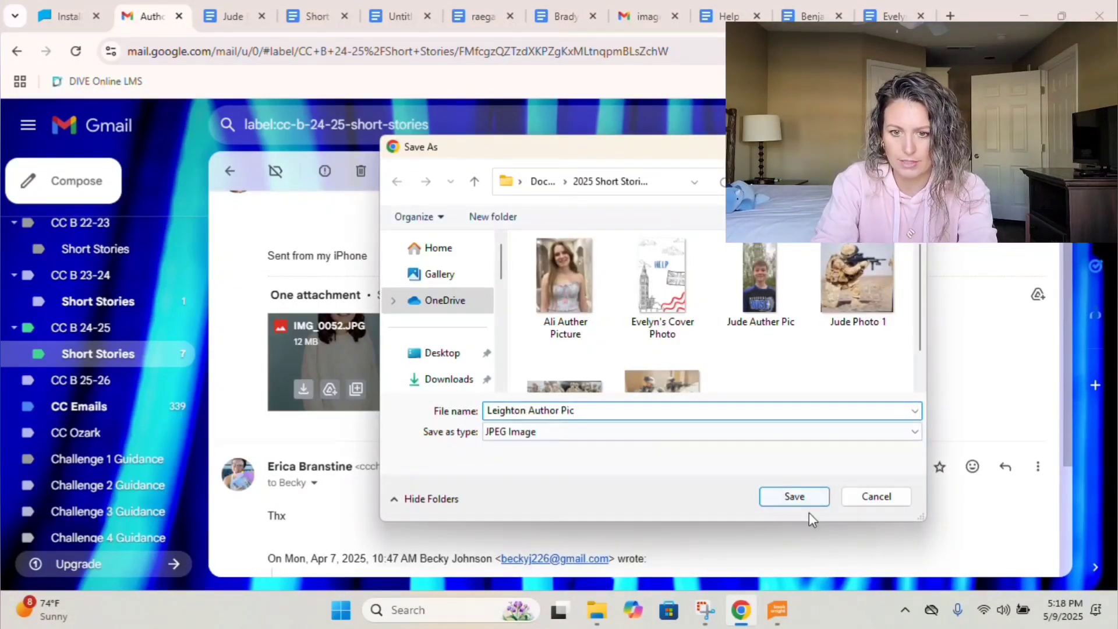
pyautogui.click(798, 498)
pyautogui.click(230, 171)
pyautogui.click(491, 339)
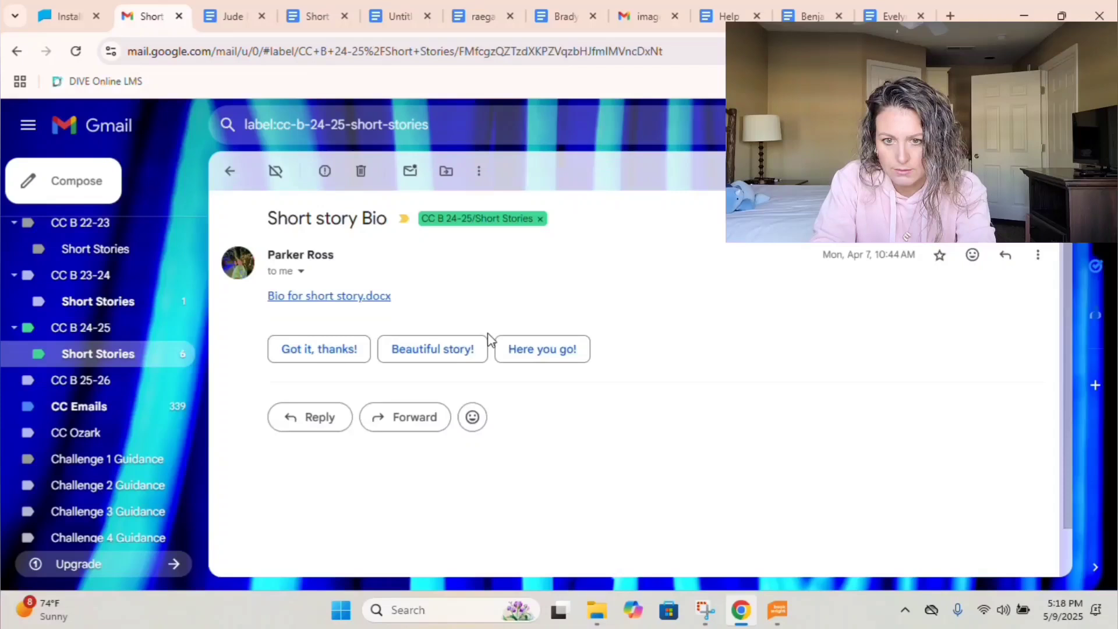
# Copy the bio paragraph, without its Bio title, into a new blank Google Doc.
pyautogui.click(345, 300)
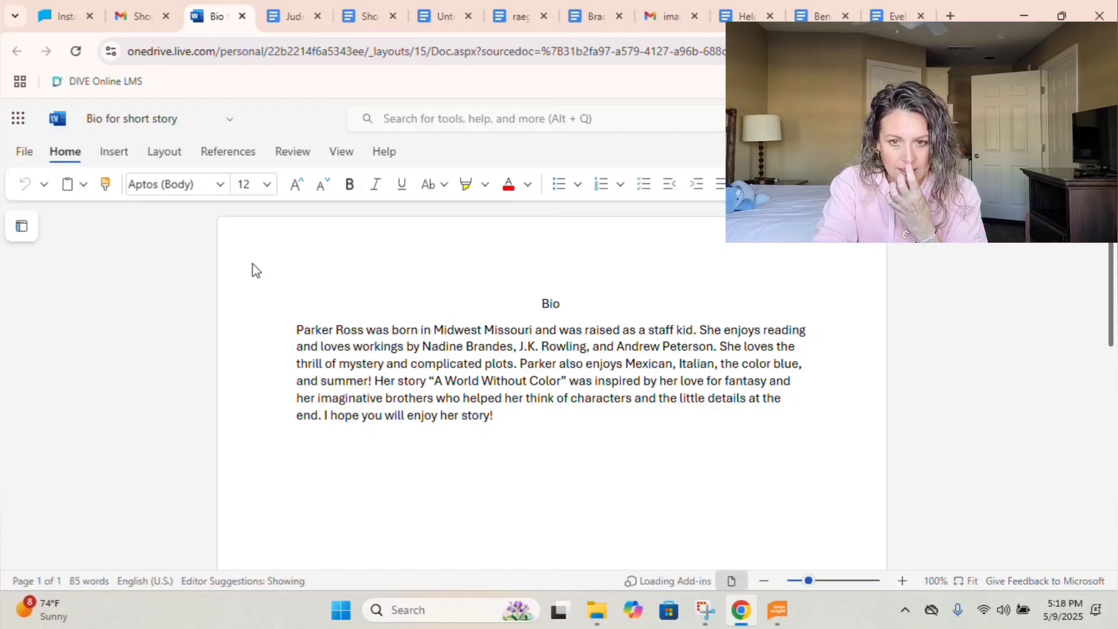
pyautogui.press('Delete')
pyautogui.press('Delete')
pyautogui.press('Delete')
pyautogui.press('Delete')
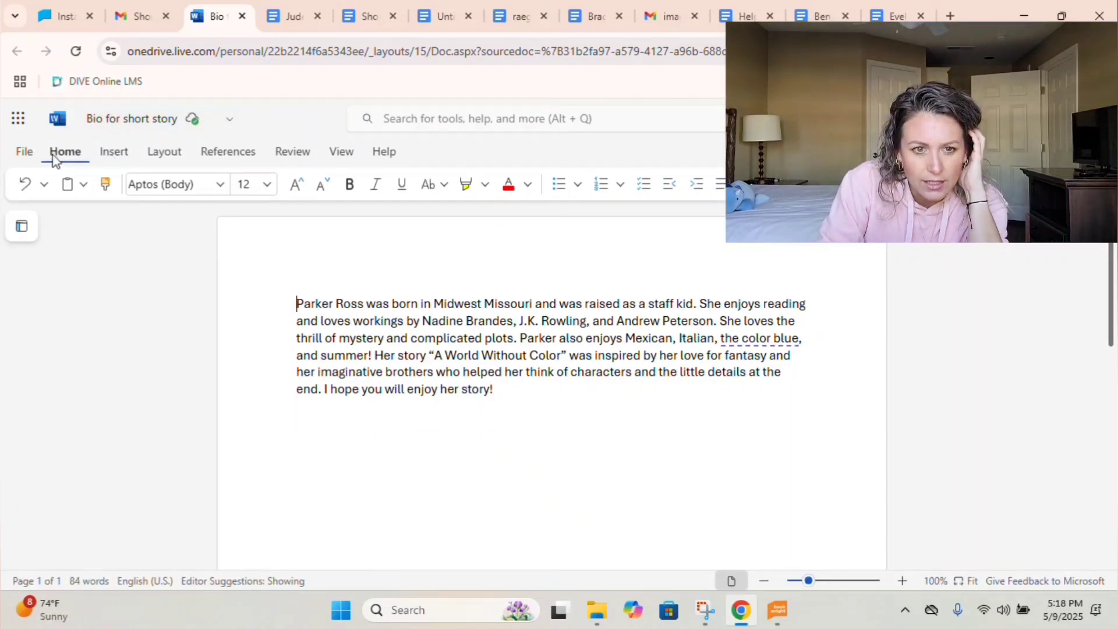
pyautogui.moveTo(311, 303); pyautogui.dragTo(523, 389)
pyautogui.hotkey('ctrl', 'c')
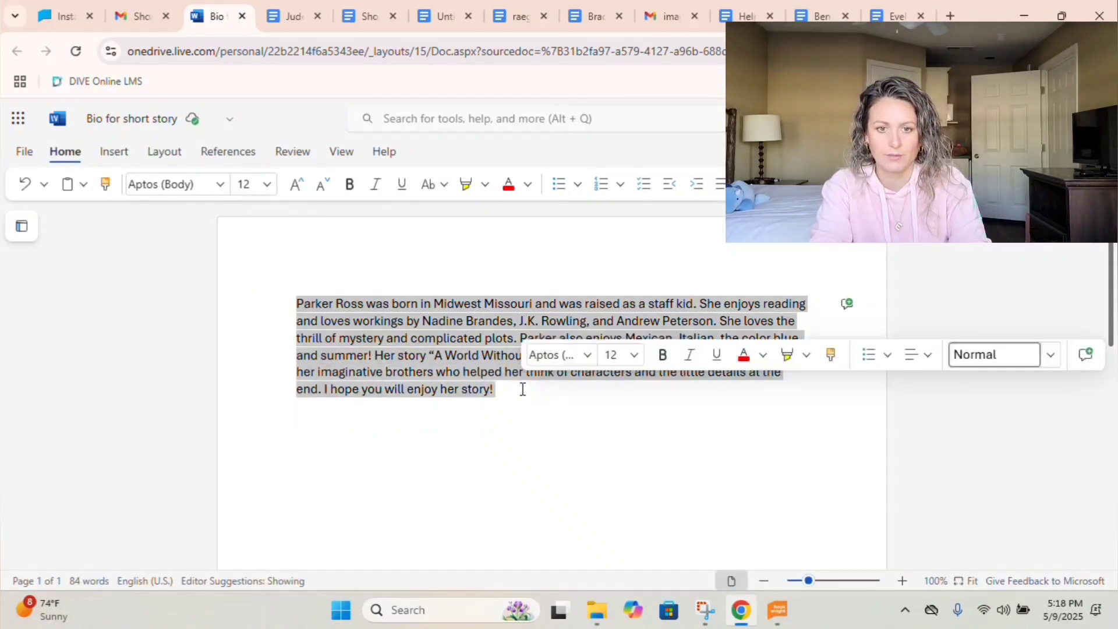
pyautogui.click(898, 7)
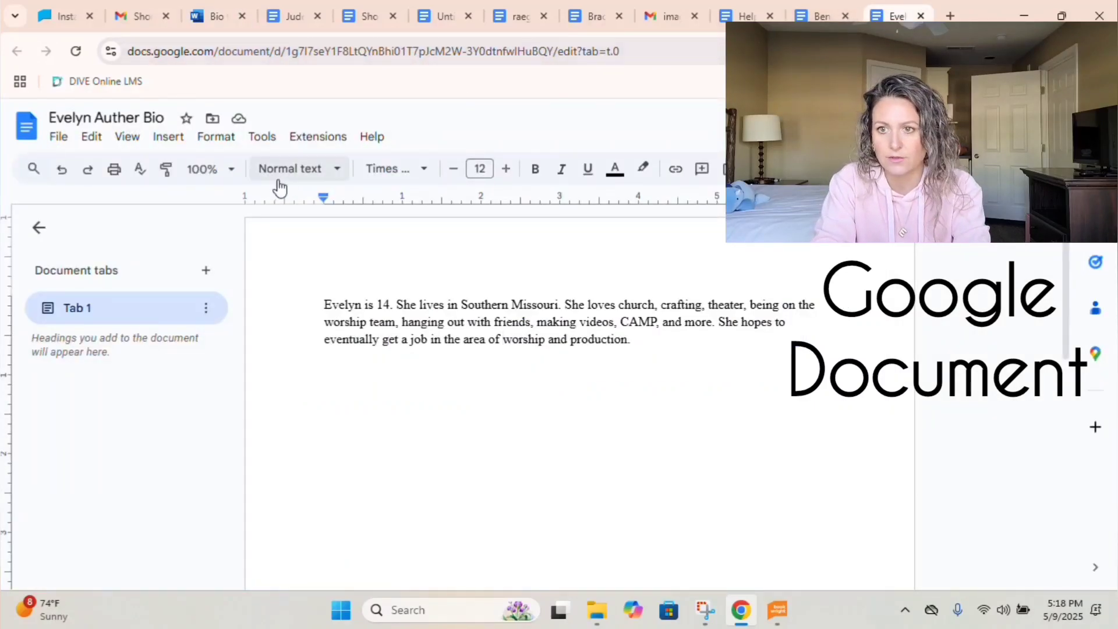
pyautogui.click(60, 135)
pyautogui.moveTo(117, 165)
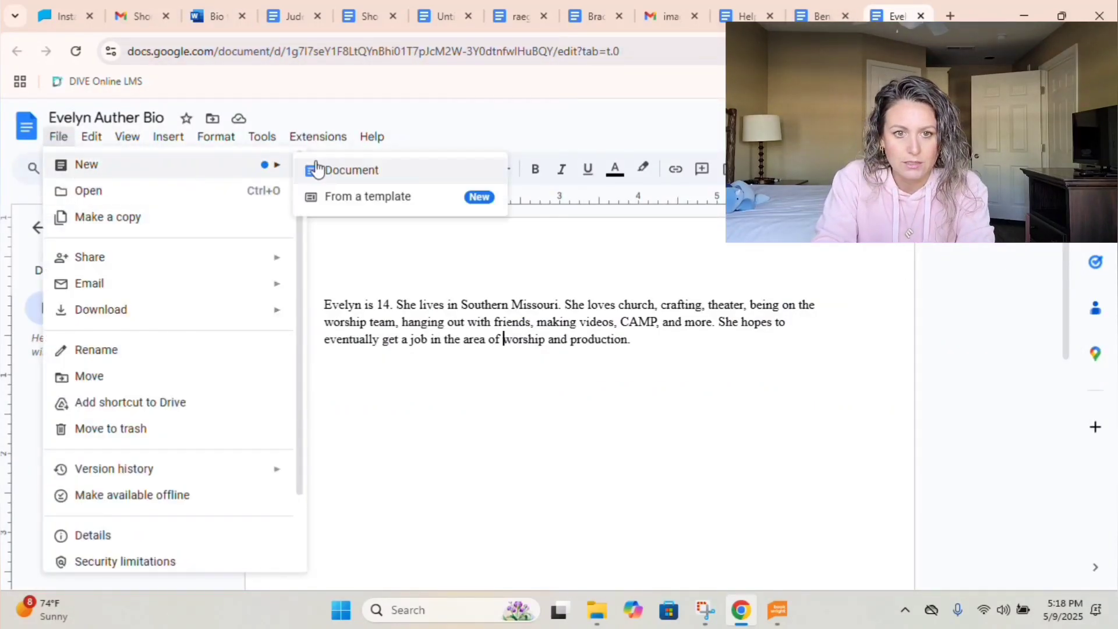
pyautogui.click(322, 167)
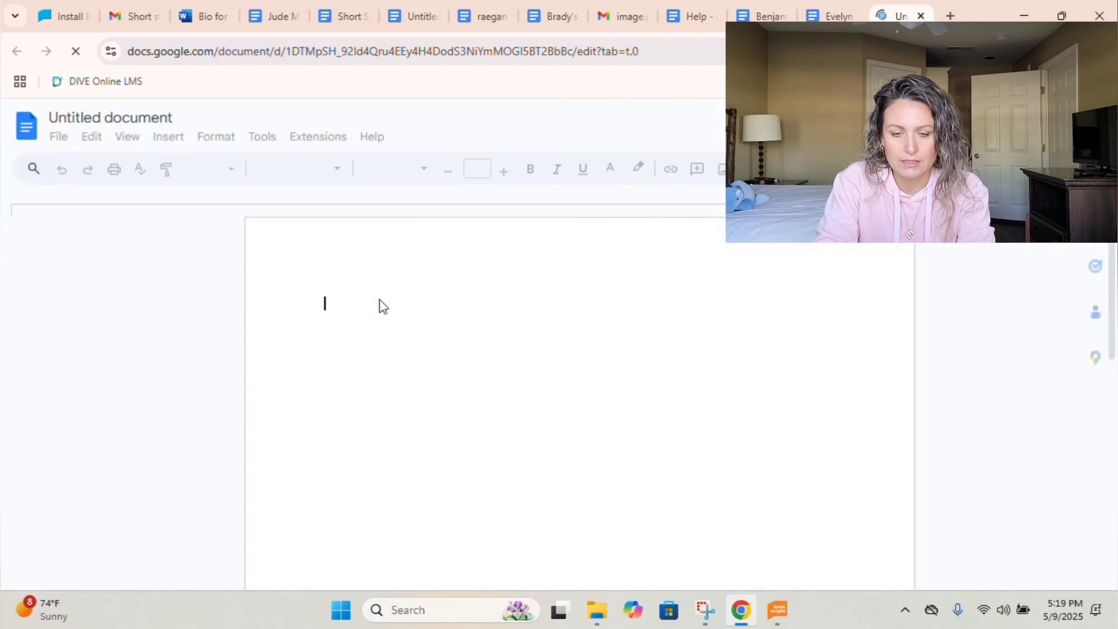
pyautogui.hotkey('ctrl', 'v')
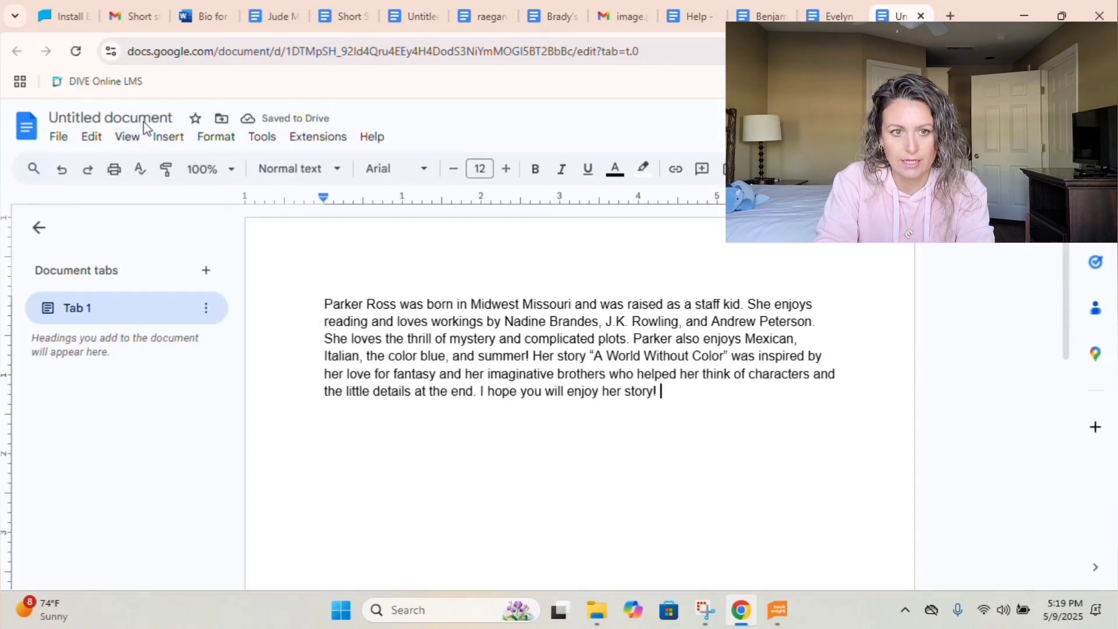
# Title the new document 'Parker Author Bio' and save it as RTF in 2025 Short Stories.
pyautogui.click(145, 118)
pyautogui.write('P')
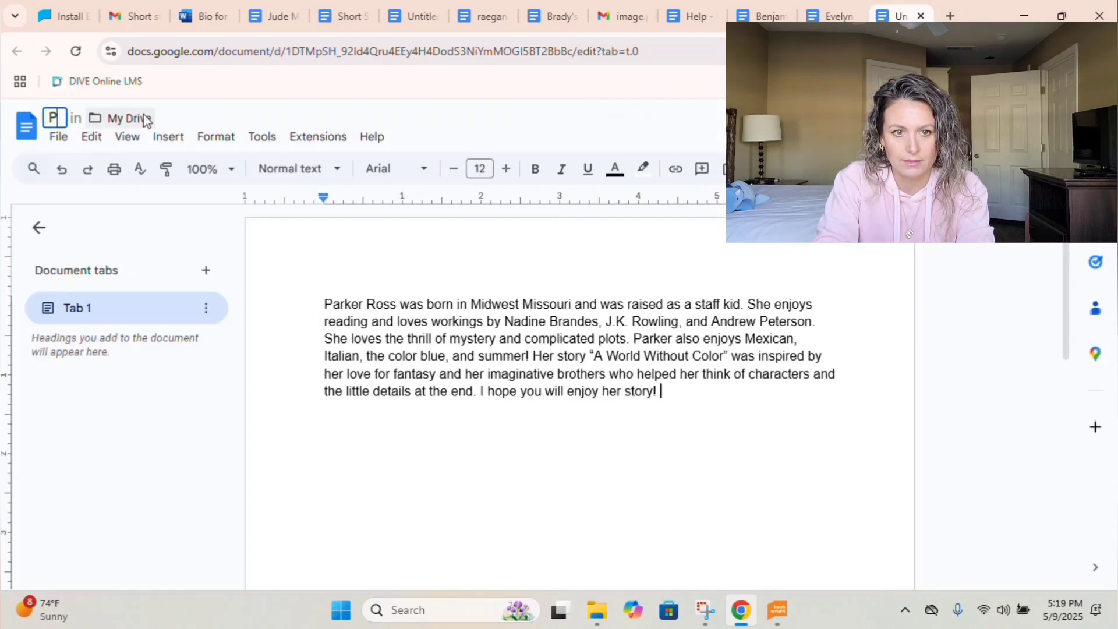
pyautogui.write('arker Author Bio')
pyautogui.press('Return')
pyautogui.click(58, 140)
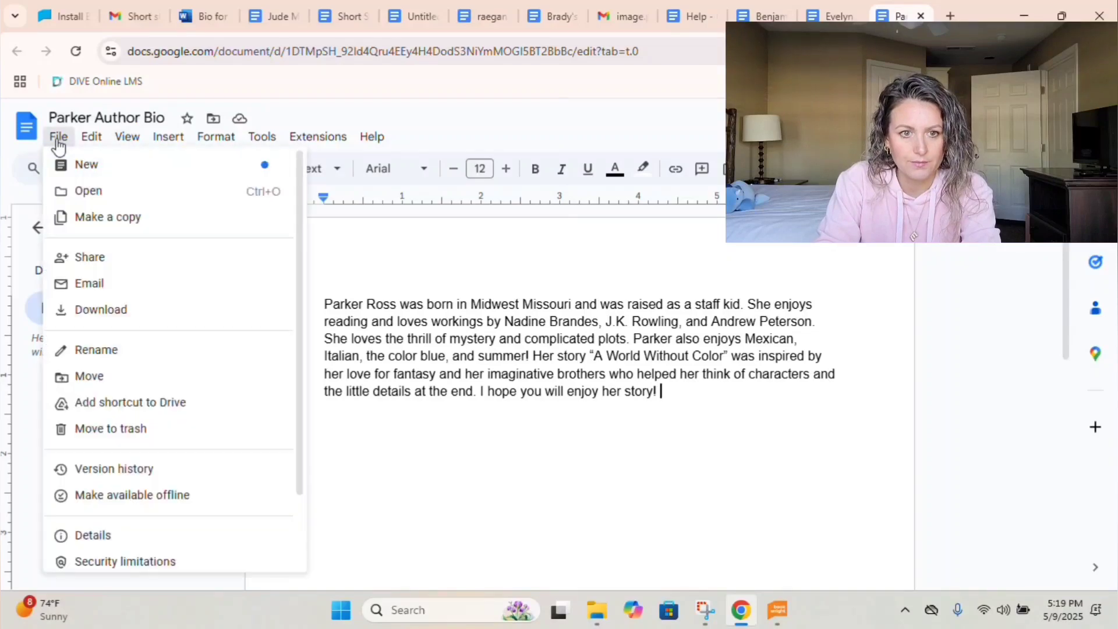
pyautogui.moveTo(107, 313)
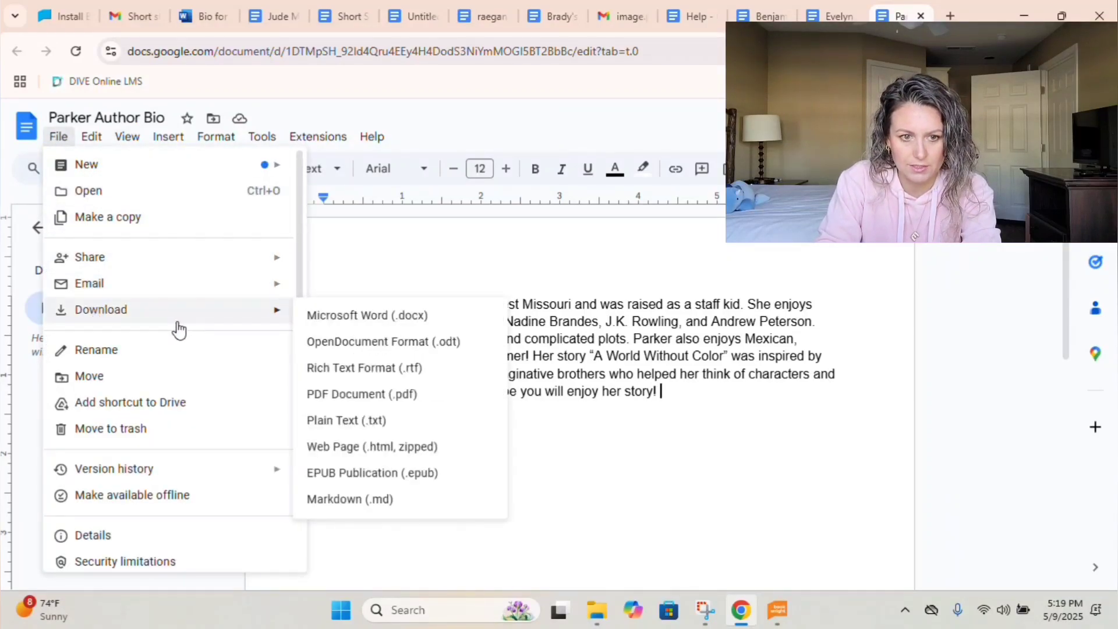
pyautogui.click(327, 367)
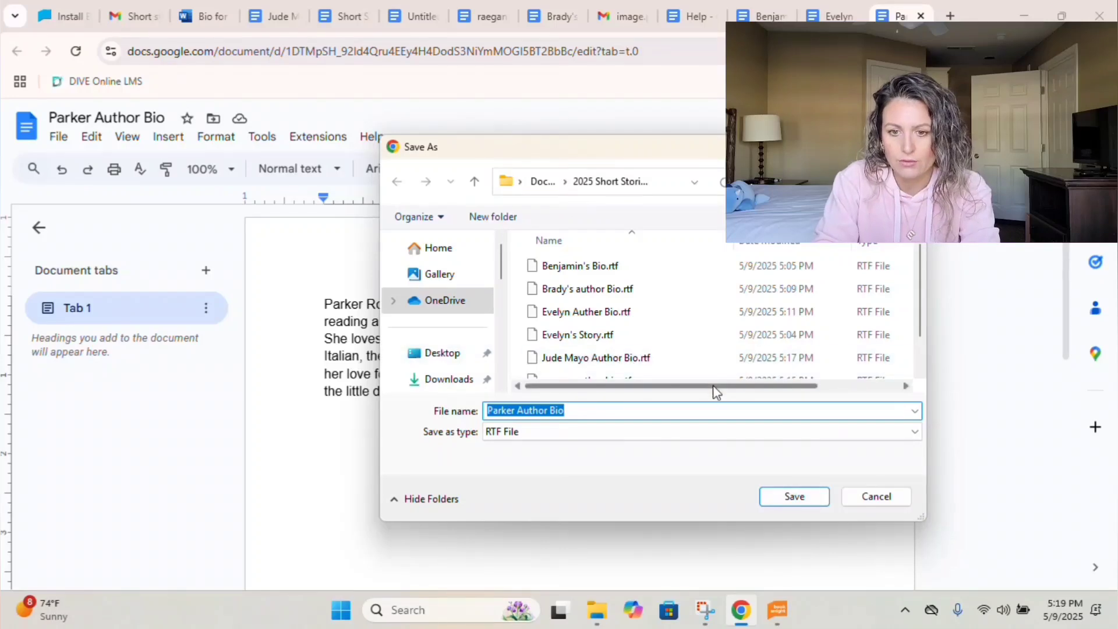
pyautogui.click(776, 496)
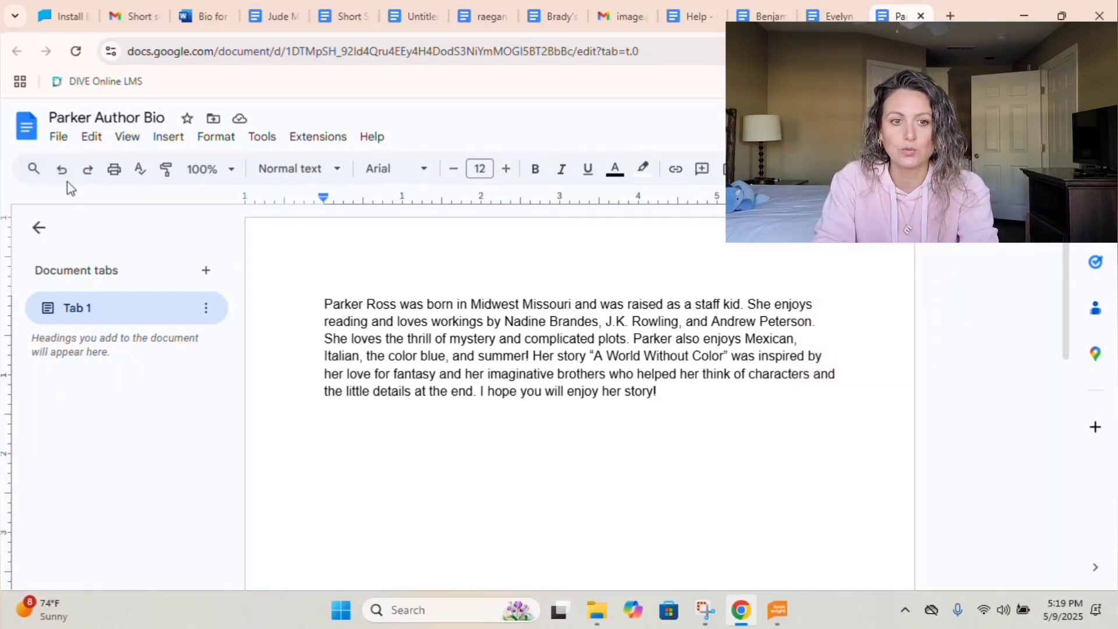
# Save the next student's author photo as 'Easton Author Pic' in the 2025 Short Stories folder.
pyautogui.click(129, 13)
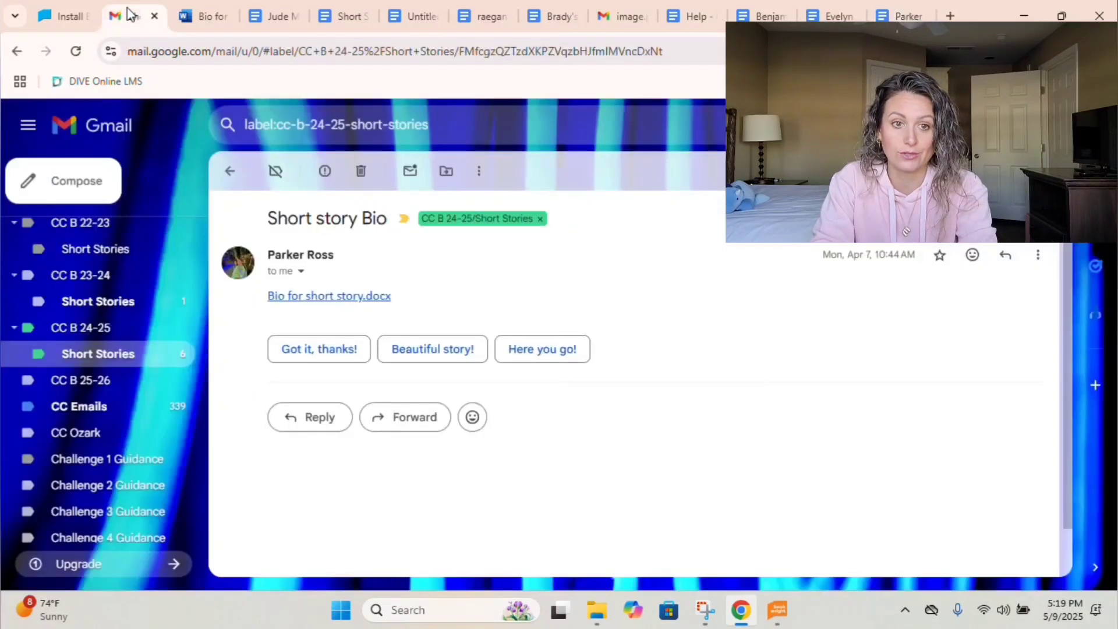
pyautogui.click(231, 172)
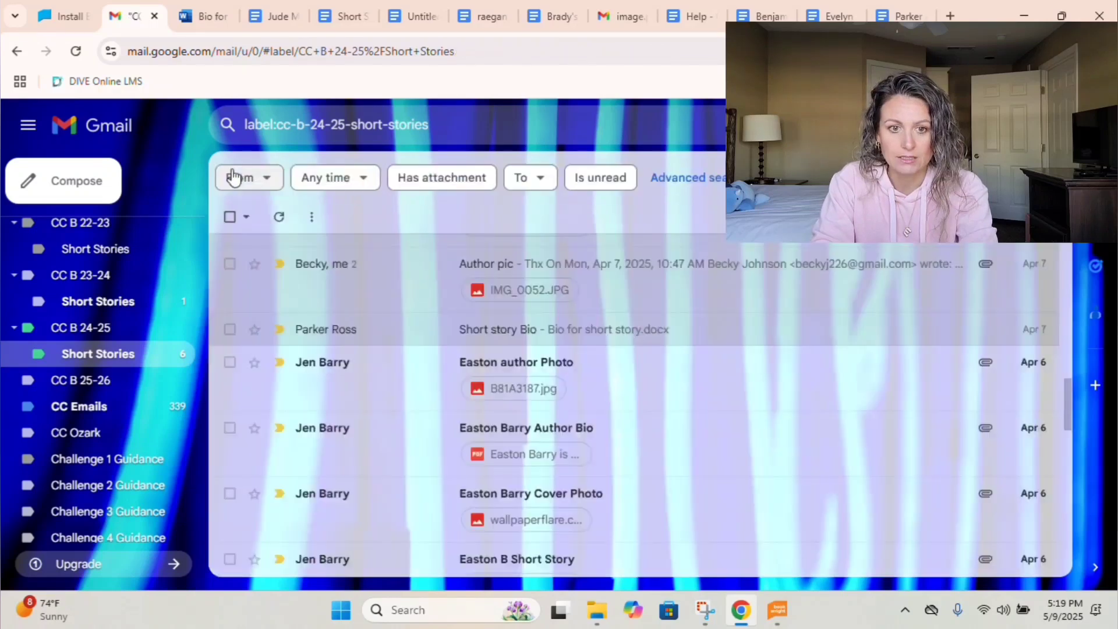
pyautogui.click(558, 366)
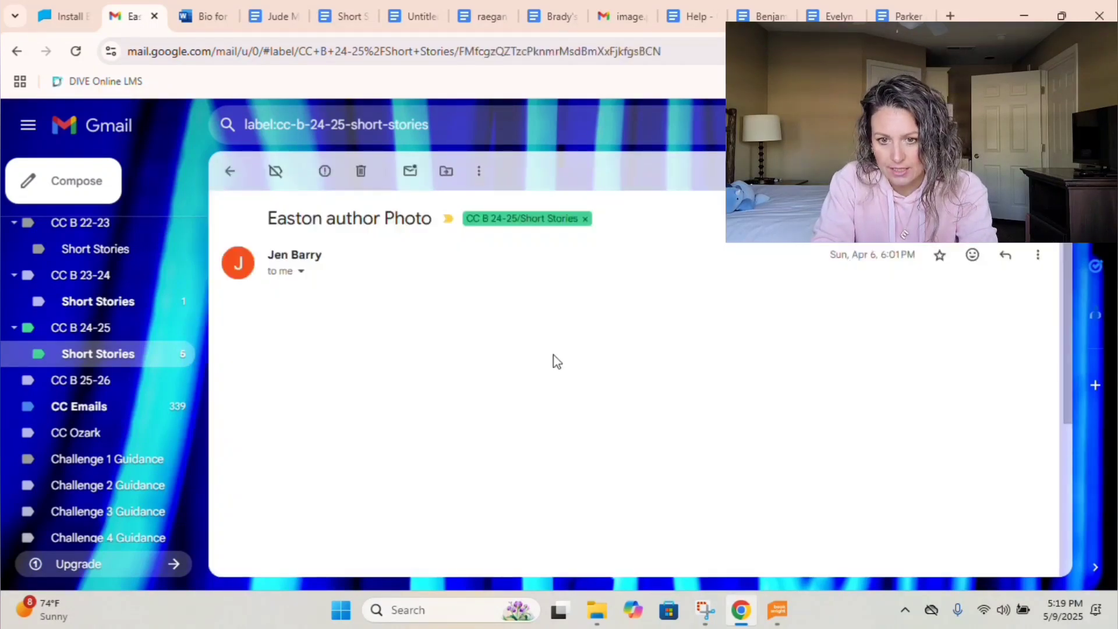
pyautogui.scroll(-5, 467, 392)
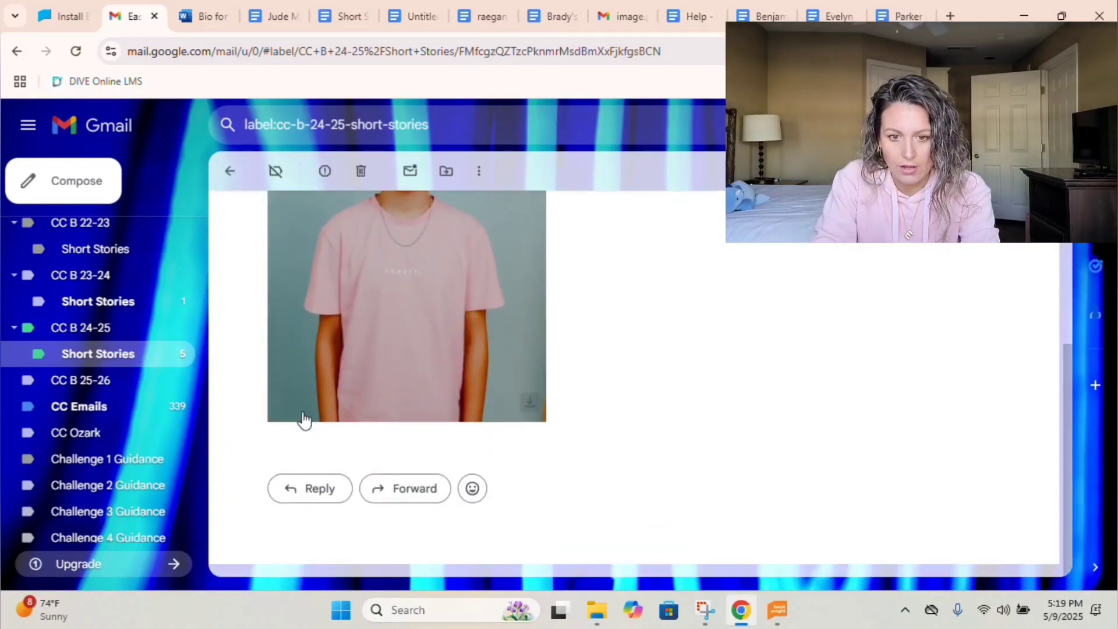
pyautogui.click(302, 369)
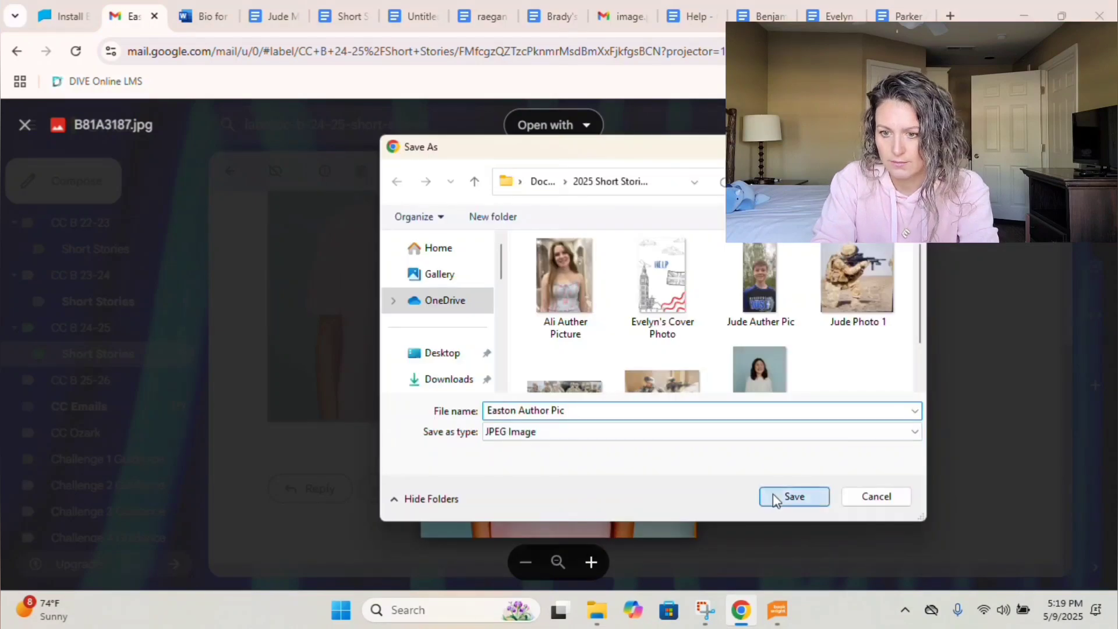
pyautogui.click(794, 497)
pyautogui.click(25, 128)
pyautogui.click(230, 171)
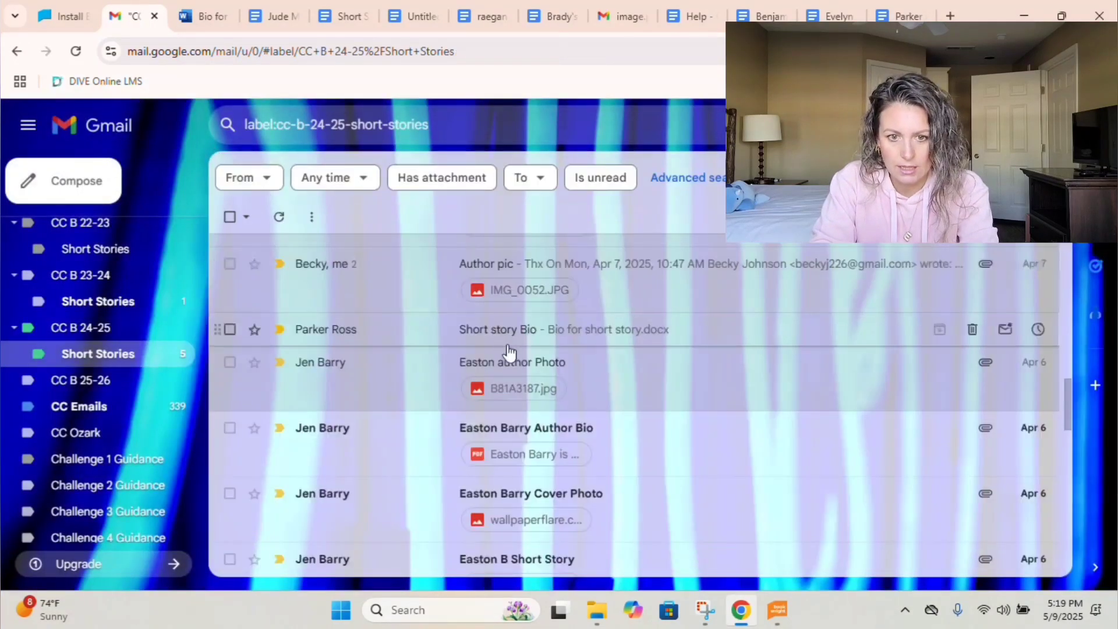
# Save the author bio PDF as RTF 'Easton Author Bio', then close the preview.
pyautogui.click(512, 426)
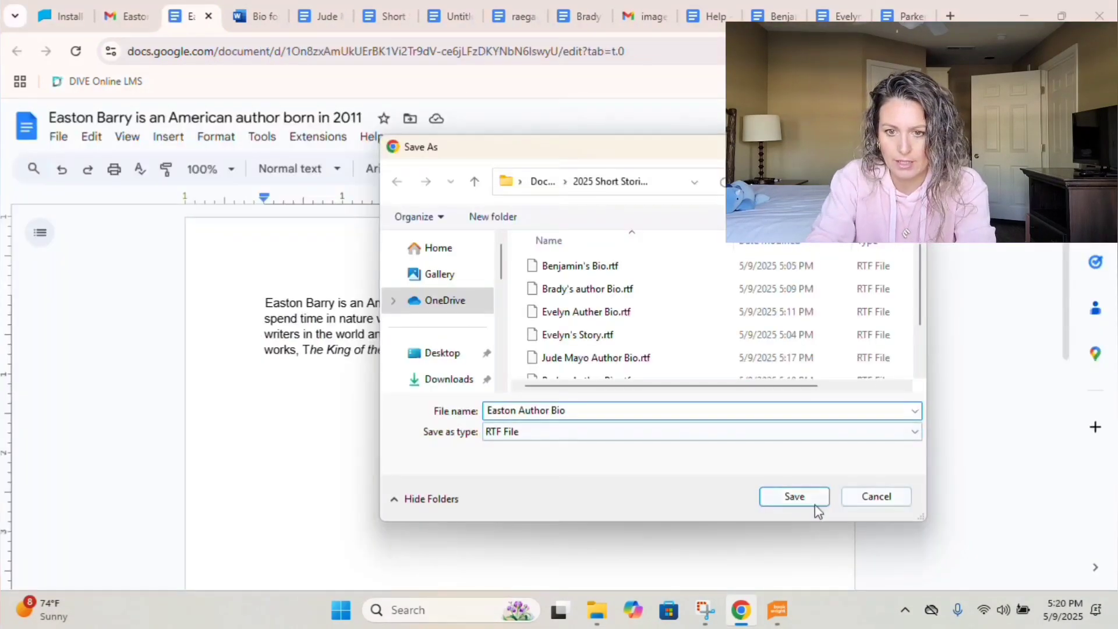
pyautogui.click(807, 498)
pyautogui.click(125, 16)
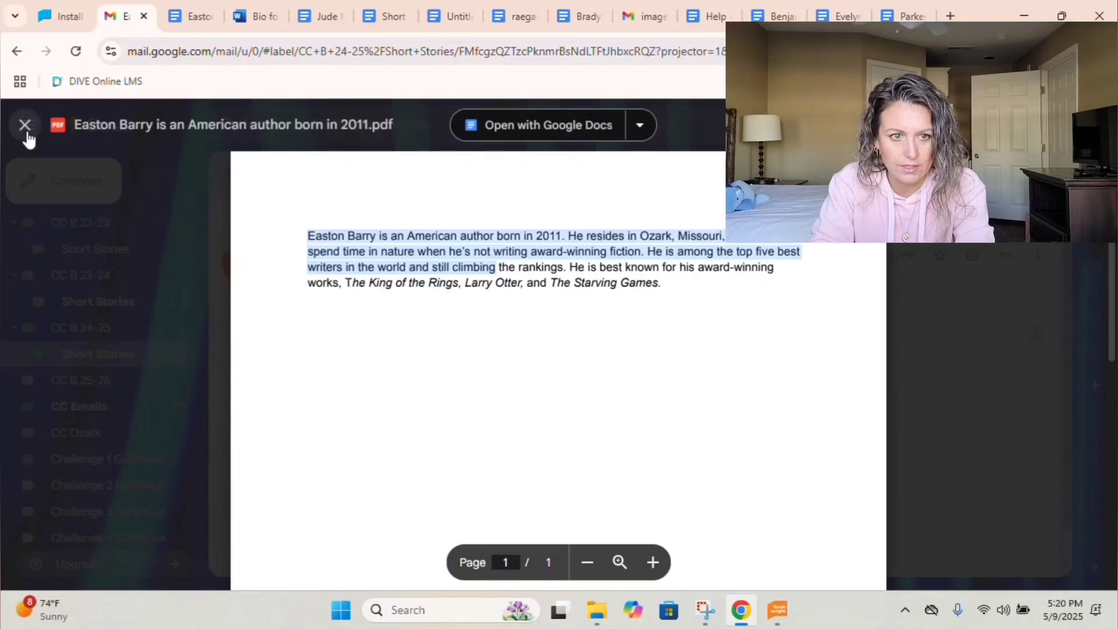
pyautogui.click(25, 125)
pyautogui.click(231, 175)
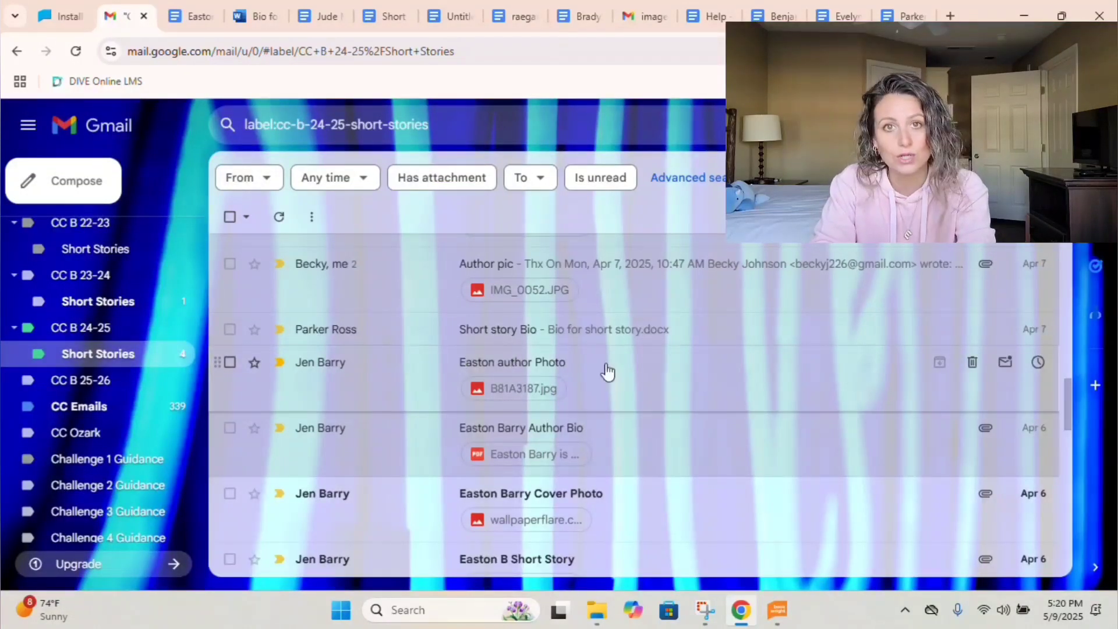
pyautogui.scroll(-2, 611, 371)
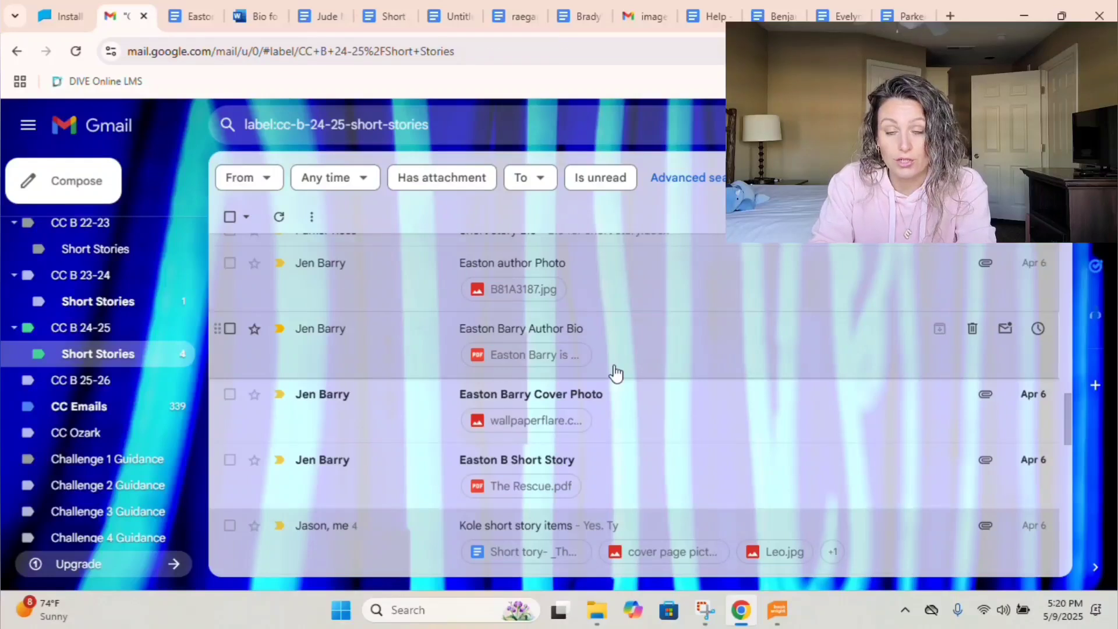
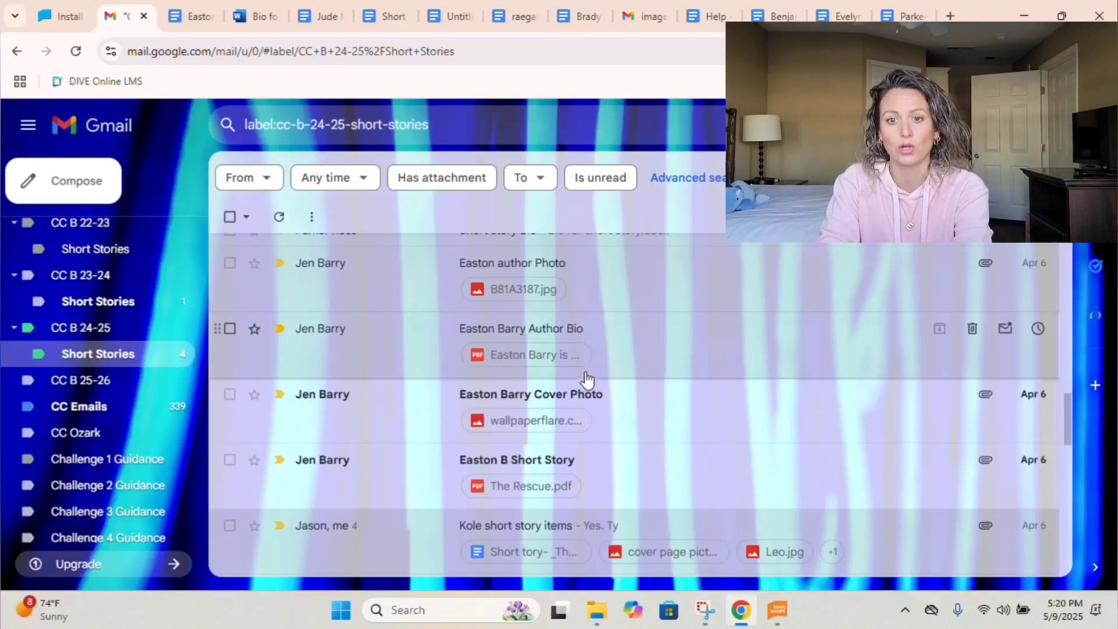
# Open the student's The Rescue.pdf attachment as an editable Google Doc.
pyautogui.click(565, 393)
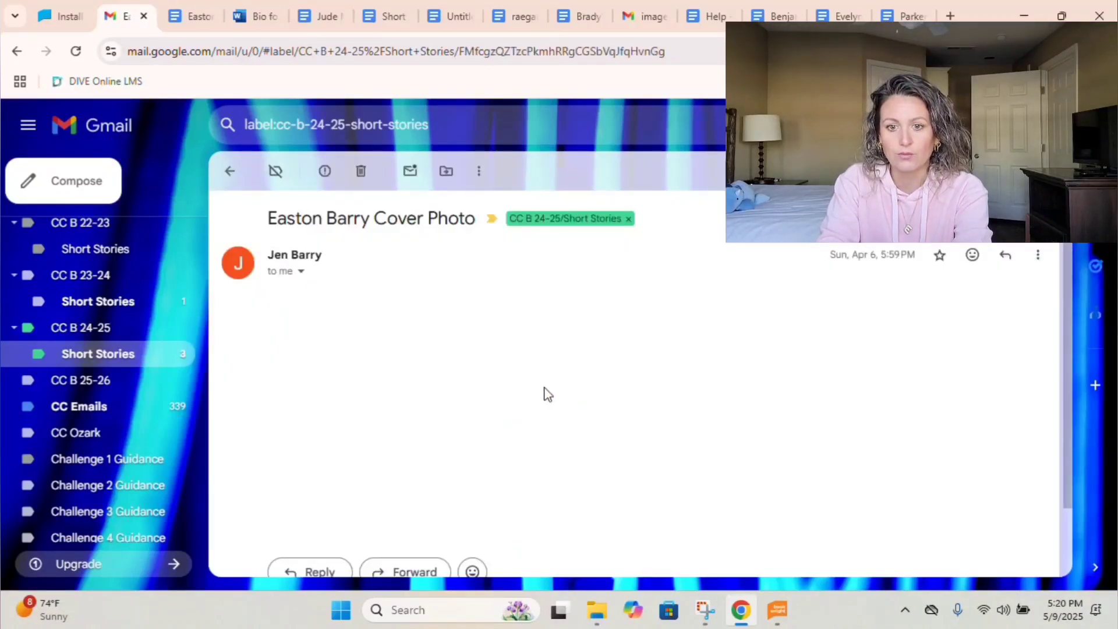
pyautogui.click(394, 395)
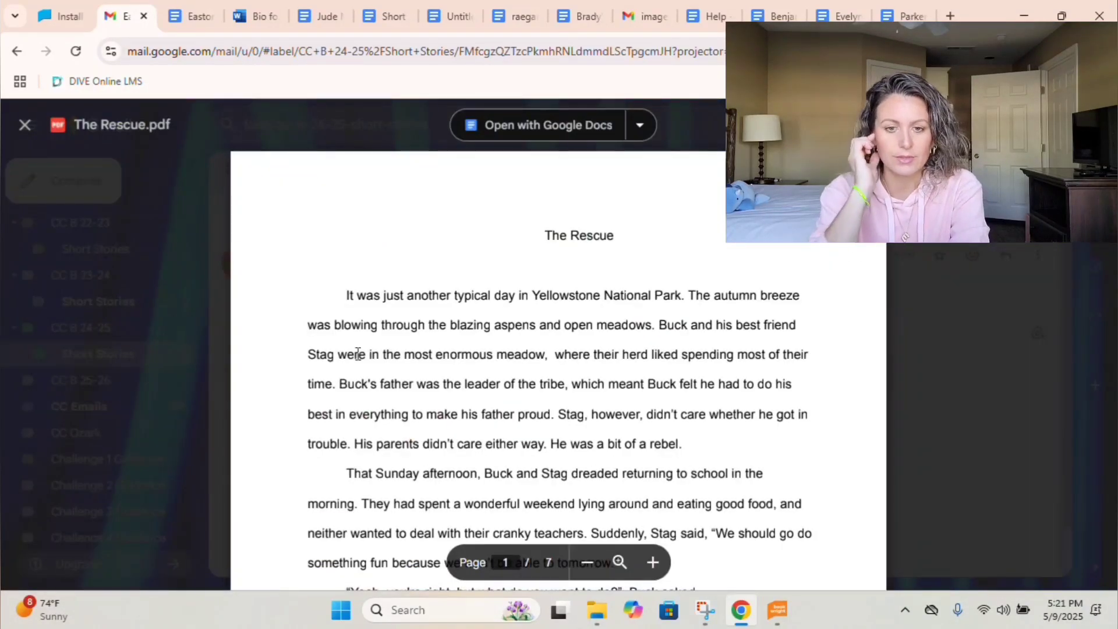
pyautogui.click(511, 136)
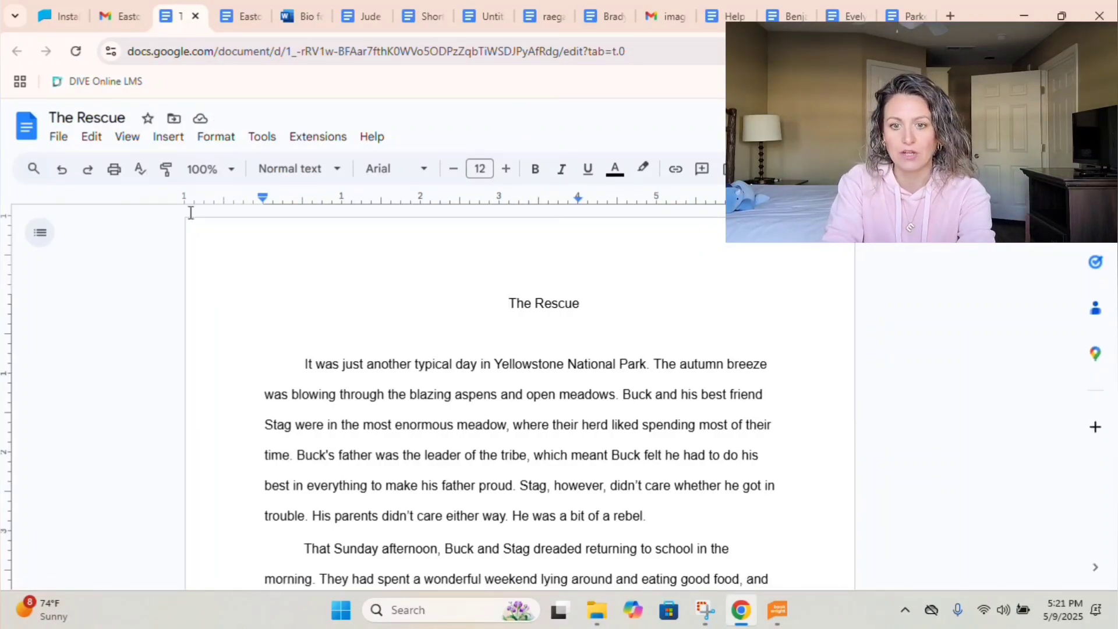
# Download The Rescue as the RTF 'Easton Short Story' into 2025 Short Stories.
pyautogui.click(58, 138)
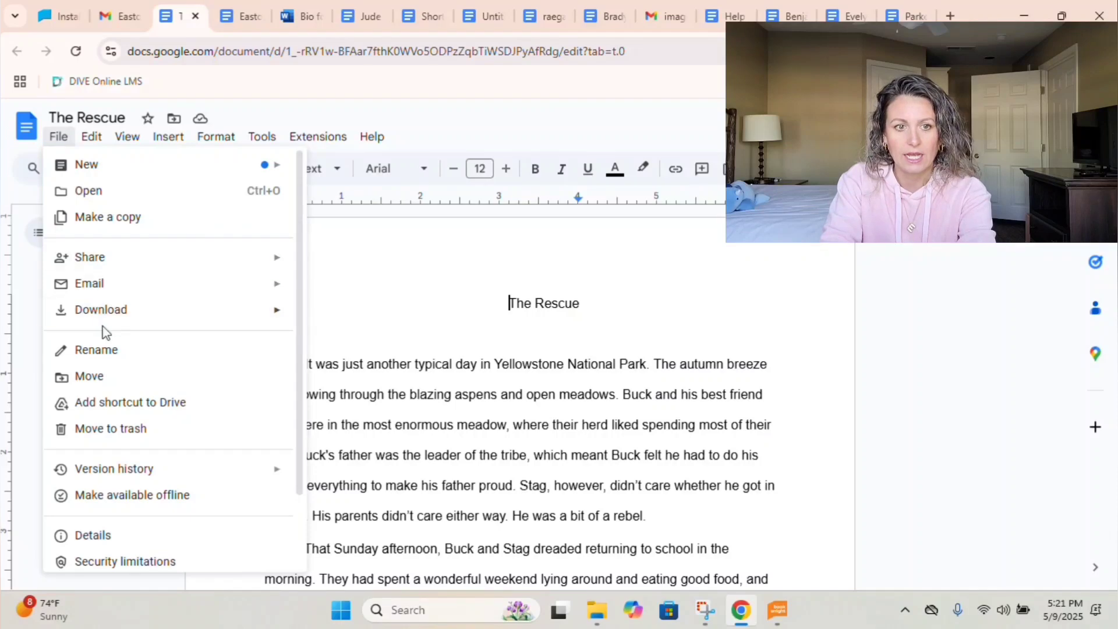
pyautogui.moveTo(105, 318)
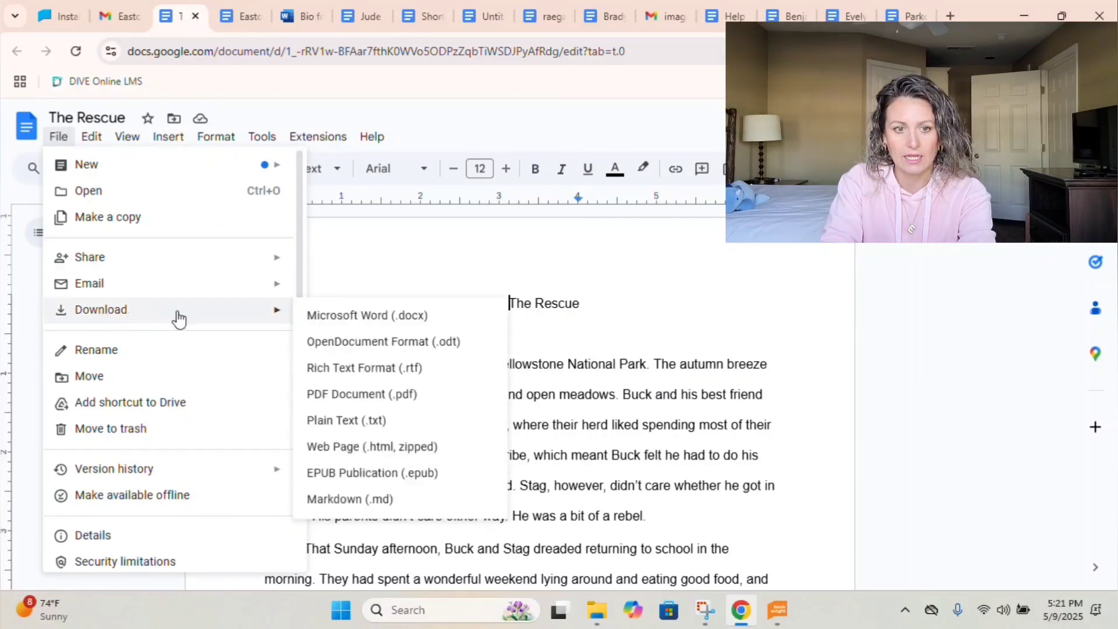
pyautogui.click(335, 395)
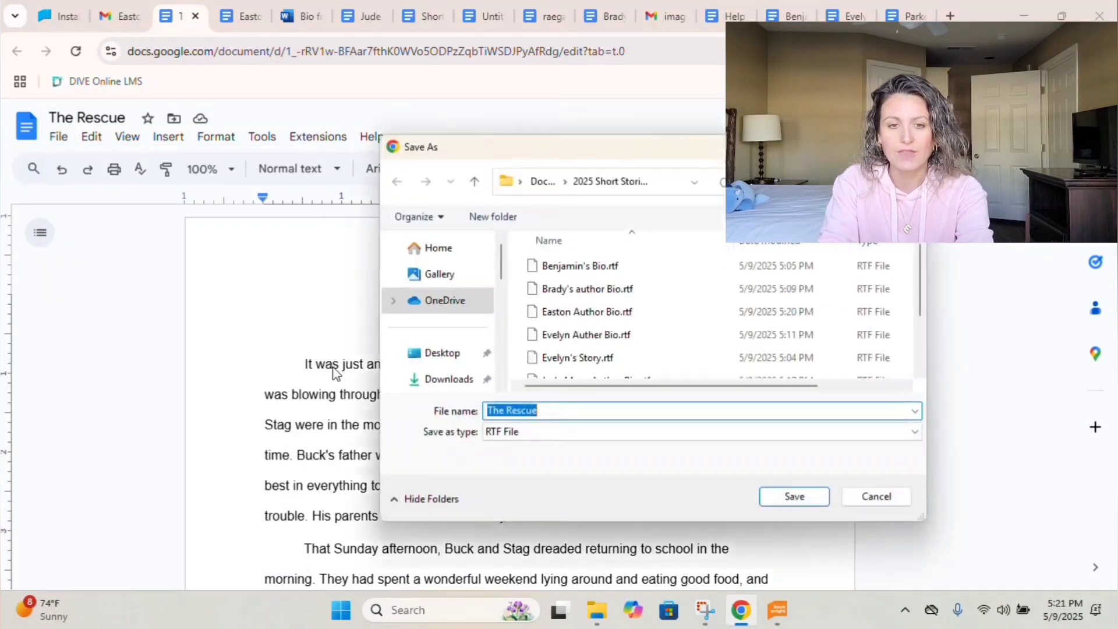
pyautogui.write('Easton')
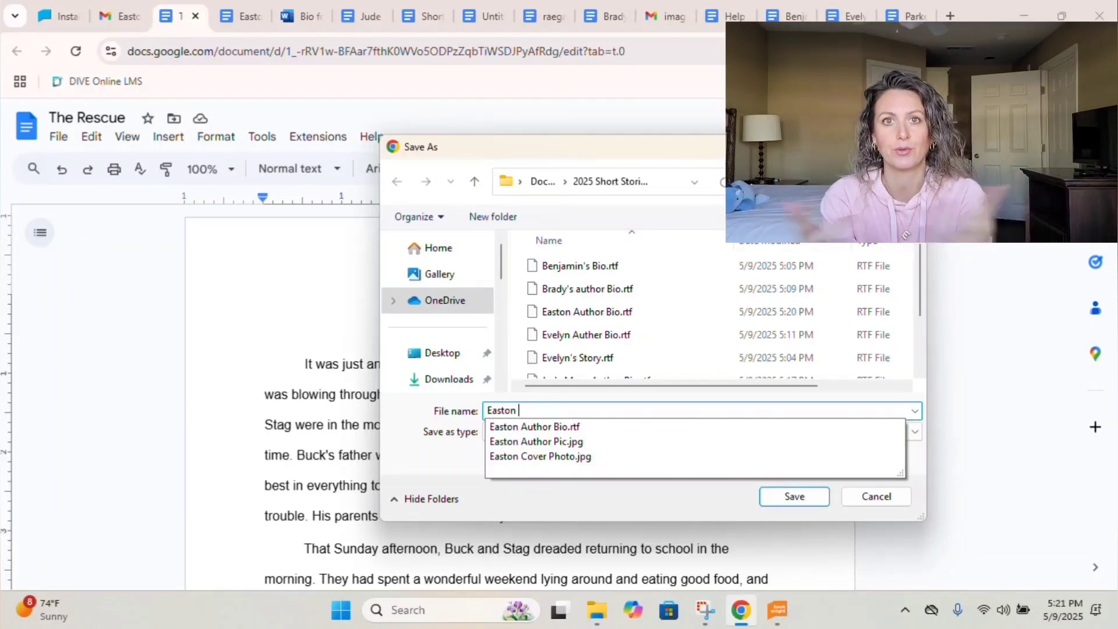
pyautogui.write('Short Story')
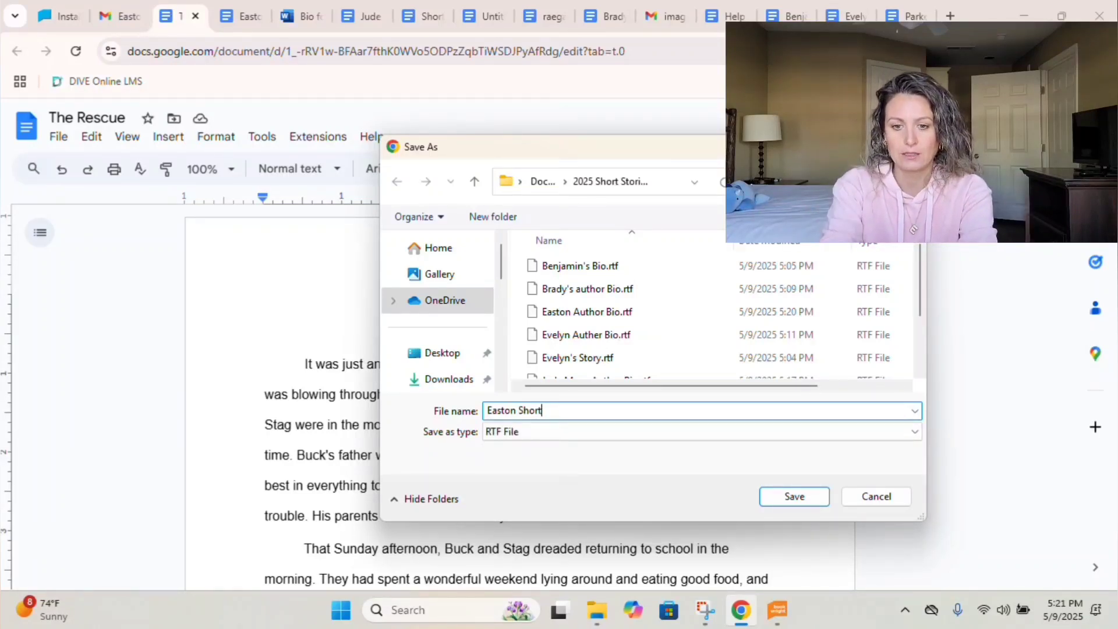
pyautogui.click(804, 503)
pyautogui.click(125, 17)
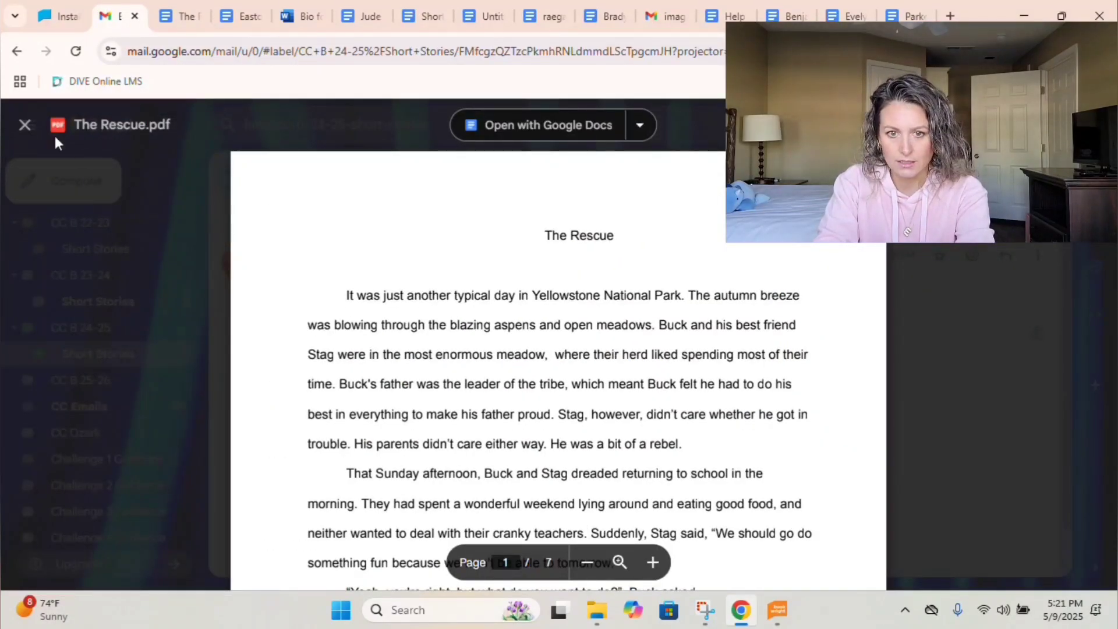
# Save the attachments as 'Kole Author Pic', 'Kole Cover Photo' and 'Kole Photo 1'.
pyautogui.click(25, 125)
pyautogui.click(229, 170)
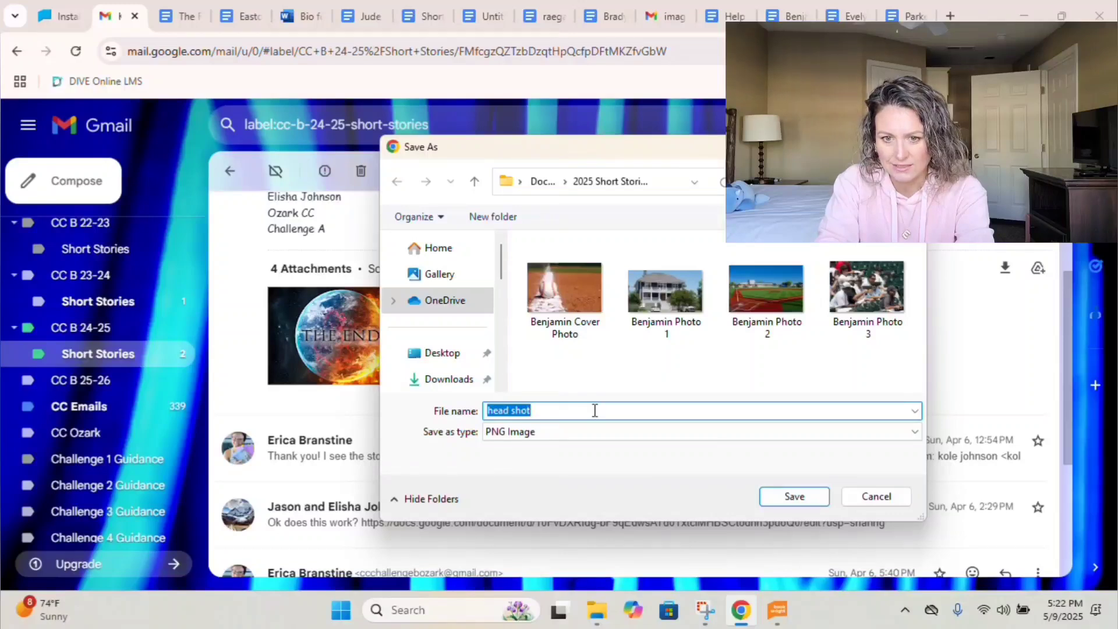
pyautogui.write('Kole Author Pic')
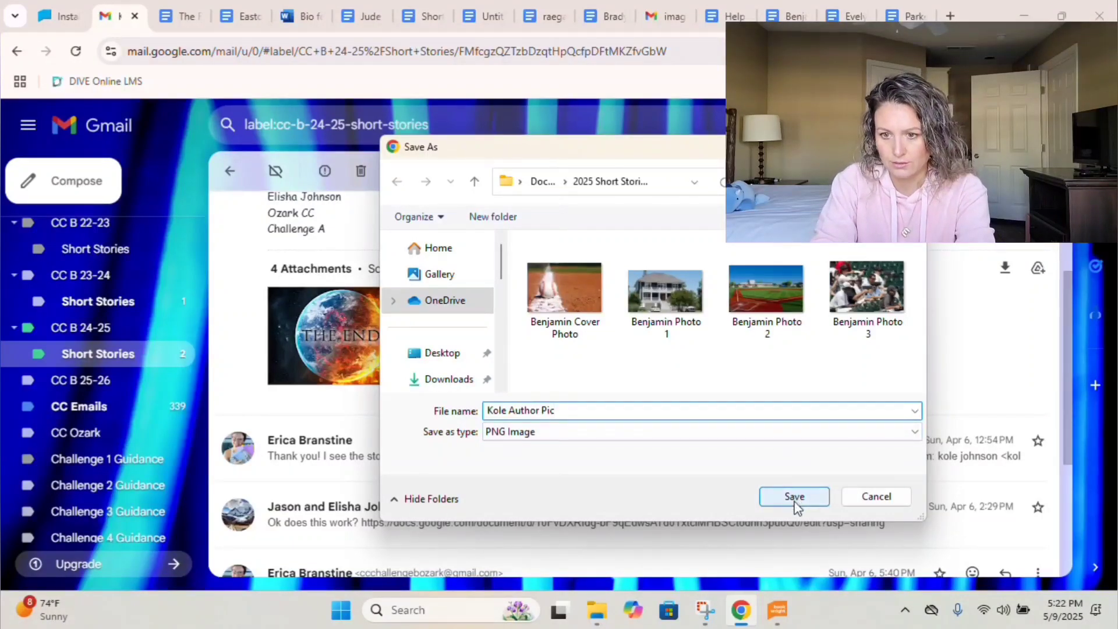
pyautogui.click(795, 498)
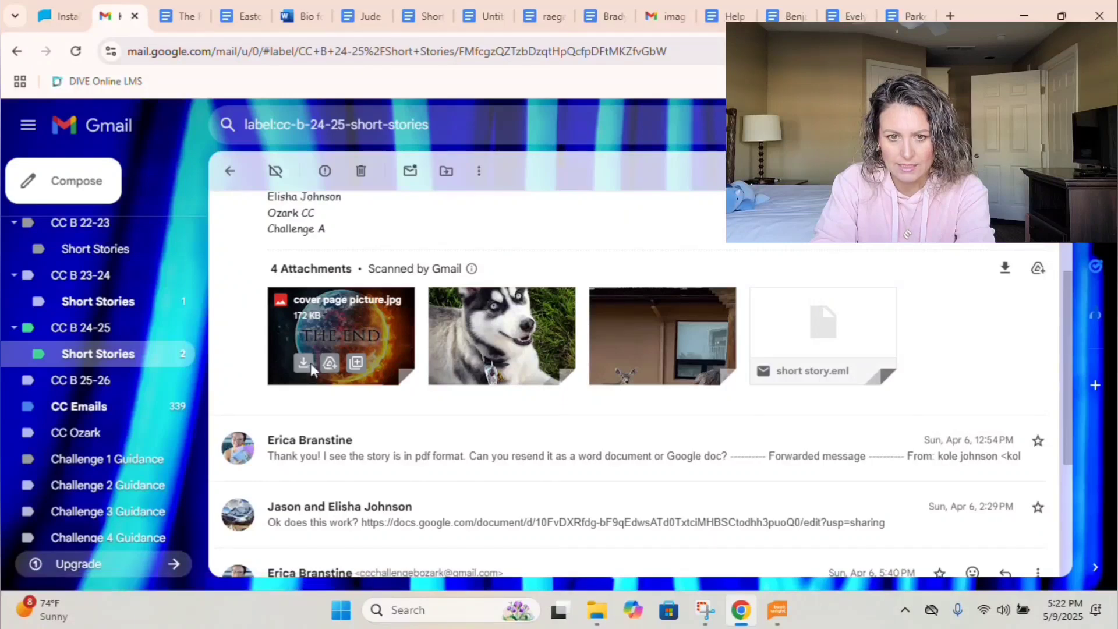
pyautogui.click(303, 362)
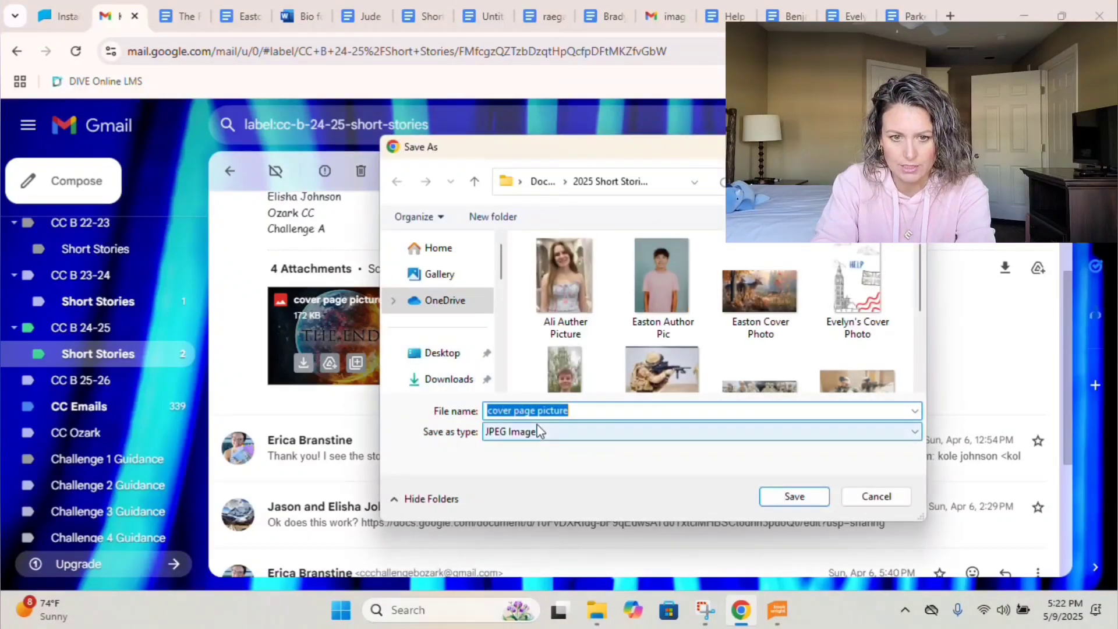
pyautogui.write('Kole Cover P')
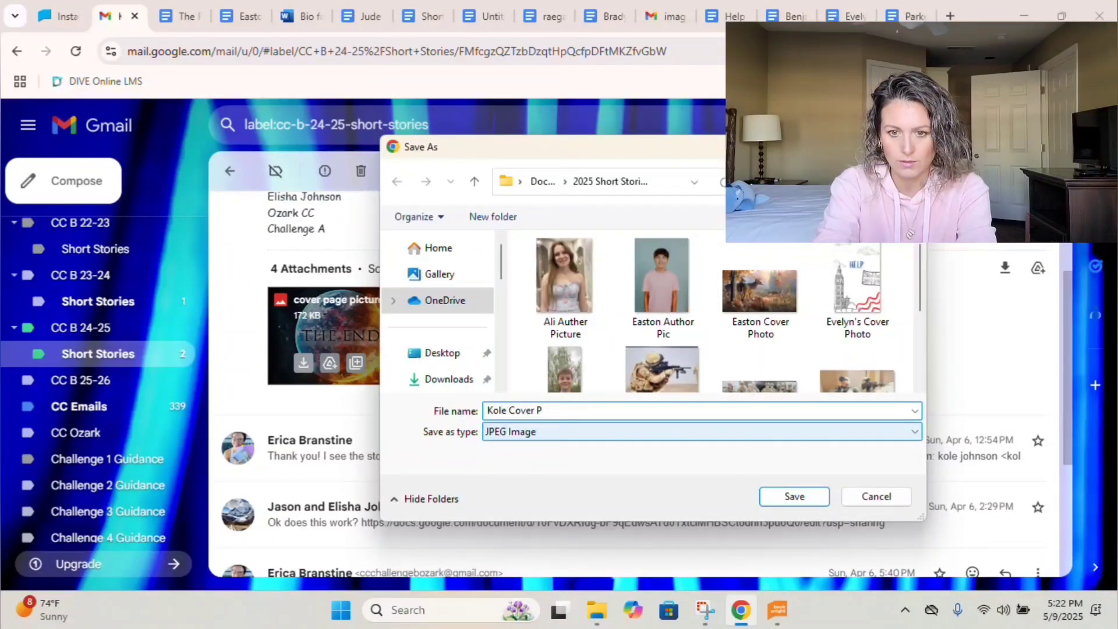
pyautogui.write('hoto')
pyautogui.click(781, 496)
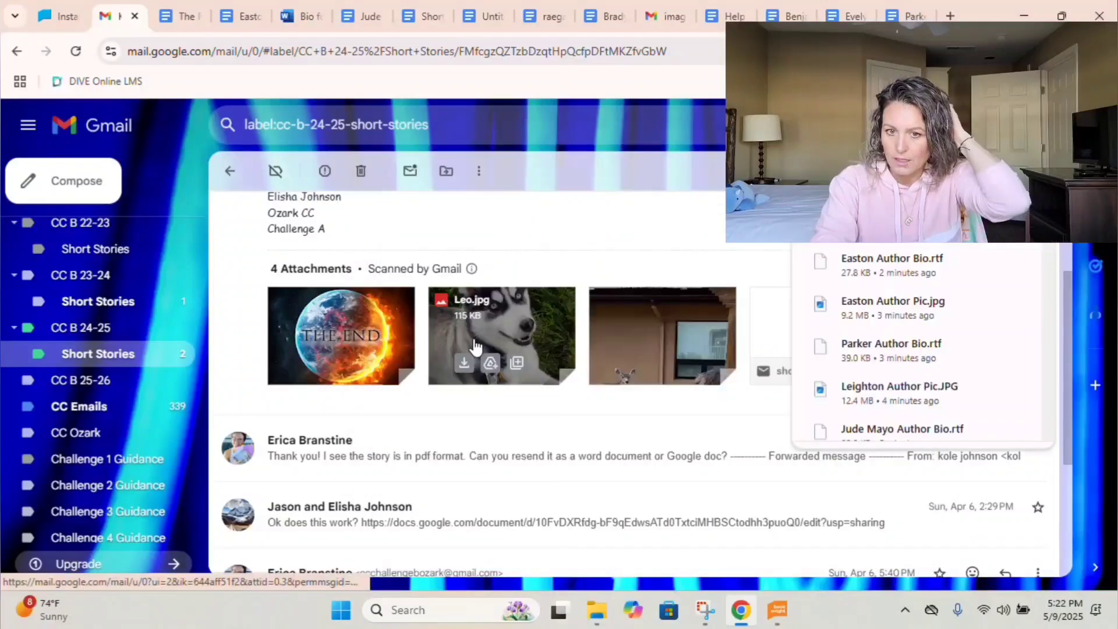
pyautogui.click(466, 363)
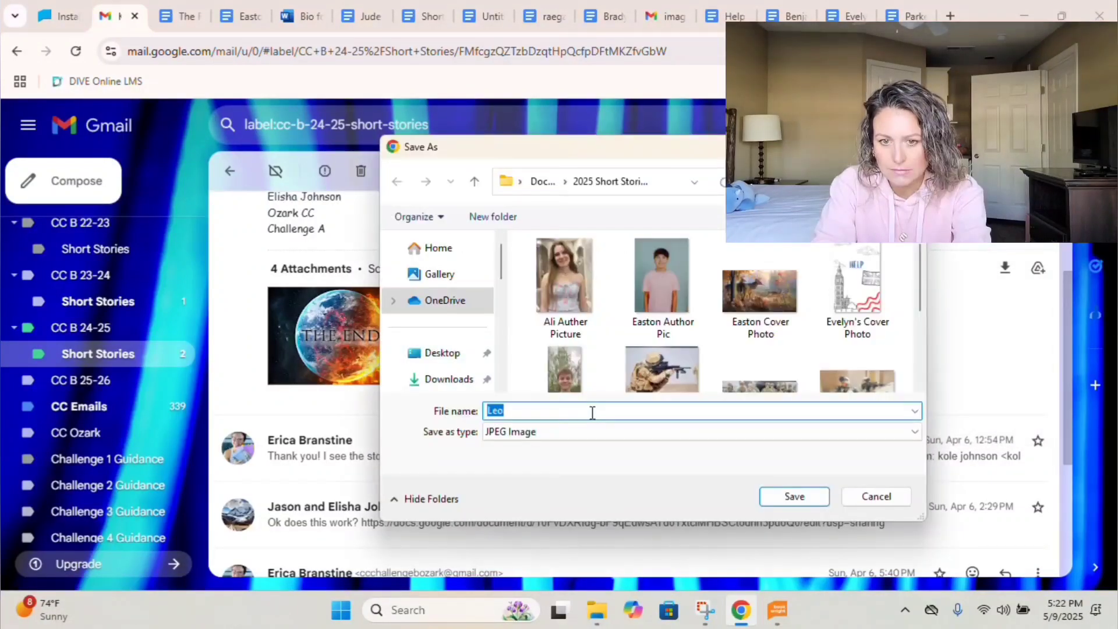
pyautogui.write('Kole Photo 1')
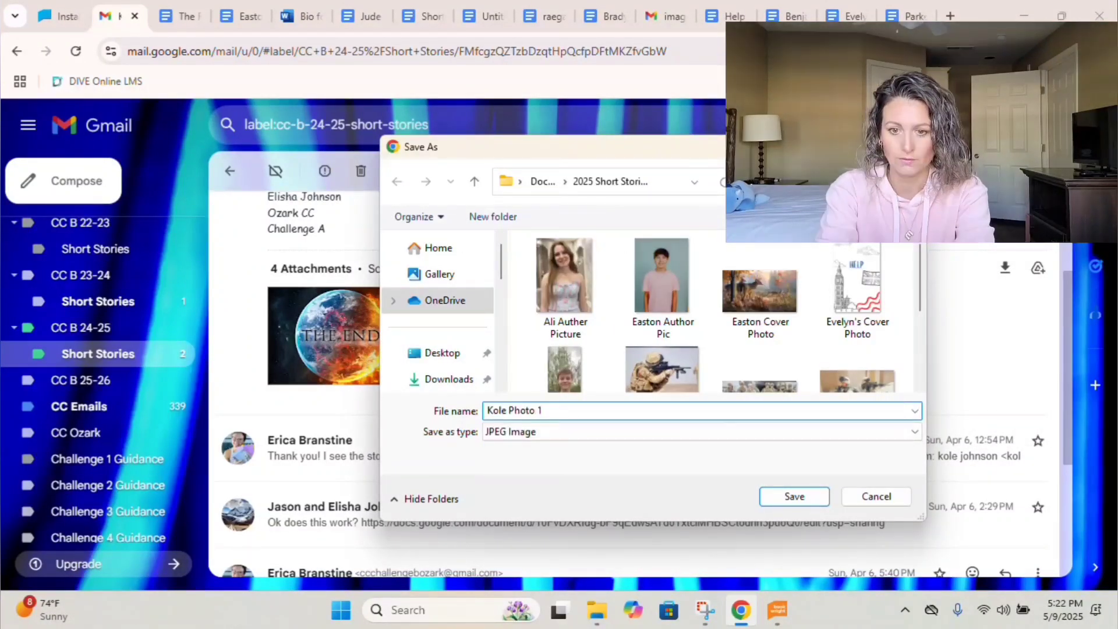
pyautogui.click(795, 496)
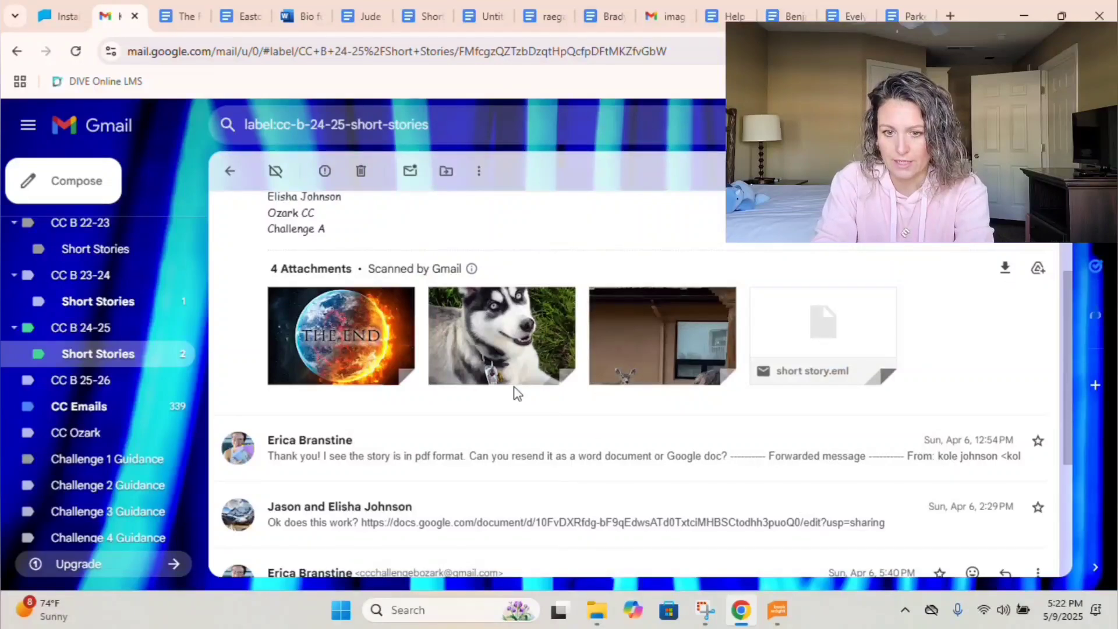
# Expand the replies in the thread and open the linked Google Doc of The End.
pyautogui.scroll(-1, 514, 392)
pyautogui.scroll(-1, 515, 391)
pyautogui.click(492, 322)
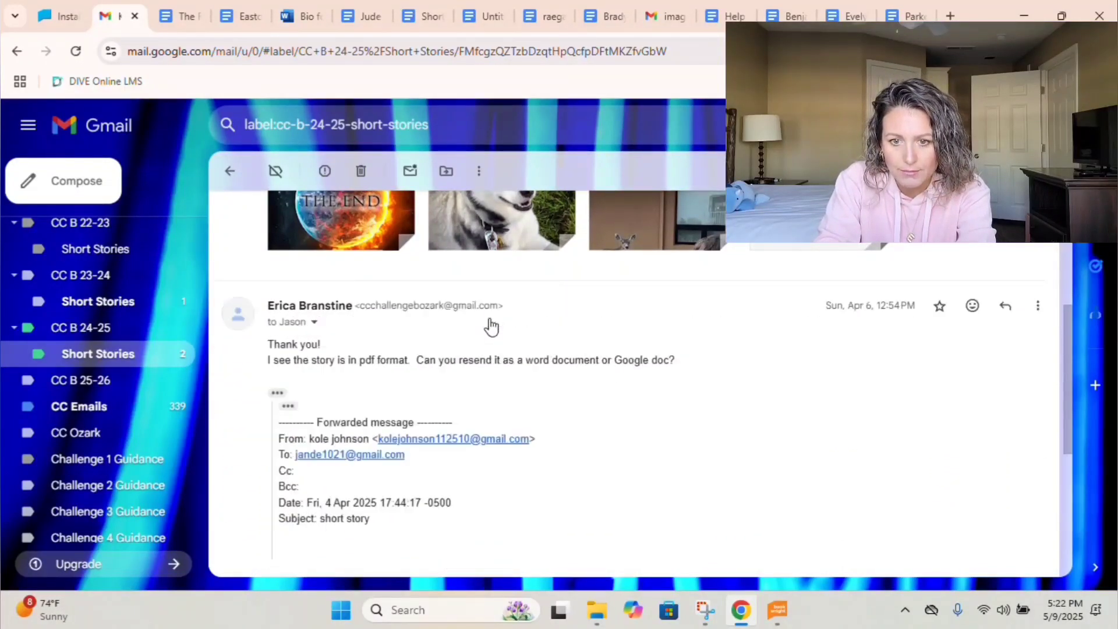
pyautogui.scroll(2, 744, 289)
pyautogui.scroll(-3, 744, 290)
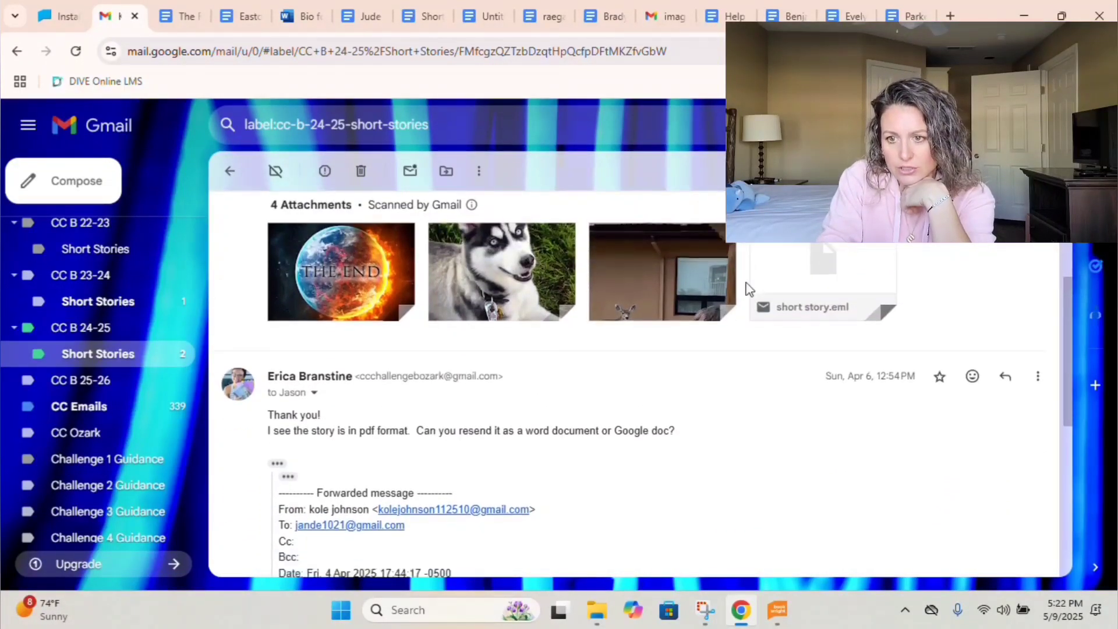
pyautogui.scroll(-3, 744, 290)
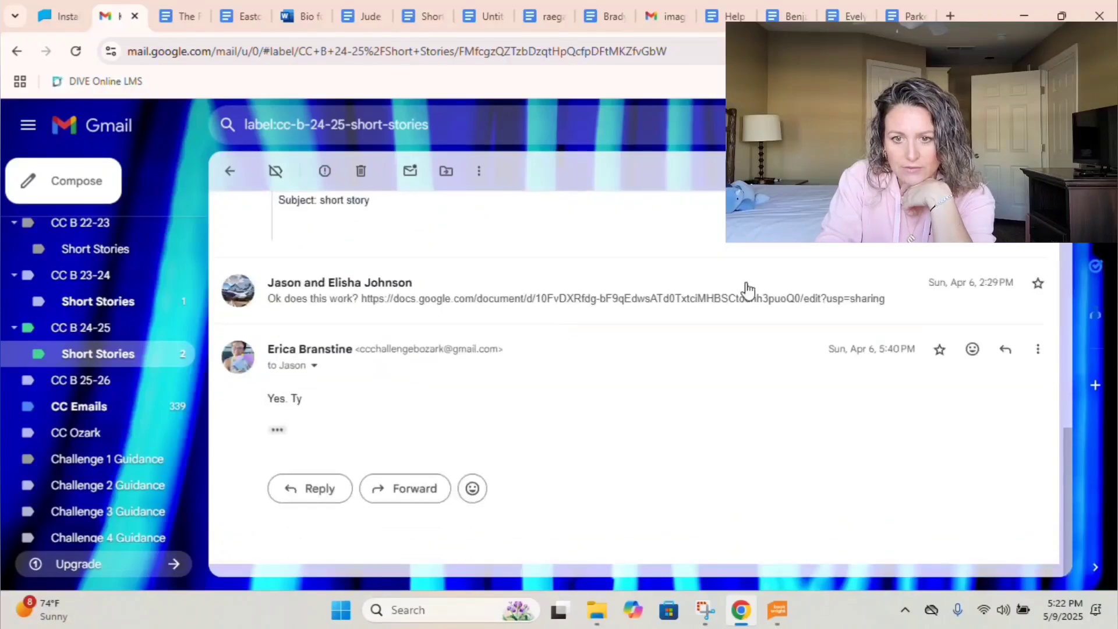
pyautogui.click(655, 308)
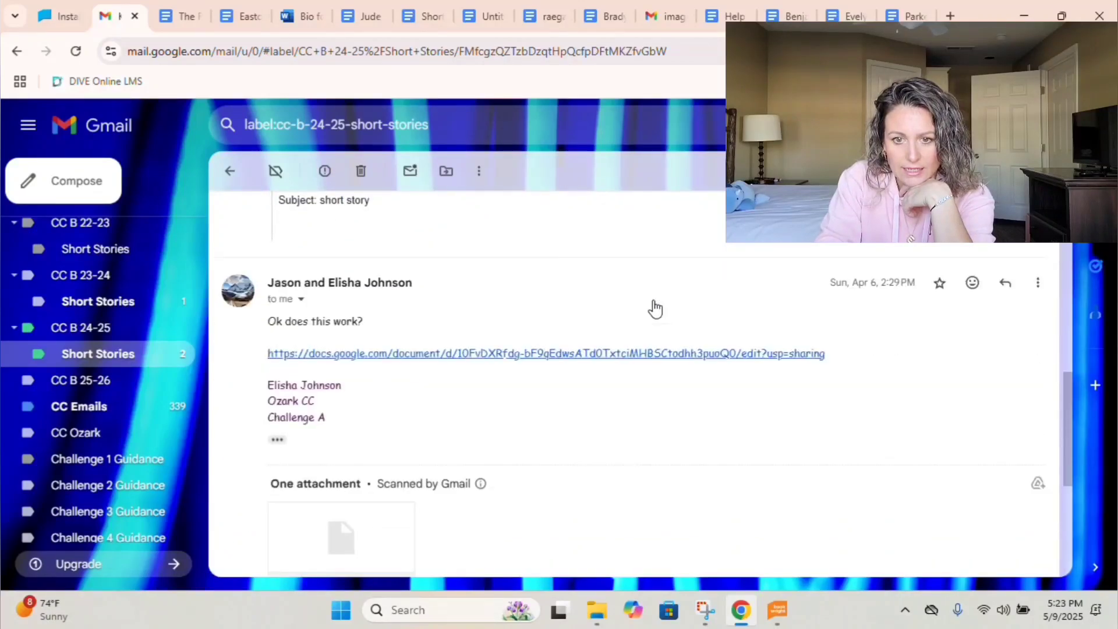
pyautogui.click(524, 354)
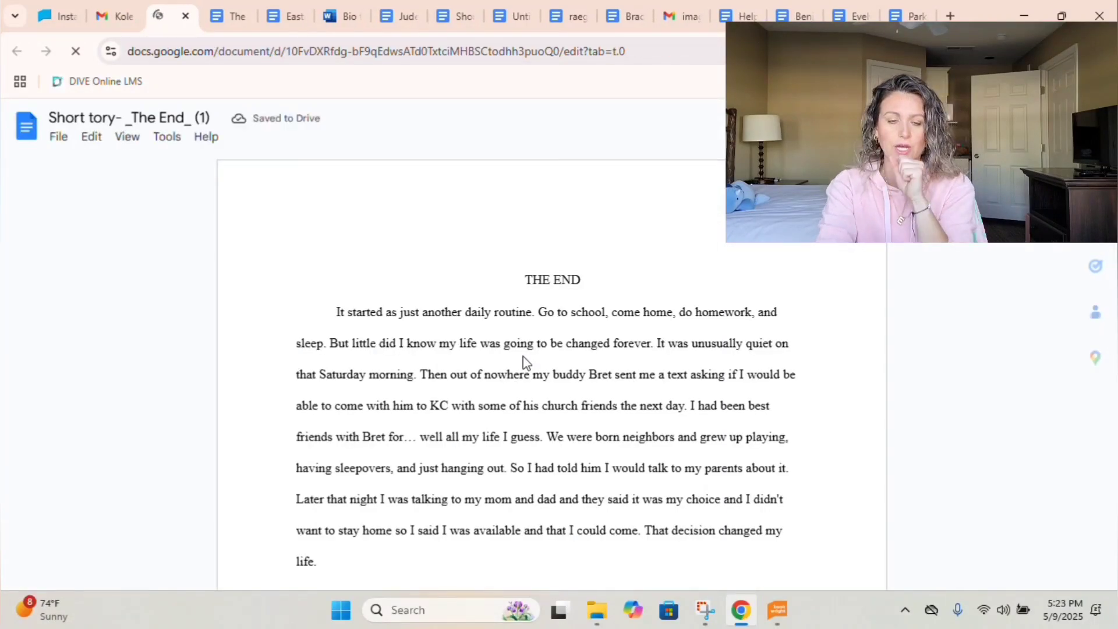
# Download The End as the RTF 'Kole Short Story' into 2025 Short Stories.
pyautogui.click(59, 136)
pyautogui.moveTo(153, 314)
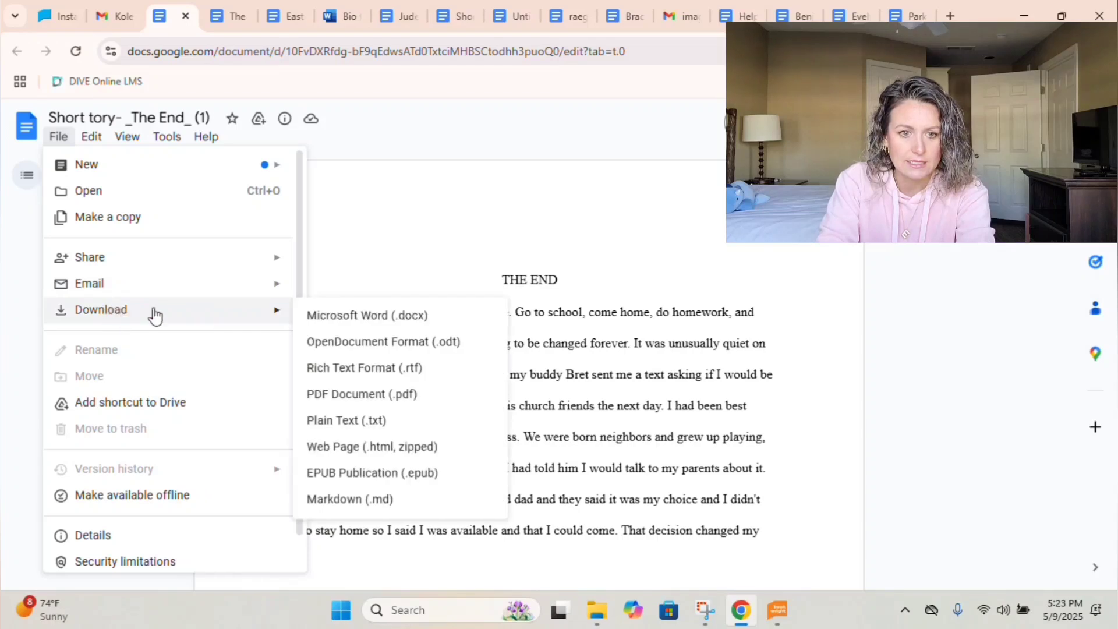
pyautogui.click(325, 369)
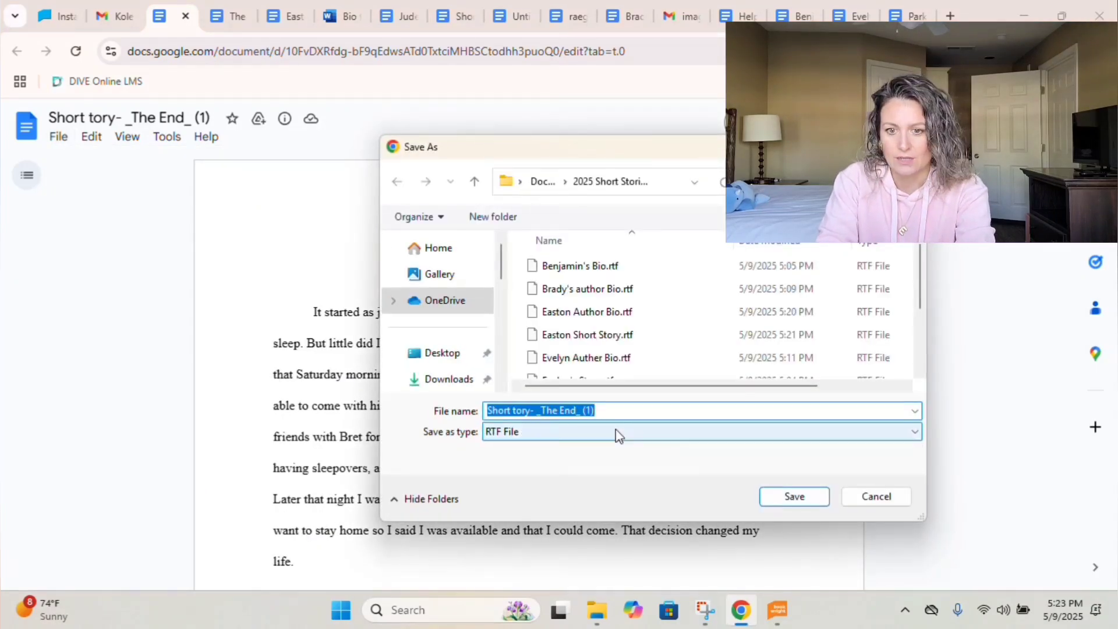
pyautogui.write('Kole Short Story')
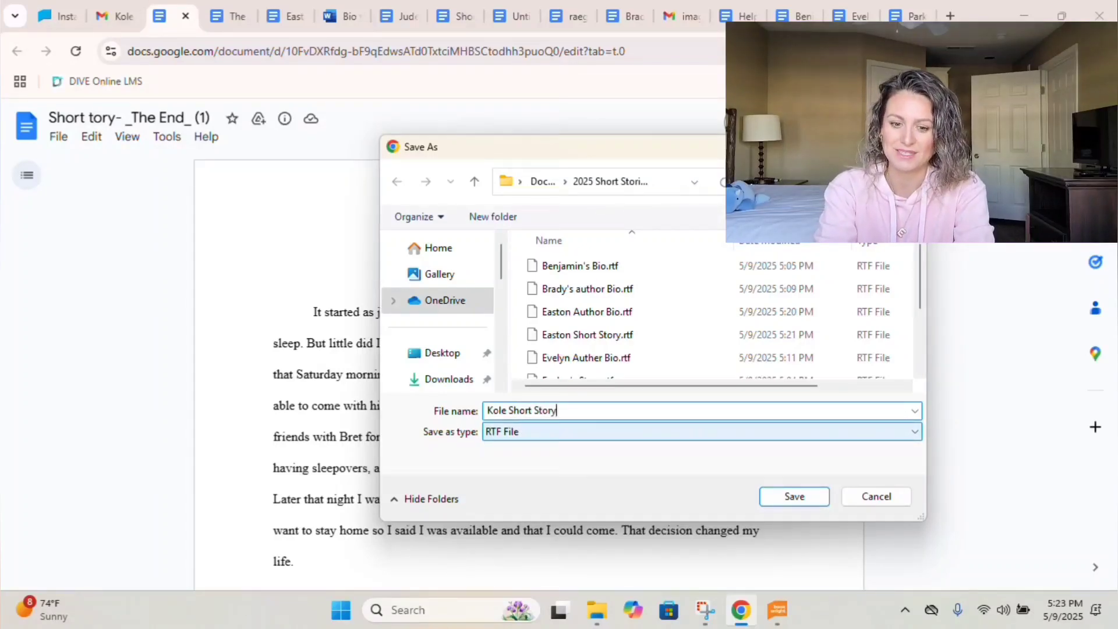
pyautogui.click(804, 501)
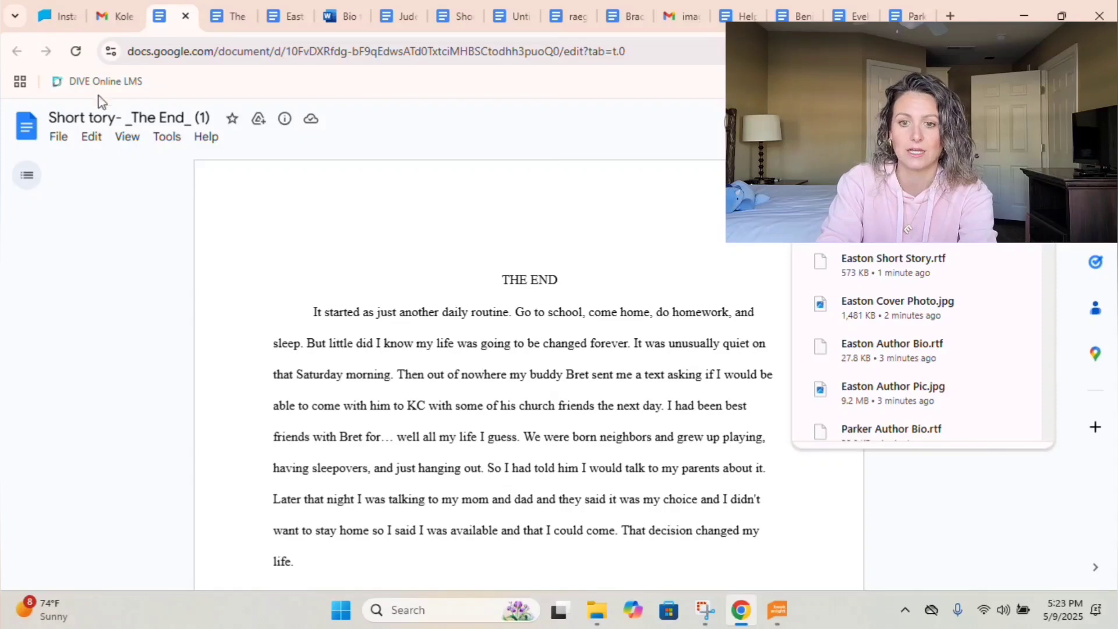
# Open the shared Author bio Google Doc from its sharing email.
pyautogui.click(100, 22)
pyautogui.click(495, 327)
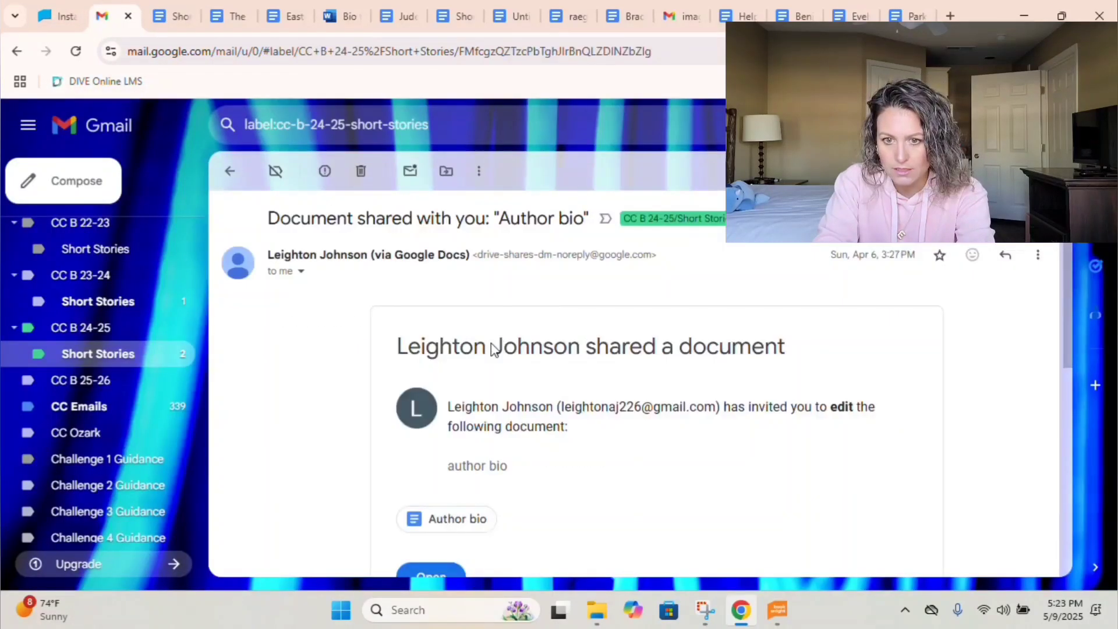
pyautogui.click(472, 468)
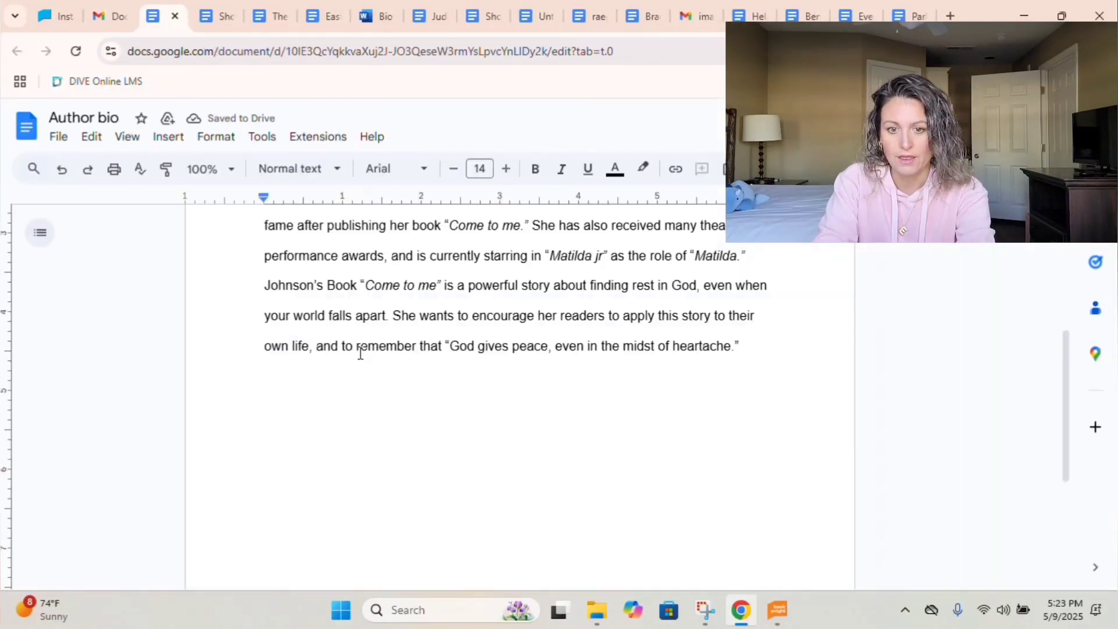
pyautogui.scroll(3, 359, 352)
pyautogui.scroll(3, 360, 352)
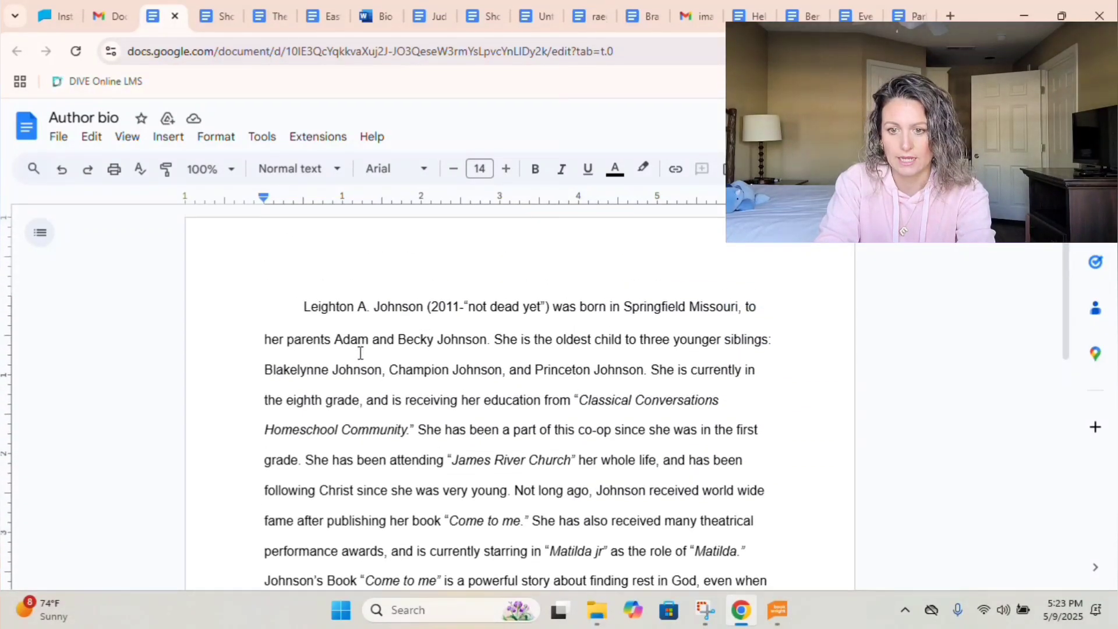
pyautogui.scroll(-5, 359, 352)
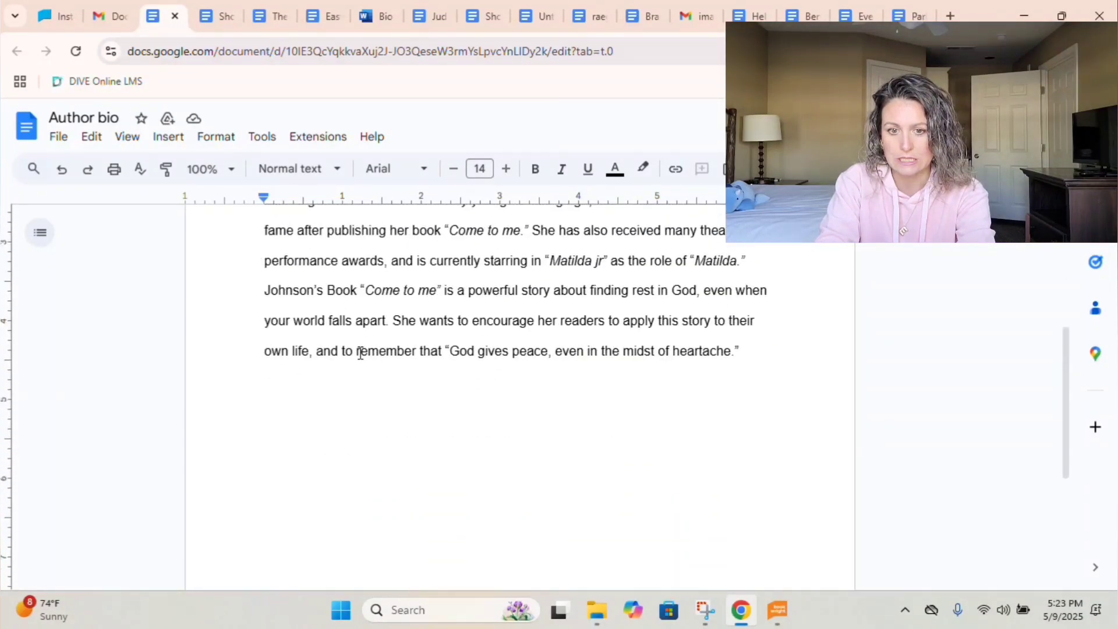
pyautogui.scroll(5, 360, 352)
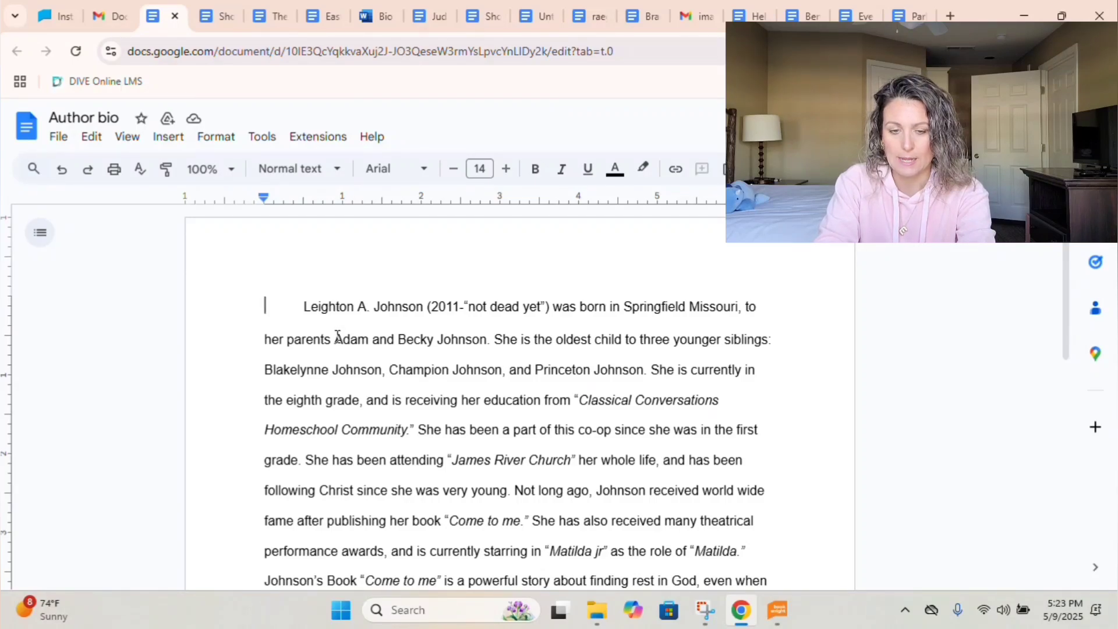
pyautogui.hotkey('ctrl', 'shift', 'Tab')
pyautogui.scroll(-5, 545, 355)
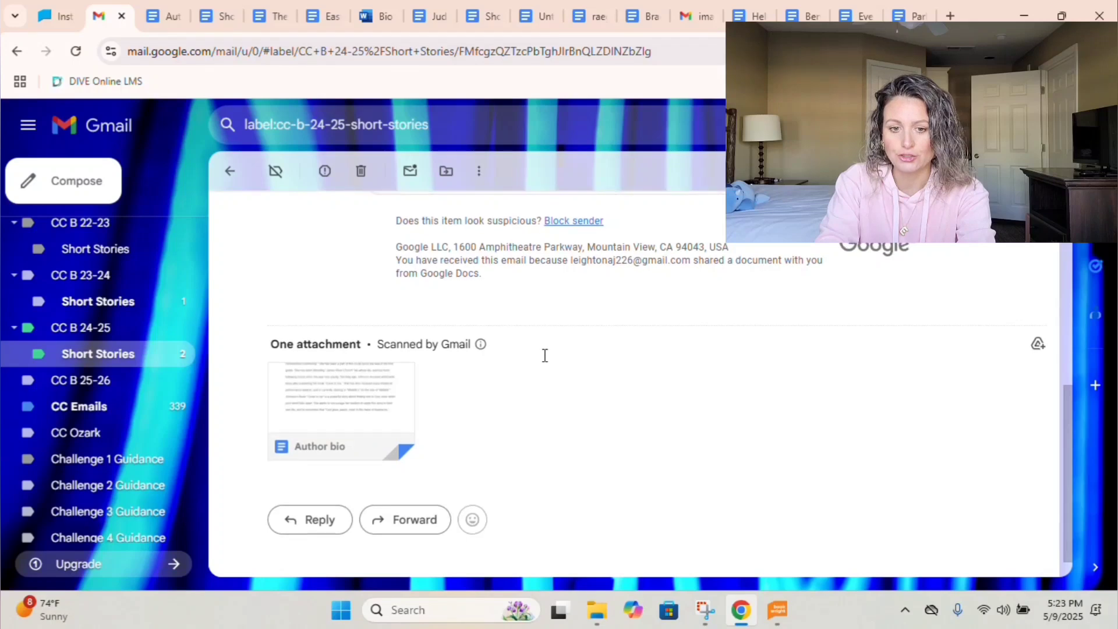
pyautogui.scroll(3, 545, 356)
pyautogui.scroll(-2, 545, 355)
pyautogui.scroll(3, 544, 356)
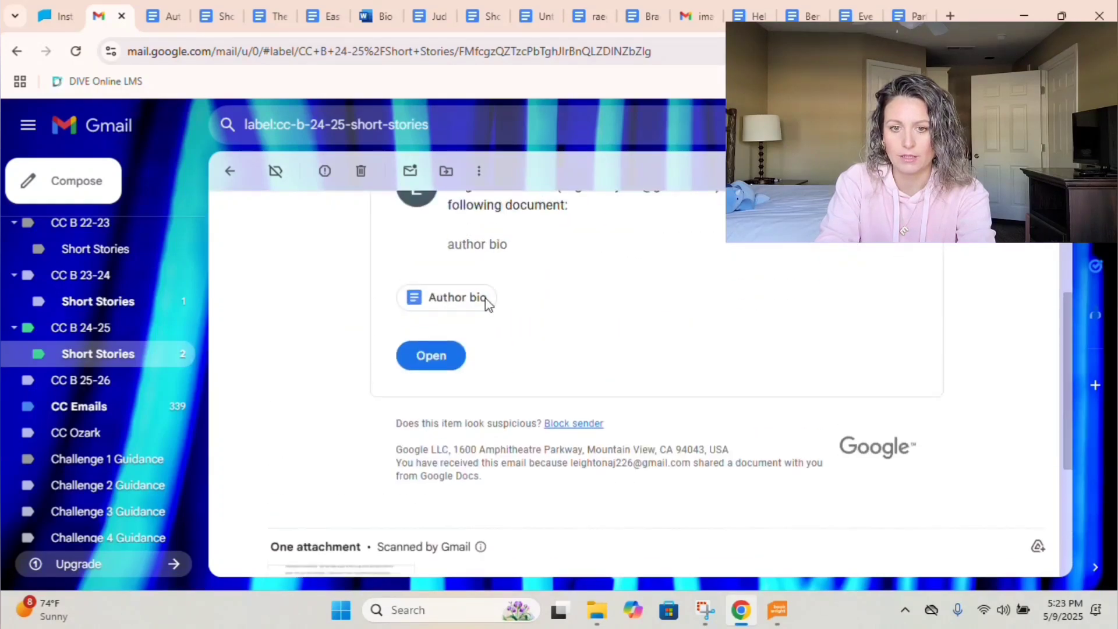
pyautogui.click(484, 304)
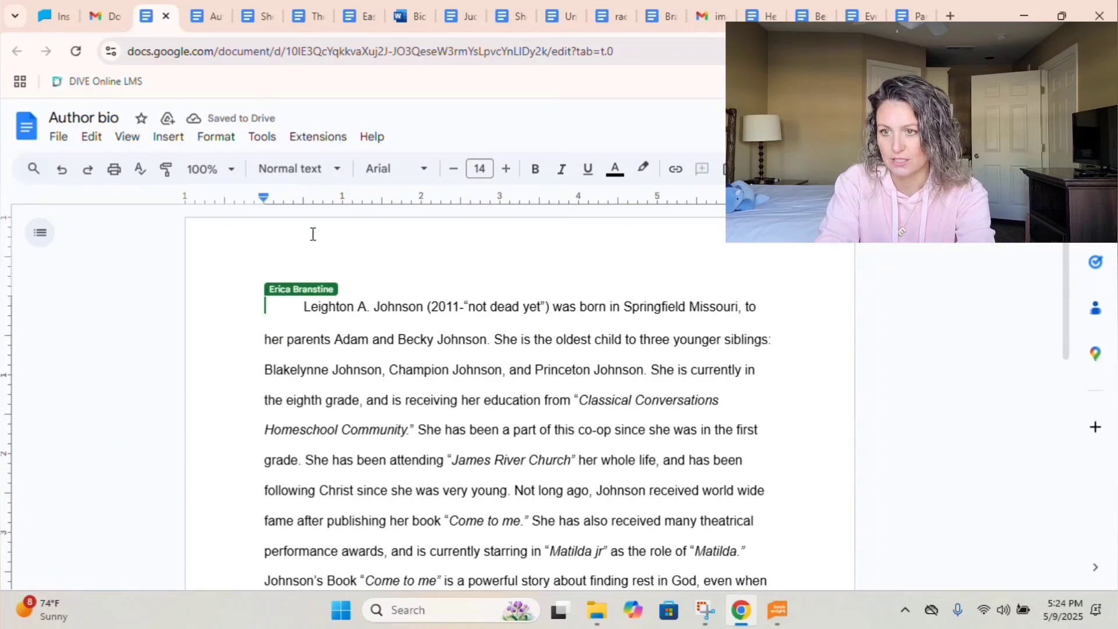
# Download the bio as the RTF 'Leighton Author Bio' and return to the email list.
pyautogui.click(58, 138)
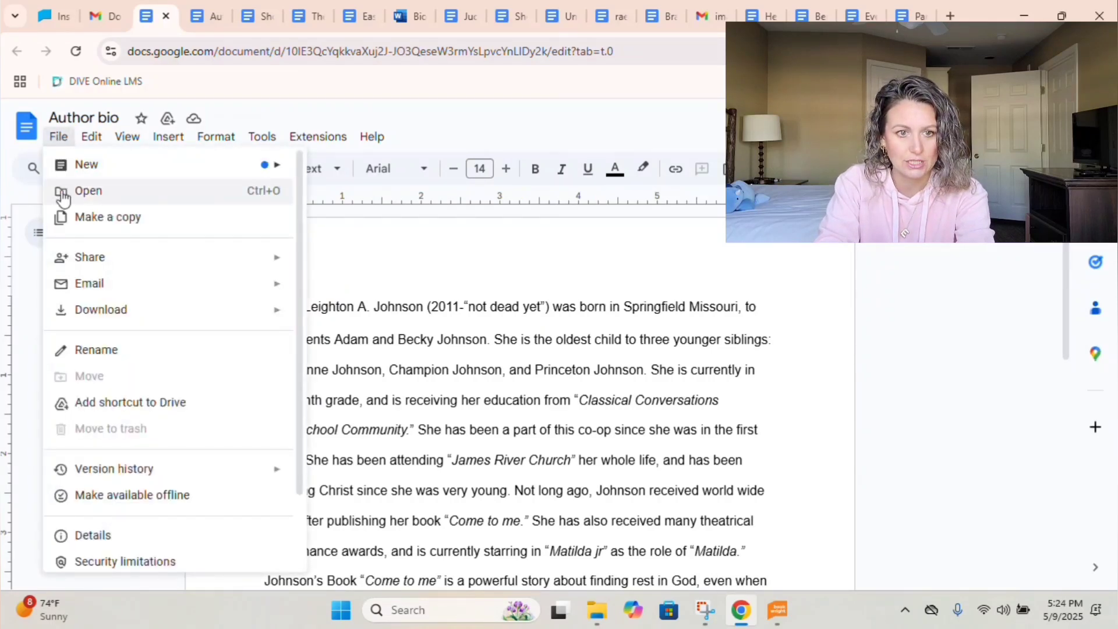
pyautogui.moveTo(101, 309)
pyautogui.click(454, 364)
pyautogui.doubleClick(584, 289)
pyautogui.click(582, 438)
pyautogui.write('ighton Author Bio')
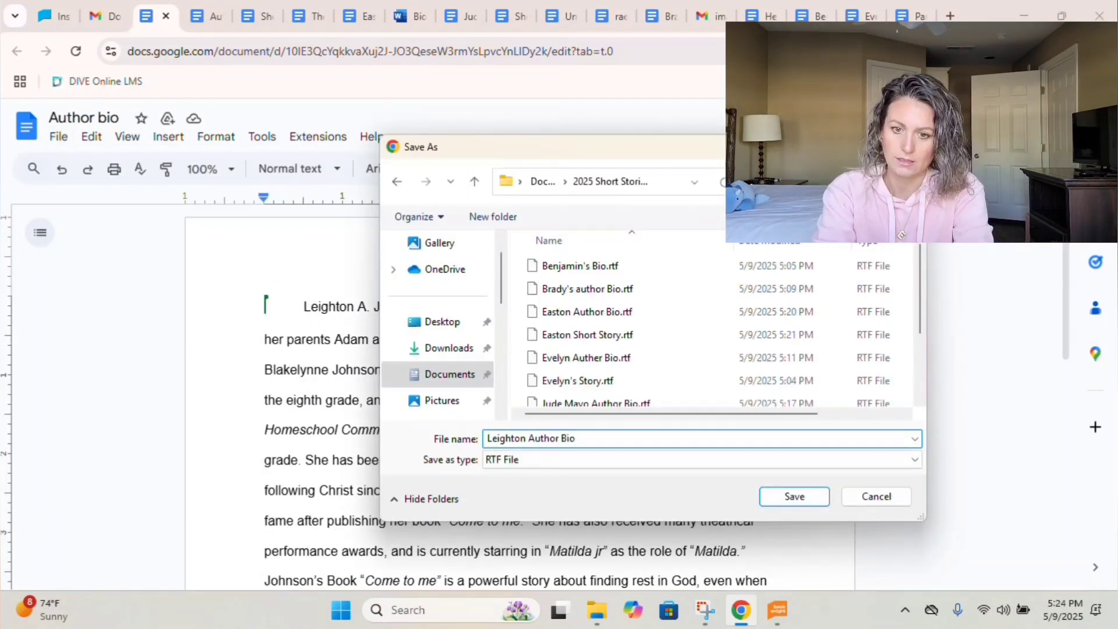
pyautogui.click(811, 500)
pyautogui.click(105, 16)
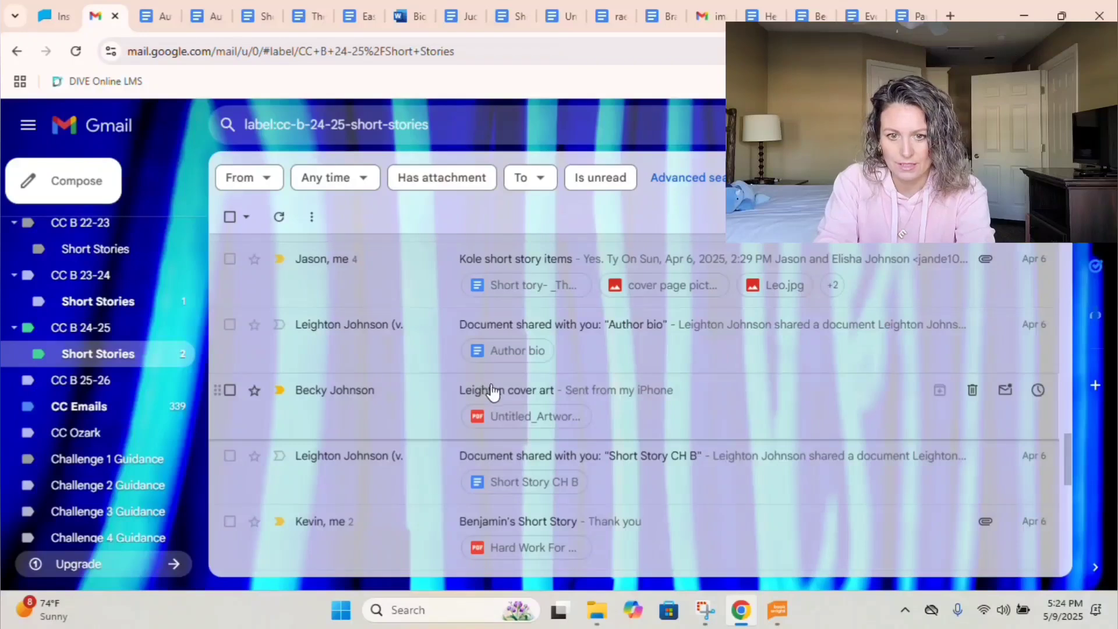
# Open the cover art email and cancel saving its PDF as 'Leighton Cover'.
pyautogui.click(491, 391)
pyautogui.click(303, 474)
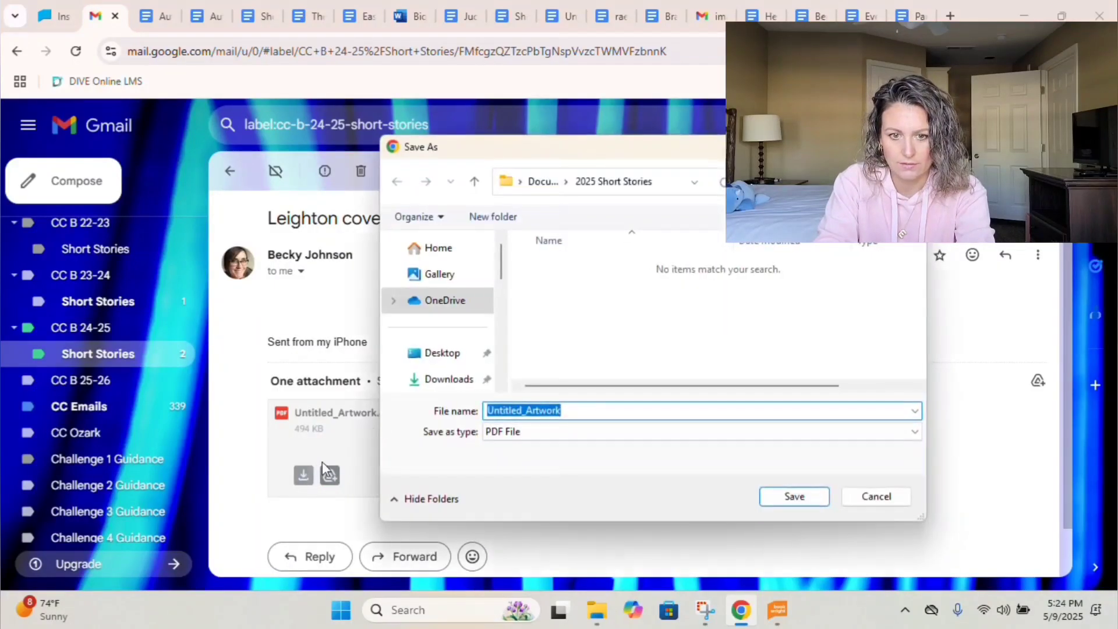
pyautogui.write('Leighton Cover Art')
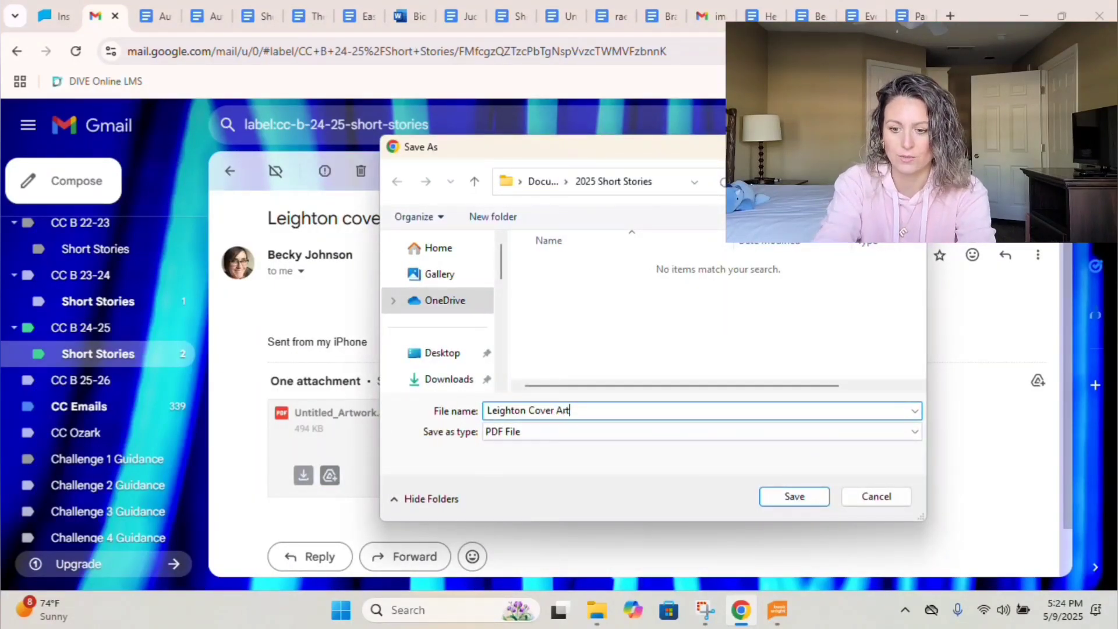
pyautogui.click(877, 496)
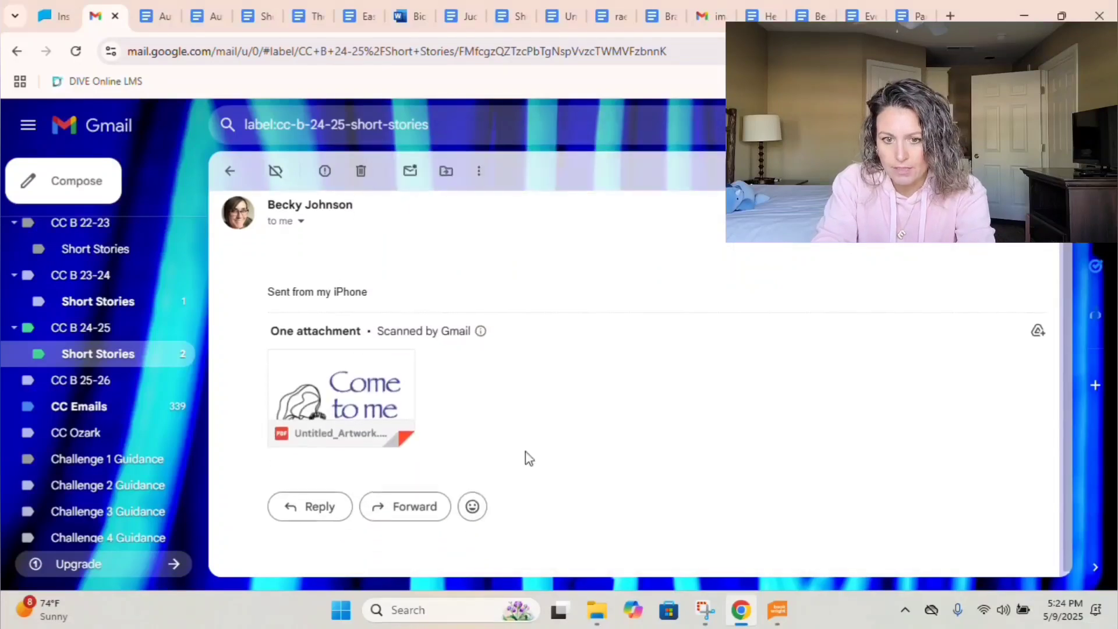
# Preview the 'Come to me' artwork PDF, then close the viewer.
pyautogui.click(354, 402)
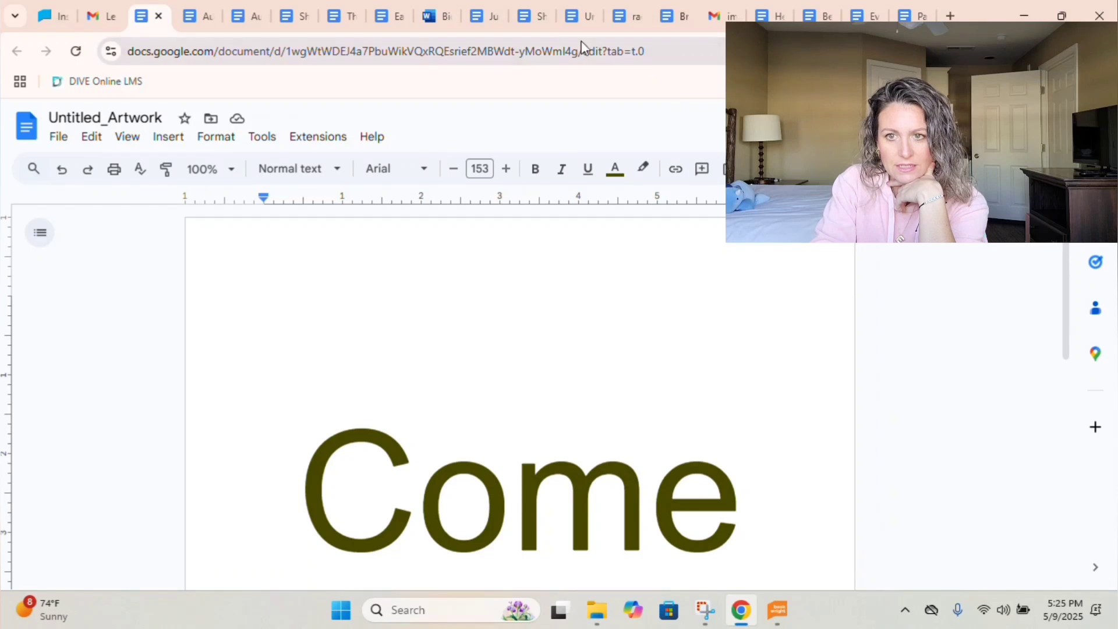
pyautogui.hotkey('ctrl', 'shift', 'Tab')
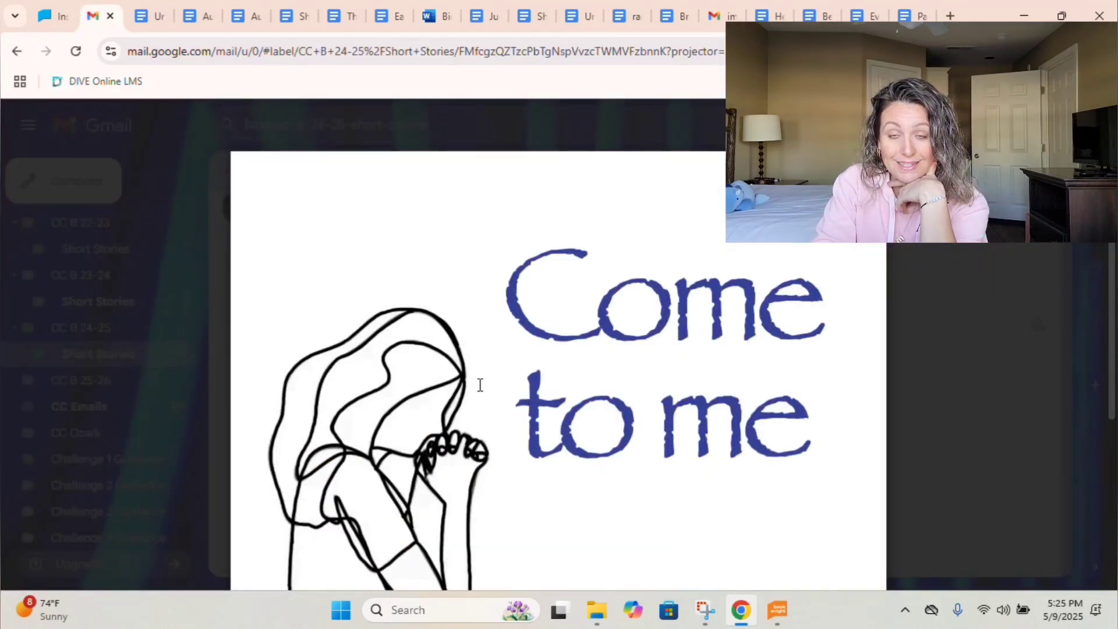
pyautogui.scroll(-4, 479, 381)
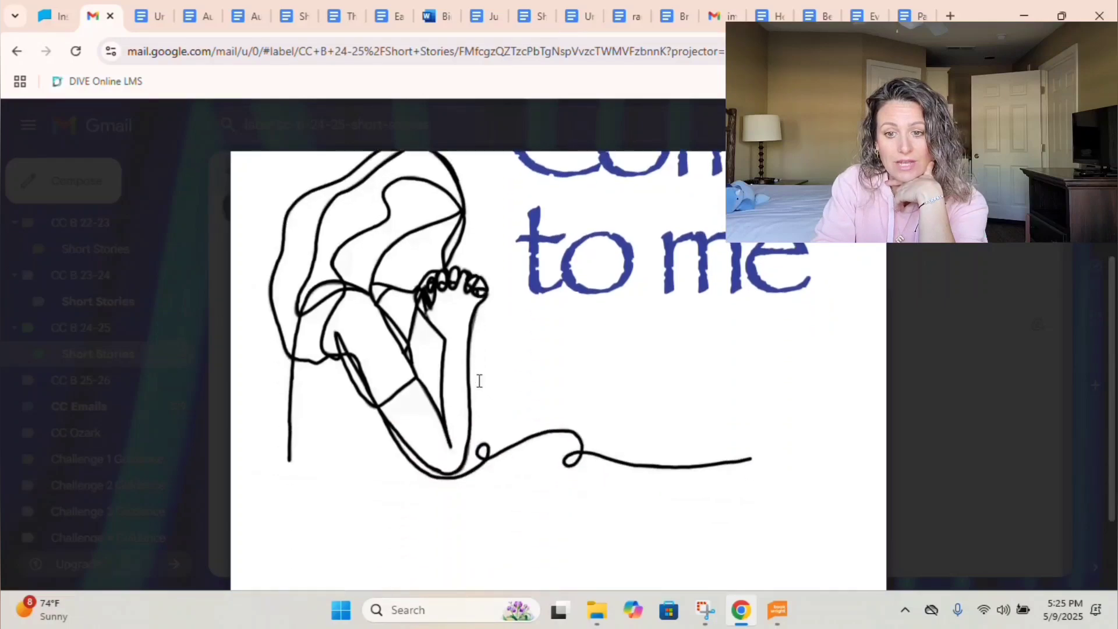
pyautogui.scroll(4, 478, 381)
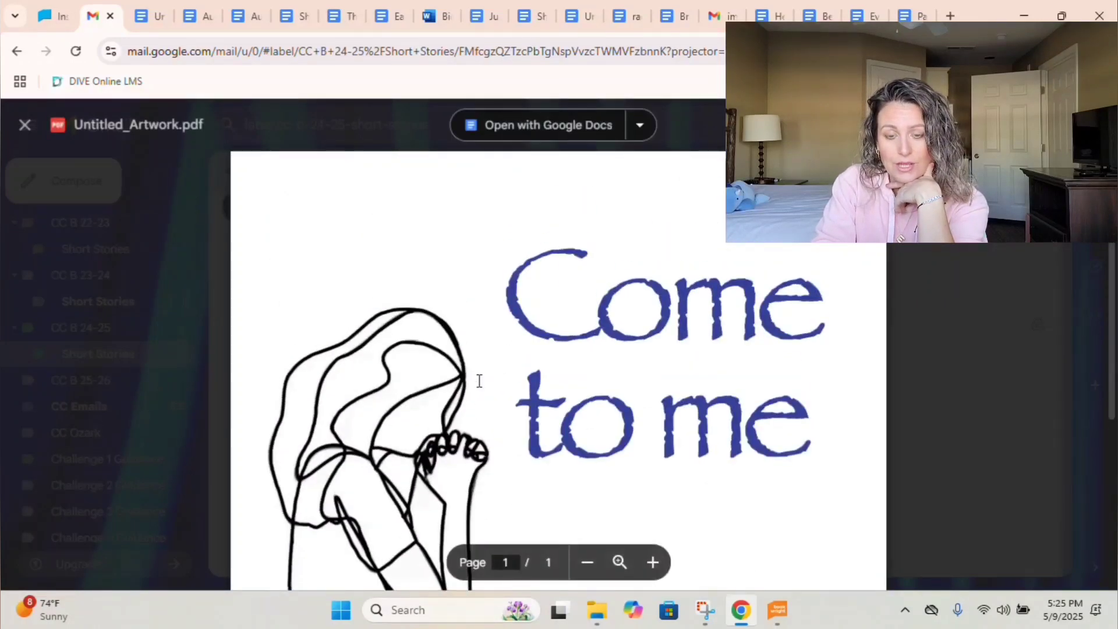
pyautogui.scroll(-4, 479, 380)
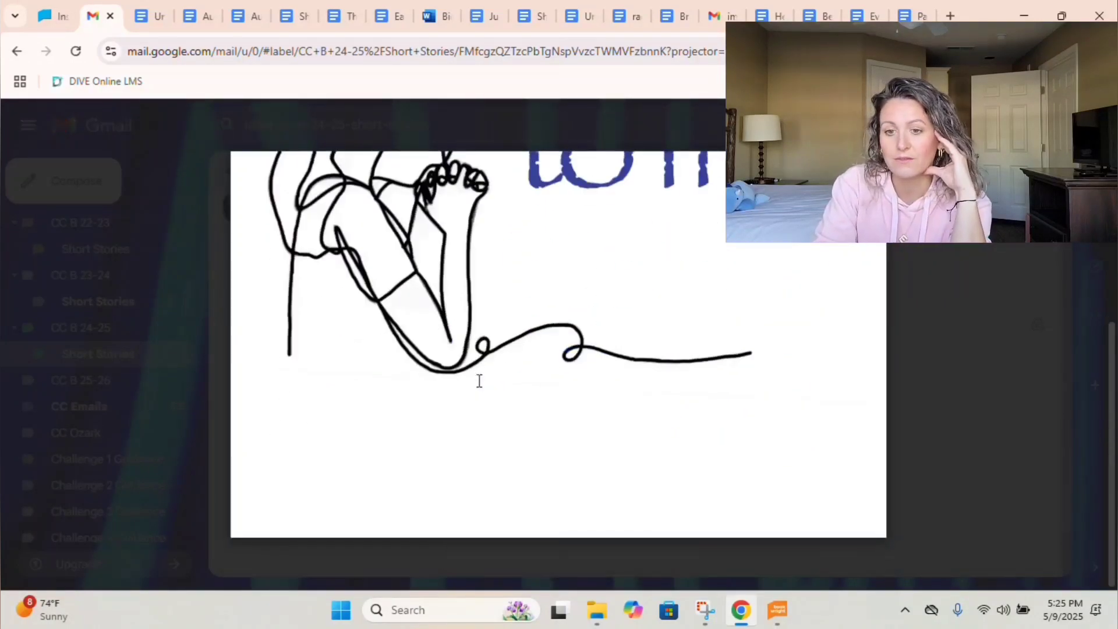
pyautogui.scroll(4, 479, 381)
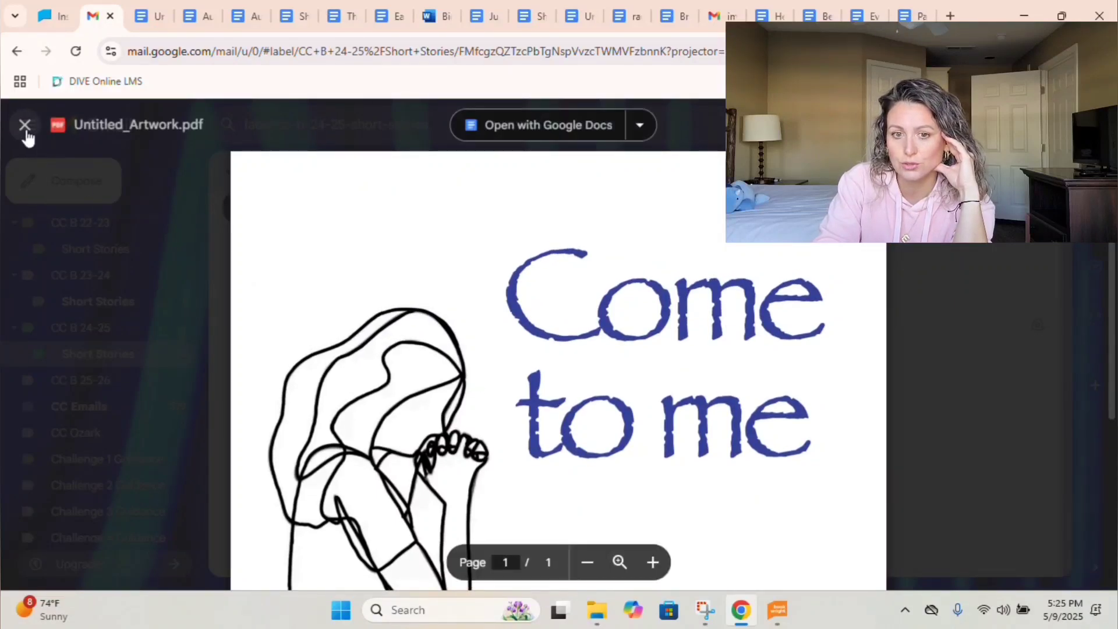
pyautogui.click(25, 125)
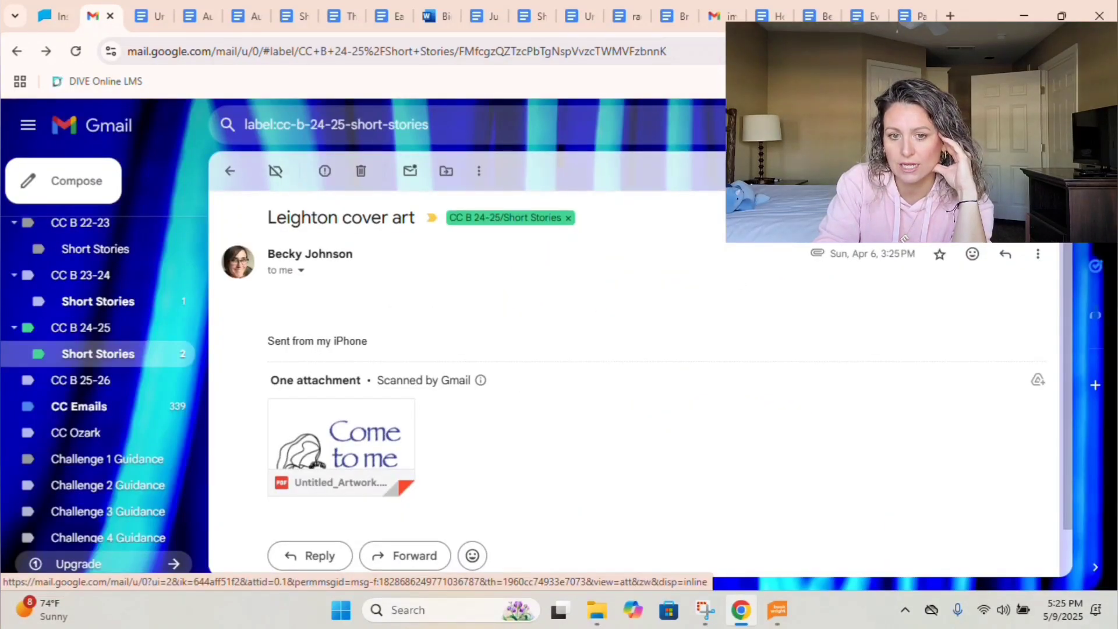
# Reply asking for the artwork as a picture, png, or jpeg, accept the comma fix, and send.
pyautogui.click(1019, 258)
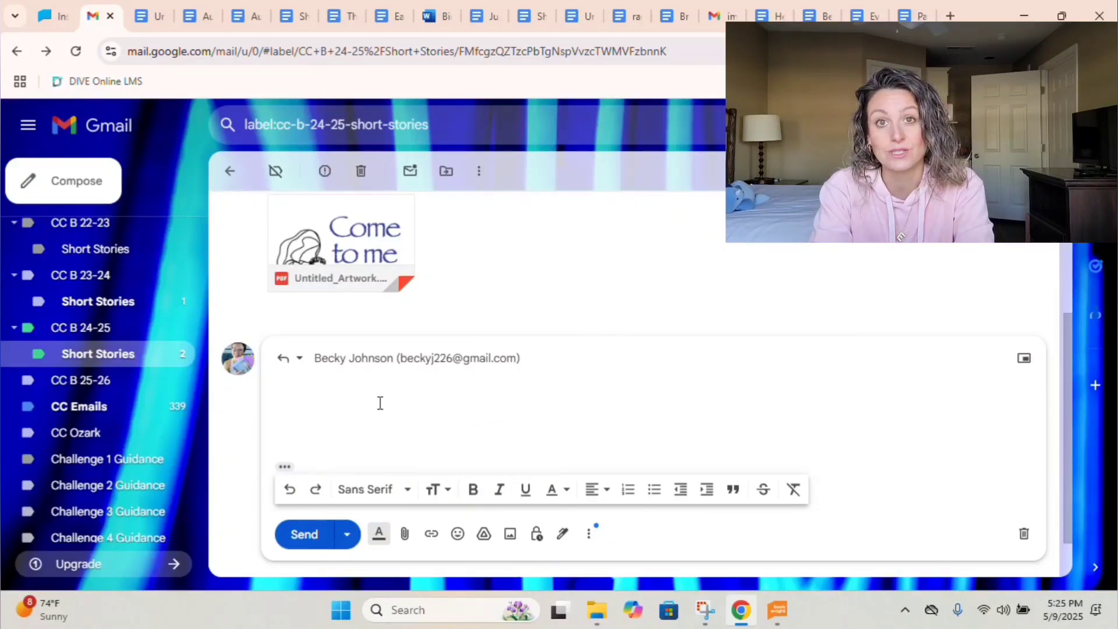
pyautogui.write('Hi! I cann')
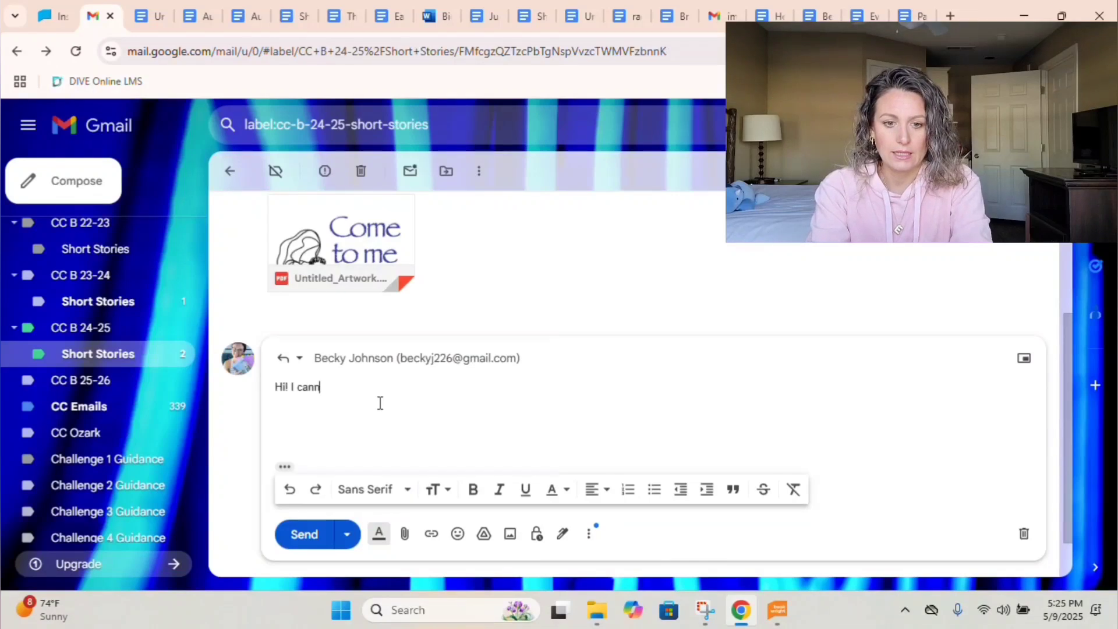
pyautogui.write('ot use pdf formats. What program did you make this in? Can ou')
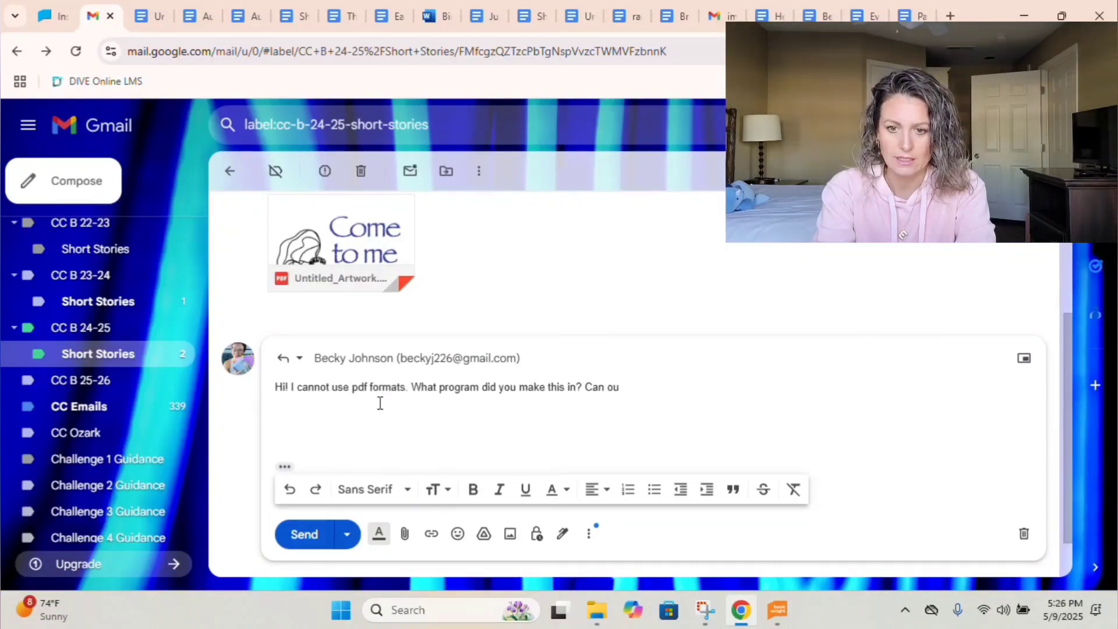
pyautogui.press('BackSpace')
pyautogui.press('BackSpace')
pyautogui.write('you send it to me')
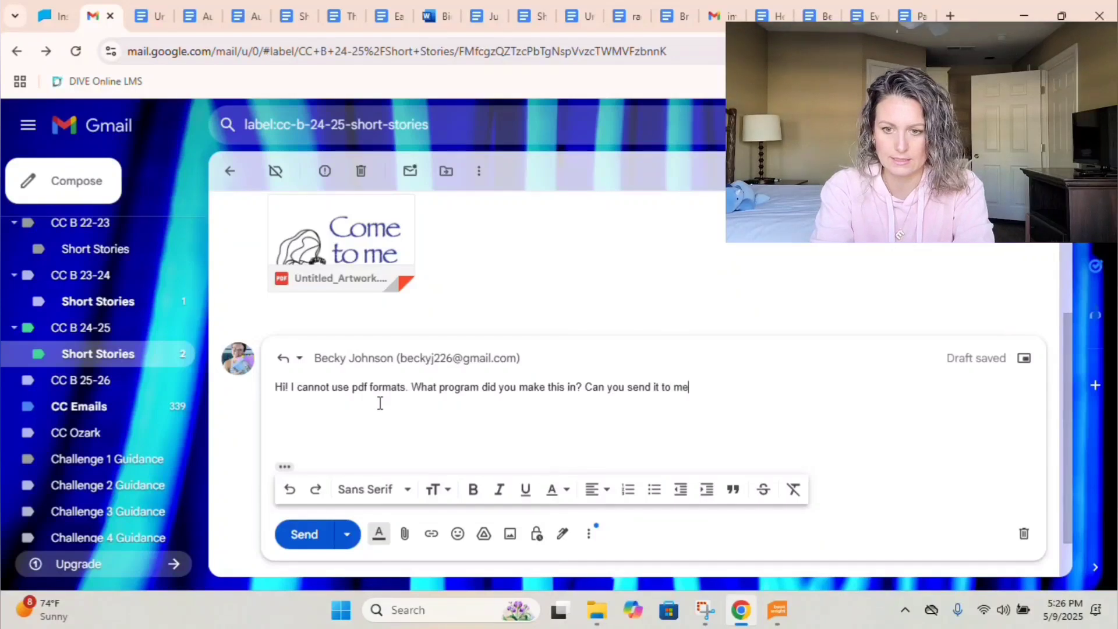
pyautogui.write(' as a picture,')
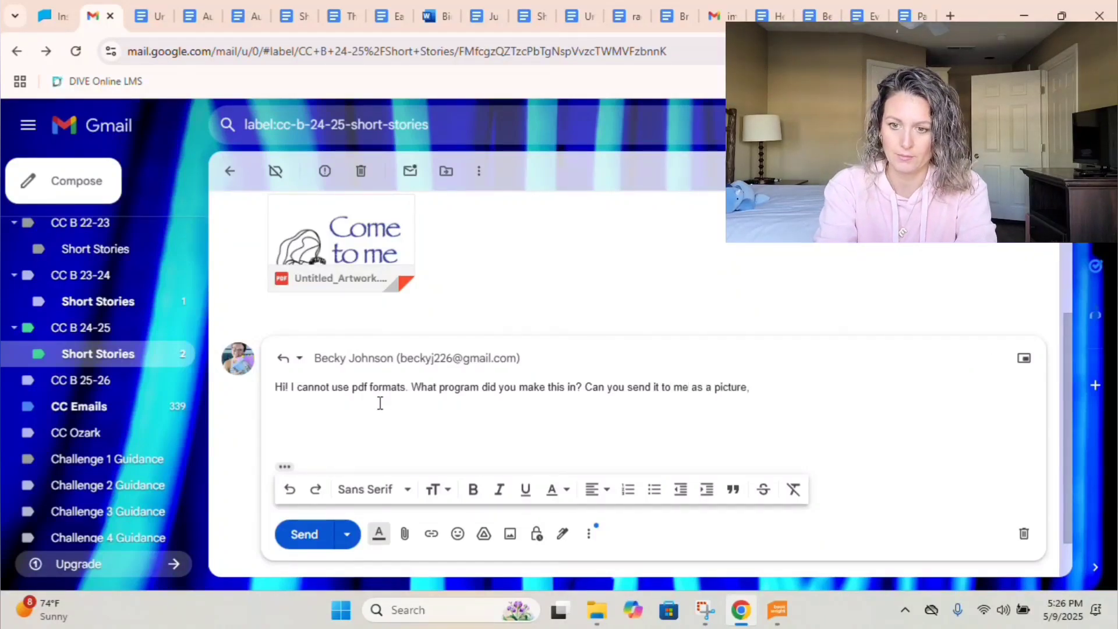
pyautogui.write(' png, or jpeg')
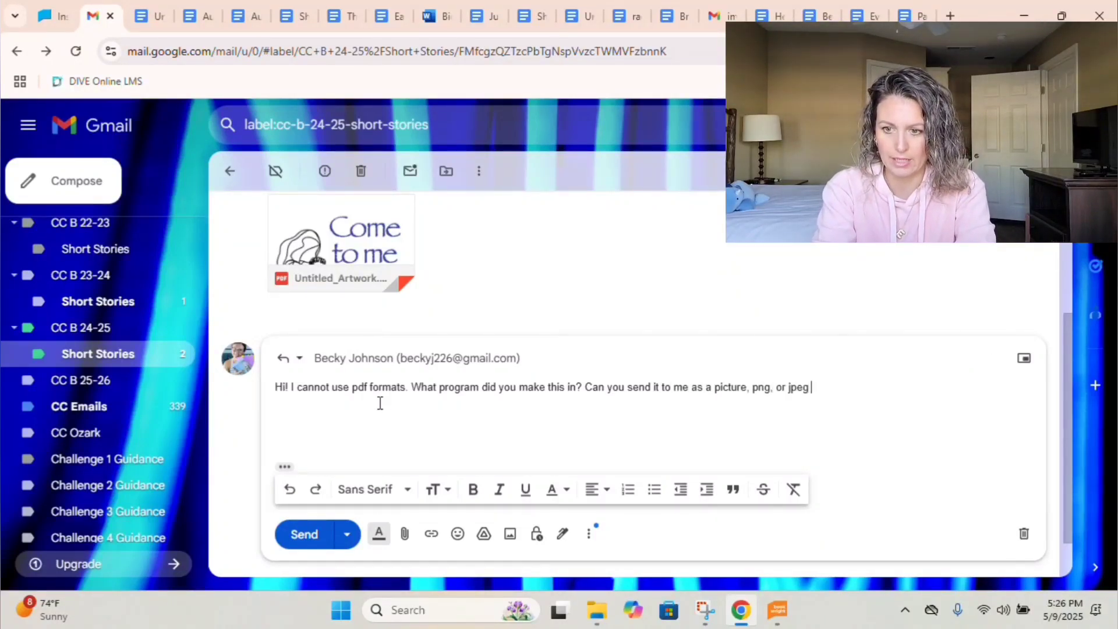
pyautogui.press('BackSpace')
pyautogui.write('? If')
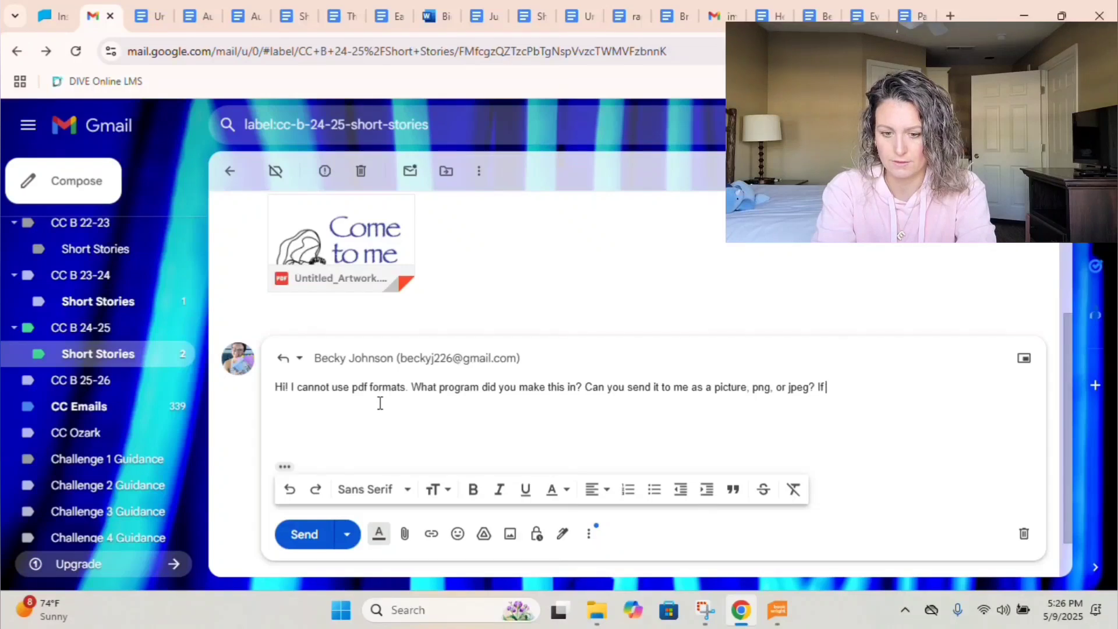
pyautogui.write(" you don't know how let m")
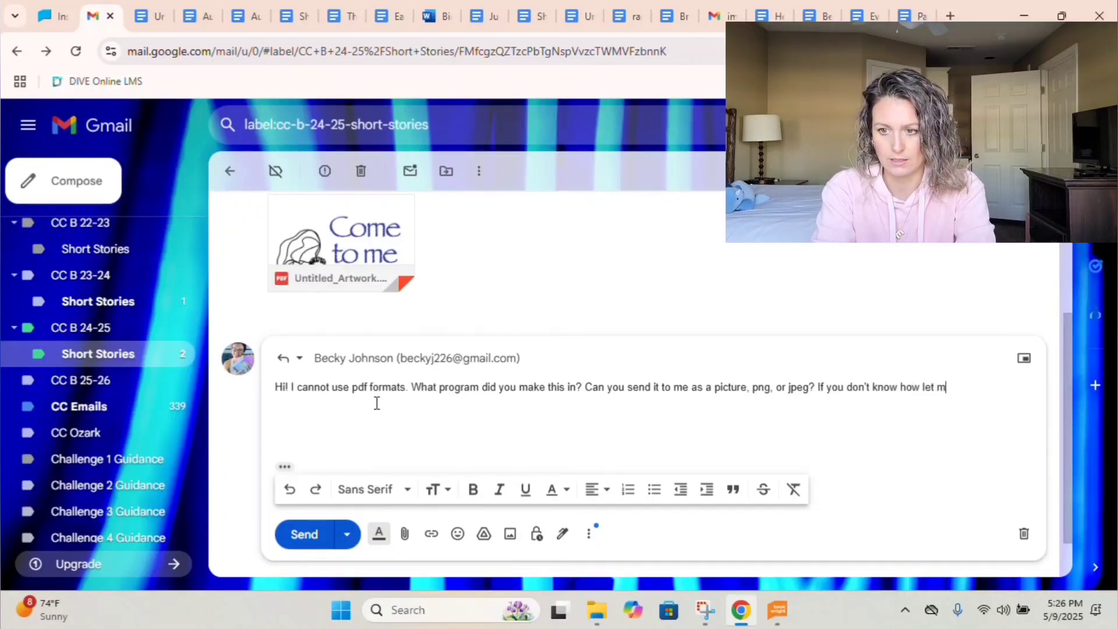
pyautogui.write('e know.')
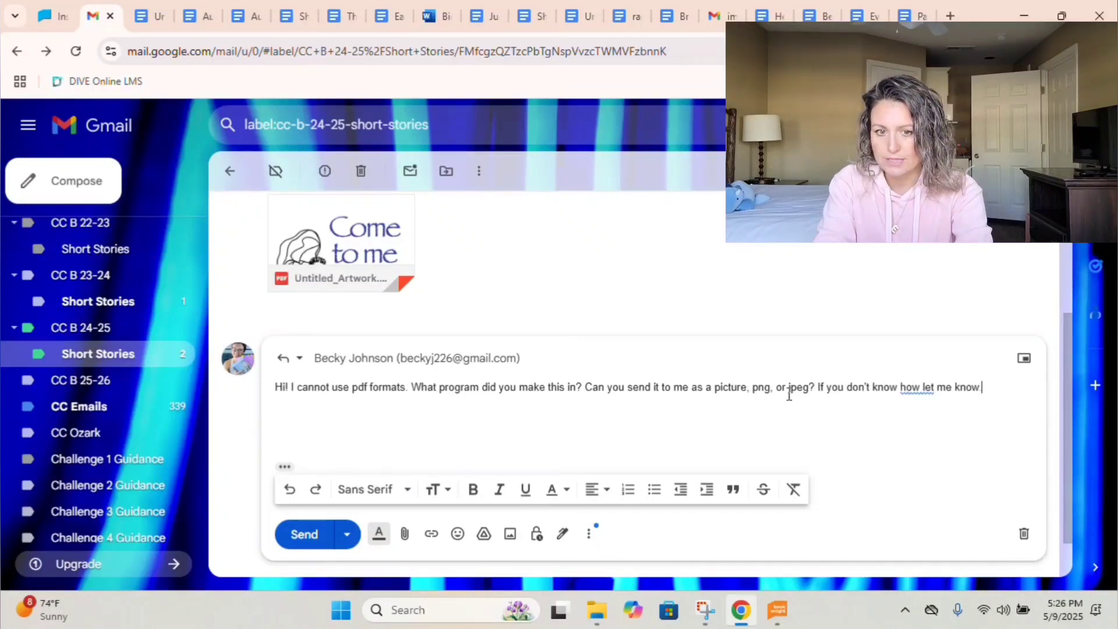
pyautogui.click(908, 387)
pyautogui.click(925, 415)
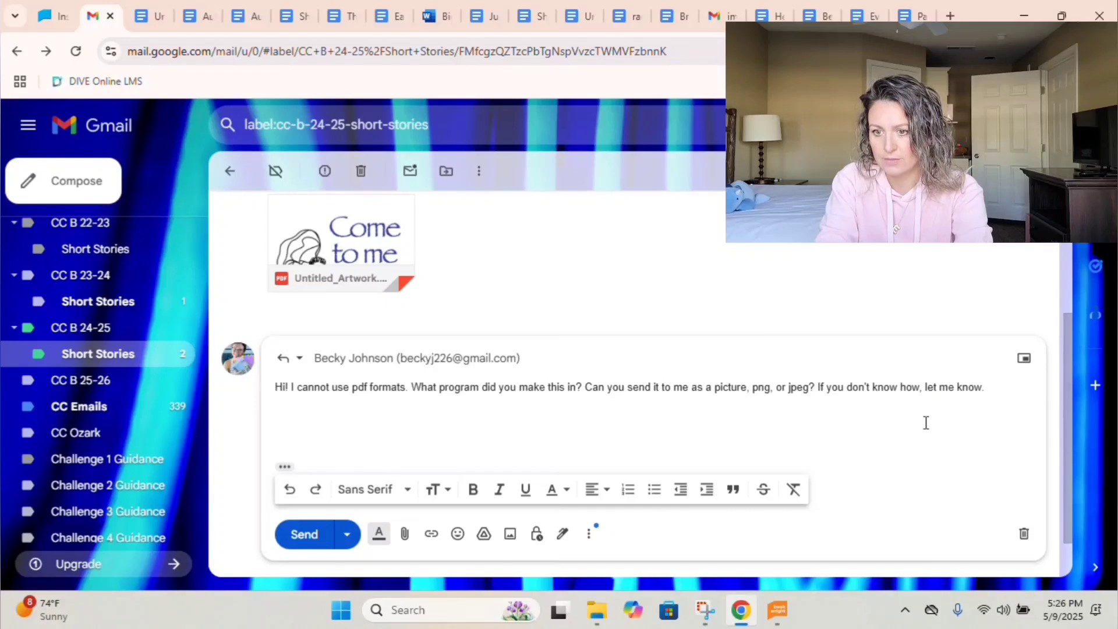
pyautogui.click(303, 535)
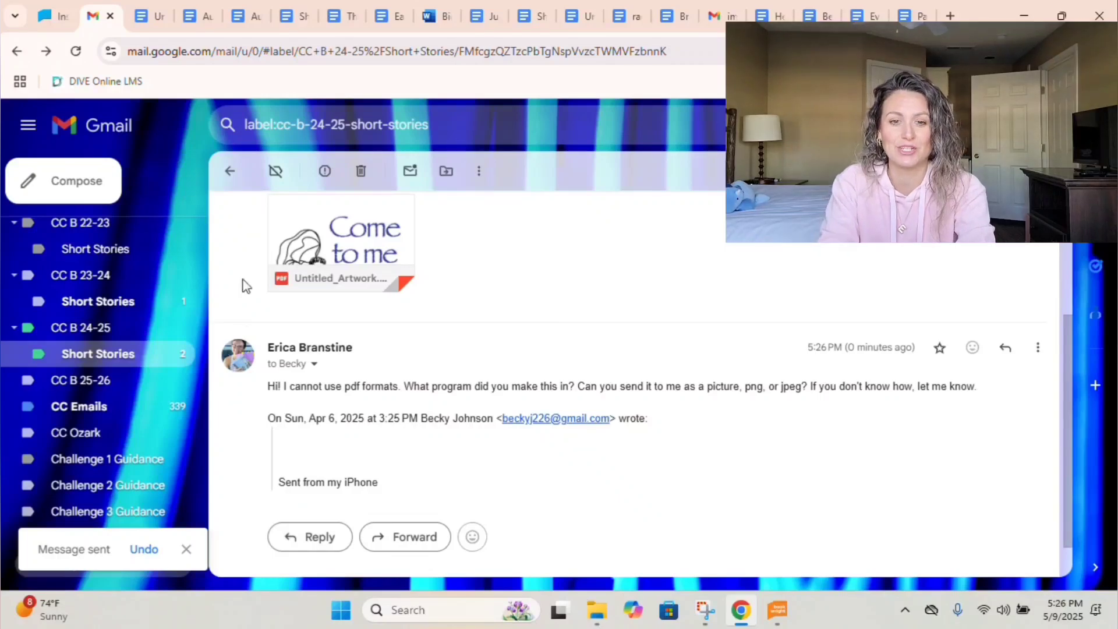
pyautogui.click(228, 174)
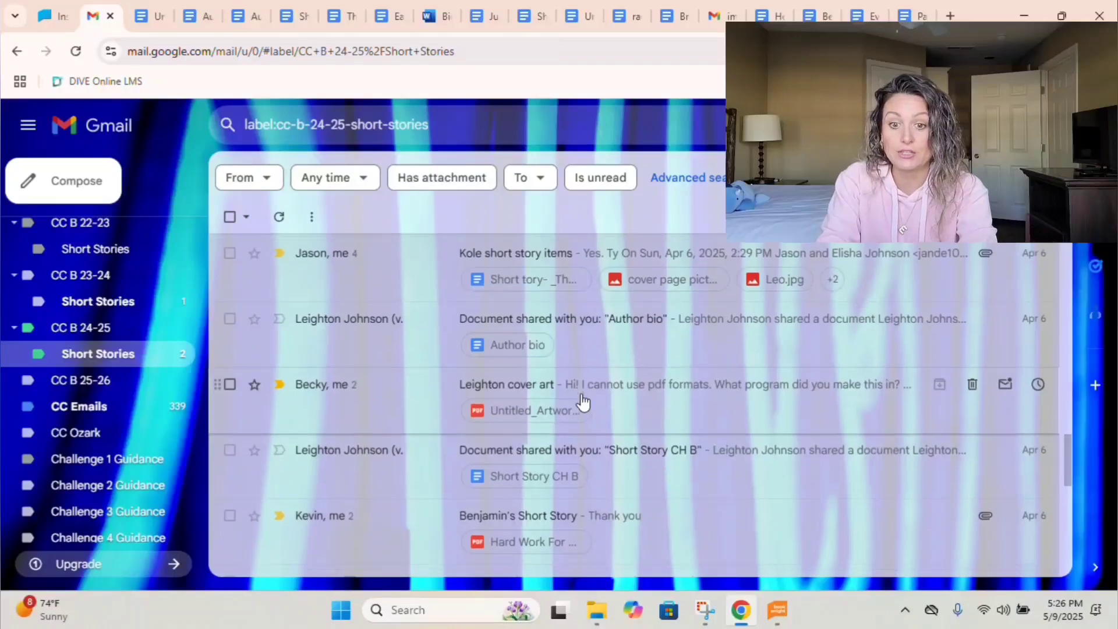
# Open the shared Short Story CH B document and delete the author byline under the title.
pyautogui.scroll(-2, 582, 401)
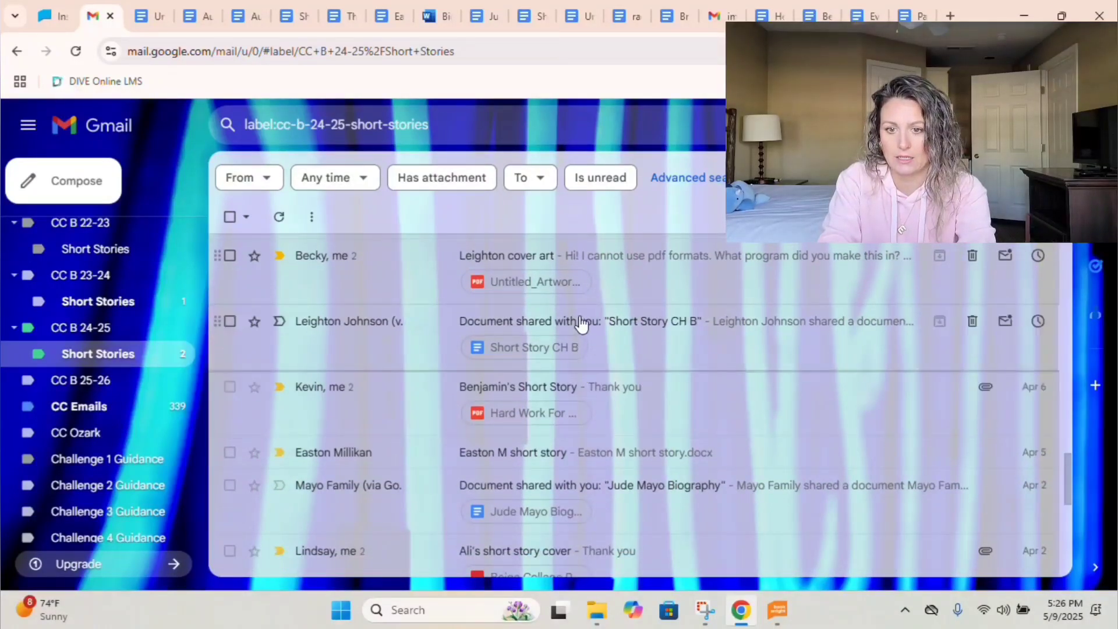
pyautogui.click(580, 324)
pyautogui.scroll(-2, 524, 361)
pyautogui.click(492, 392)
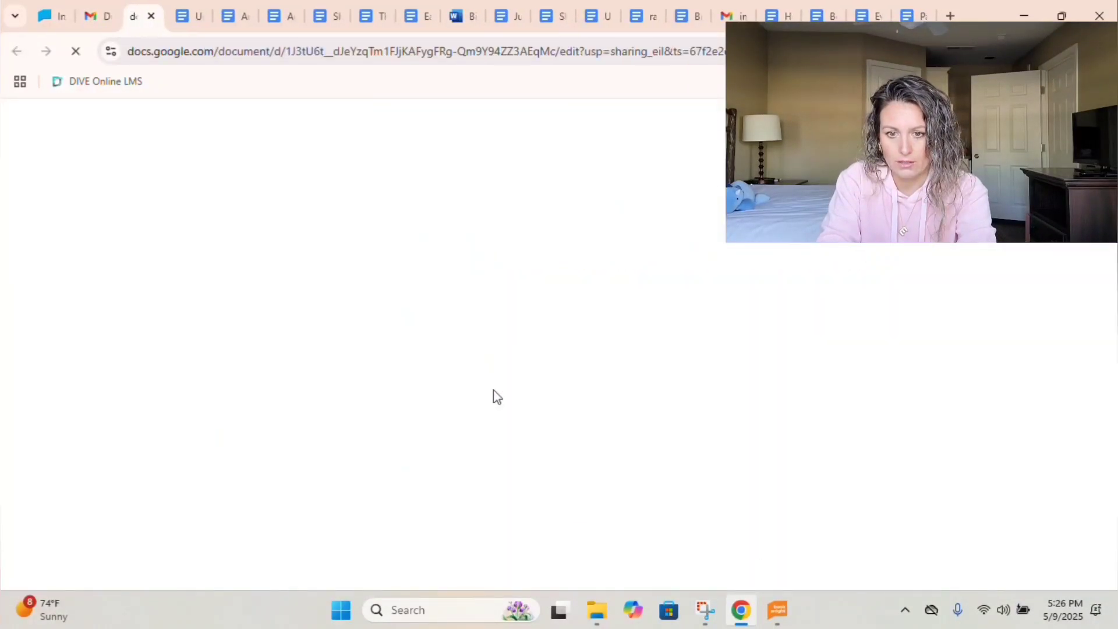
pyautogui.moveTo(462, 335); pyautogui.dragTo(592, 345)
pyautogui.press('BackSpace')
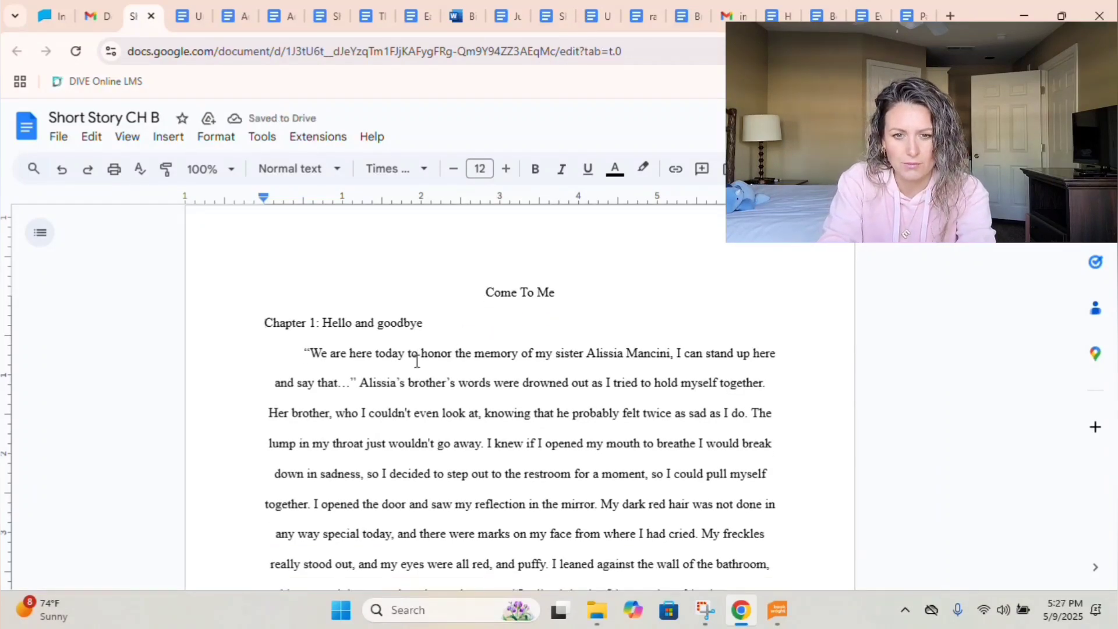
# Select the story's body text, copy it, and left-align it.
pyautogui.scroll(-5, 416, 361)
pyautogui.scroll(5, 416, 360)
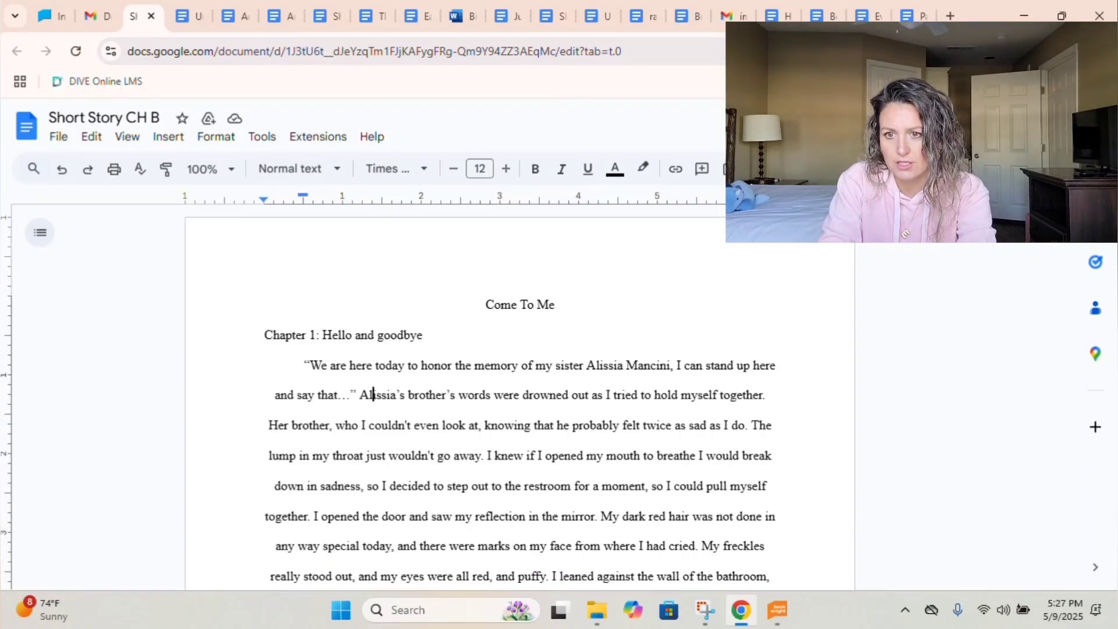
pyautogui.click(462, 280)
pyautogui.moveTo(462, 280); pyautogui.dragTo(910, 625)
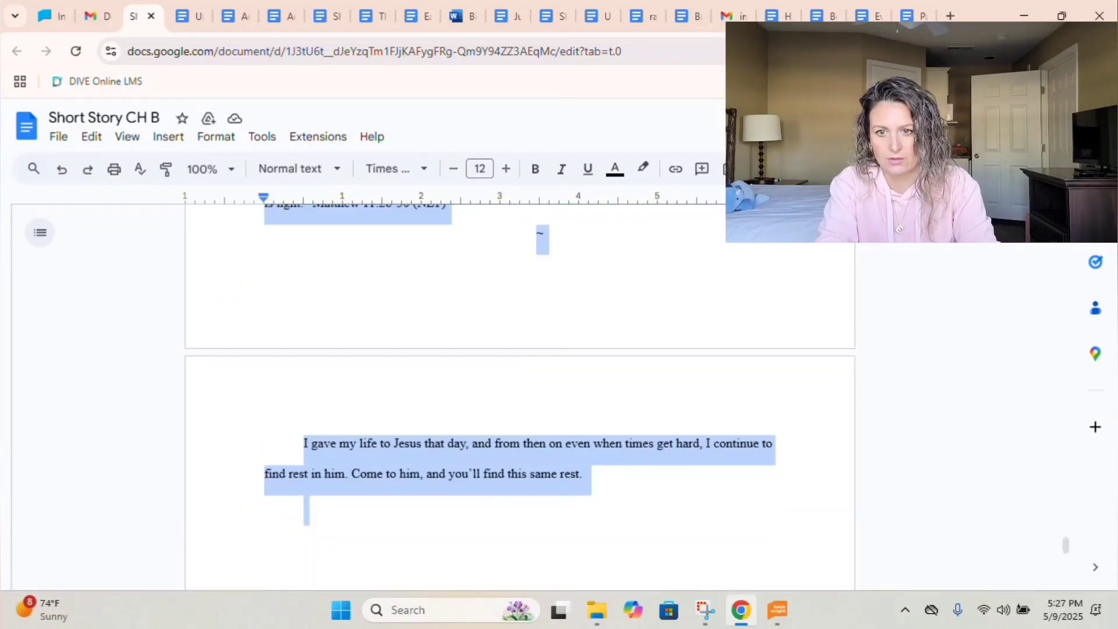
pyautogui.hotkey('ctrl', 'c')
pyautogui.hotkey('ctrl', 'shift', 'l')
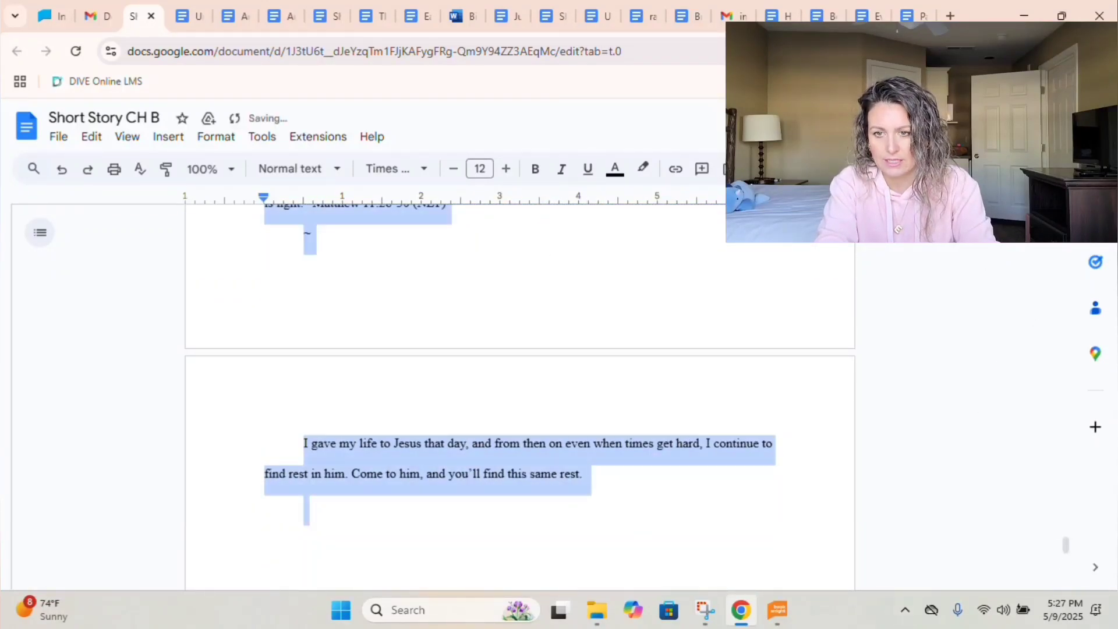
pyautogui.click(628, 276)
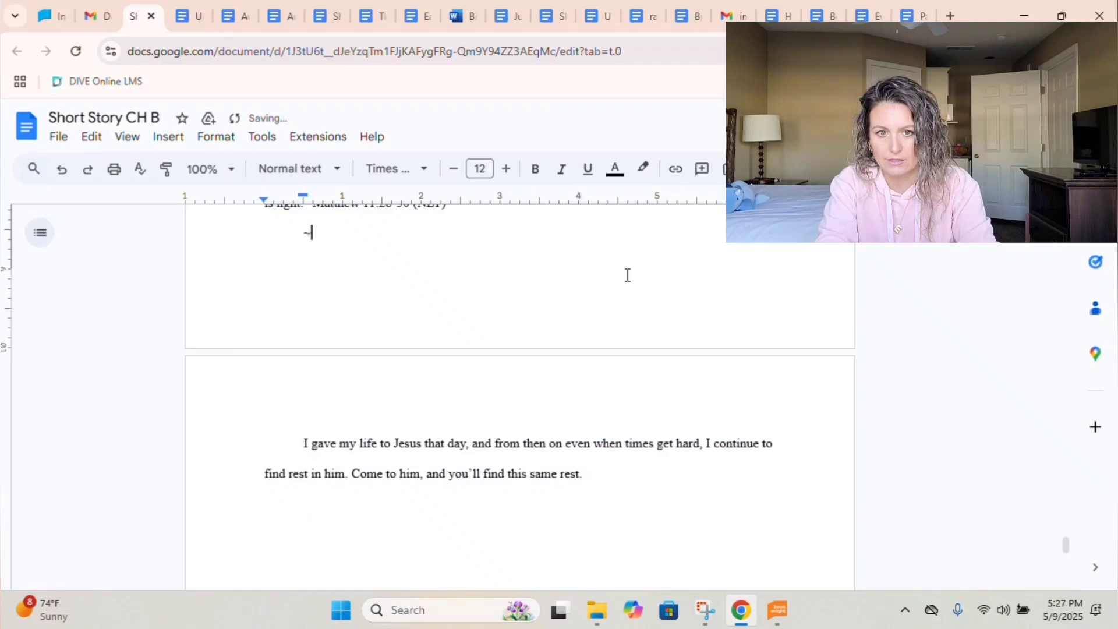
pyautogui.scroll(10, 628, 276)
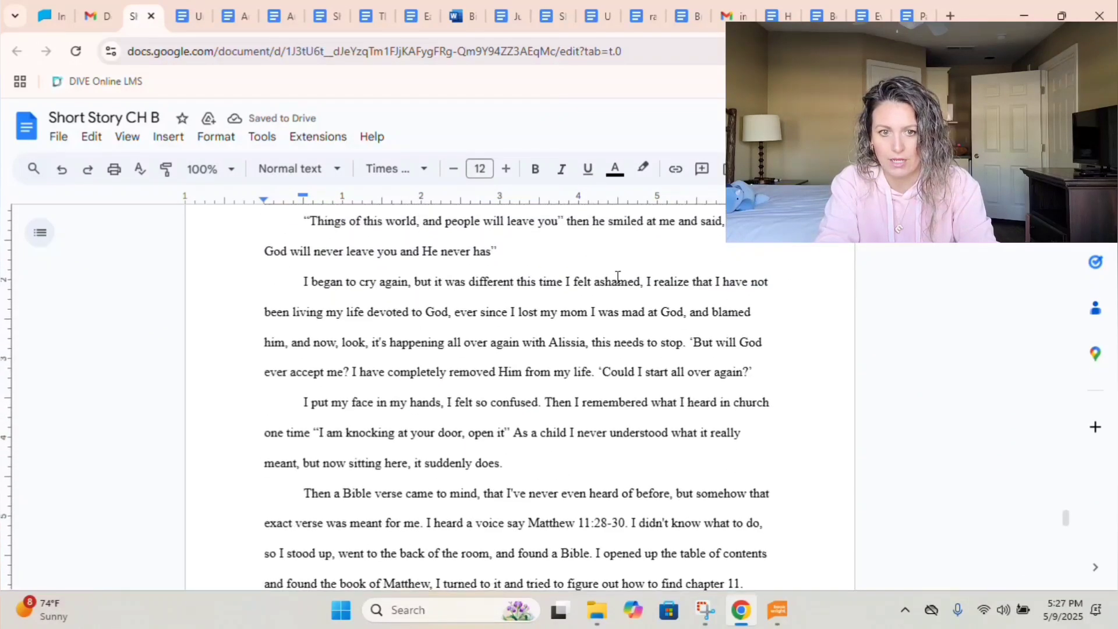
# Download the story as the RTF 'Leighton Short Story' into 2025 Short Stories.
pyautogui.click(58, 136)
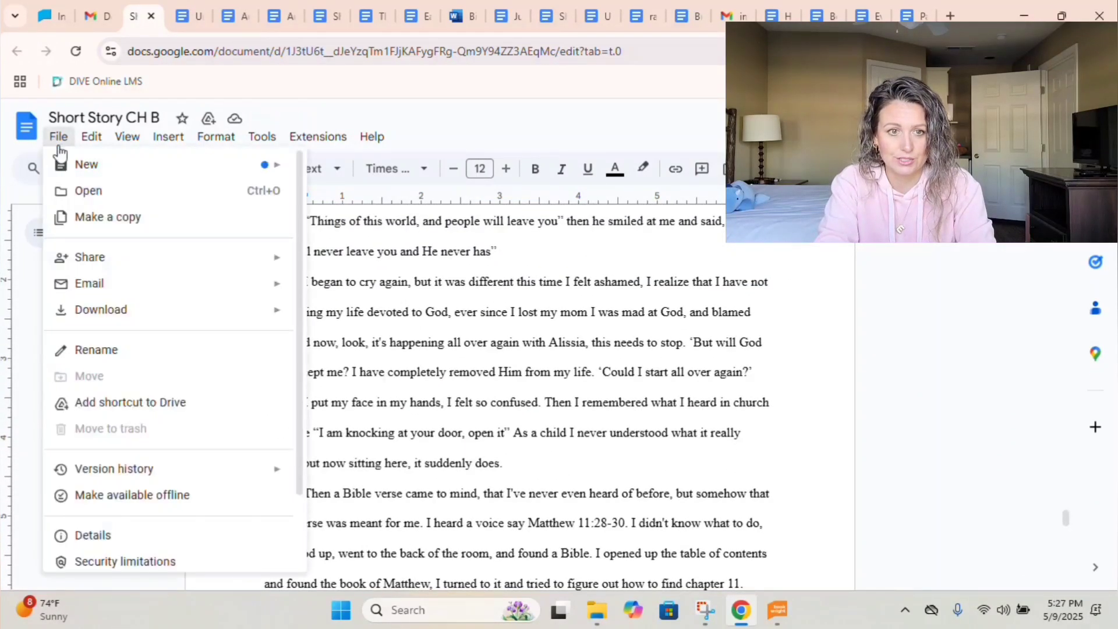
pyautogui.moveTo(117, 314)
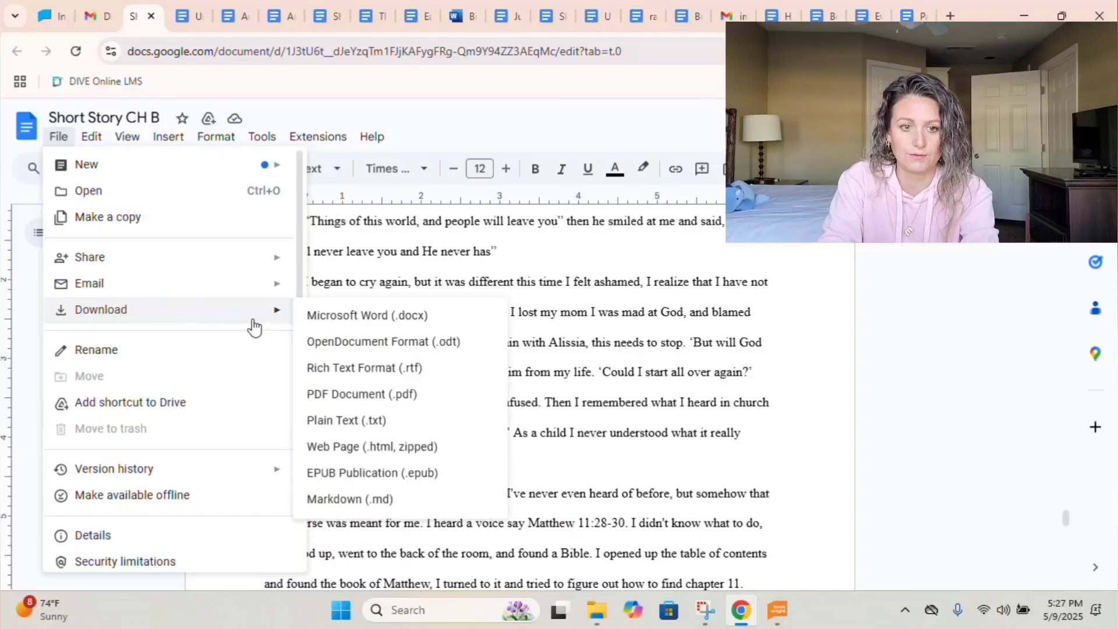
pyautogui.click(344, 373)
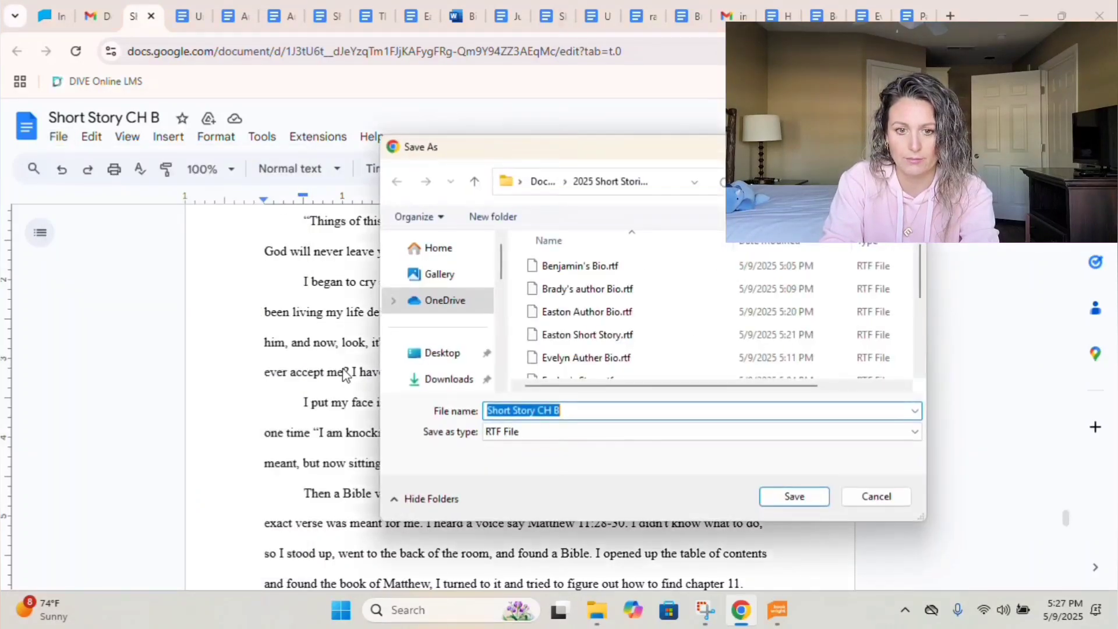
pyautogui.write('Leighton Short Story')
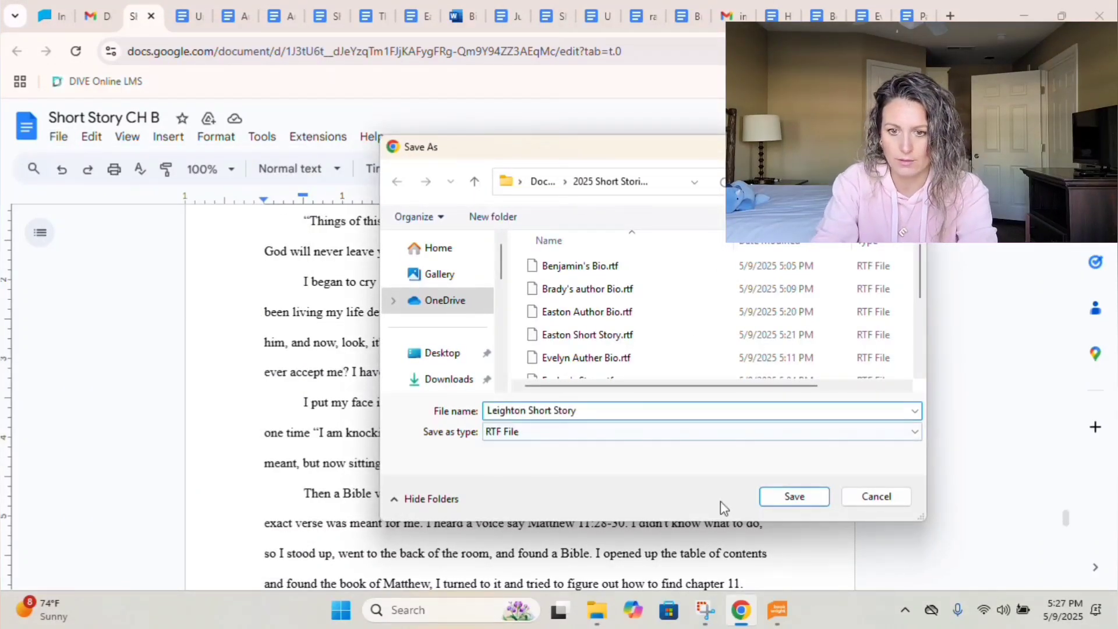
pyautogui.click(792, 499)
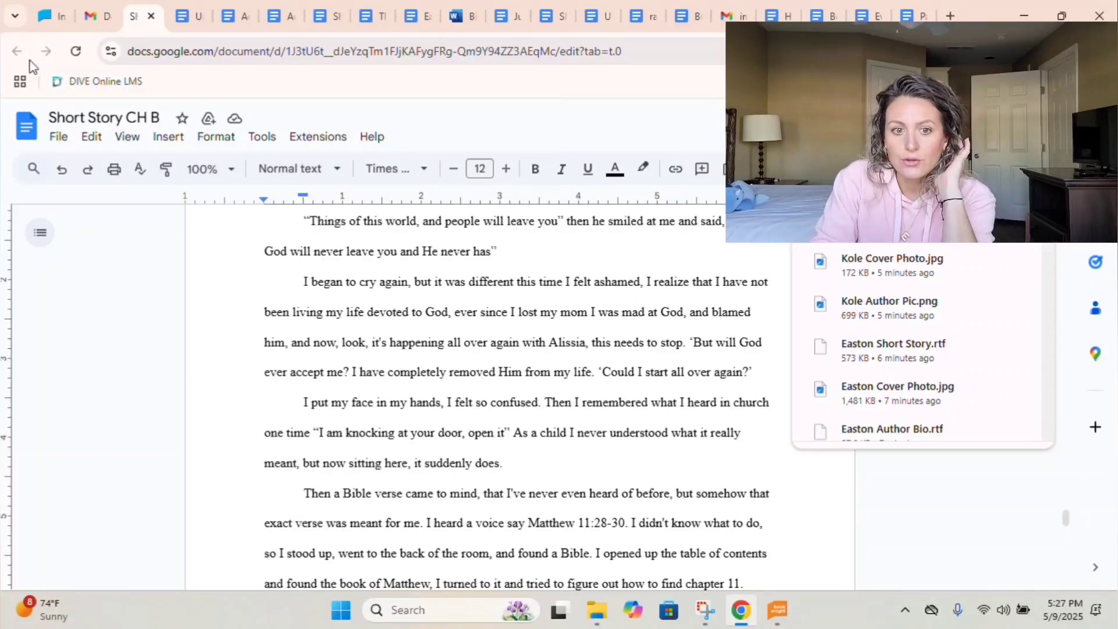
# Open the next student's story email, cancel the download, and preview Hard Work For A Purpose.pdf.
pyautogui.click(97, 26)
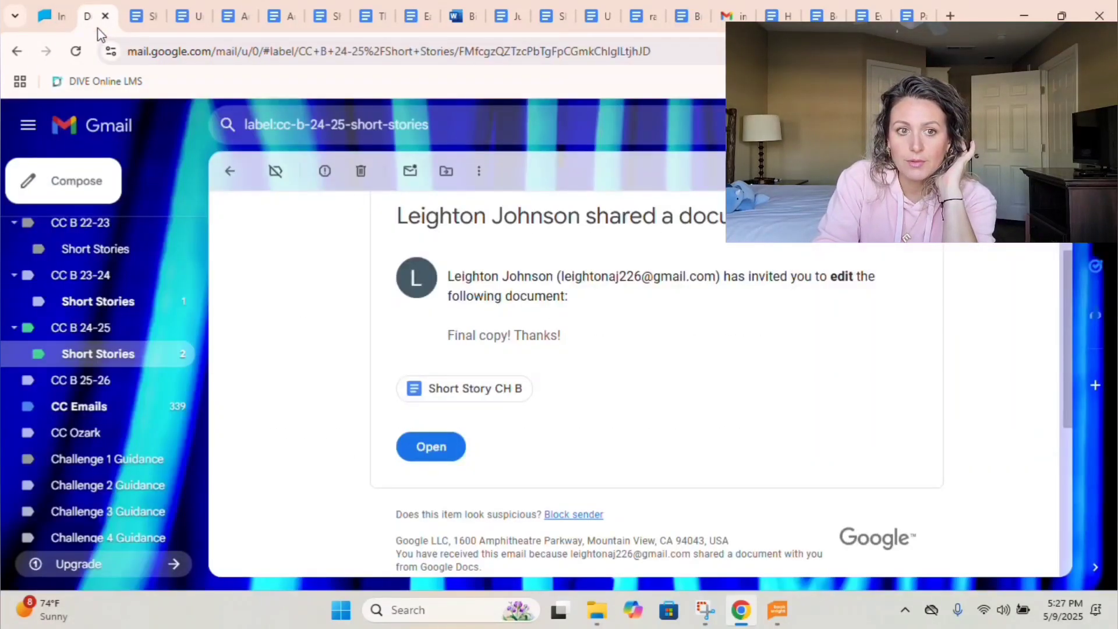
pyautogui.scroll(-3, 402, 351)
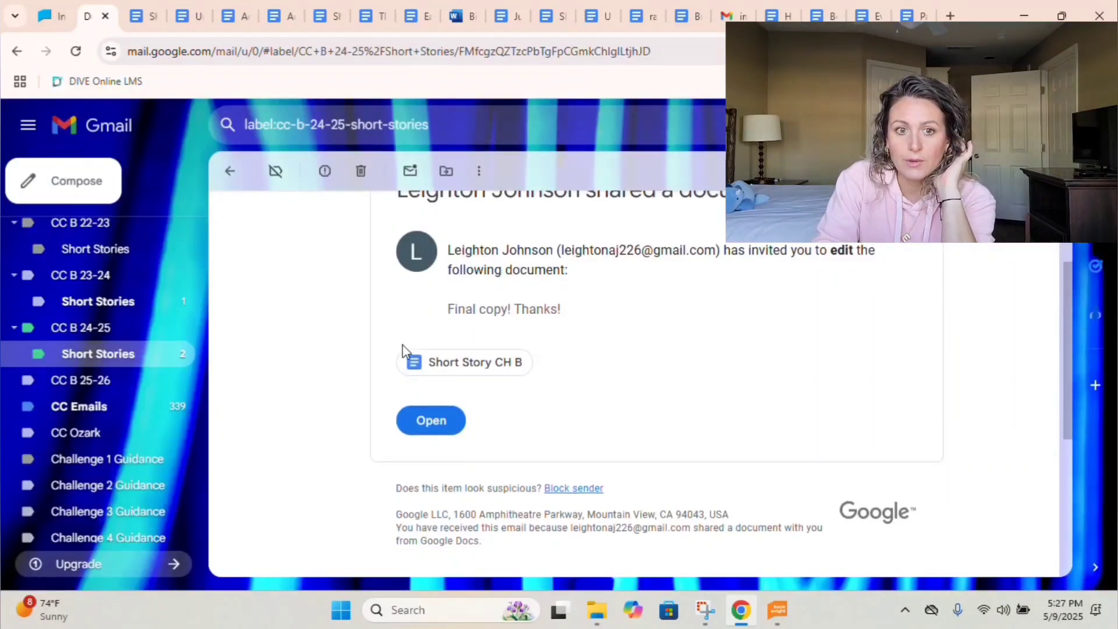
pyautogui.click(231, 175)
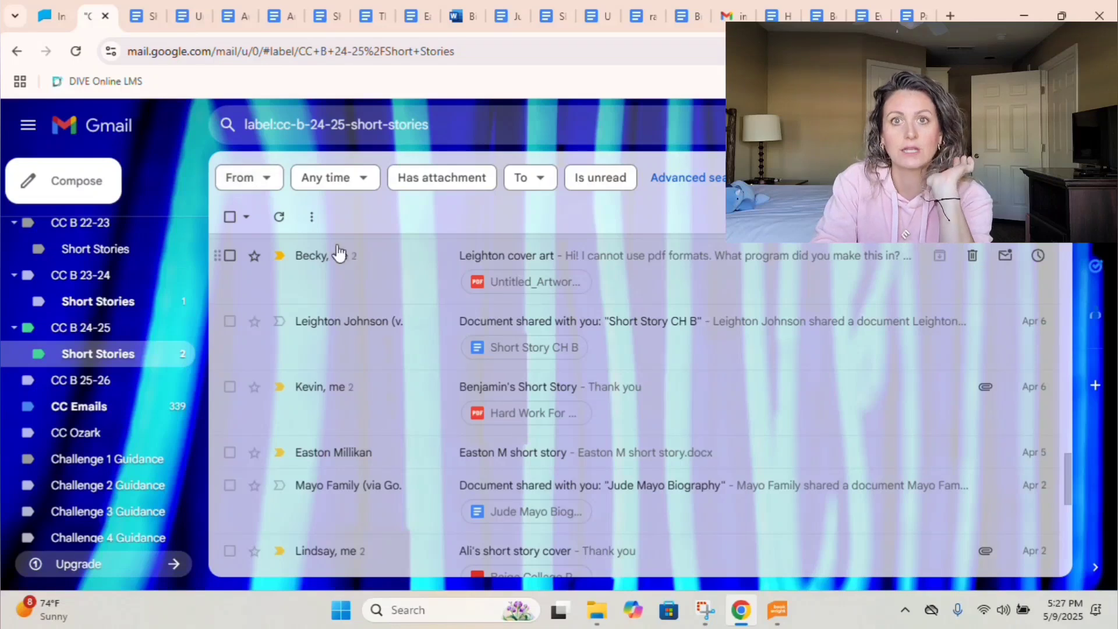
pyautogui.click(523, 313)
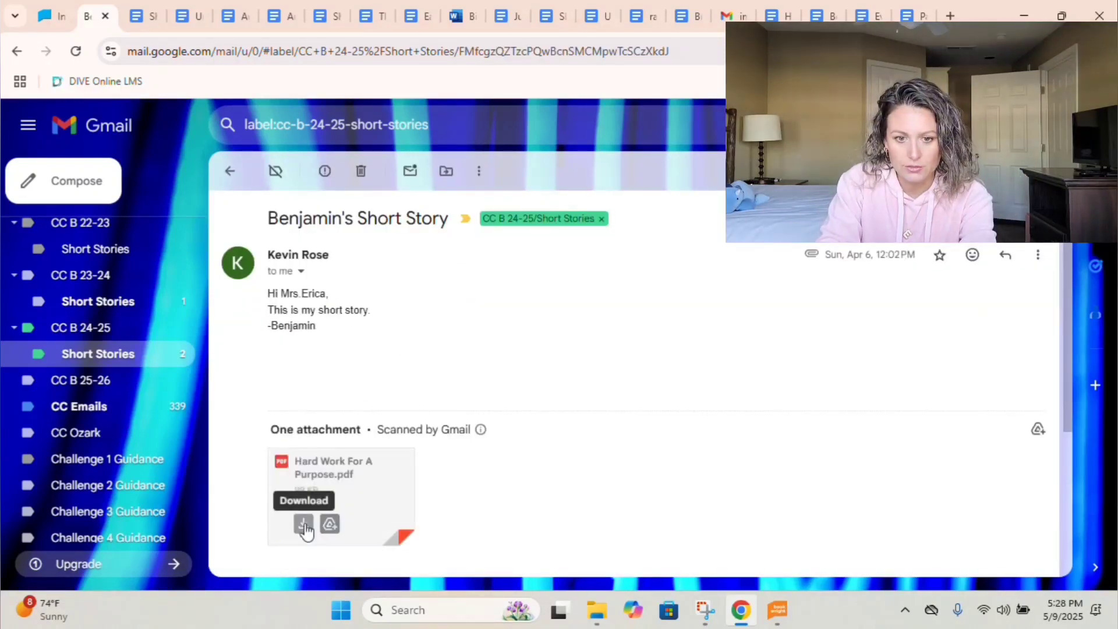
pyautogui.click(304, 524)
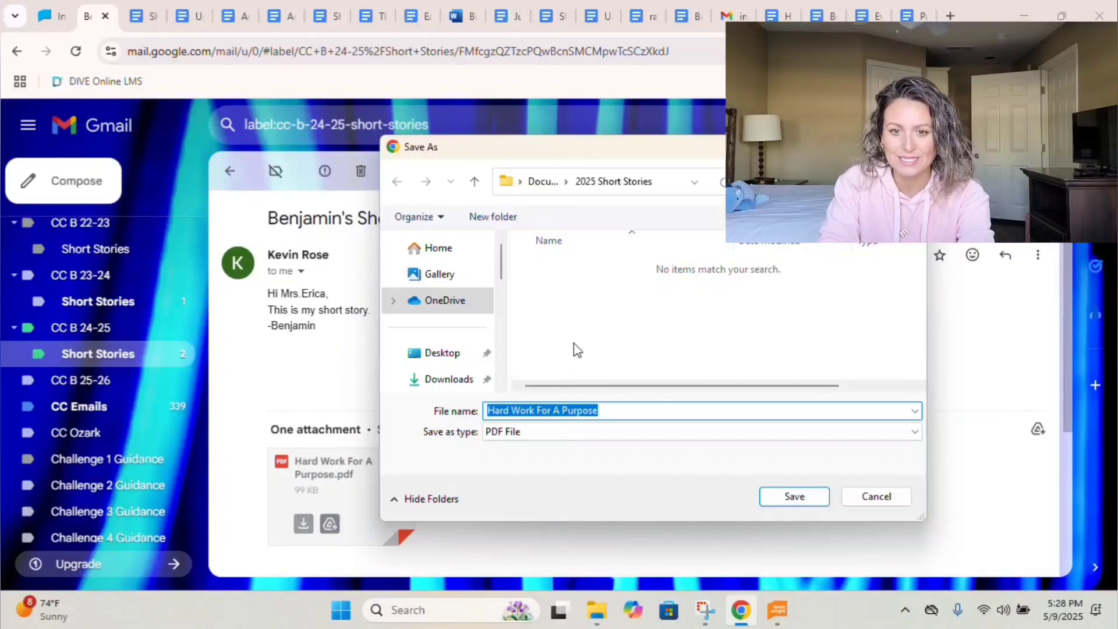
pyautogui.click(885, 497)
pyautogui.click(317, 492)
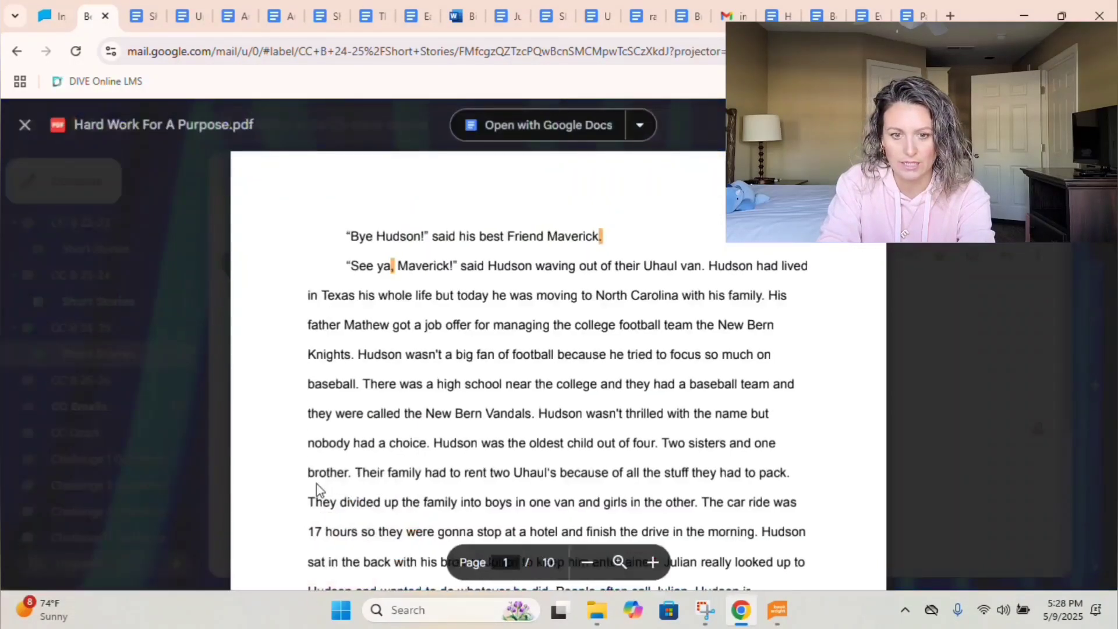
# Open the PDF in Google Docs and save it as the RTF 'Benjamin Short Story'.
pyautogui.click(506, 135)
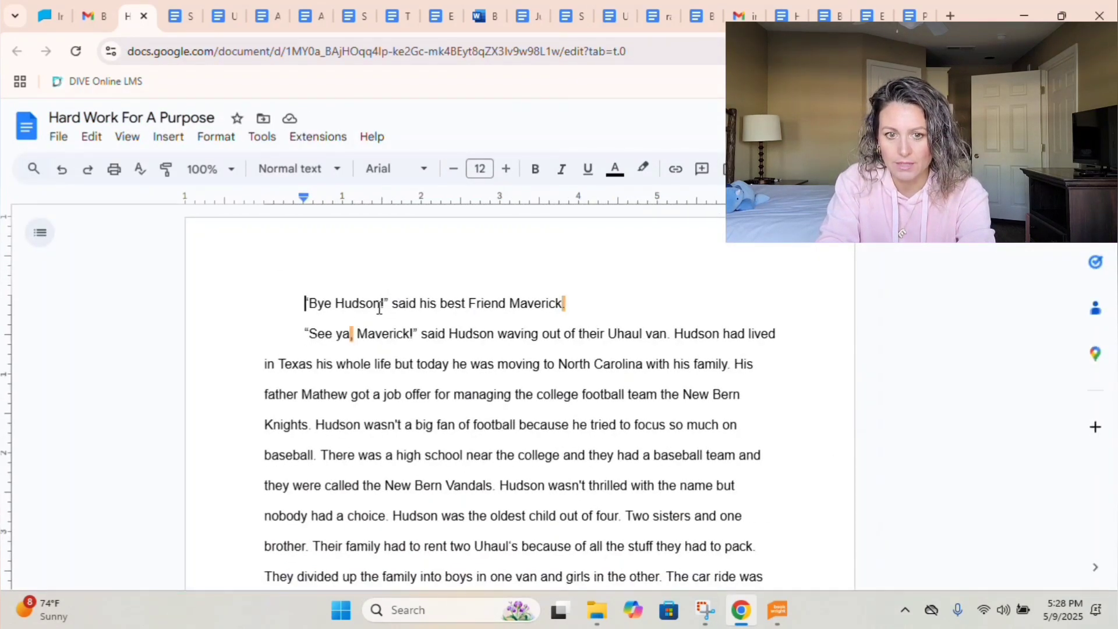
pyautogui.click(59, 136)
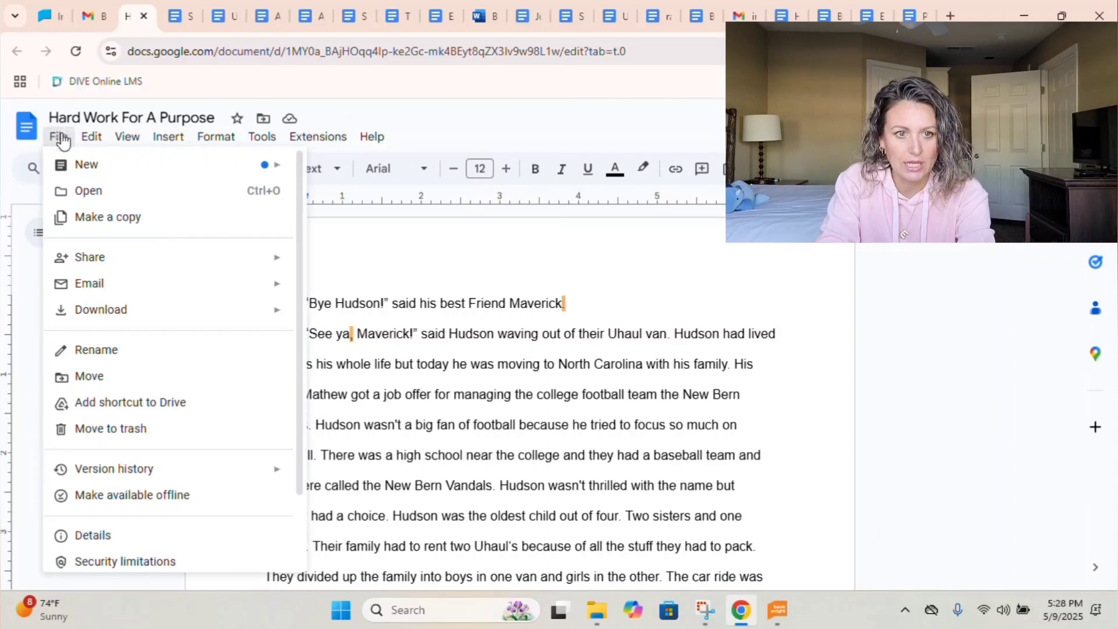
pyautogui.moveTo(131, 318)
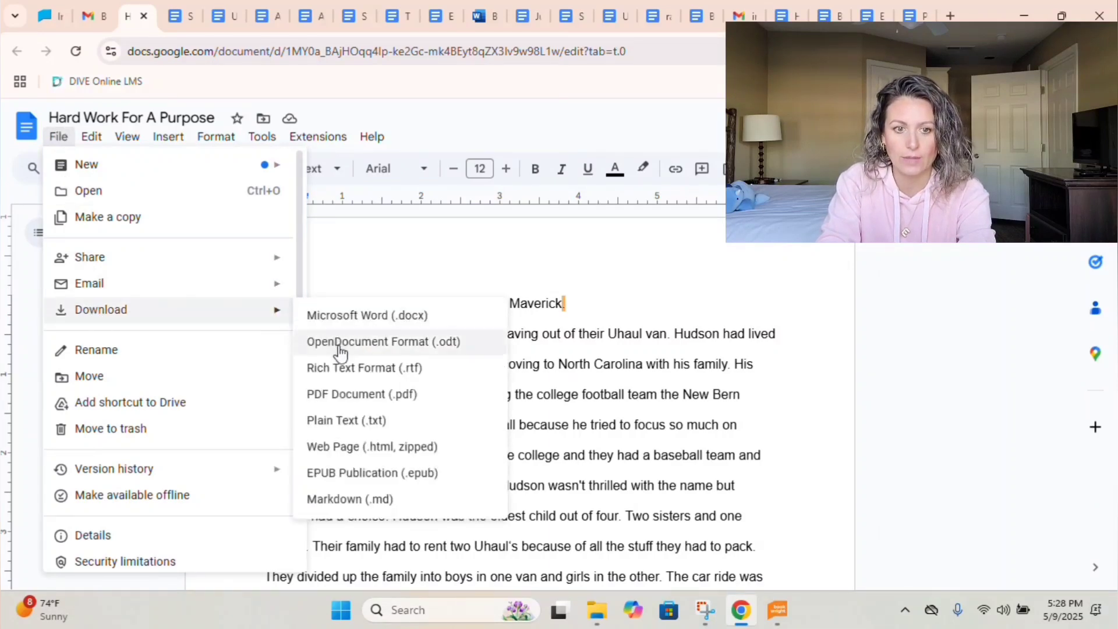
pyautogui.click(349, 369)
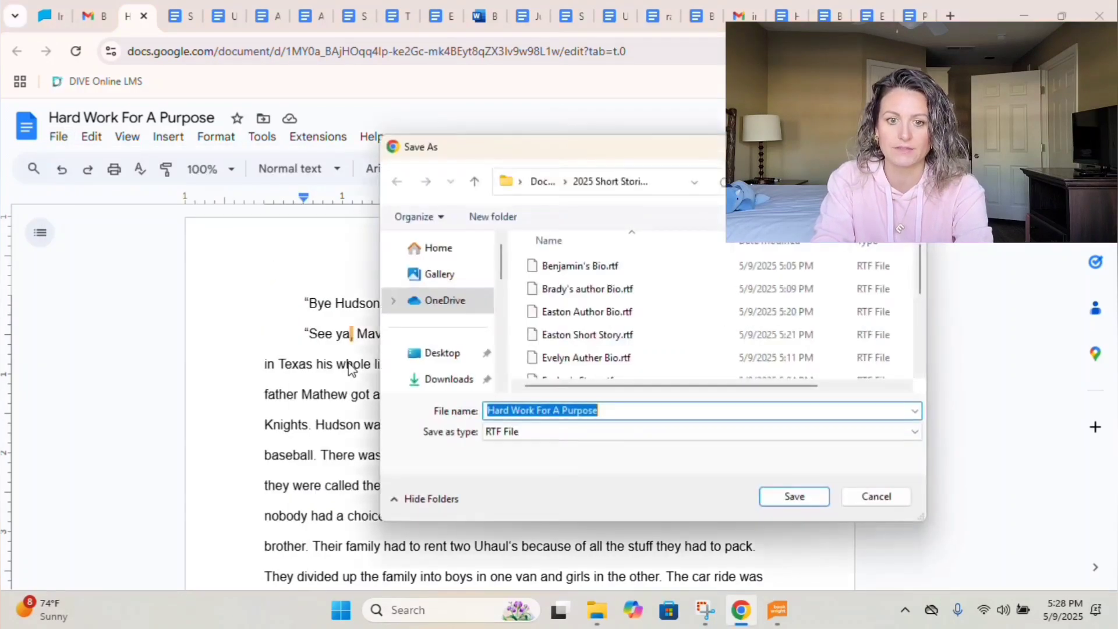
pyautogui.write('Benjamin')
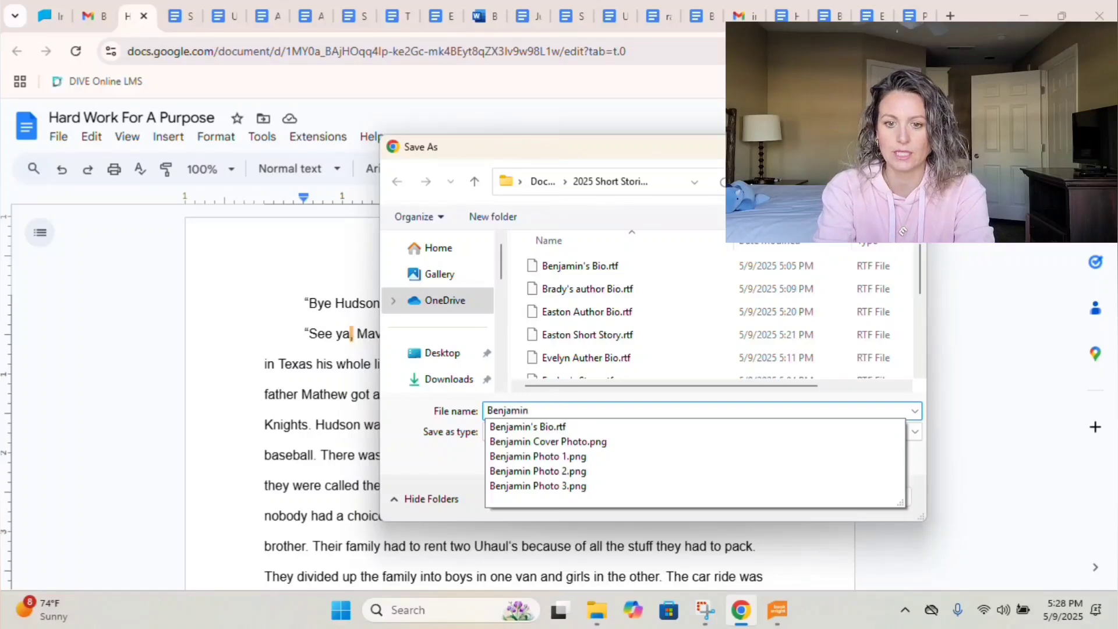
pyautogui.write(' Short Stor')
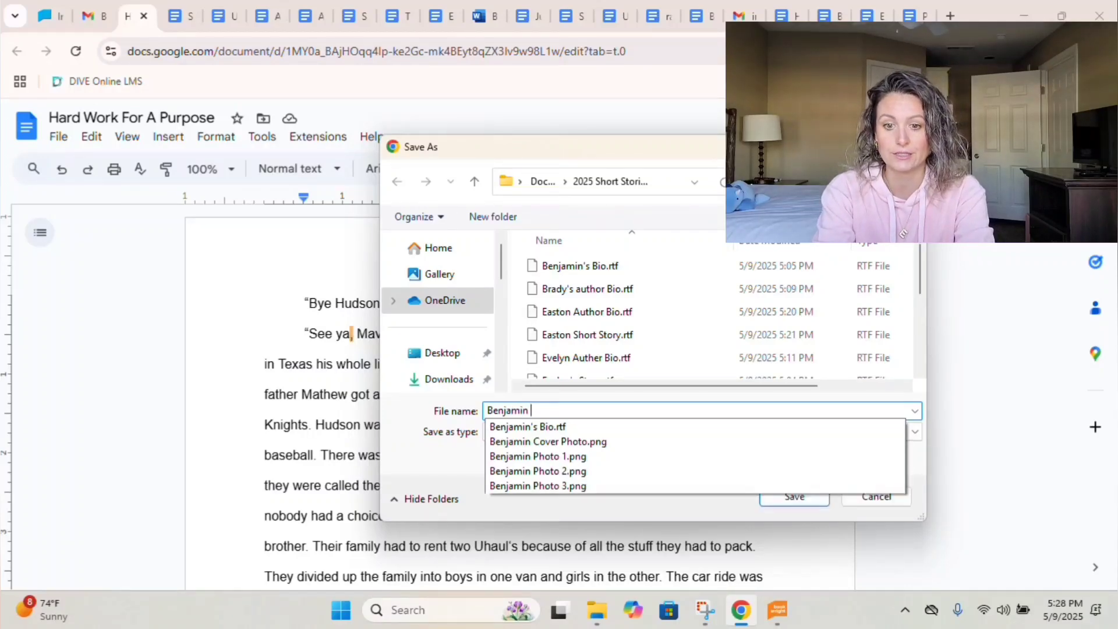
pyautogui.write('y')
pyautogui.press('Return')
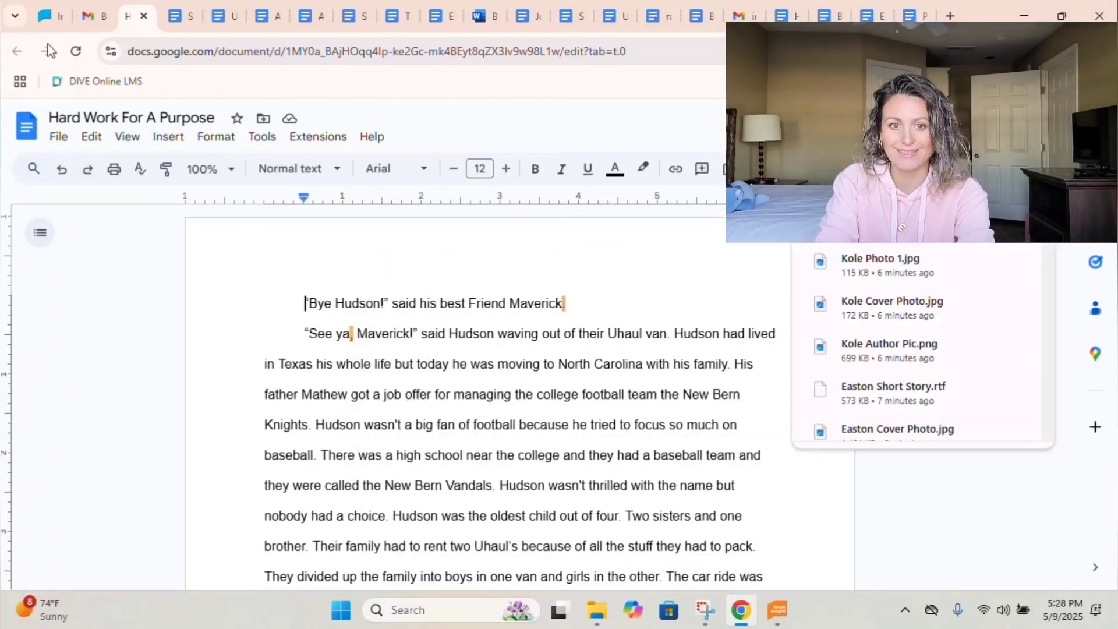
pyautogui.click(93, 19)
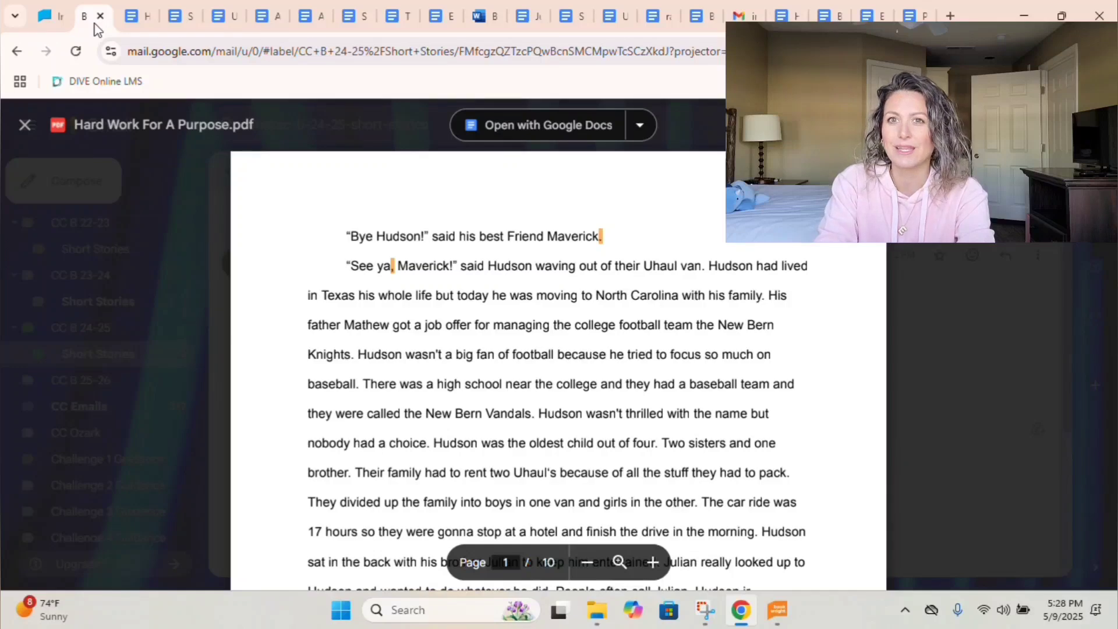
pyautogui.press('Escape')
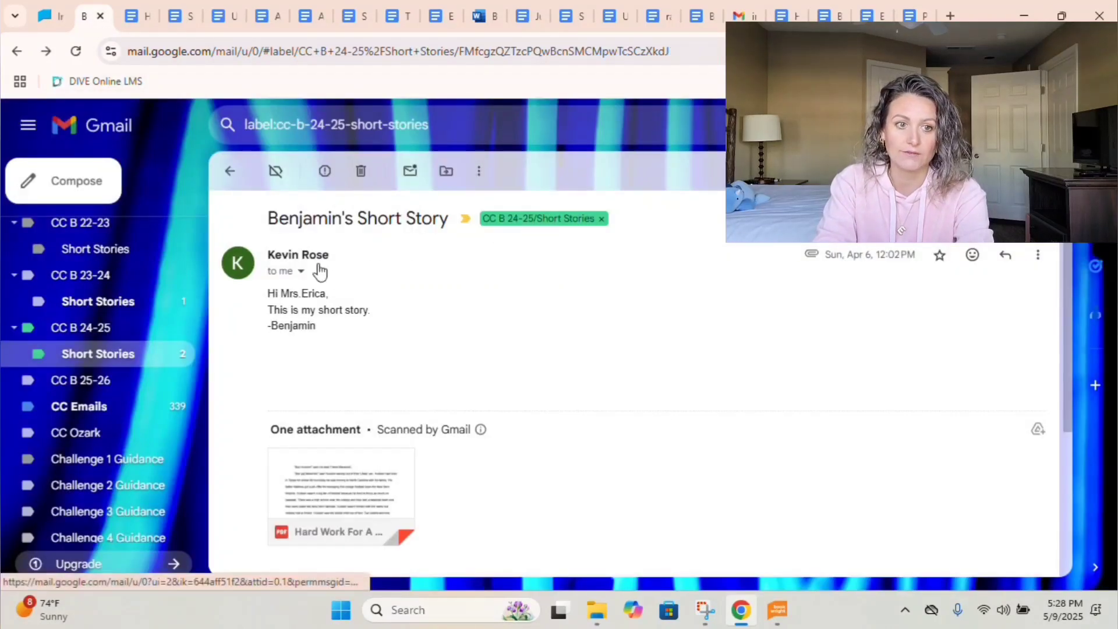
pyautogui.click(231, 173)
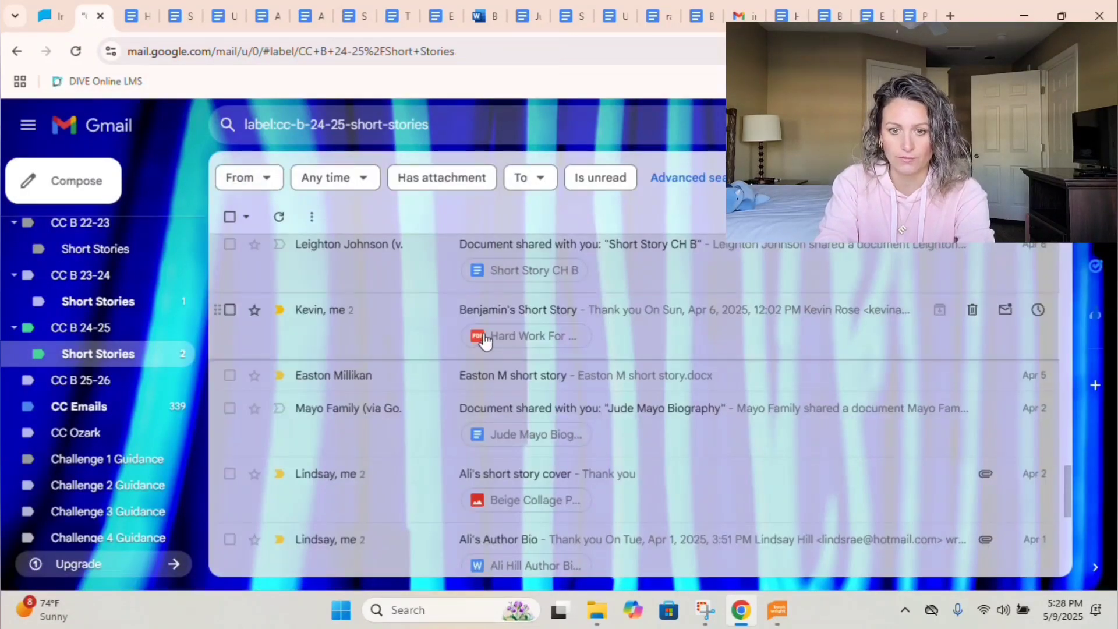
pyautogui.scroll(-1, 483, 327)
pyautogui.scroll(-1, 482, 328)
pyautogui.click(491, 315)
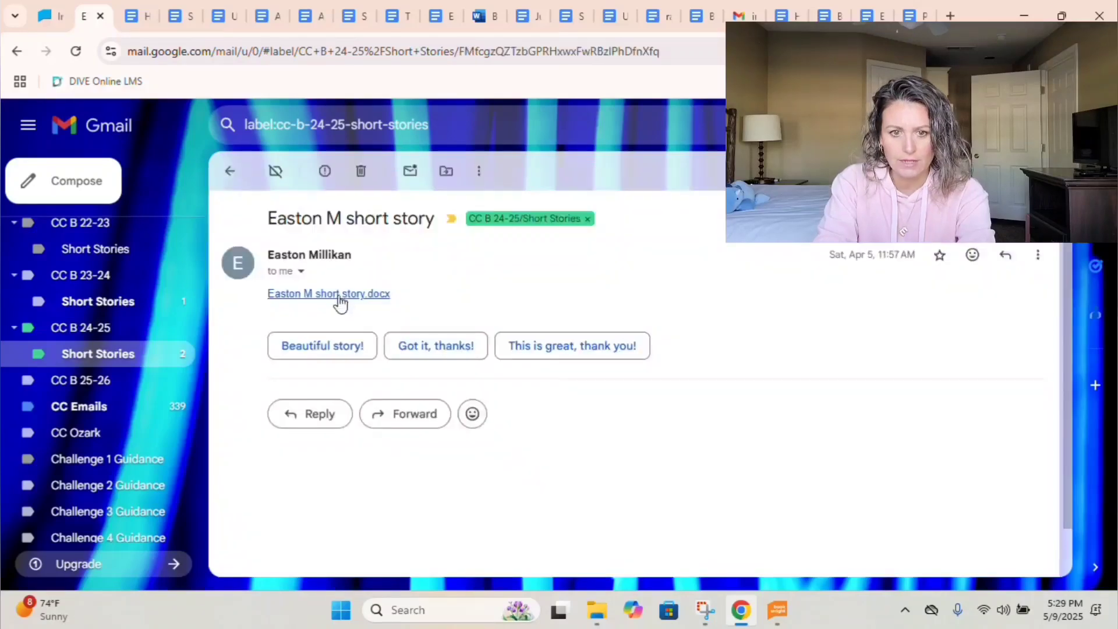
pyautogui.click(340, 298)
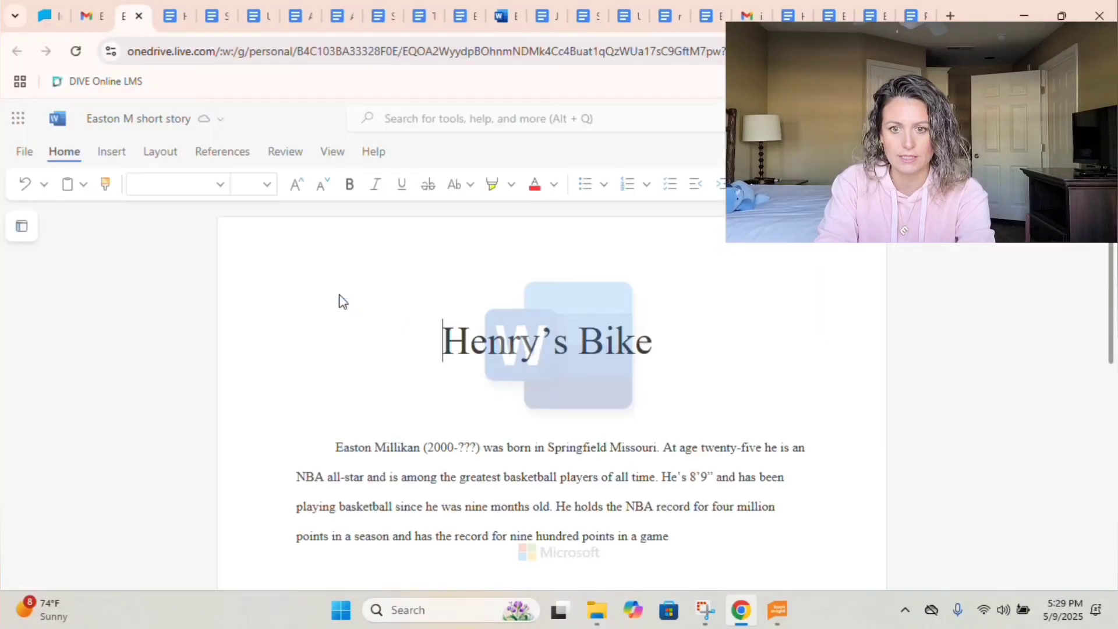
# Delete the empty paragraphs before the final paragraph and before the Henry's mother paragraph.
pyautogui.scroll(-10, 343, 301)
pyautogui.scroll(-15, 344, 301)
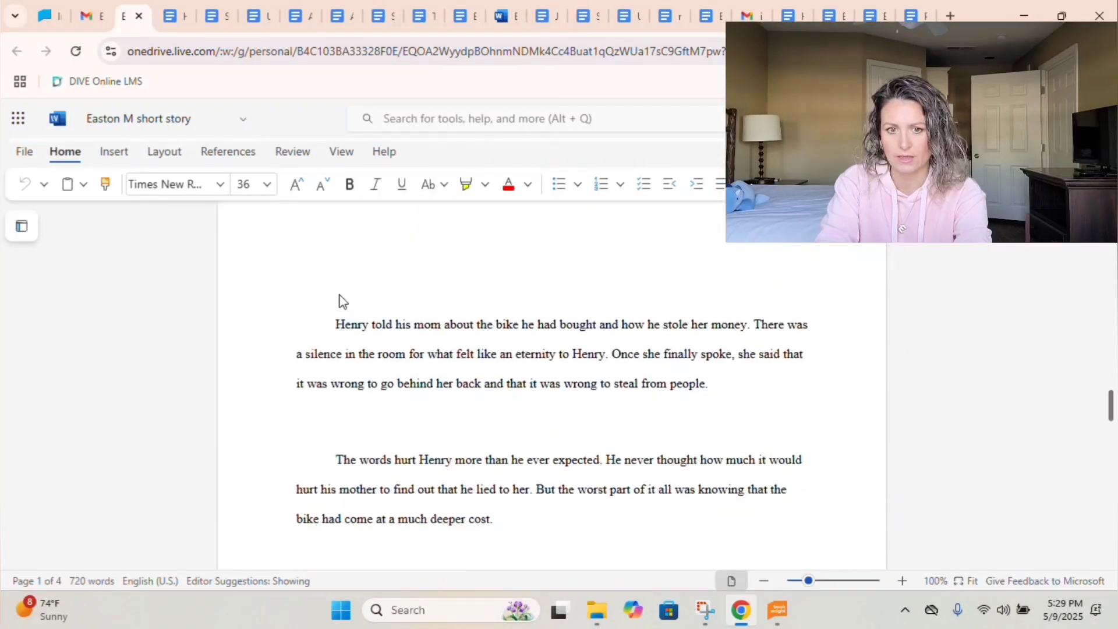
pyautogui.scroll(-5, 339, 301)
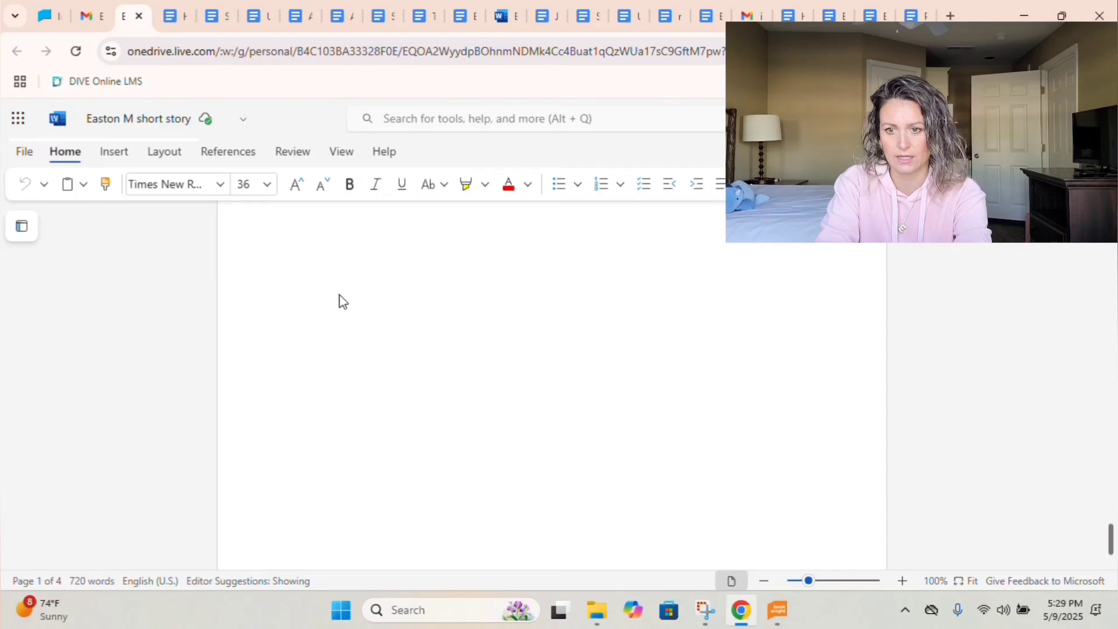
pyautogui.scroll(8, 340, 301)
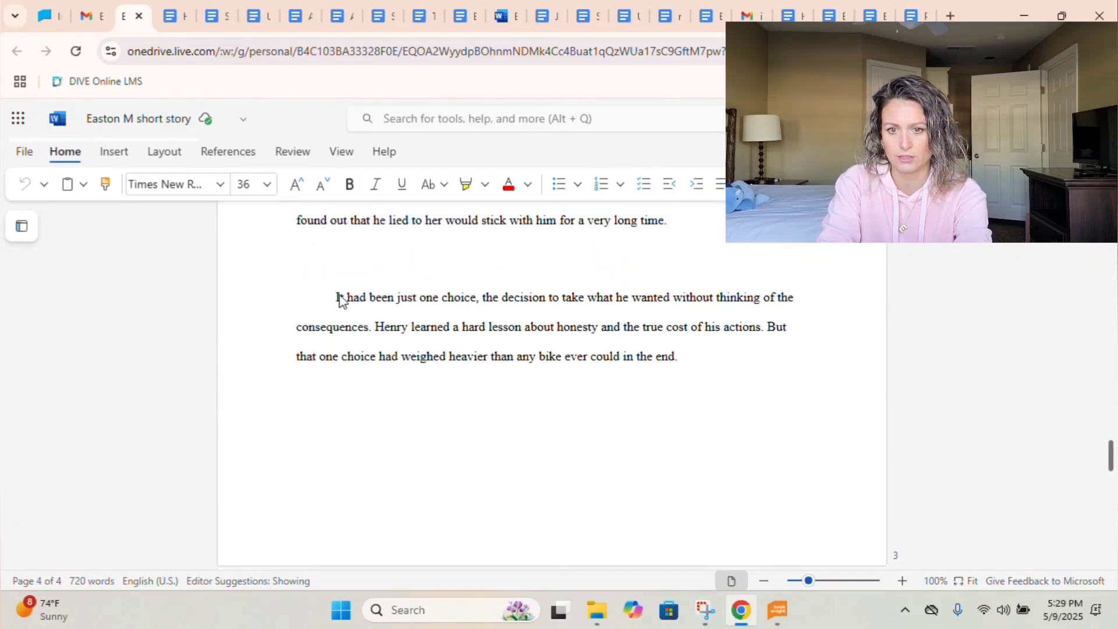
pyautogui.click(373, 316)
pyautogui.press('BackSpace')
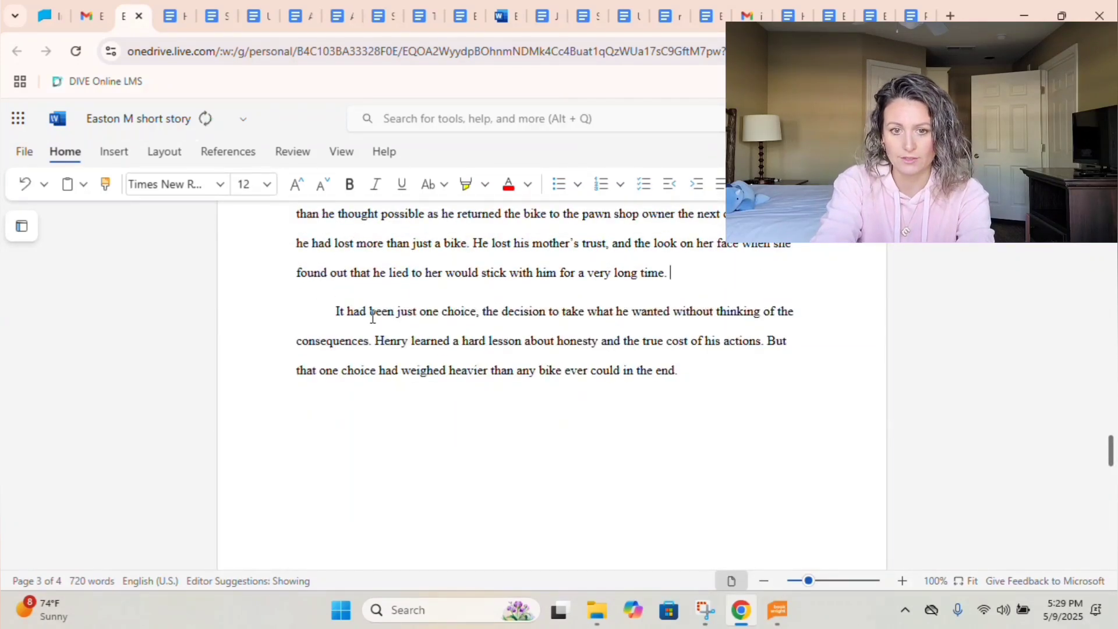
pyautogui.scroll(-3, 373, 317)
pyautogui.scroll(6, 372, 317)
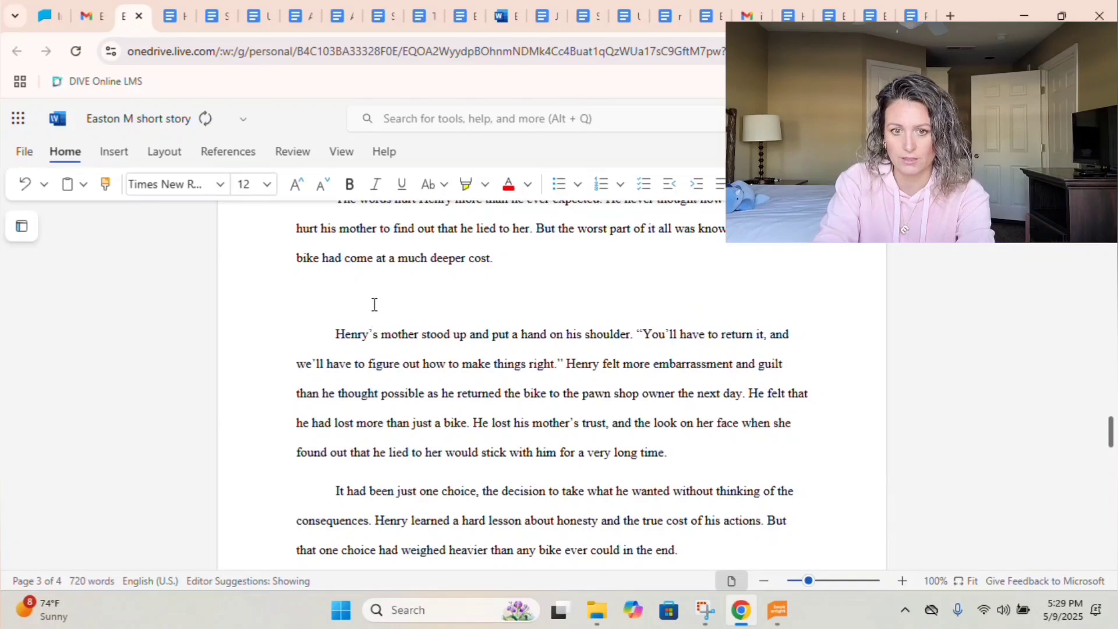
pyautogui.click(374, 305)
pyautogui.press('BackSpace')
pyautogui.scroll(3, 374, 302)
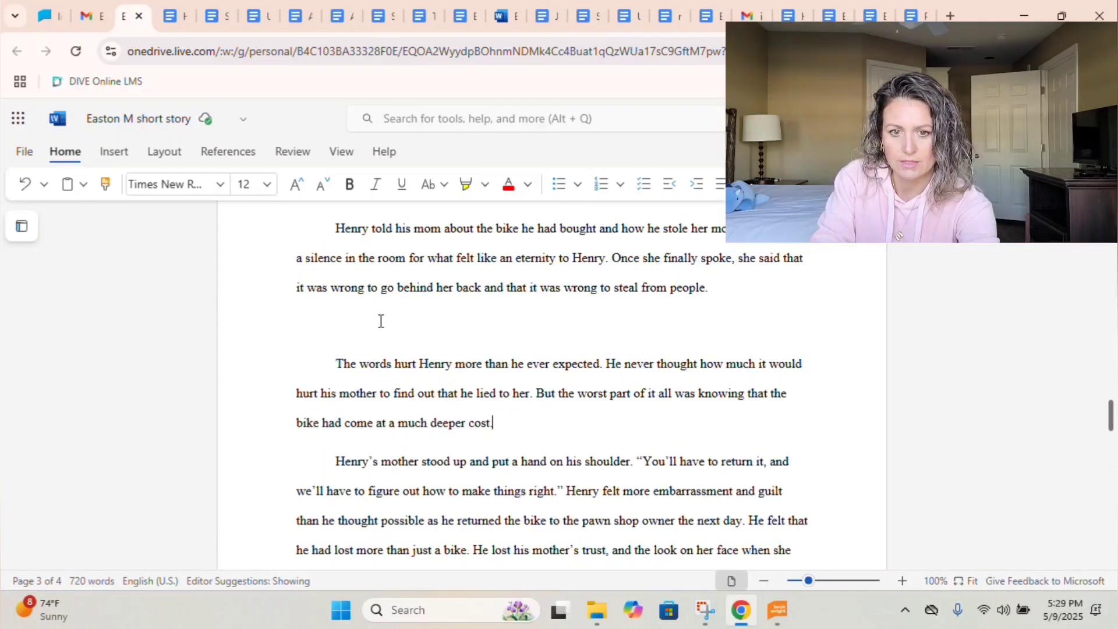
pyautogui.scroll(20, 381, 321)
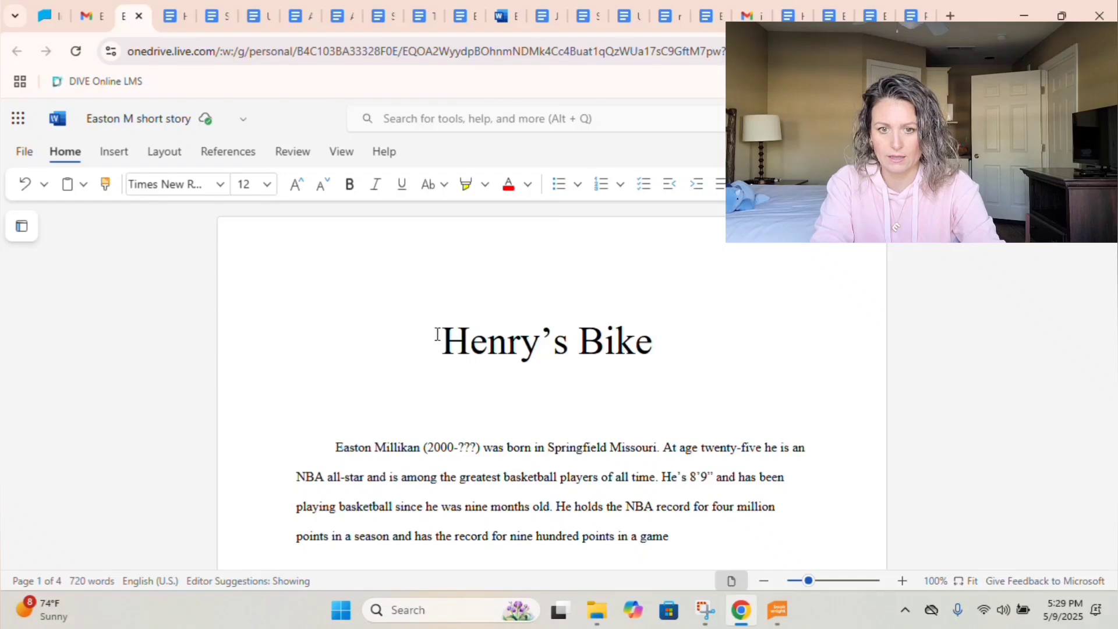
# Select the entire Henry's Bike document.
pyautogui.hotkey('ctrl', 'a')
pyautogui.scroll(-15, 583, 434)
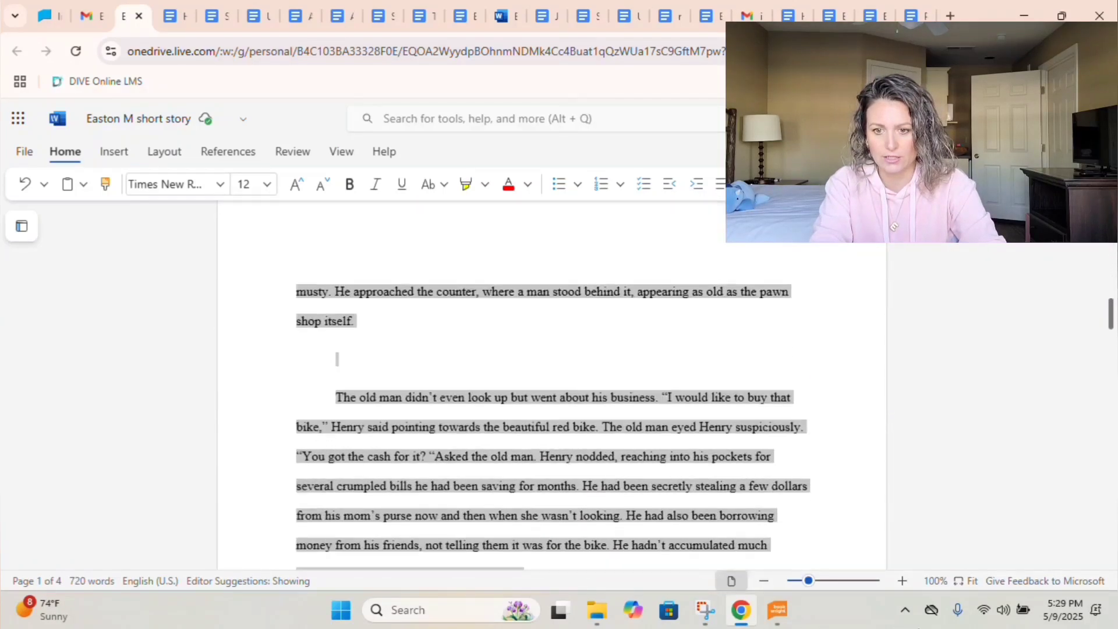
pyautogui.scroll(-15, 554, 379)
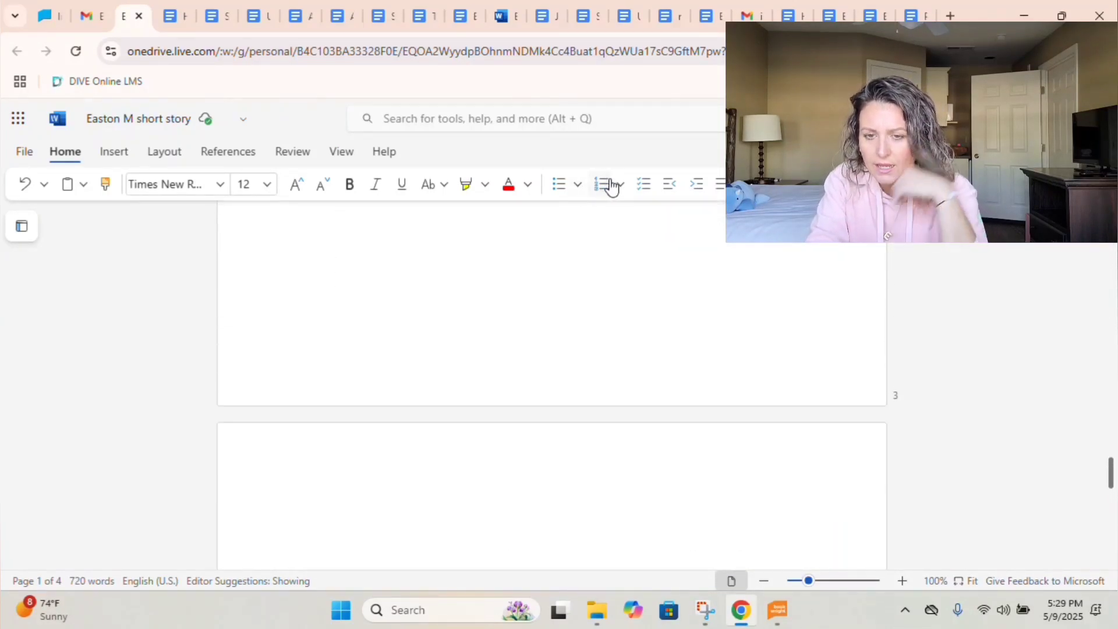
pyautogui.scroll(5, 619, 189)
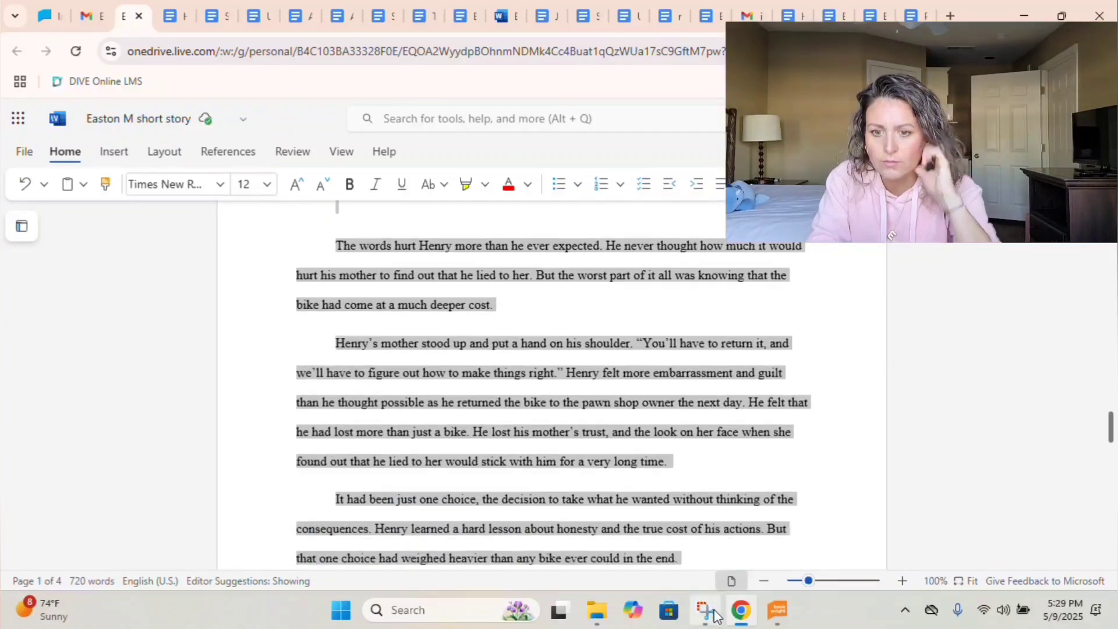
pyautogui.scroll(-6, 678, 448)
pyautogui.click(679, 447)
pyautogui.hotkey('ctrl', 'Home')
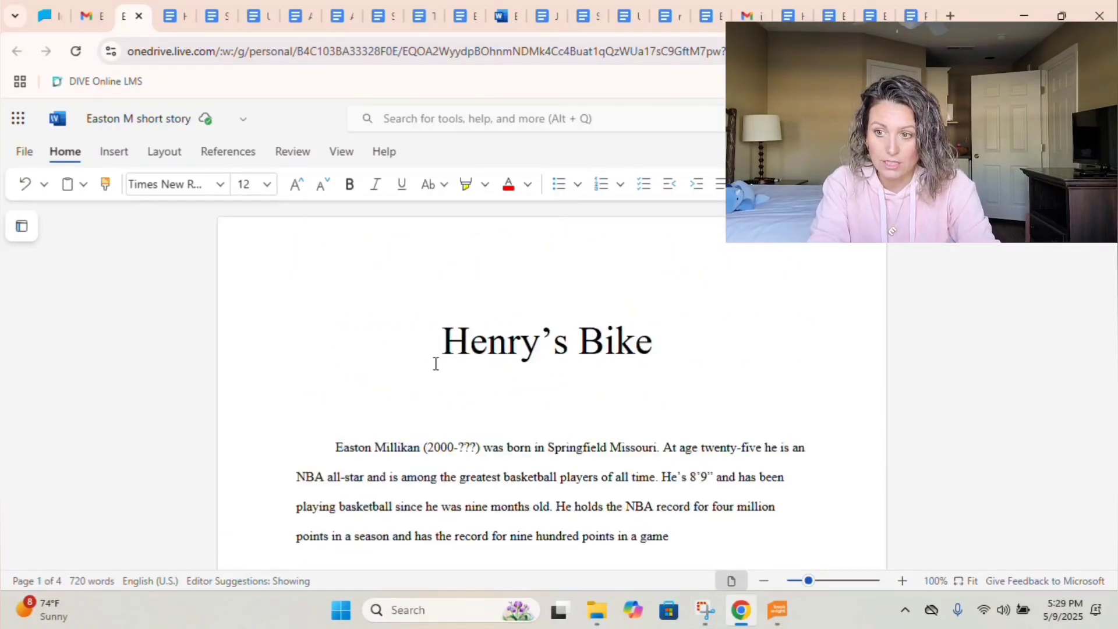
pyautogui.hotkey('ctrl', 'a')
pyautogui.scroll(-11, 553, 378)
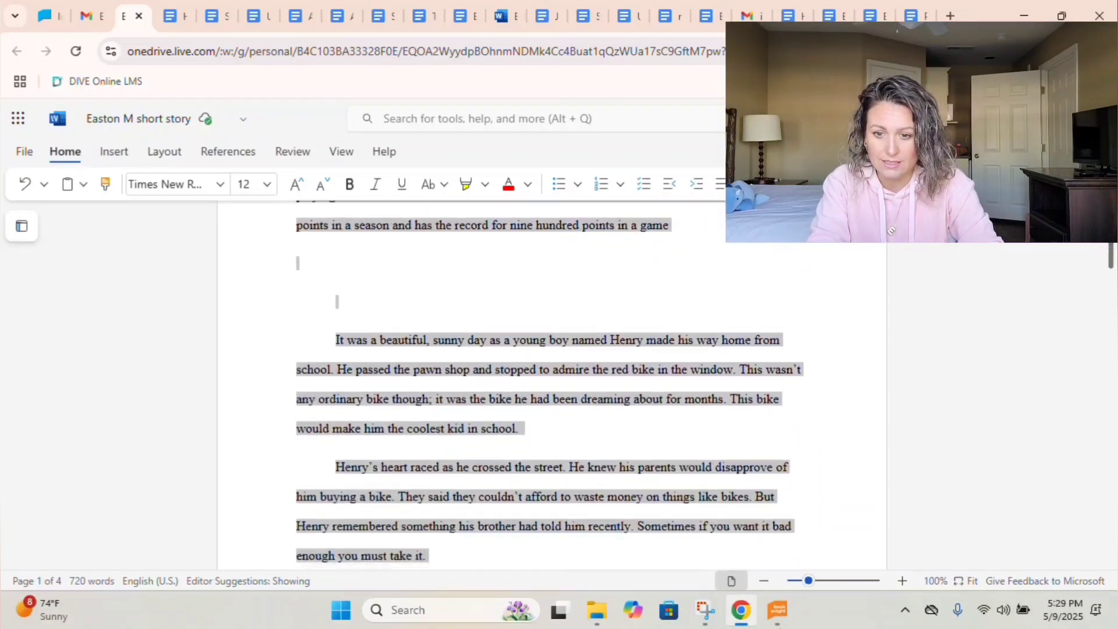
pyautogui.scroll(-15, 648, 331)
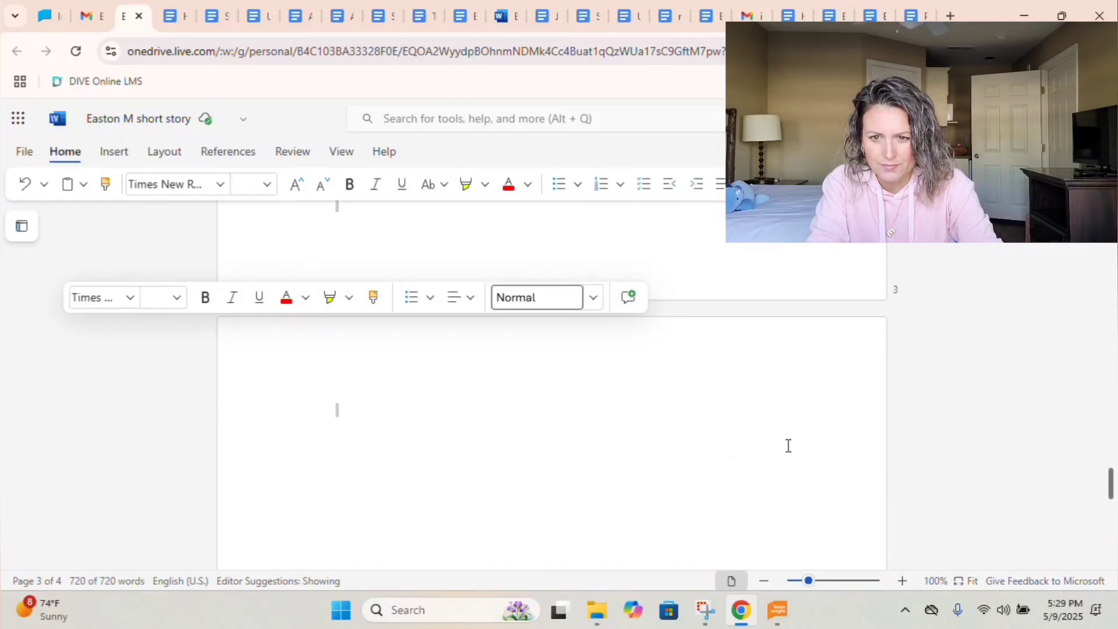
# Remove the space after every paragraph in the selected story.
pyautogui.click(460, 298)
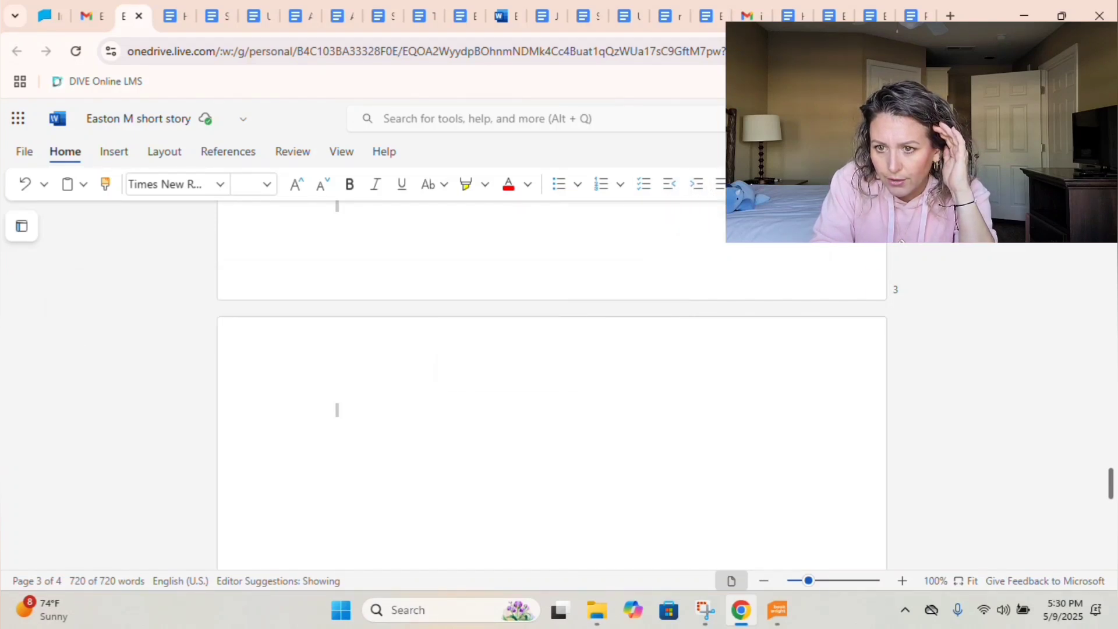
pyautogui.click(843, 184)
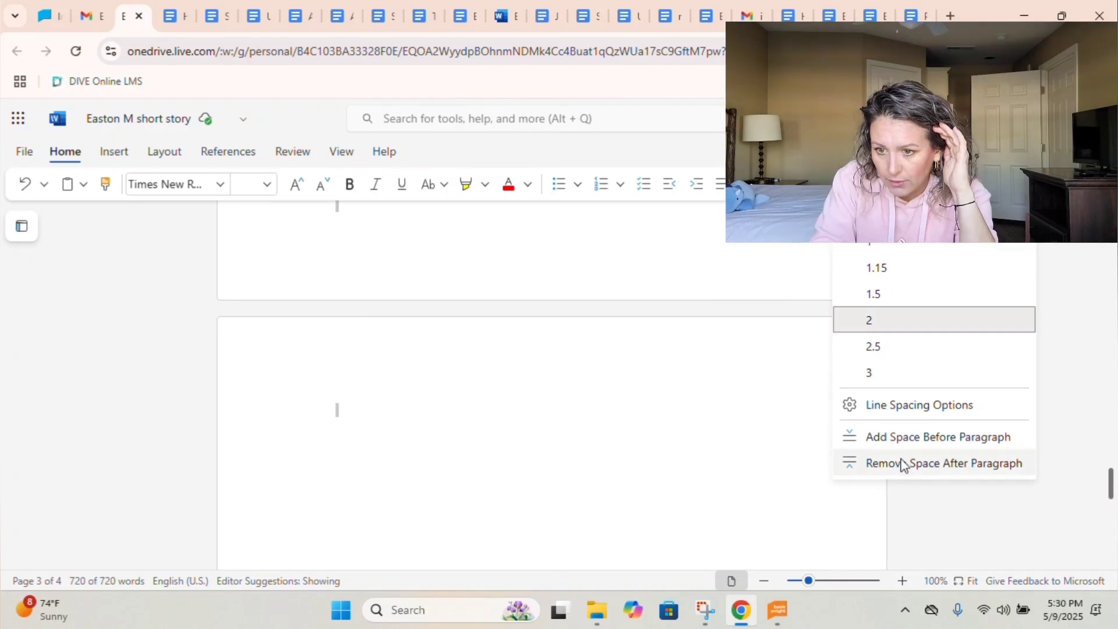
pyautogui.click(903, 463)
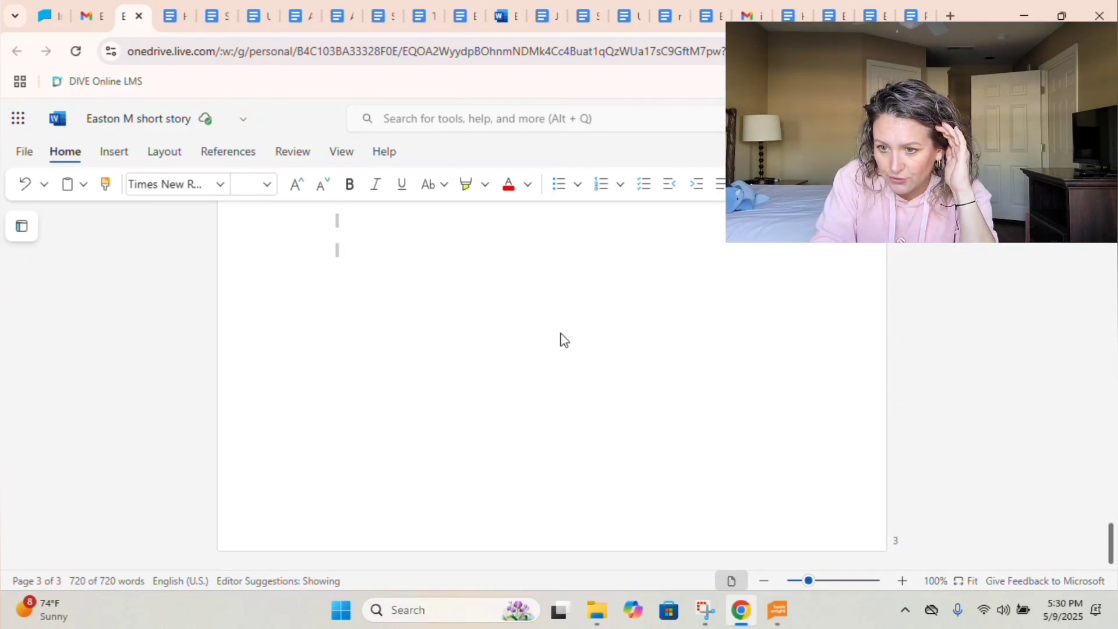
# Delete the blank lines after 'money.', 'enough for the bike.' and 'take it.'.
pyautogui.scroll(15, 564, 340)
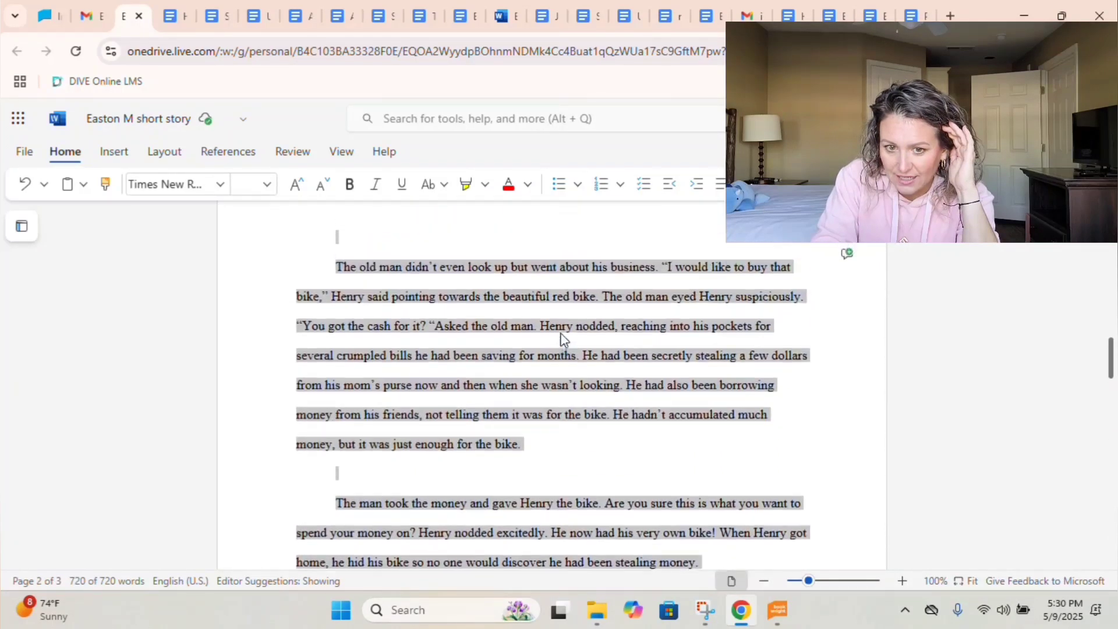
pyautogui.scroll(-15, 564, 340)
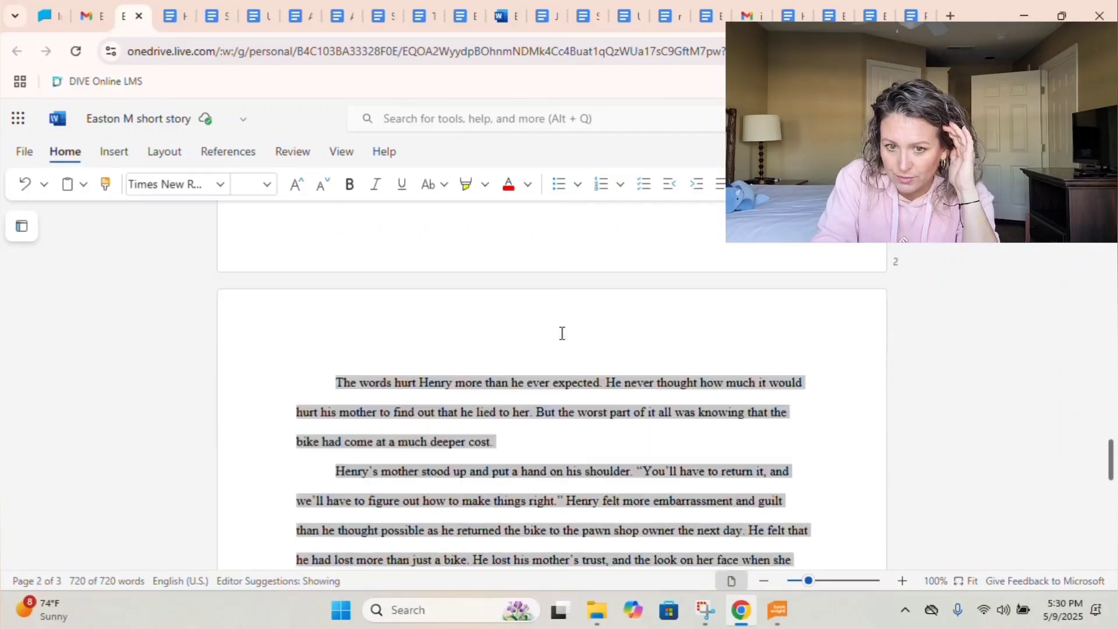
pyautogui.click(521, 517)
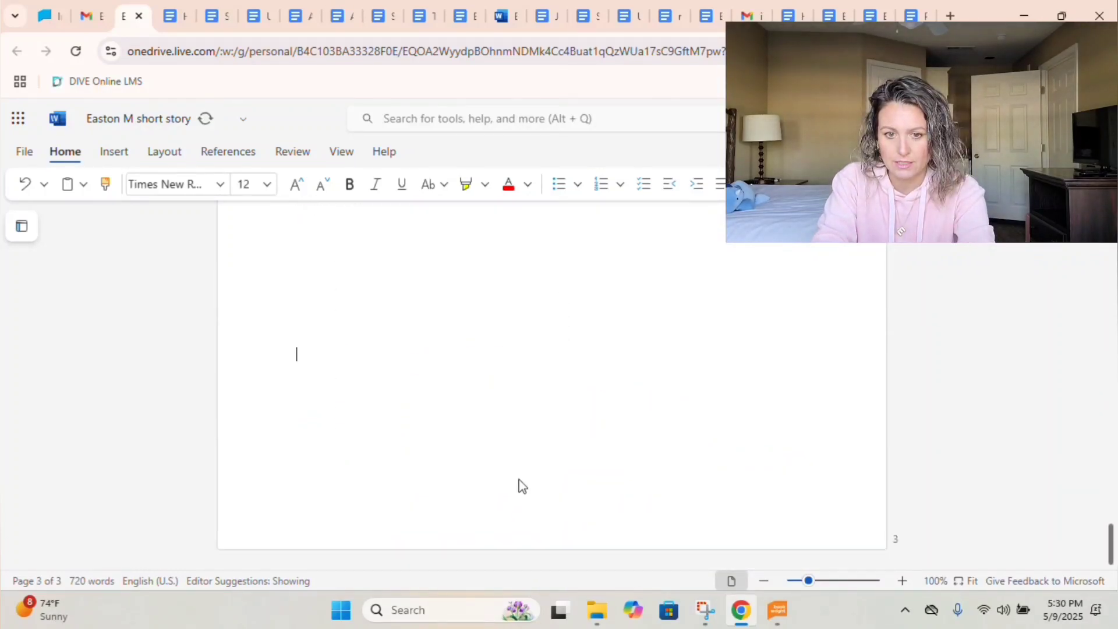
pyautogui.scroll(2, 520, 487)
pyautogui.scroll(-2, 520, 487)
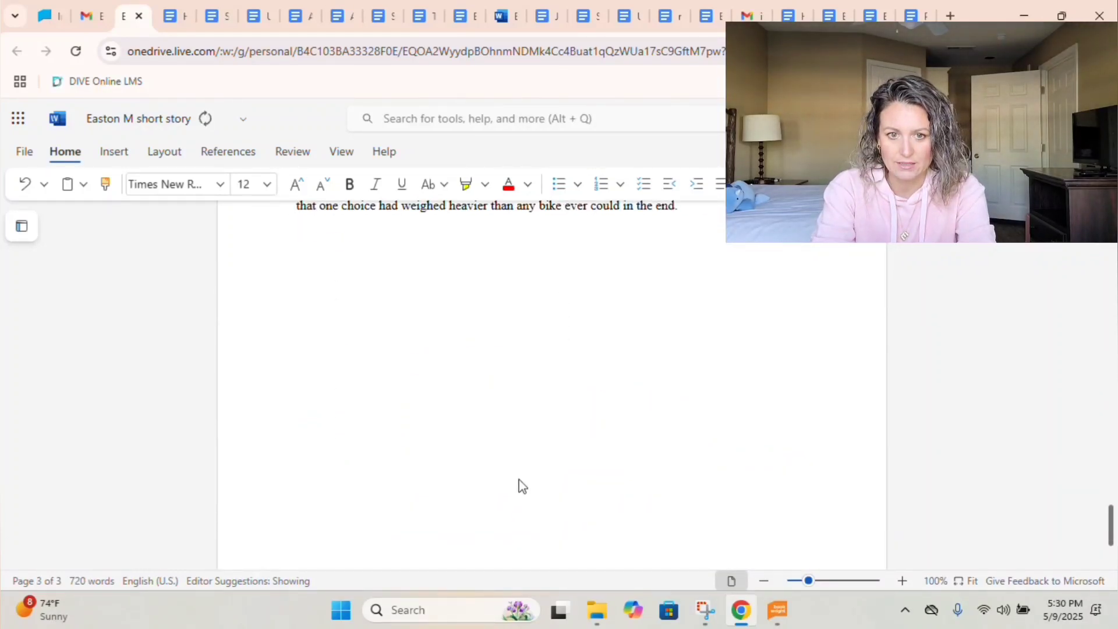
pyautogui.scroll(7, 520, 486)
pyautogui.scroll(8, 476, 375)
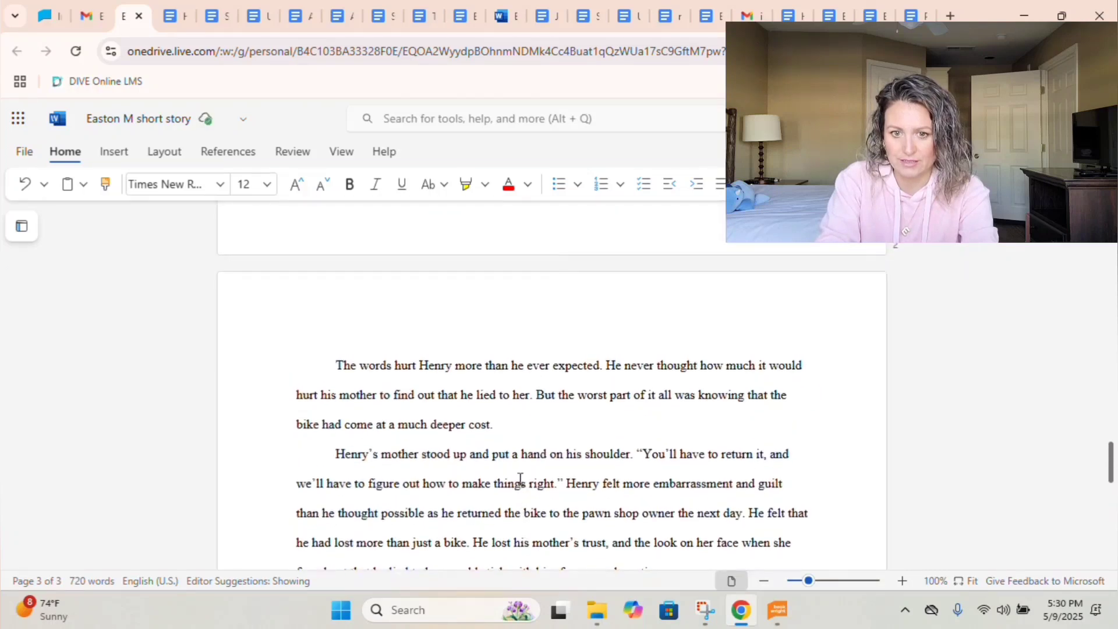
pyautogui.scroll(-1, 476, 375)
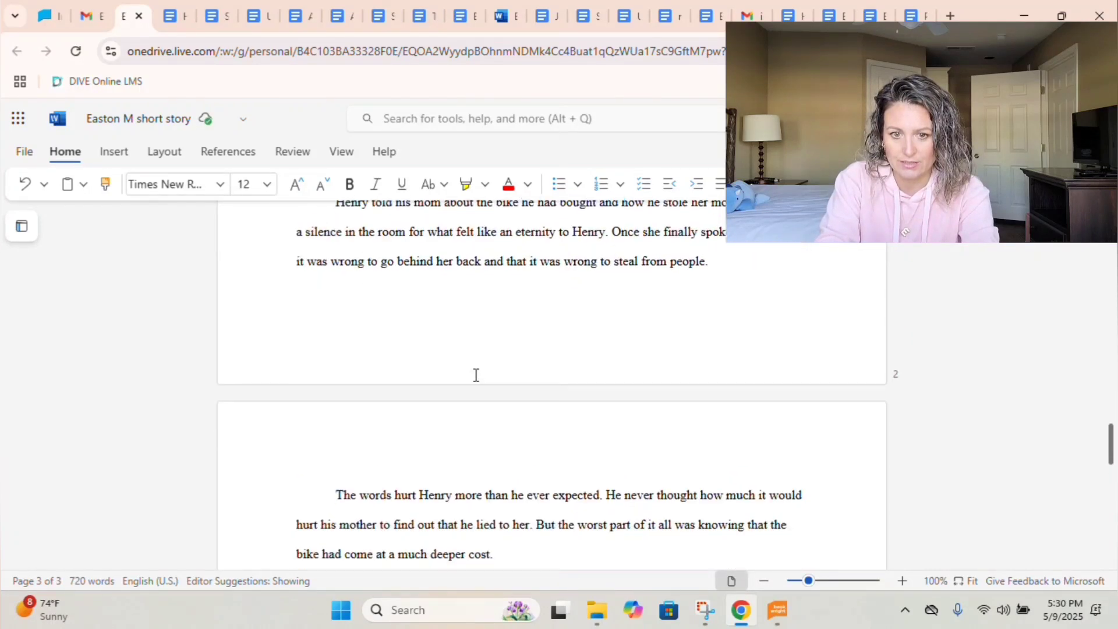
pyautogui.scroll(5, 420, 317)
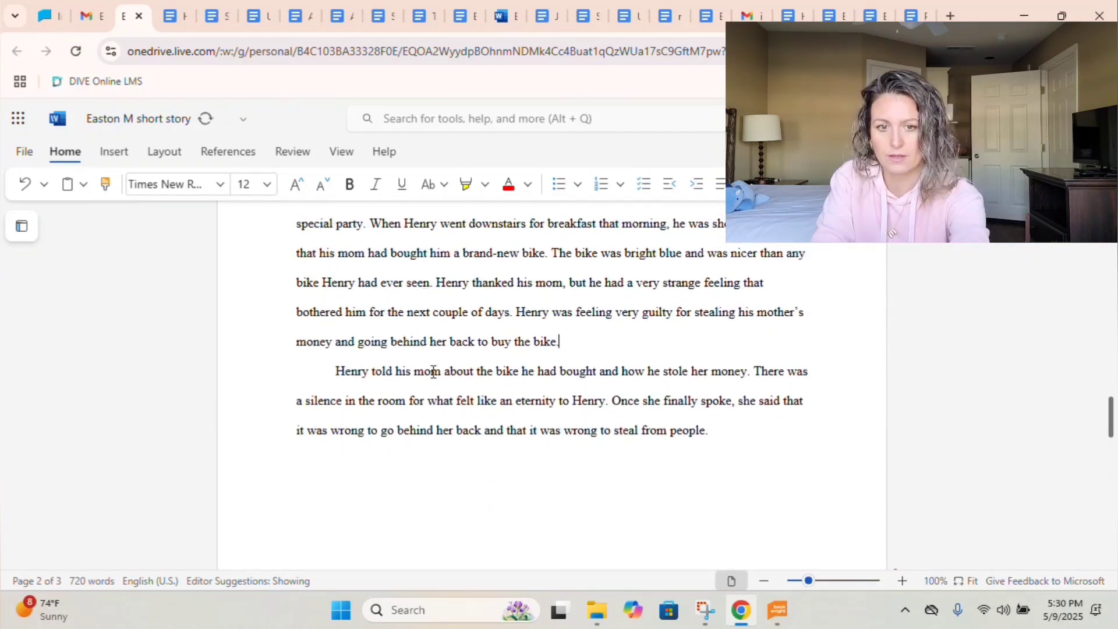
pyautogui.scroll(2, 433, 364)
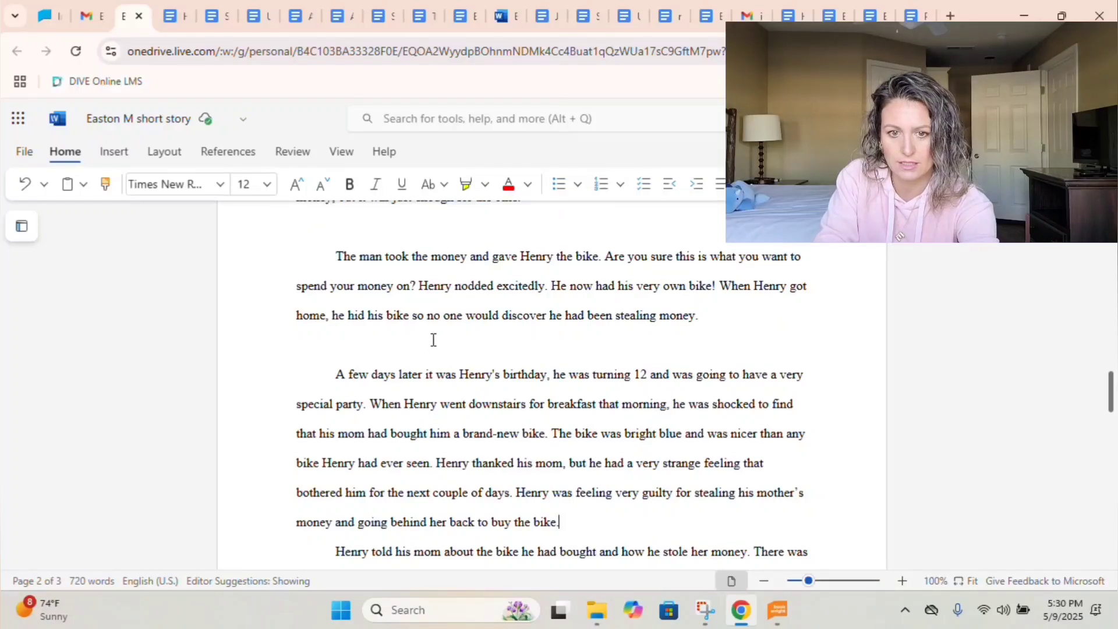
pyautogui.click(433, 340)
pyautogui.press('BackSpace')
pyautogui.scroll(3, 433, 339)
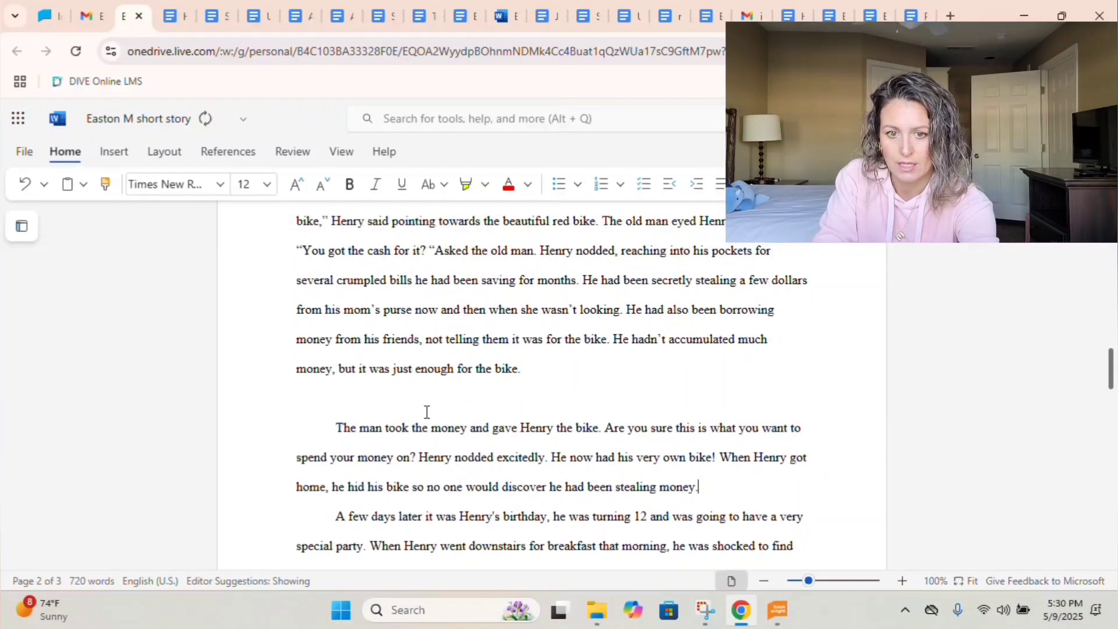
pyautogui.press('BackSpace')
pyautogui.scroll(4, 424, 400)
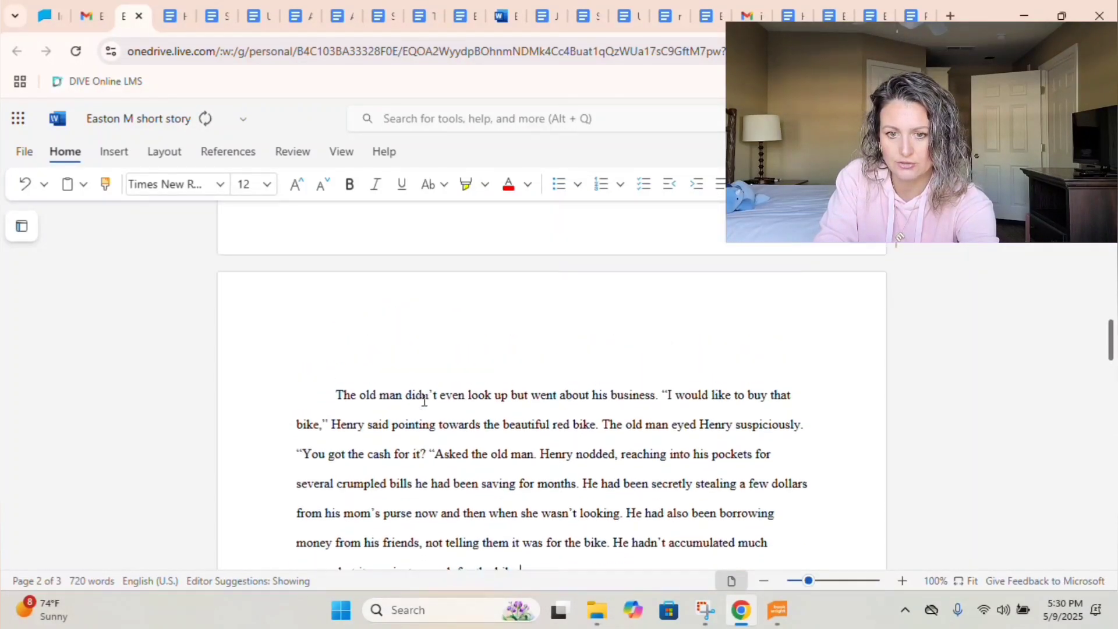
pyautogui.scroll(6, 421, 396)
pyautogui.click(419, 380)
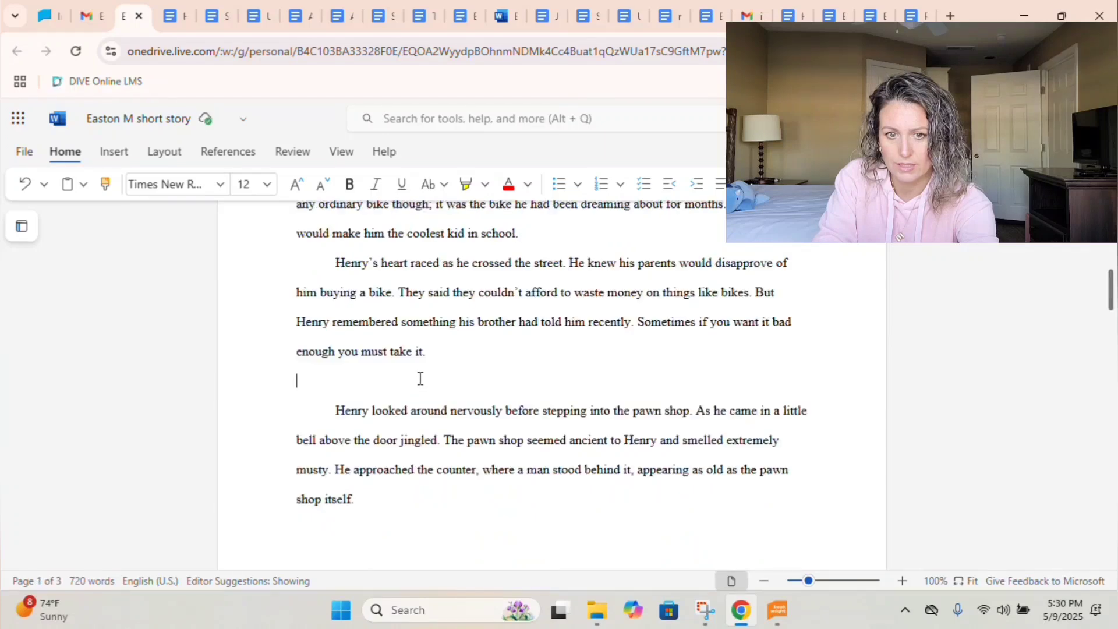
pyautogui.press('BackSpace')
# Delete the blank line above the author bio and the bio paragraph itself.
pyautogui.scroll(5, 420, 378)
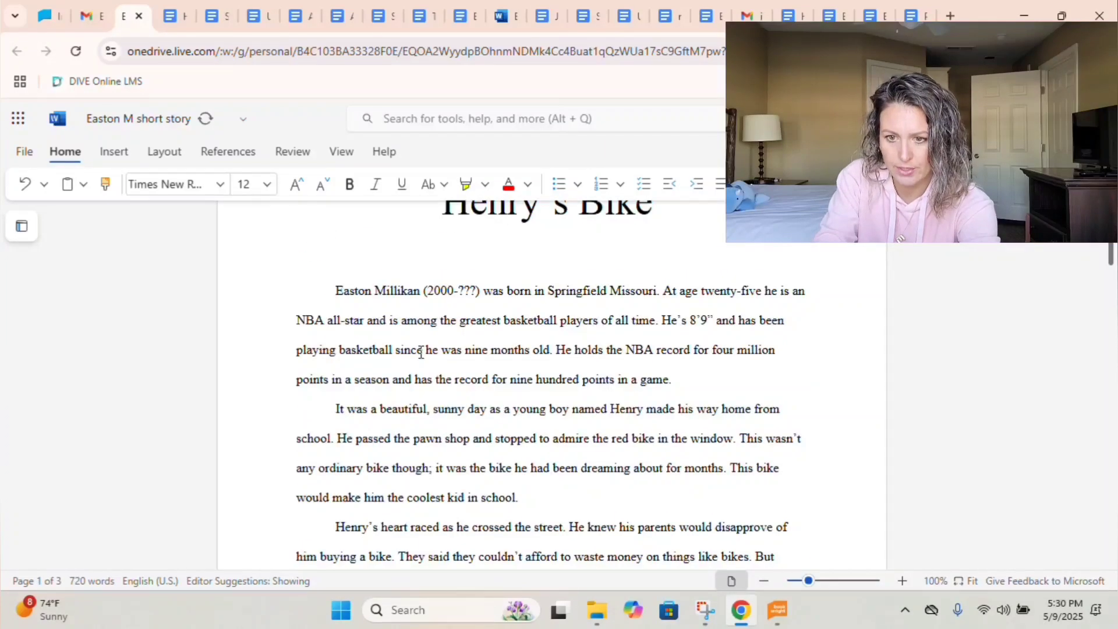
pyautogui.scroll(2, 420, 352)
pyautogui.press('BackSpace')
pyautogui.tripleClick(419, 357)
pyautogui.press('BackSpace')
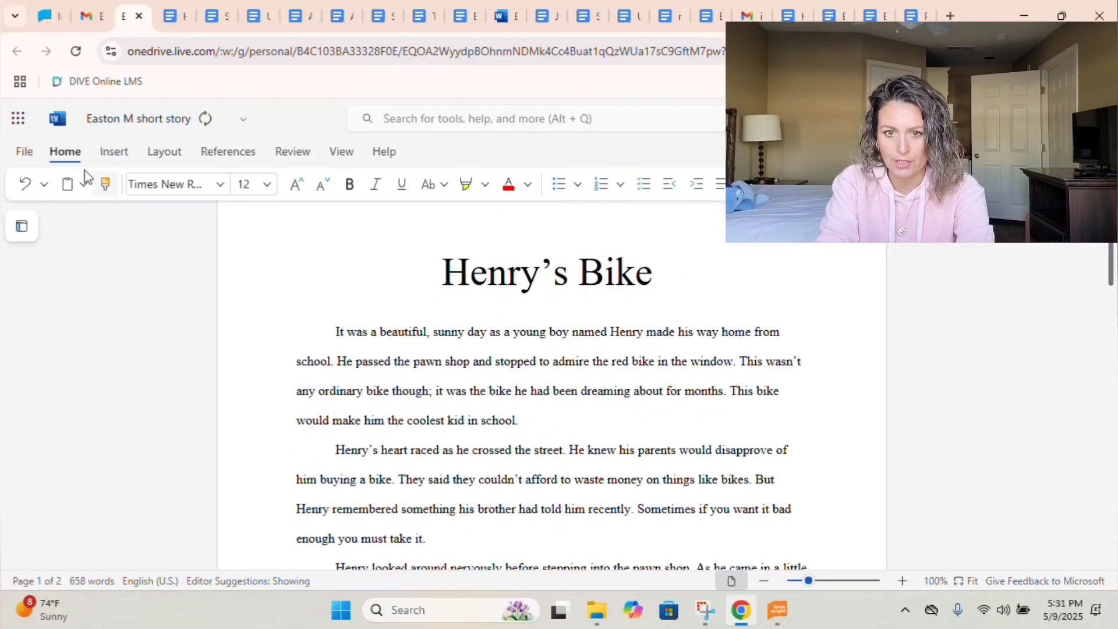
# Check the File options without exporting, then switch to the author bio Google Doc.
pyautogui.click(26, 153)
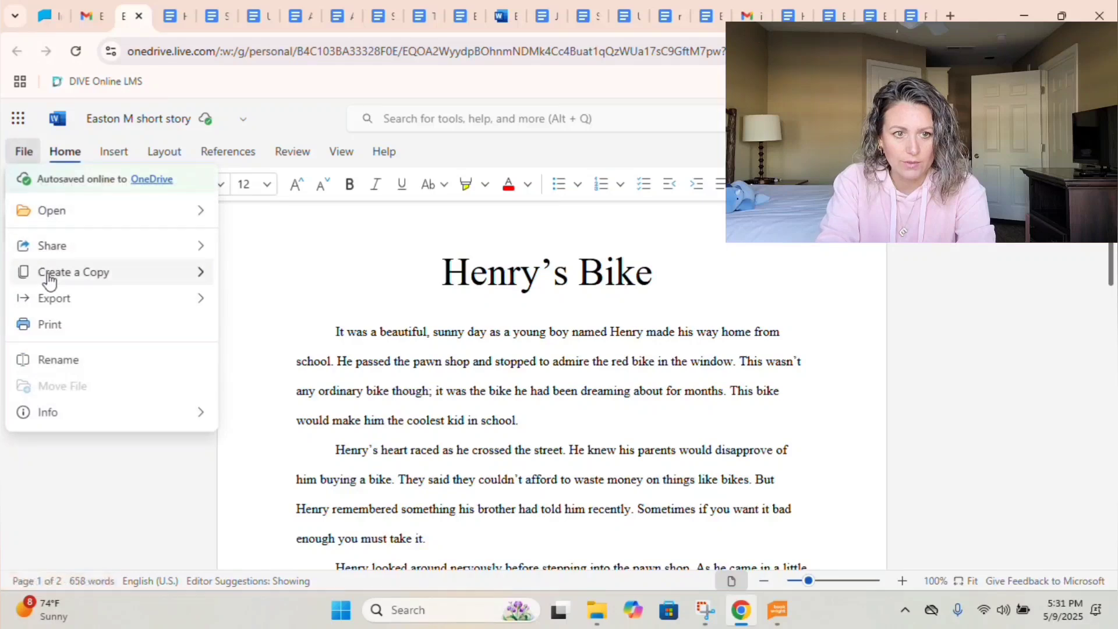
pyautogui.moveTo(64, 299)
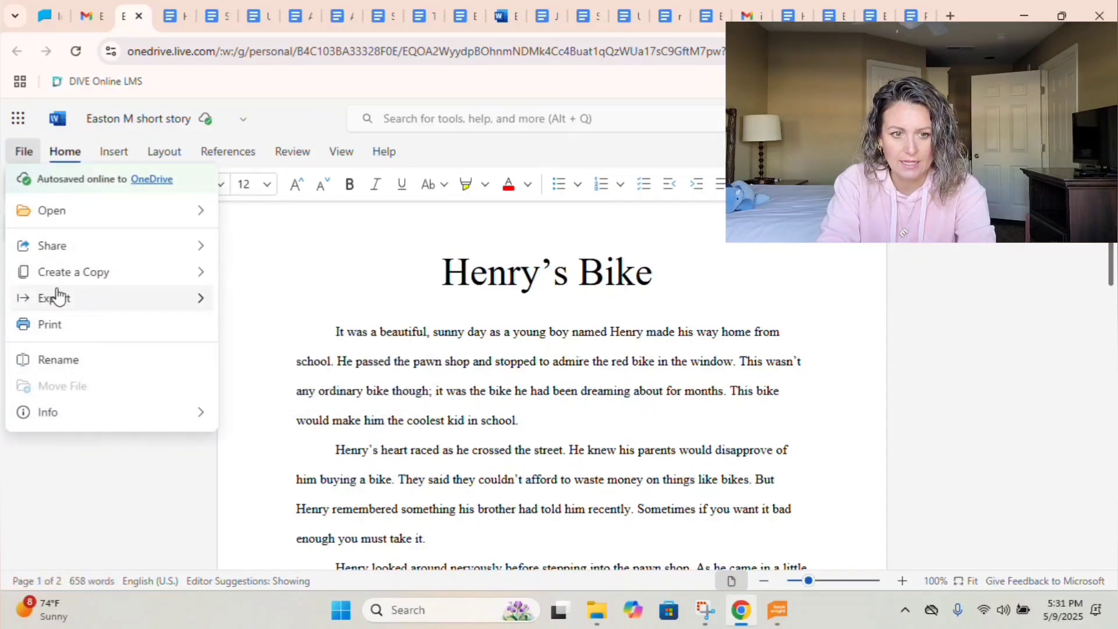
pyautogui.click(338, 245)
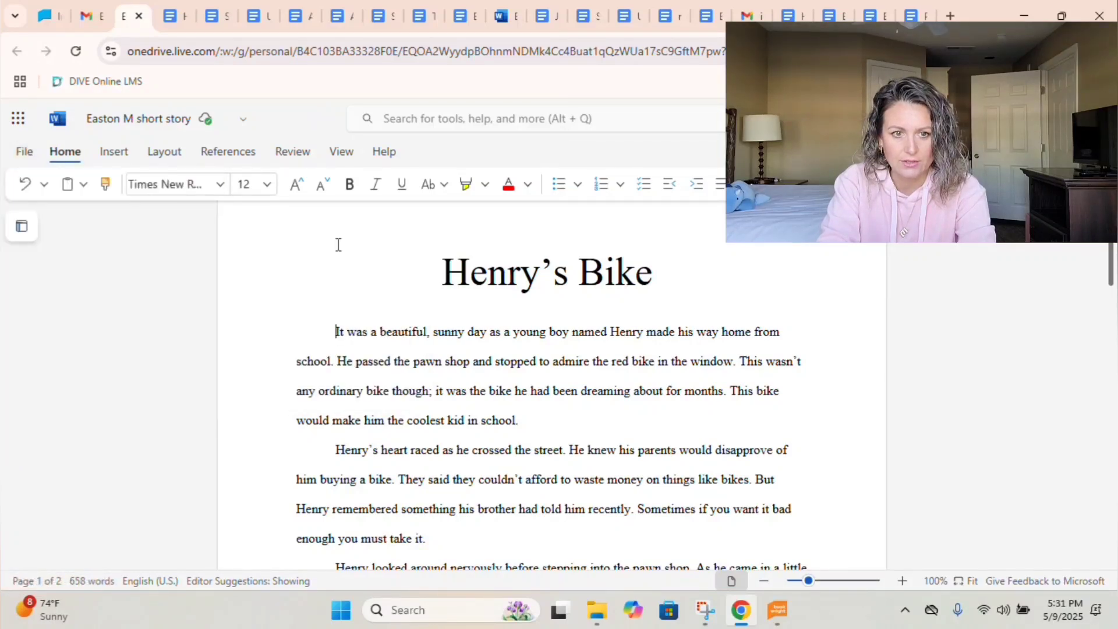
pyautogui.click(916, 18)
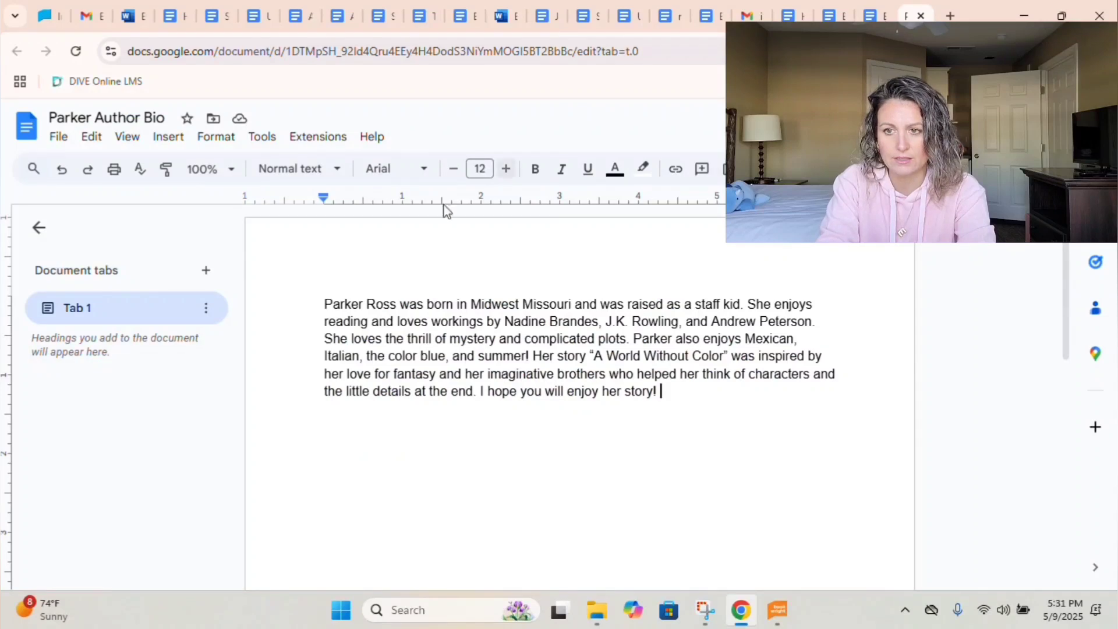
# Create a new blank Google Doc for the author bio.
pyautogui.click(58, 137)
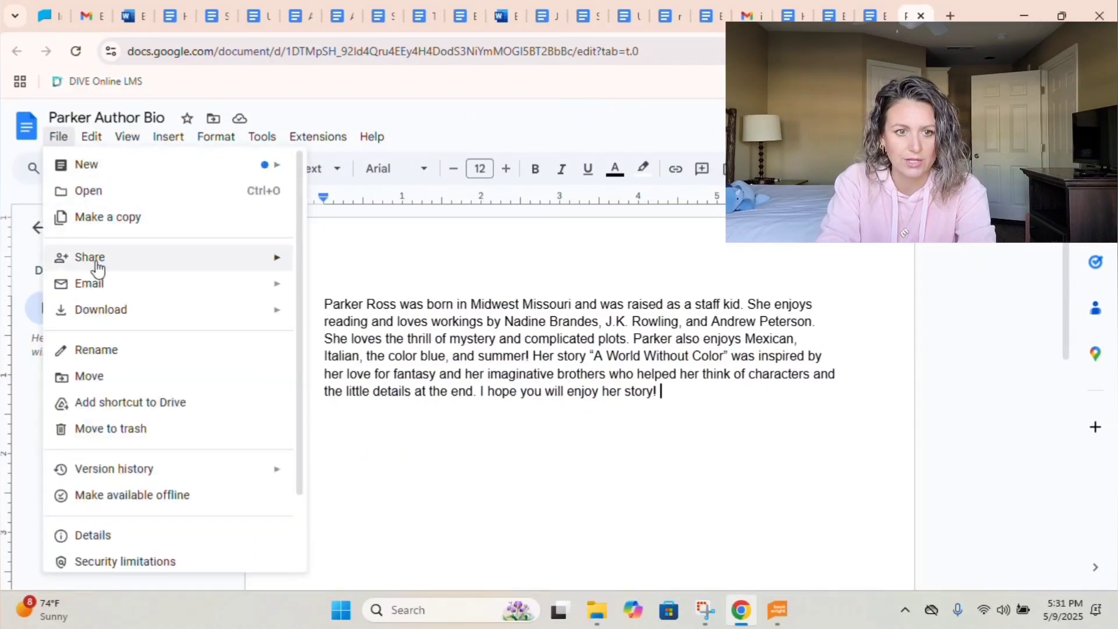
pyautogui.moveTo(119, 175)
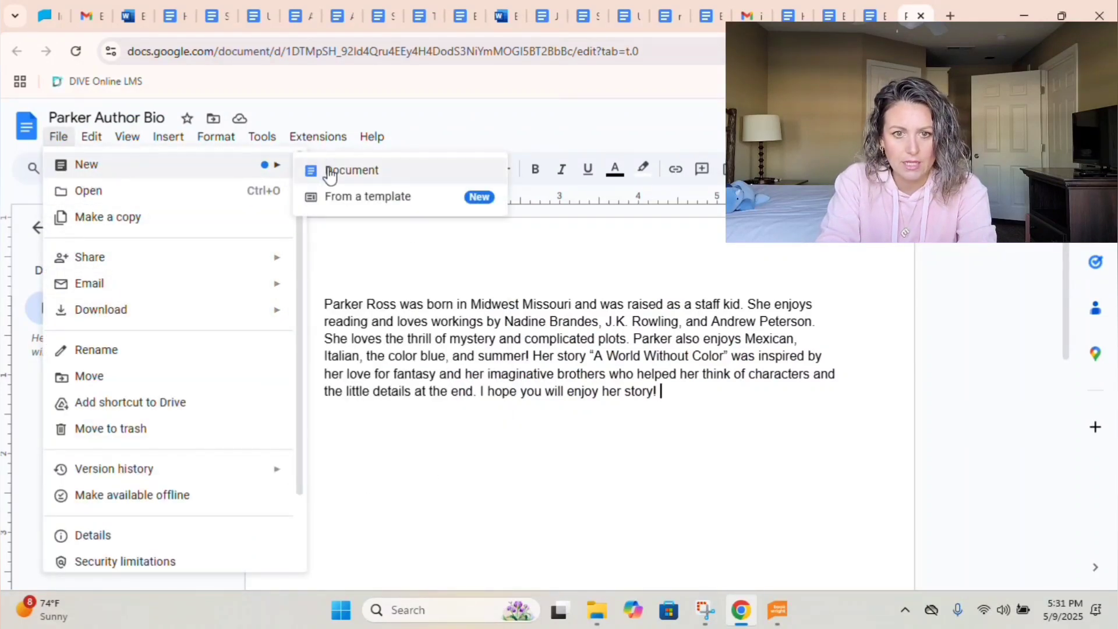
pyautogui.click(305, 170)
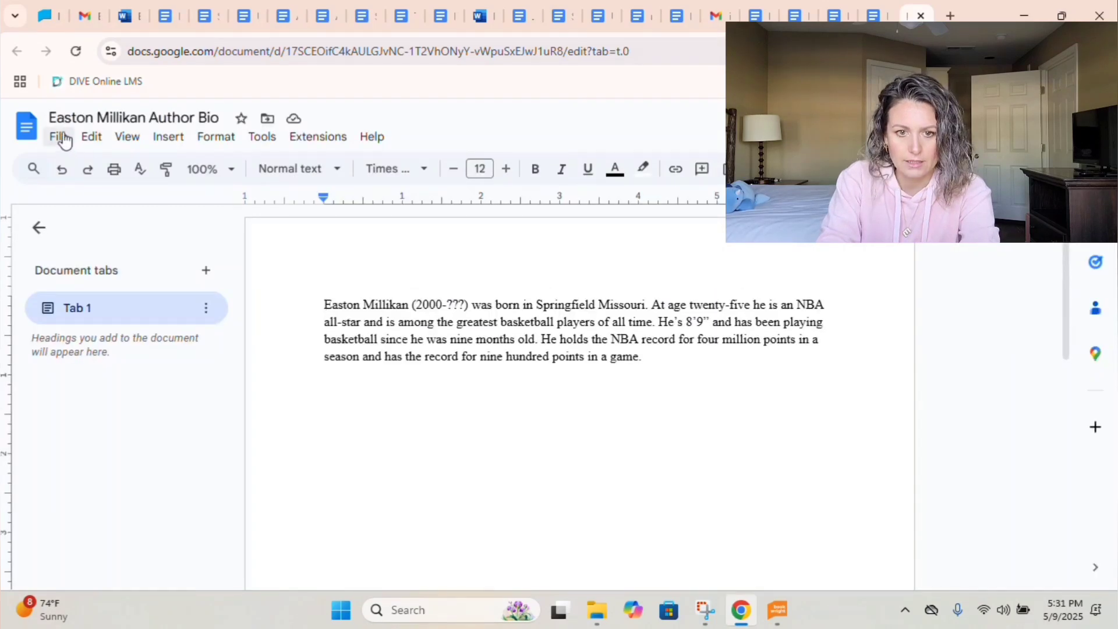
# Download the author bio as a Rich Text Format (.rtf) file.
pyautogui.click(59, 138)
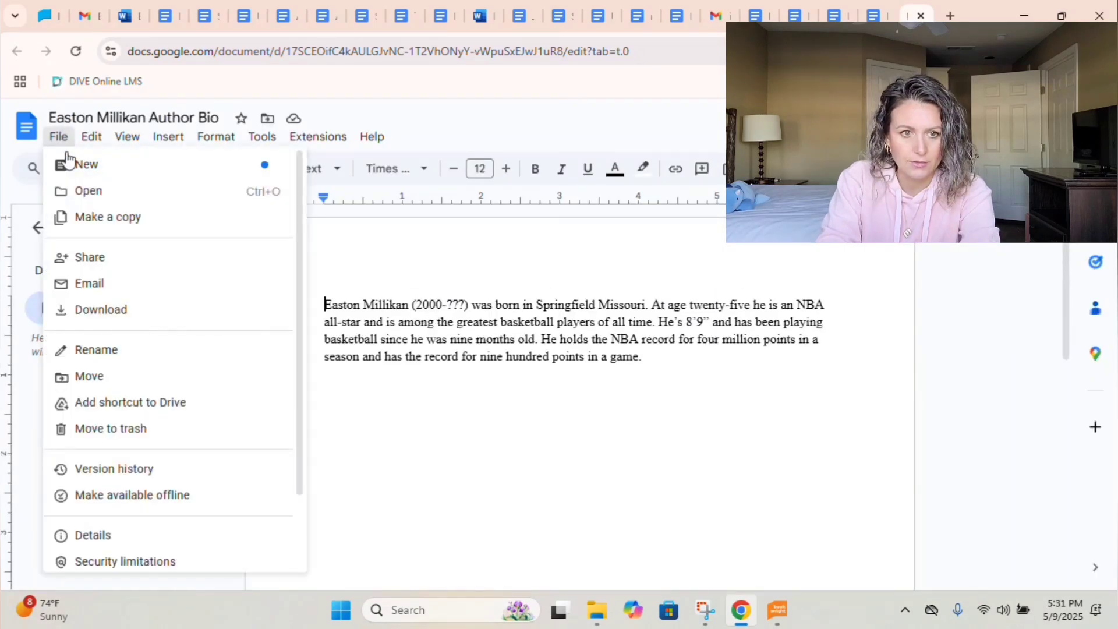
pyautogui.moveTo(92, 309)
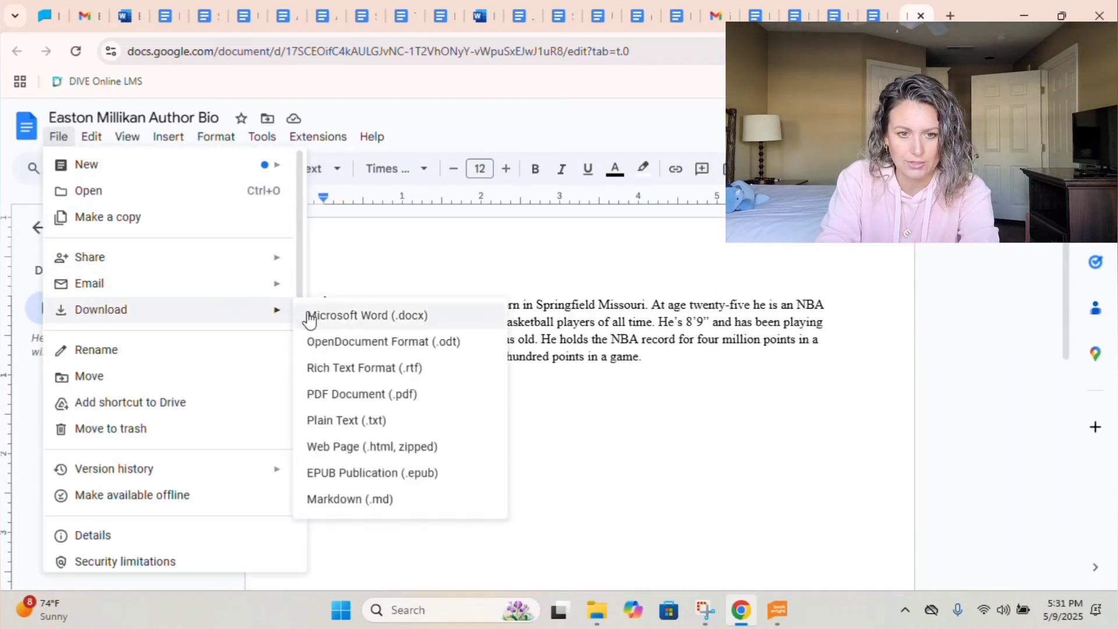
pyautogui.click(329, 372)
# Finish saving the bio RTF, then copy the whole Henry's Bike story in Word.
pyautogui.click(100, 15)
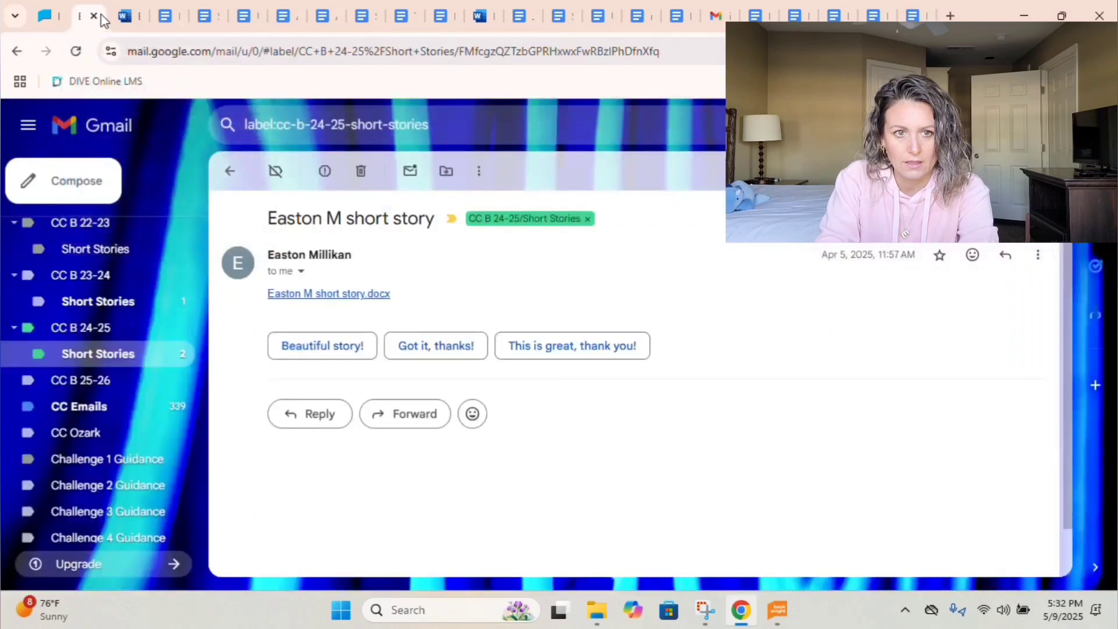
pyautogui.click(133, 21)
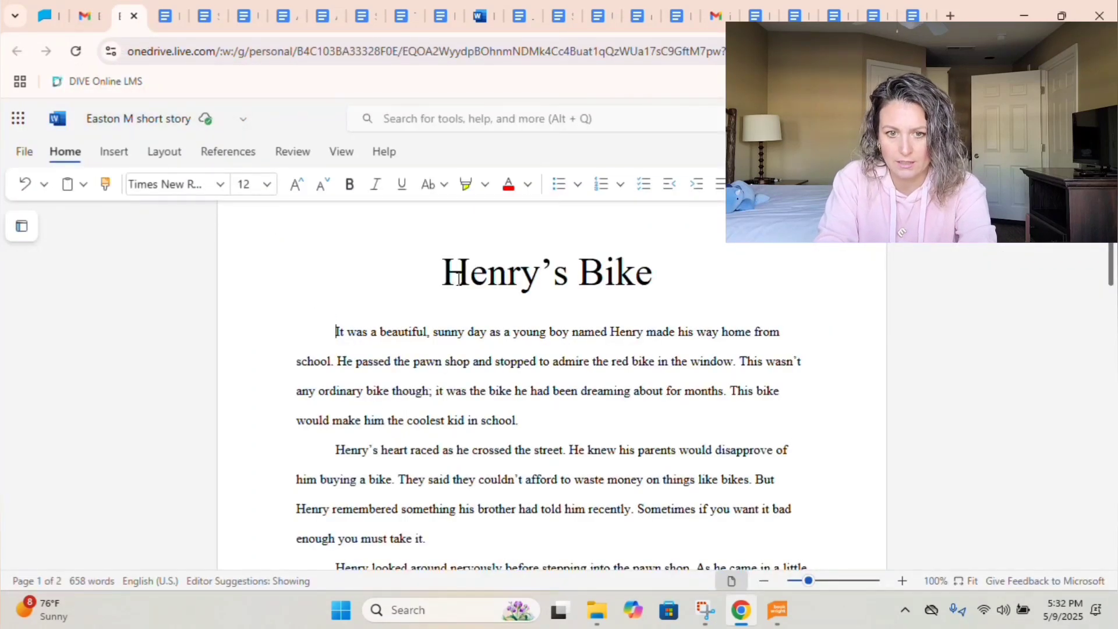
pyautogui.hotkey('ctrl', 'a')
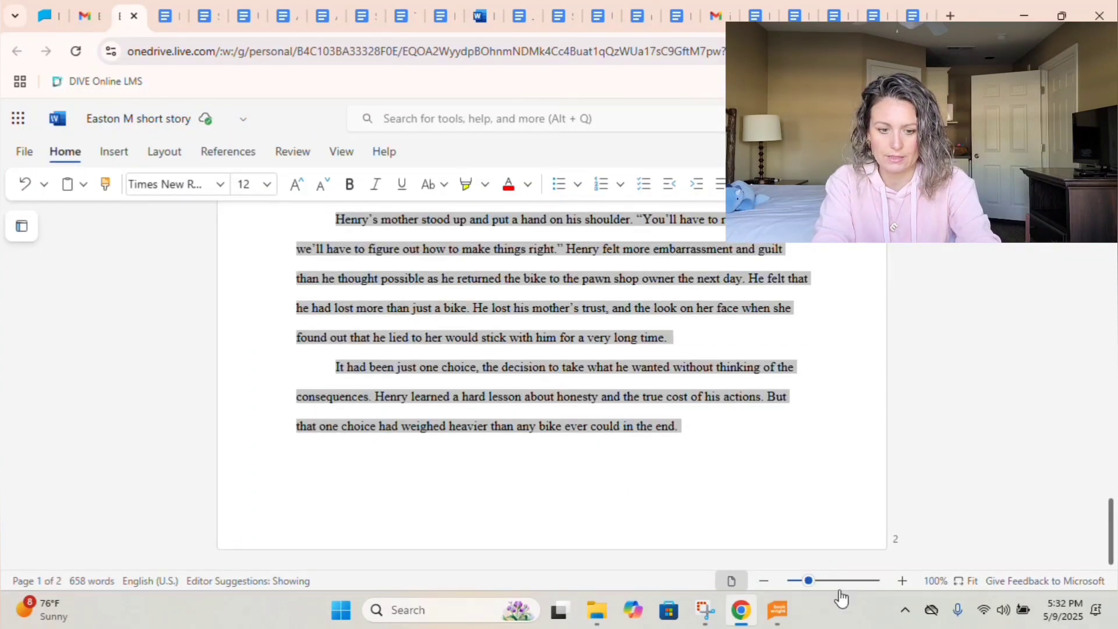
pyautogui.hotkey('ctrl', '9')
# Paste the Henry's Bike story into a new blank Google Doc.
pyautogui.click(60, 137)
pyautogui.moveTo(87, 169)
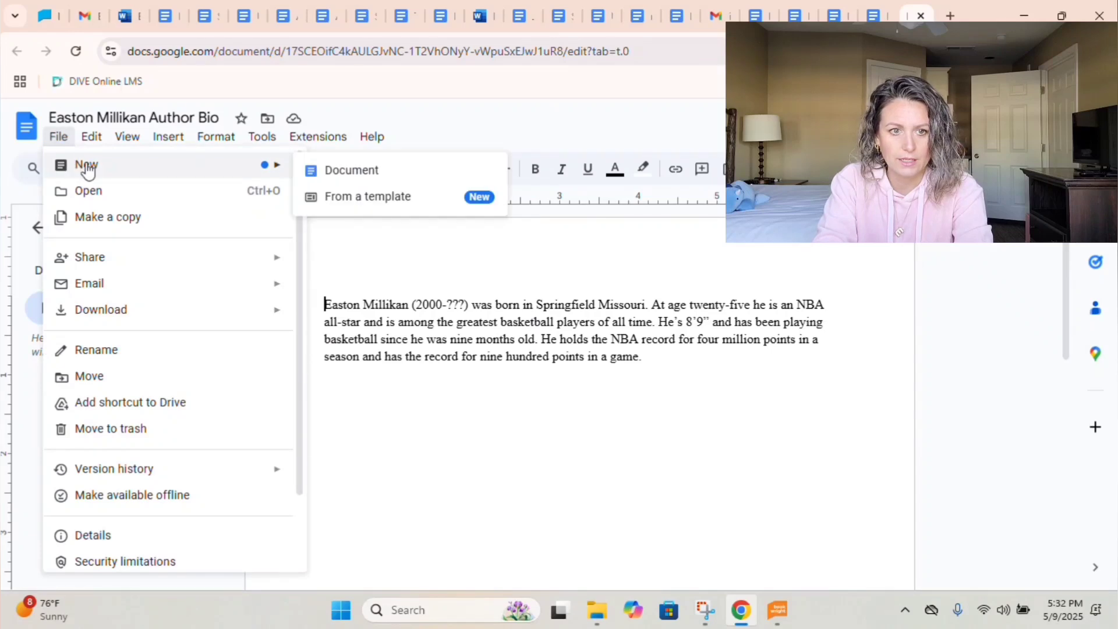
pyautogui.click(334, 173)
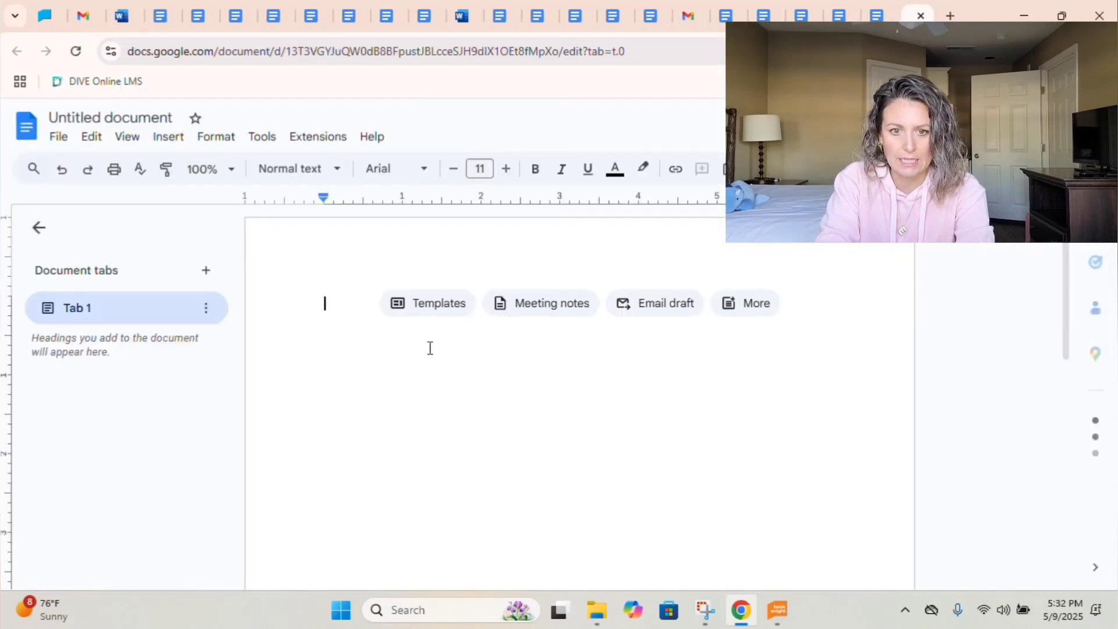
pyautogui.hotkey('ctrl', 'v')
# Undo an accidental title deletion and set the whole story to double line spacing.
pyautogui.scroll(15, 430, 347)
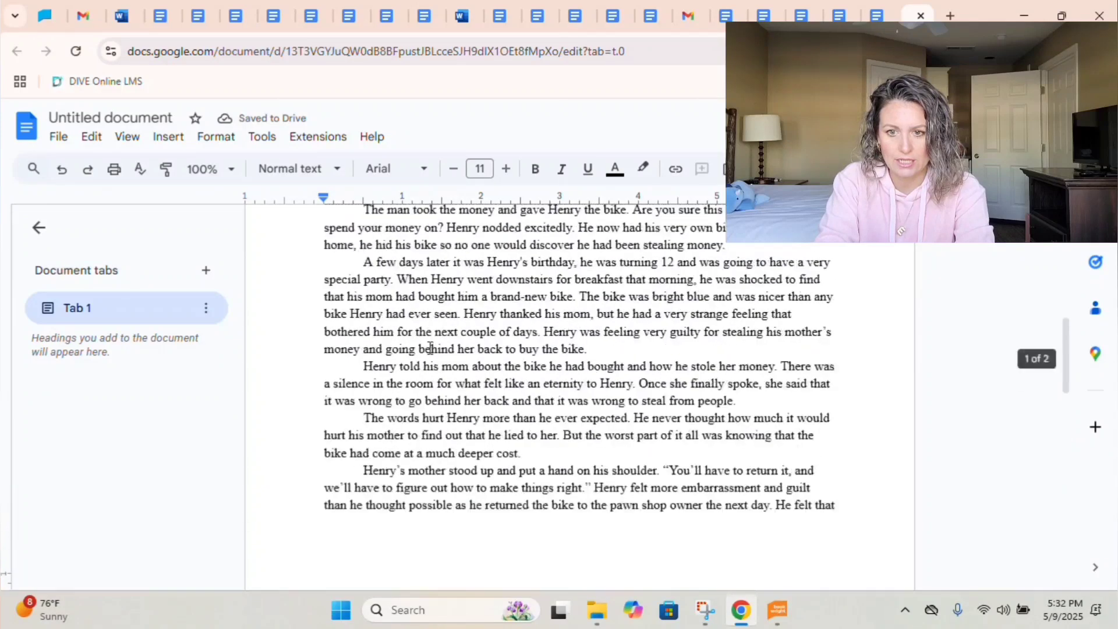
pyautogui.click(464, 327)
pyautogui.doubleClick(464, 326)
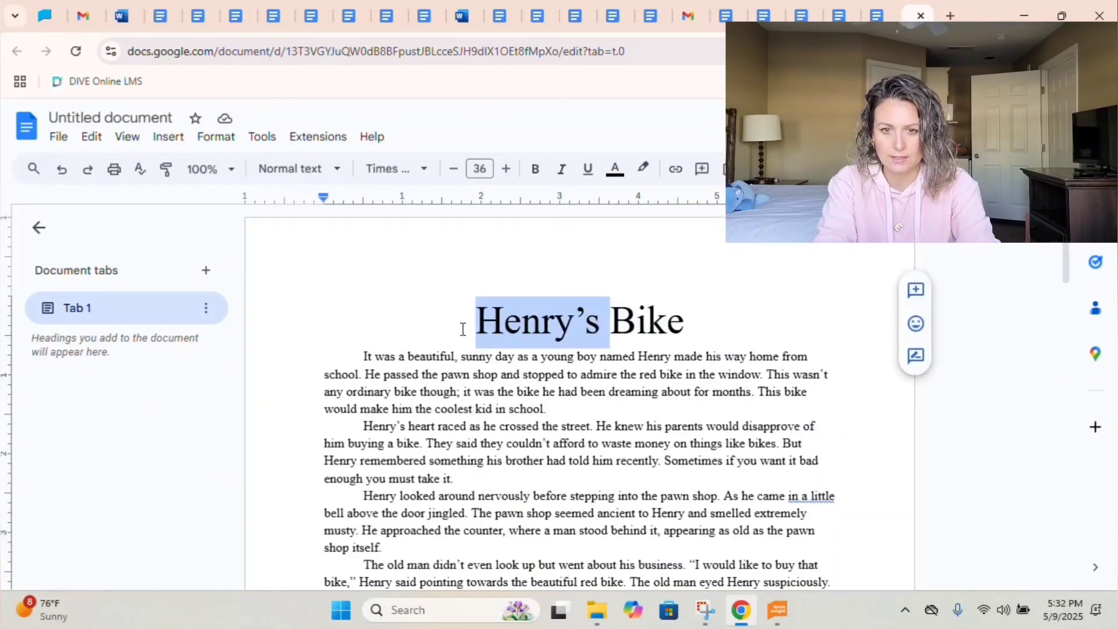
pyautogui.click(382, 546)
pyautogui.scroll(-3, 383, 246)
pyautogui.scroll(3, 384, 246)
pyautogui.hotkey('ctrl', 'z')
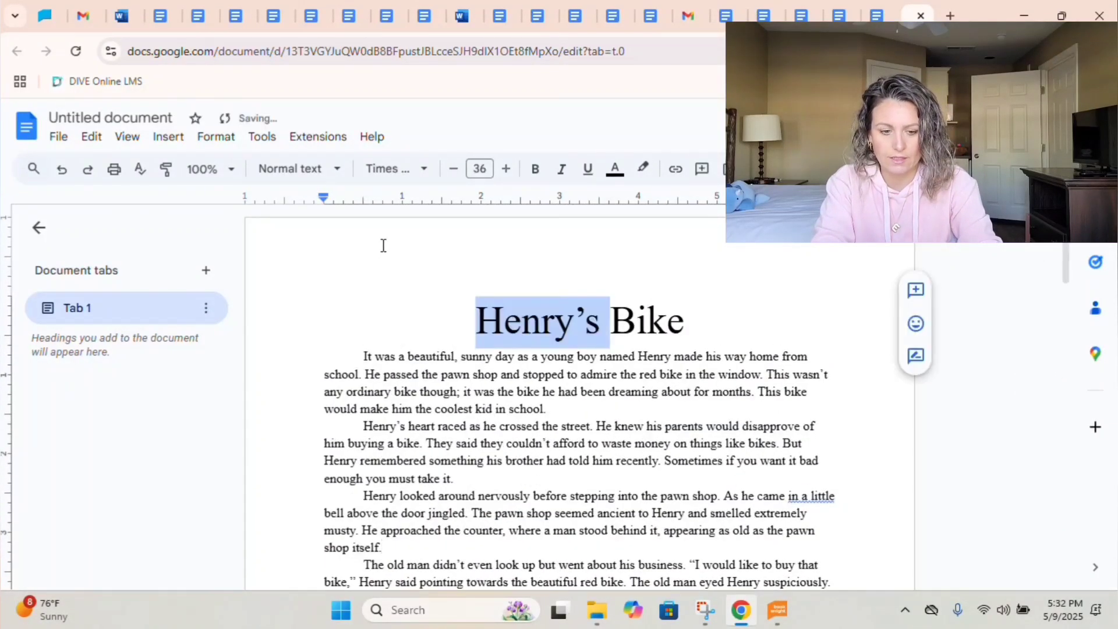
pyautogui.click(450, 324)
pyautogui.moveTo(464, 320); pyautogui.dragTo(825, 626)
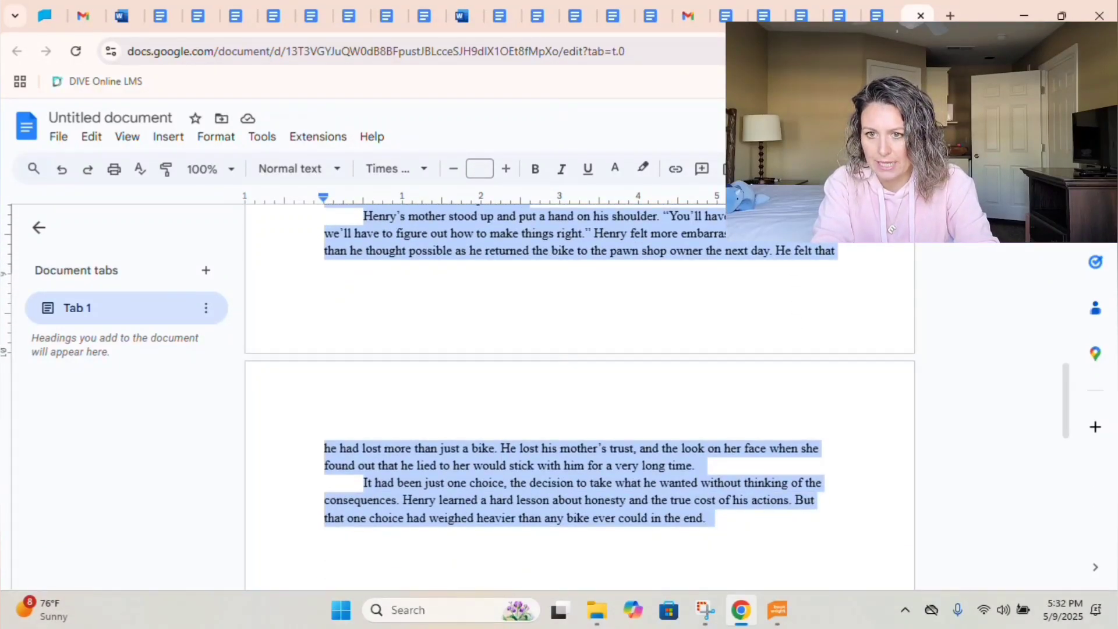
pyautogui.click(778, 169)
pyautogui.click(832, 277)
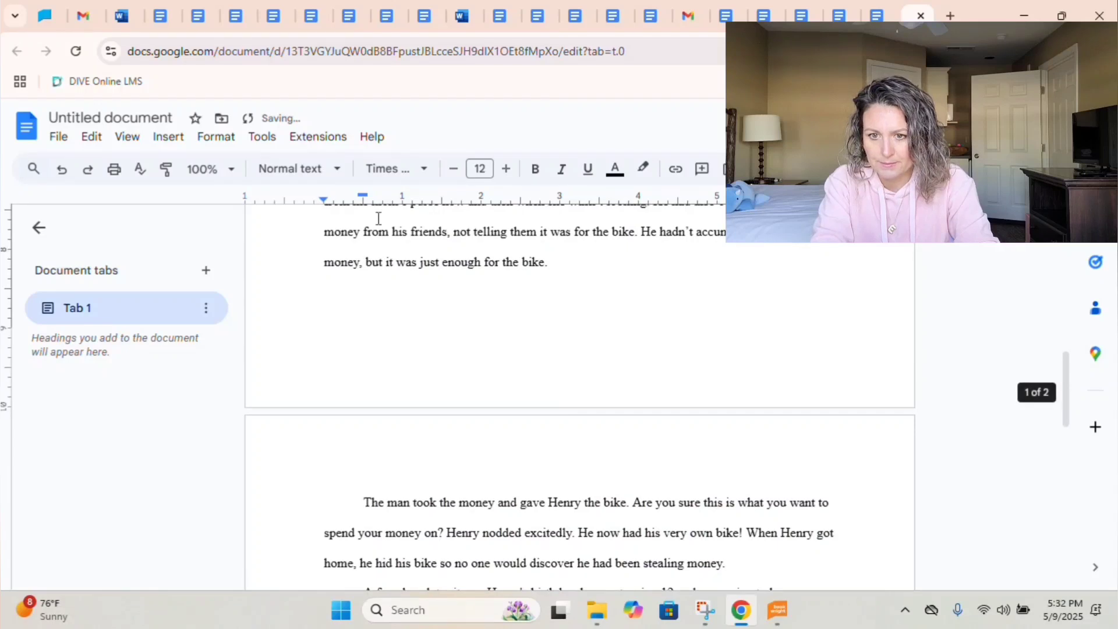
# Rename the untitled document with the student's name.
pyautogui.click(105, 116)
pyautogui.click(105, 116)
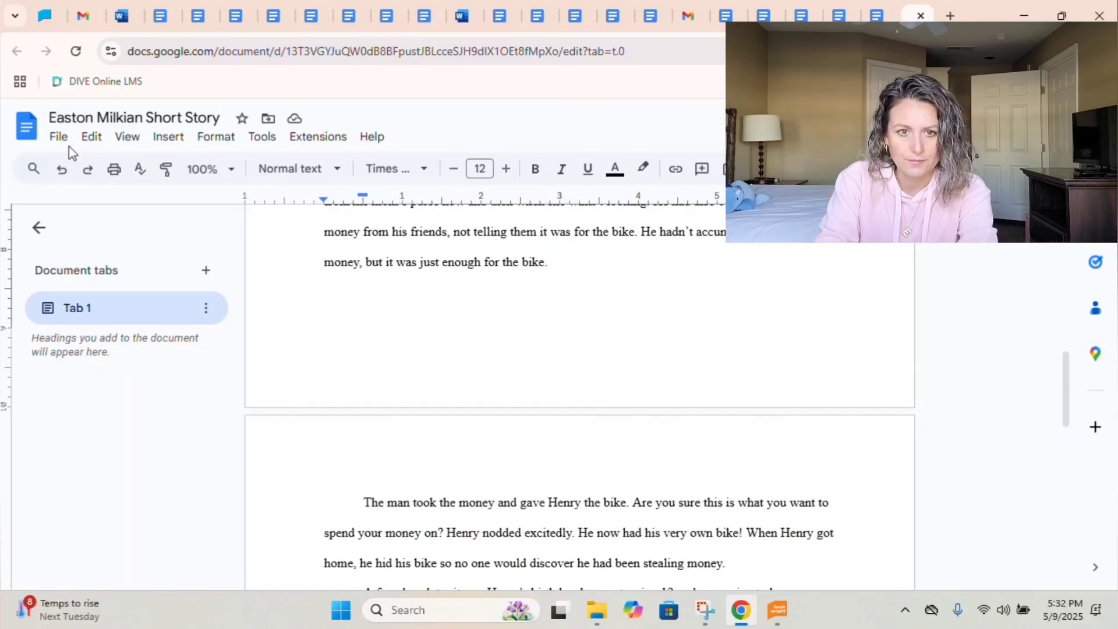
# Save the story as an RTF file in the short stories folder.
pyautogui.click(60, 137)
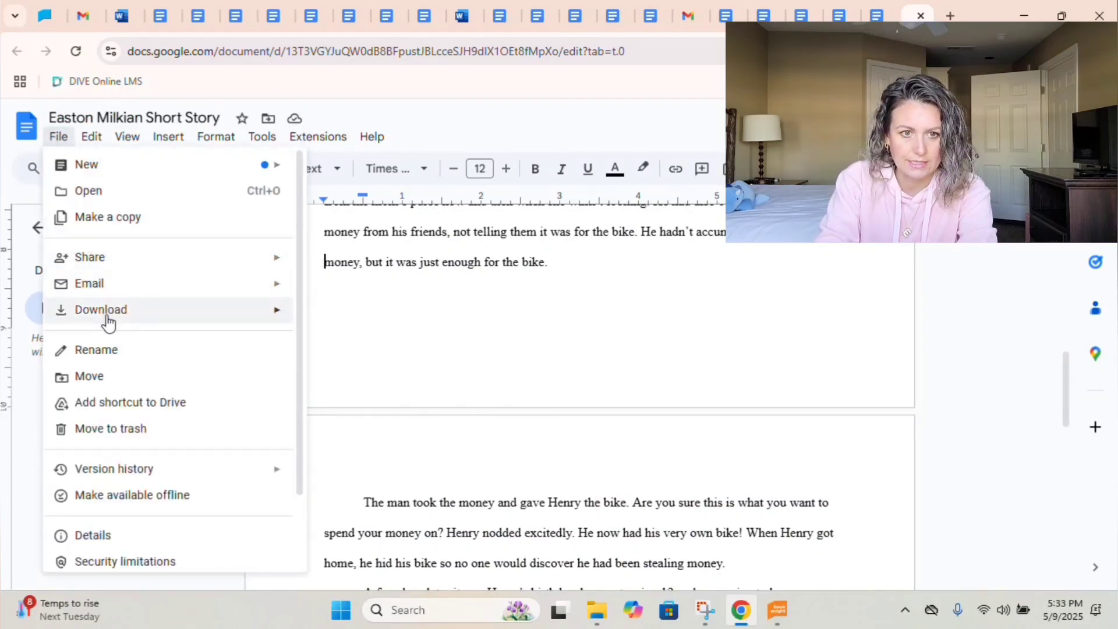
pyautogui.moveTo(124, 320)
pyautogui.click(343, 370)
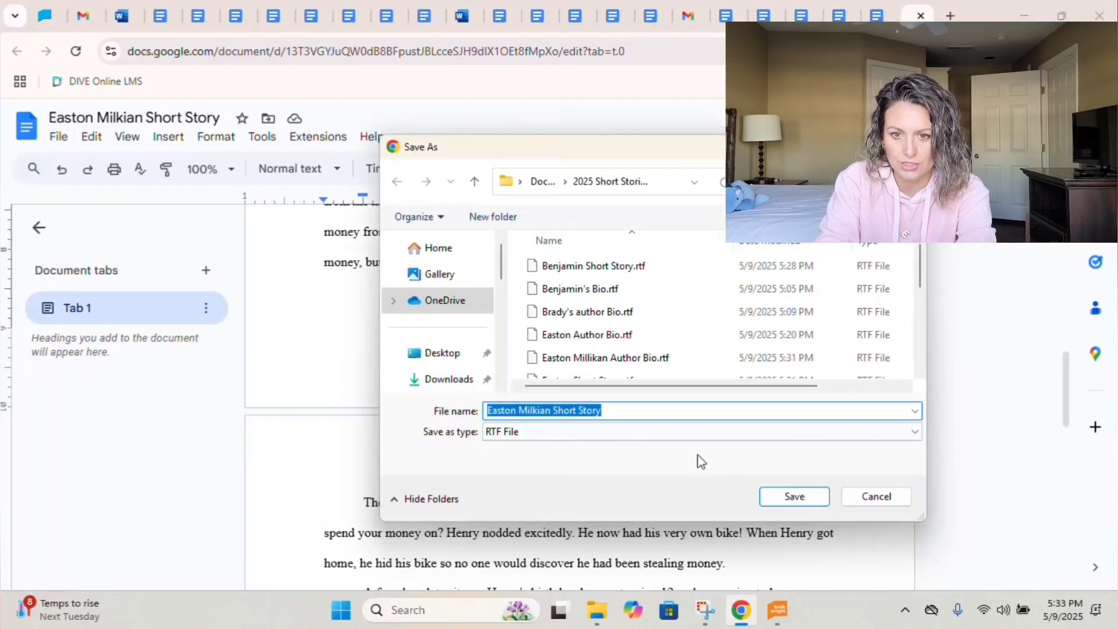
pyautogui.click(792, 496)
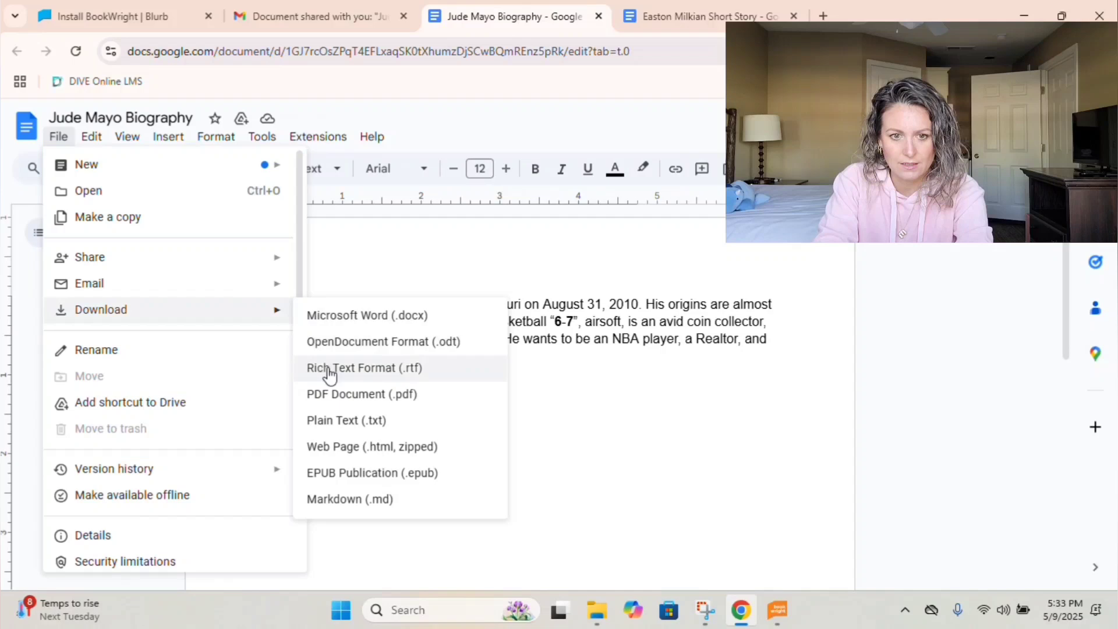
# Cancel the duplicate RTF save of the author's biography and return to the sharing email.
pyautogui.click(327, 371)
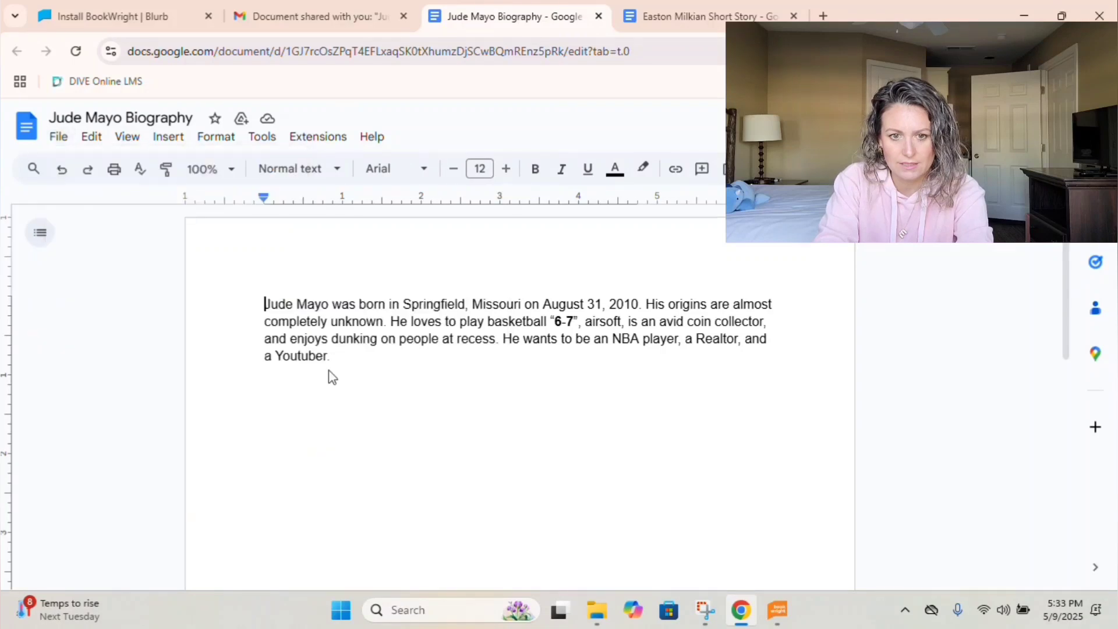
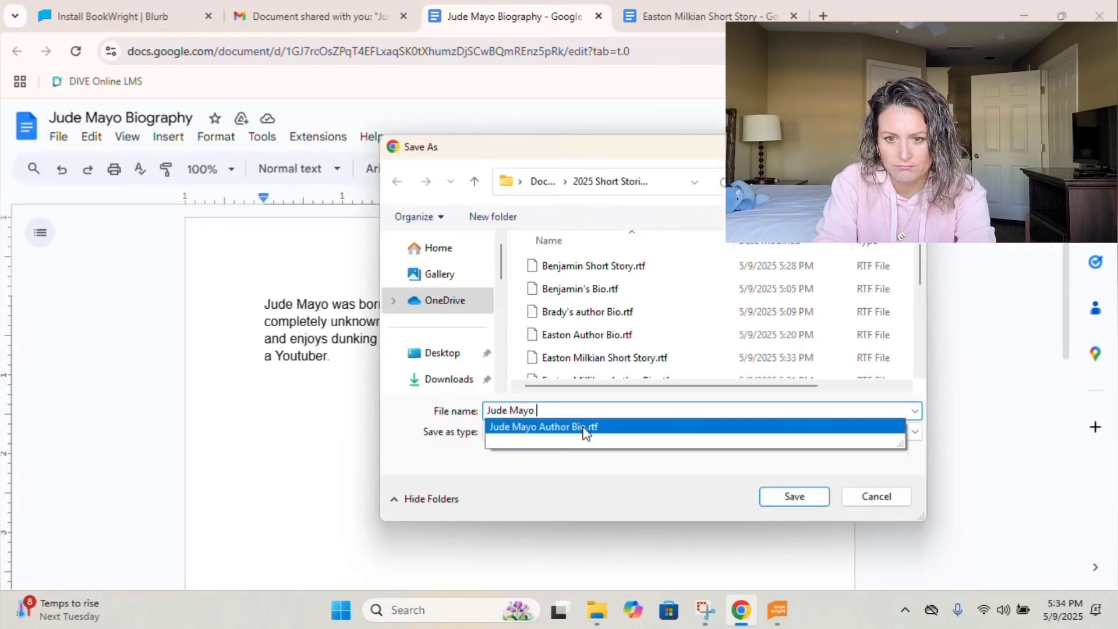
pyautogui.click(584, 431)
pyautogui.press('Escape')
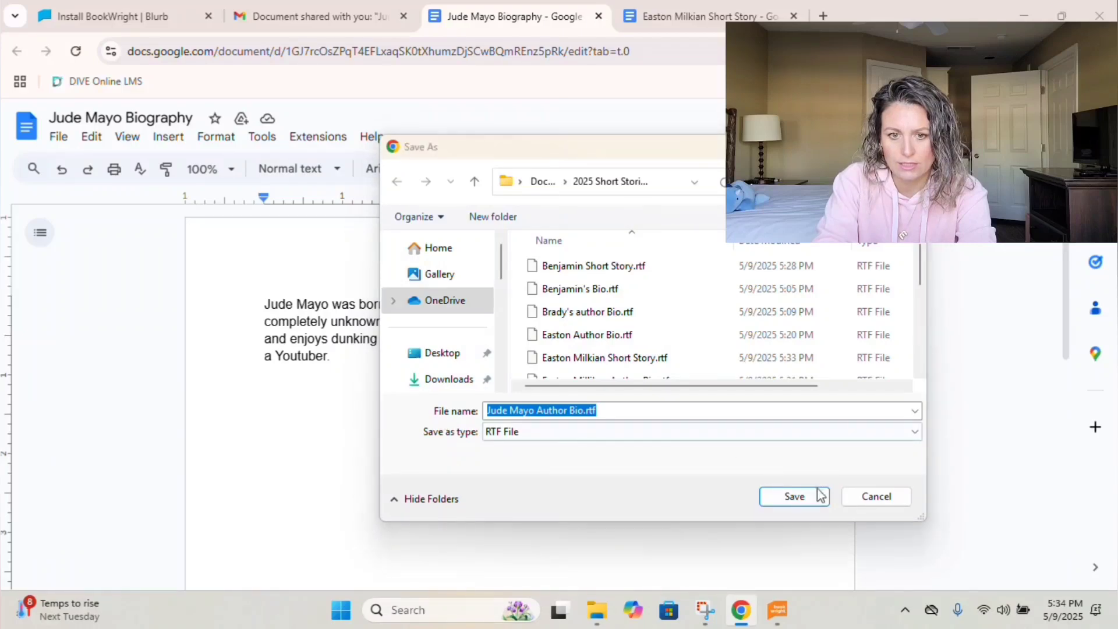
pyautogui.click(887, 503)
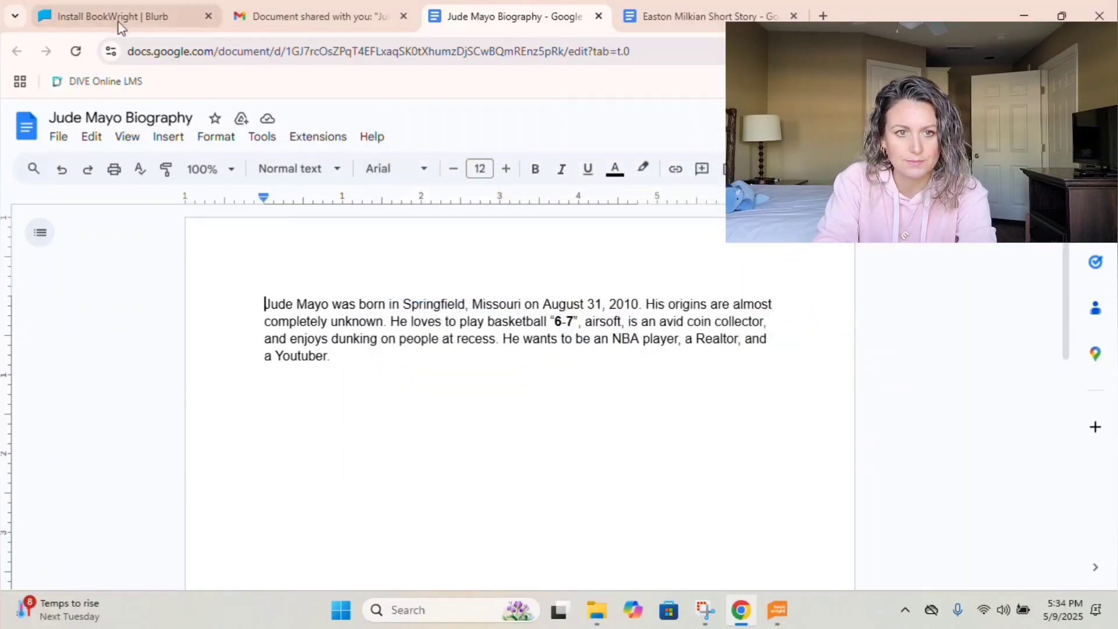
pyautogui.click(277, 14)
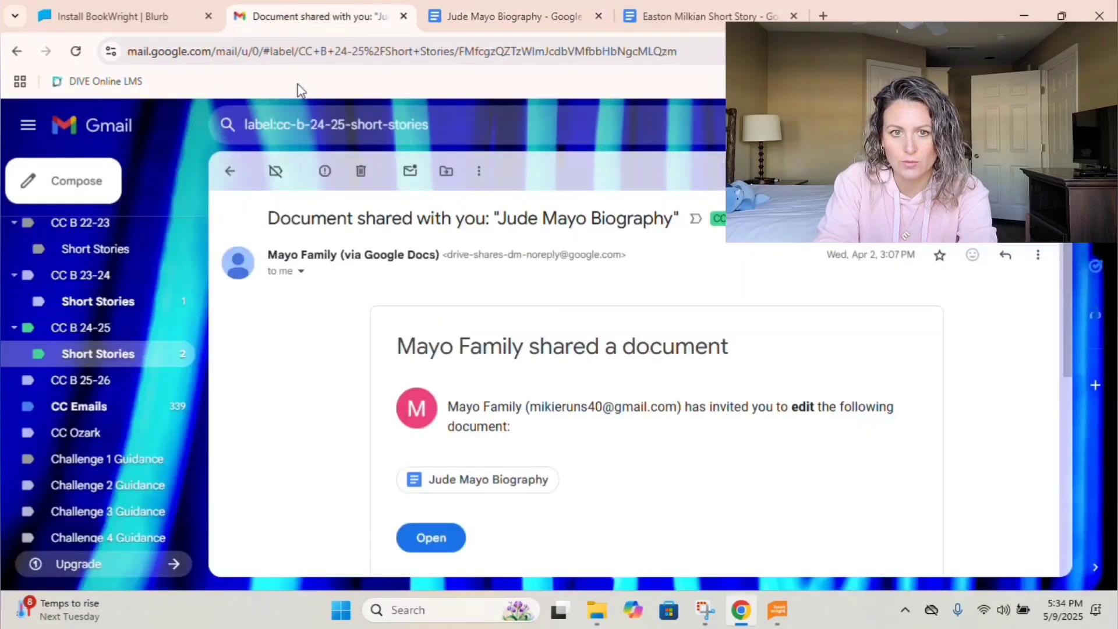
# Download the short story cover image, naming it with the student's name plus 'Cover'.
pyautogui.click(234, 172)
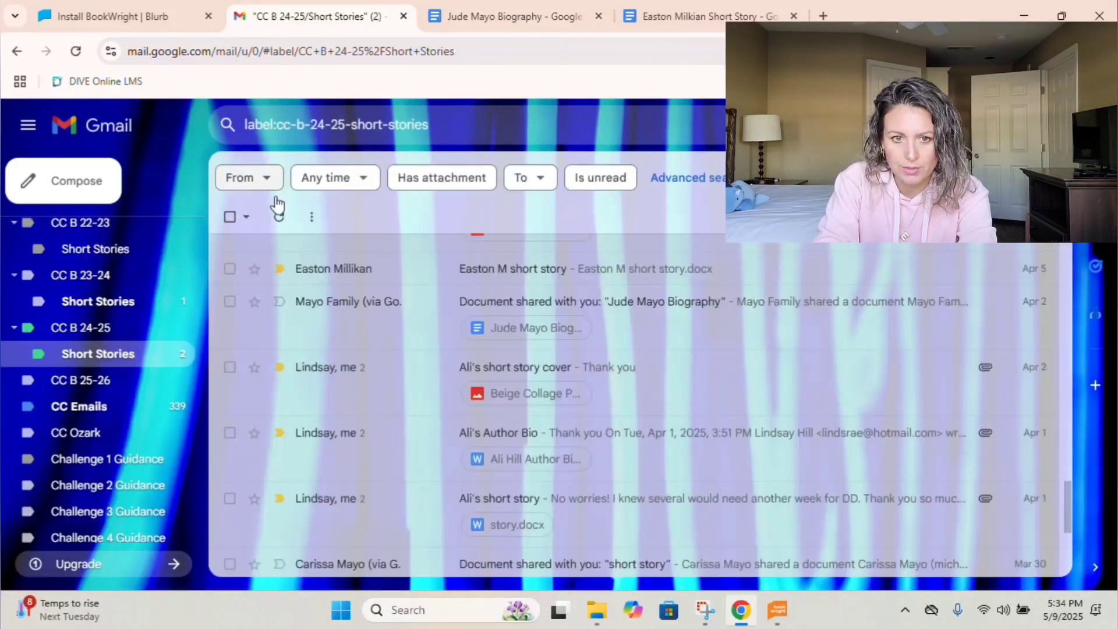
pyautogui.click(520, 374)
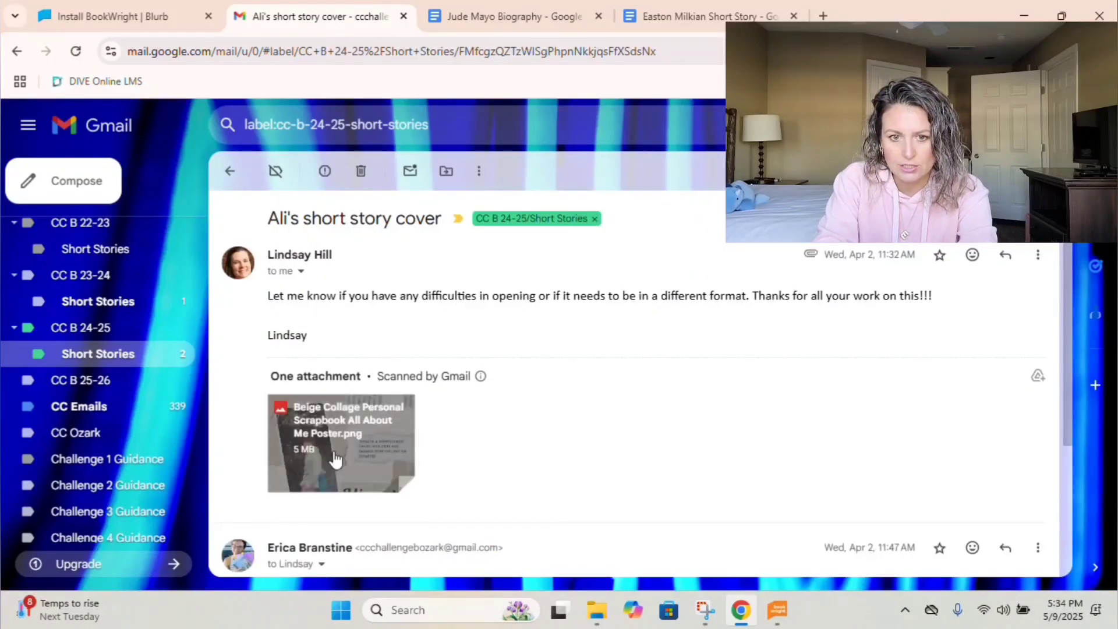
pyautogui.click(304, 469)
pyautogui.write('Ali Cover')
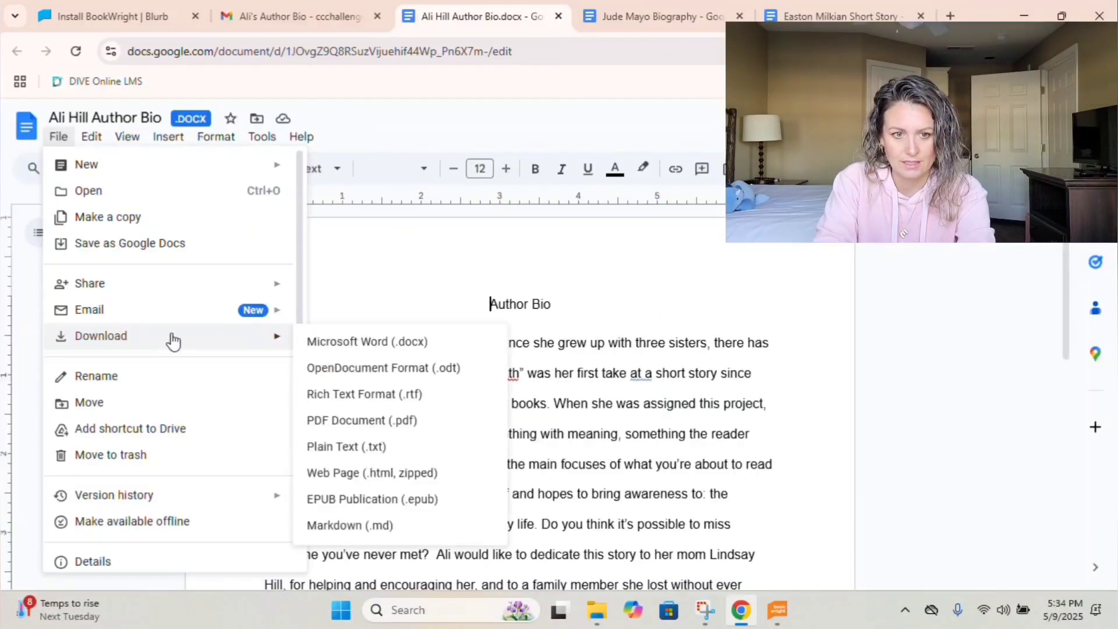
# Save the author bio as an RTF file and close the Gmail attachment preview.
pyautogui.click(339, 401)
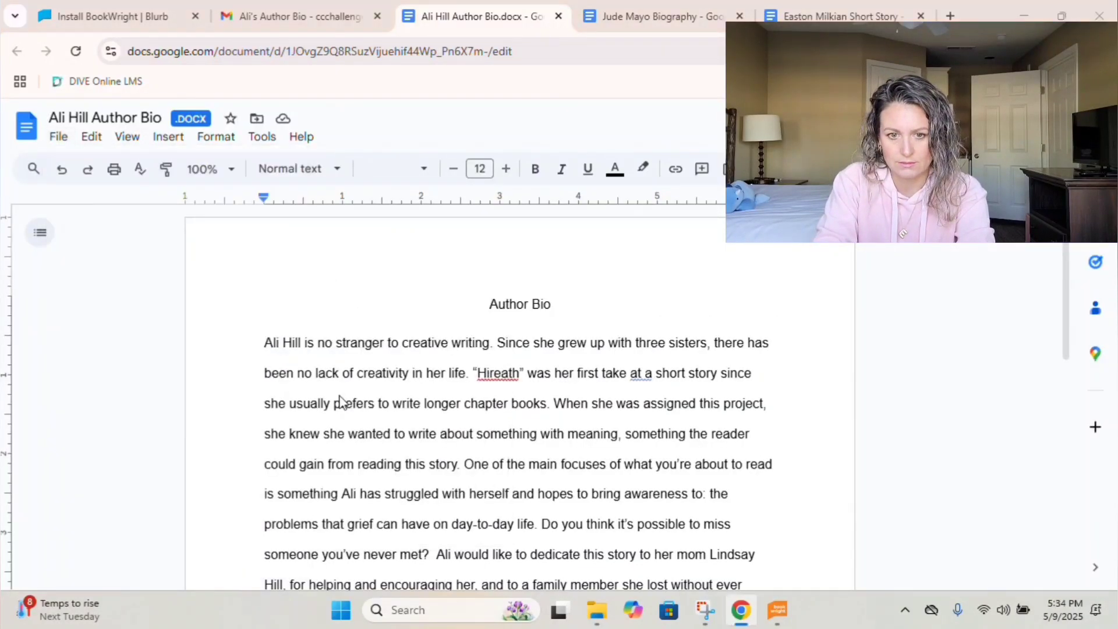
pyautogui.press('Return')
pyautogui.click(285, 11)
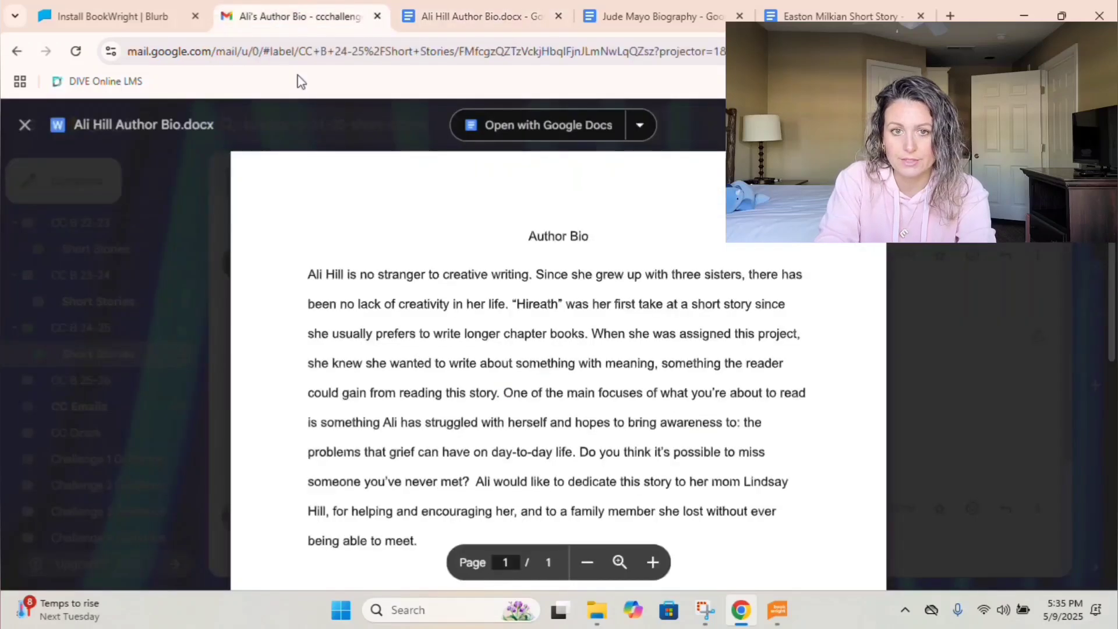
pyautogui.press('Escape')
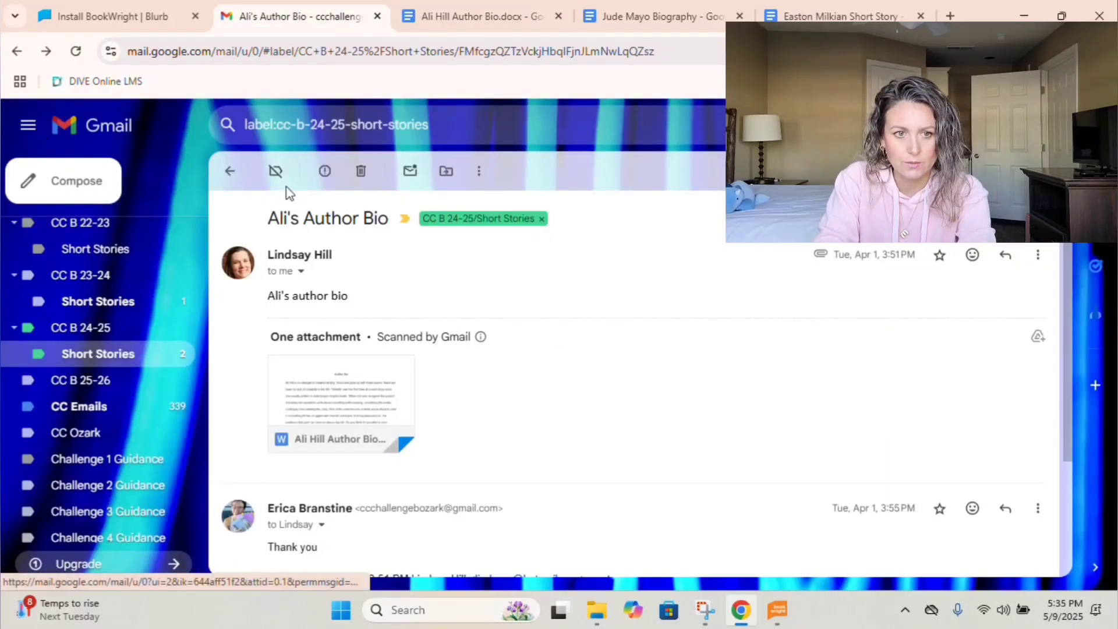
# Open the student's short story email showing its story.docx attachment.
pyautogui.click(229, 169)
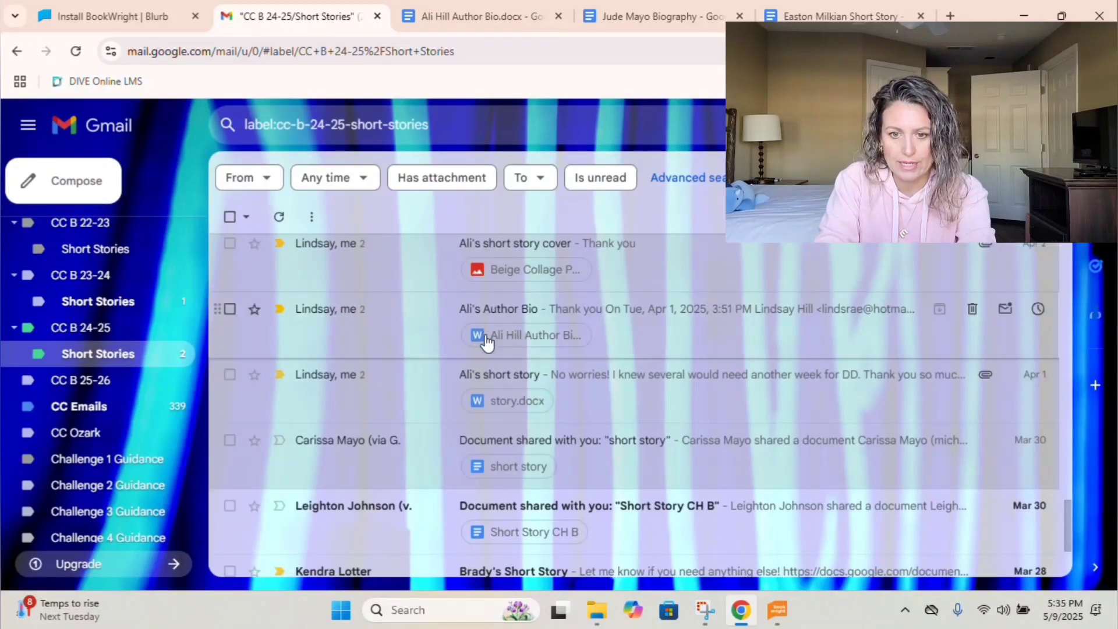
pyautogui.click(495, 374)
pyautogui.click(449, 271)
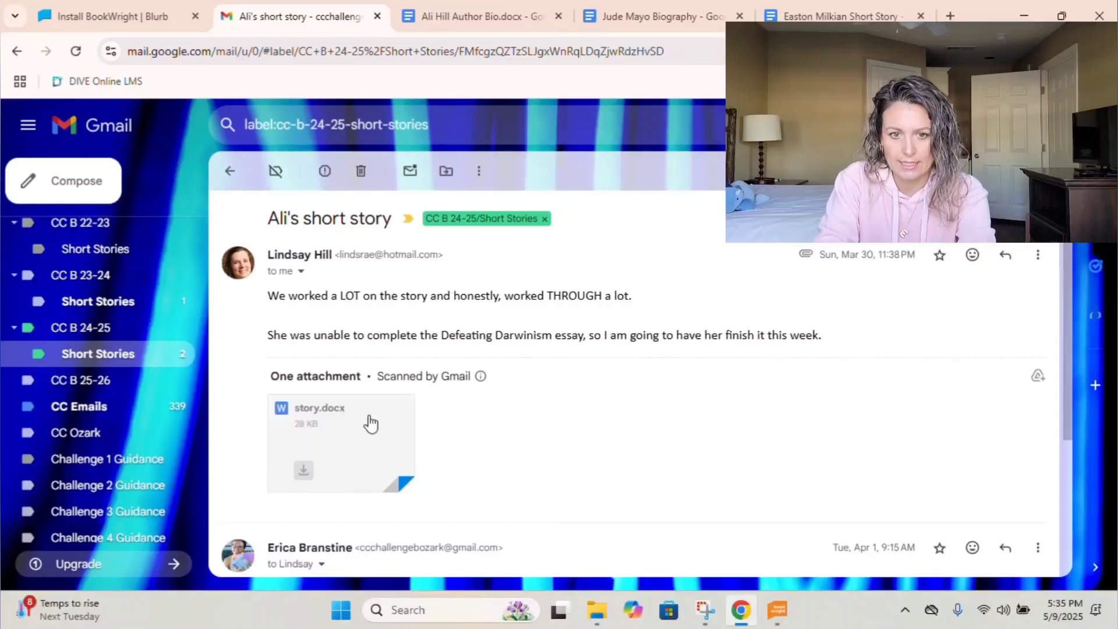
# Open the story.docx attachment in Google Docs.
pyautogui.moveTo(314, 444)
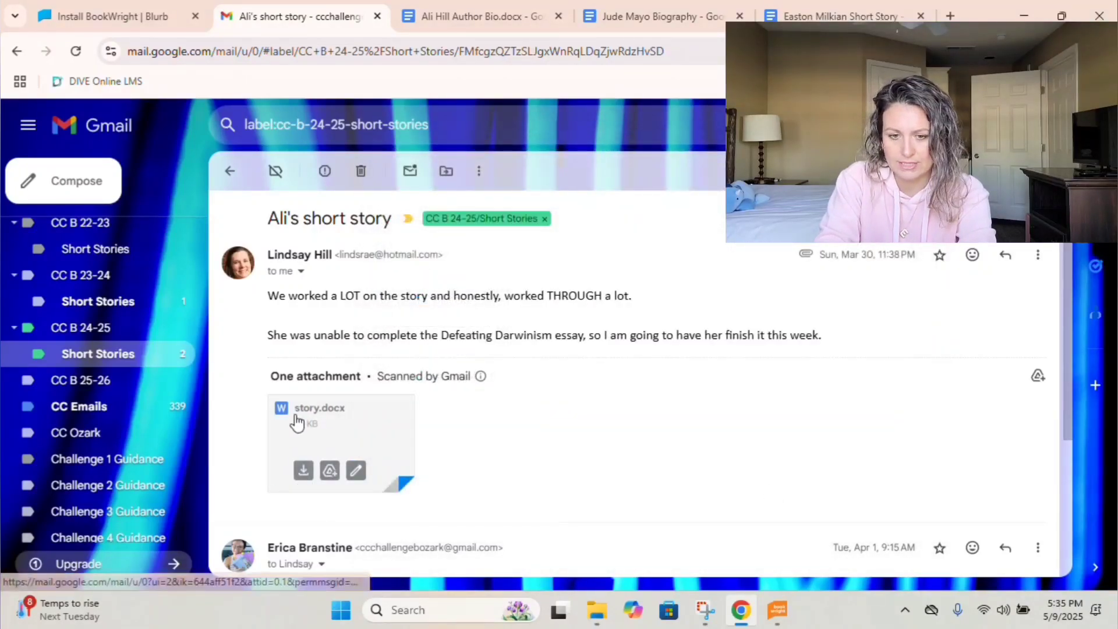
pyautogui.click(297, 424)
pyautogui.click(586, 139)
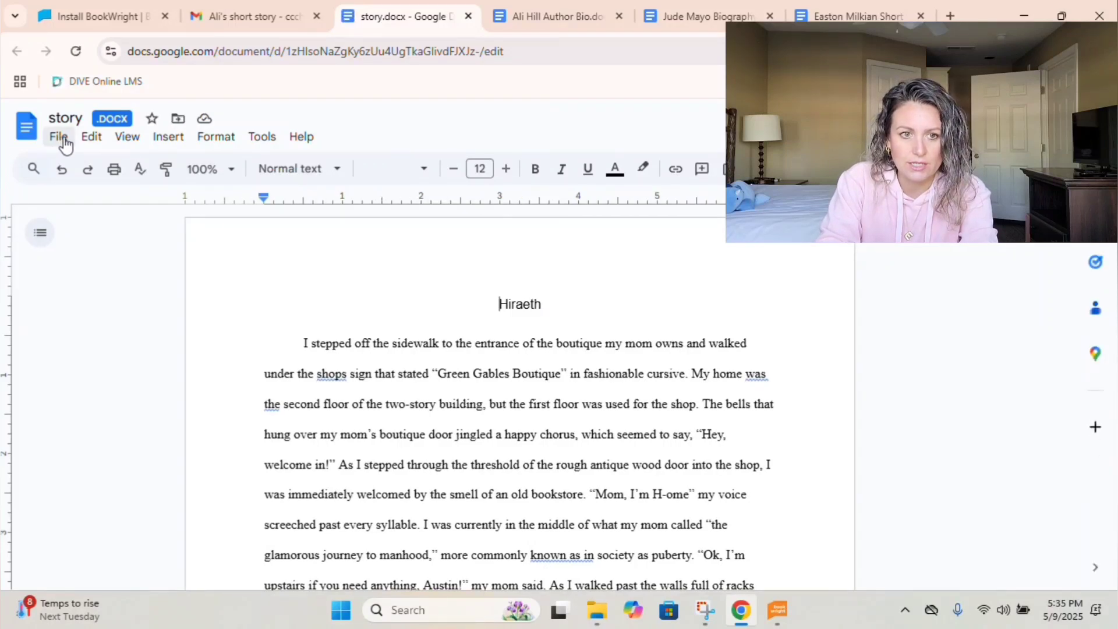
# Download the story as an RTF file named after the student's short story.
pyautogui.click(64, 143)
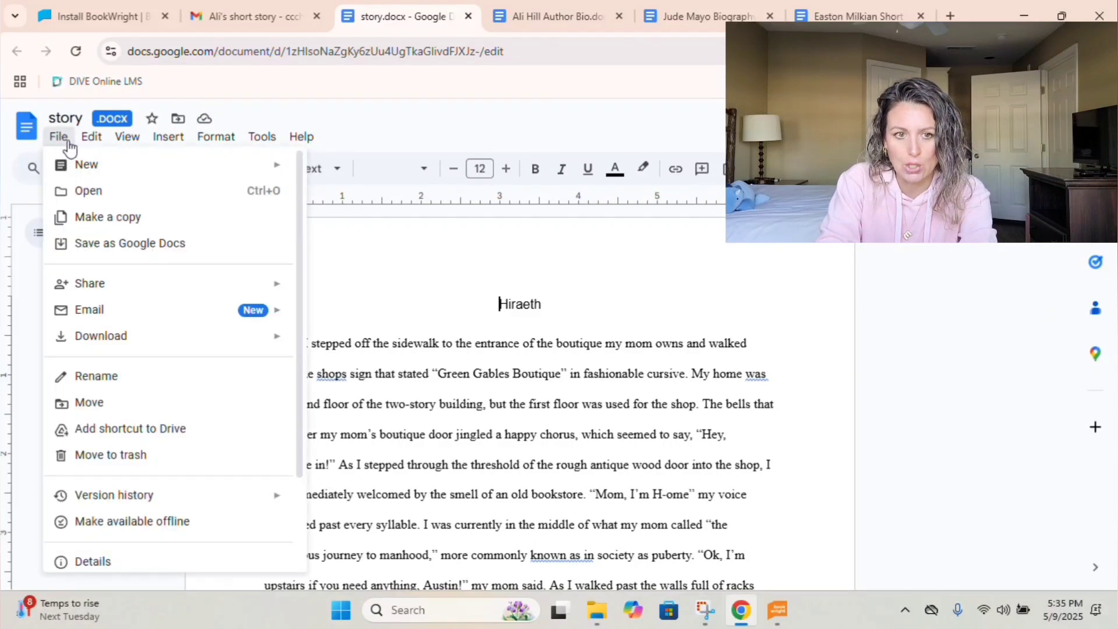
pyautogui.moveTo(92, 343)
pyautogui.click(324, 389)
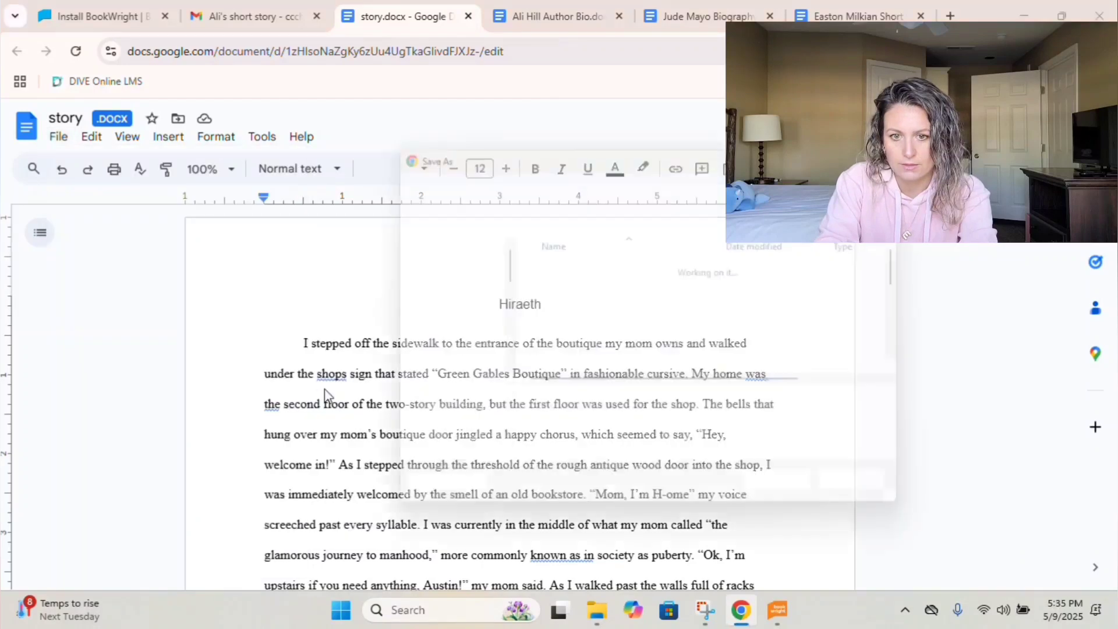
pyautogui.write('Ali Sh')
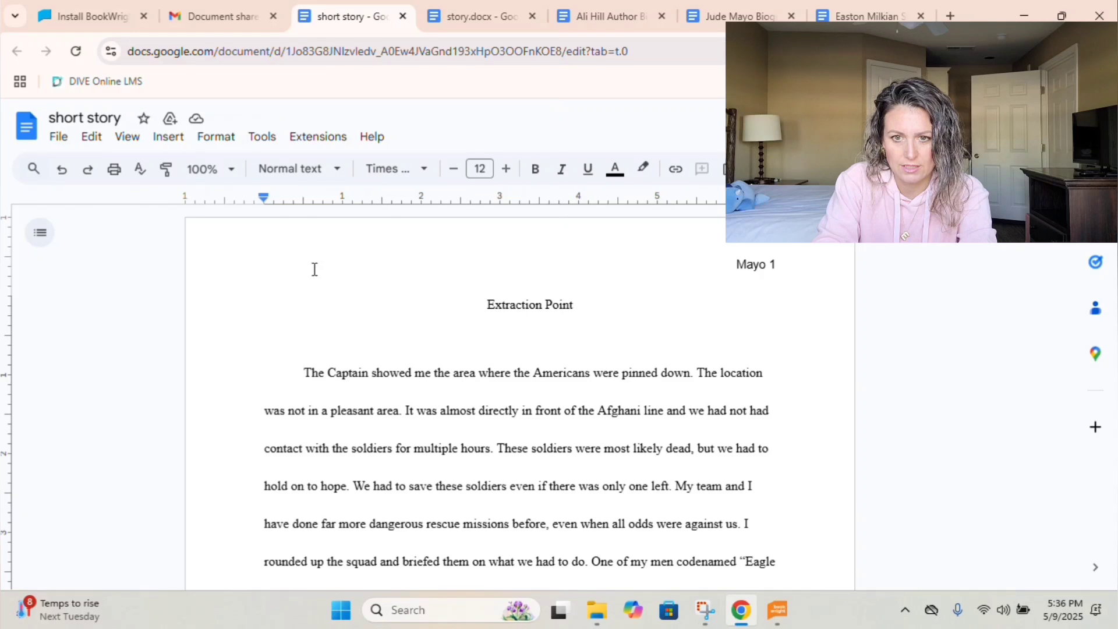
# Remove the page header and the blank line under the Extraction Point title.
pyautogui.scroll(-2, 453, 352)
pyautogui.scroll(2, 710, 264)
pyautogui.doubleClick(711, 265)
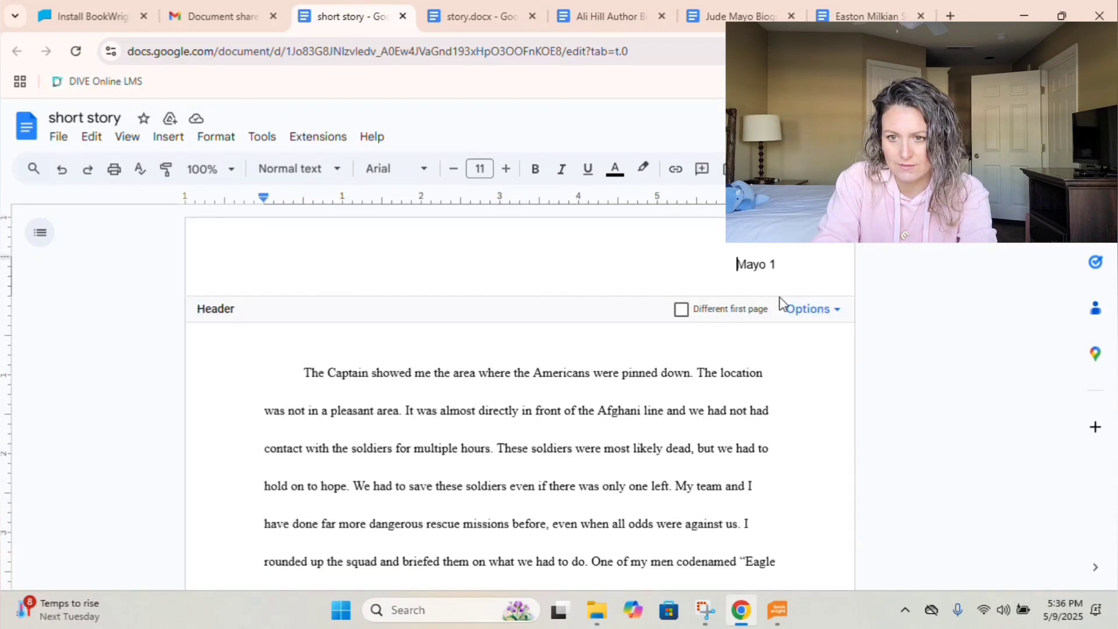
pyautogui.click(810, 310)
pyautogui.click(852, 390)
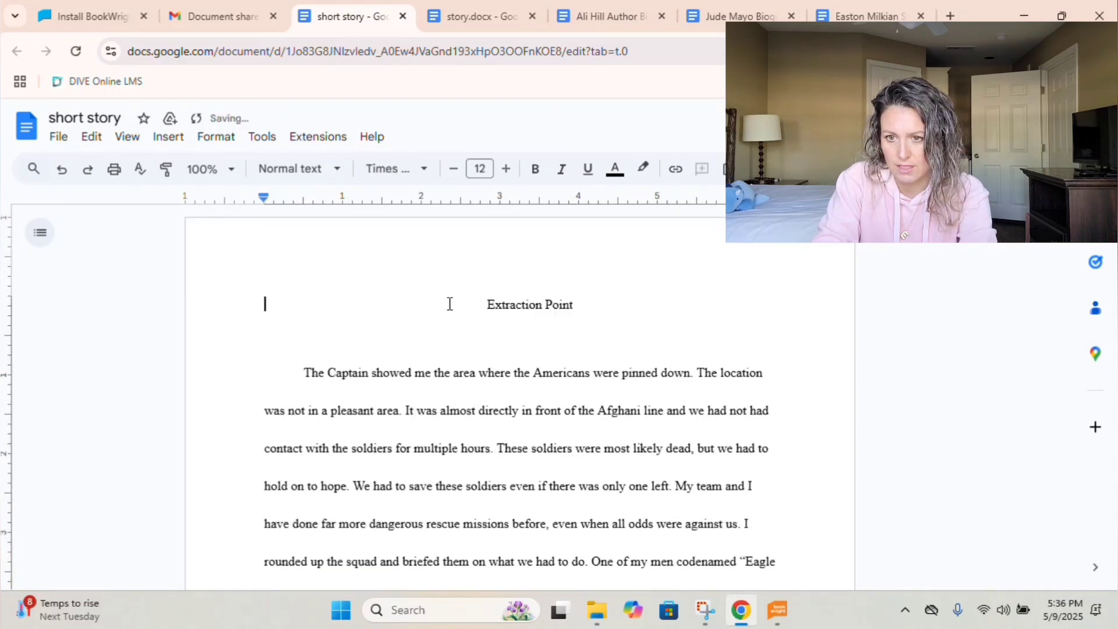
pyautogui.press('BackSpace')
# Save the Extraction Point story as an RTF file.
pyautogui.click(65, 137)
pyautogui.moveTo(300, 313)
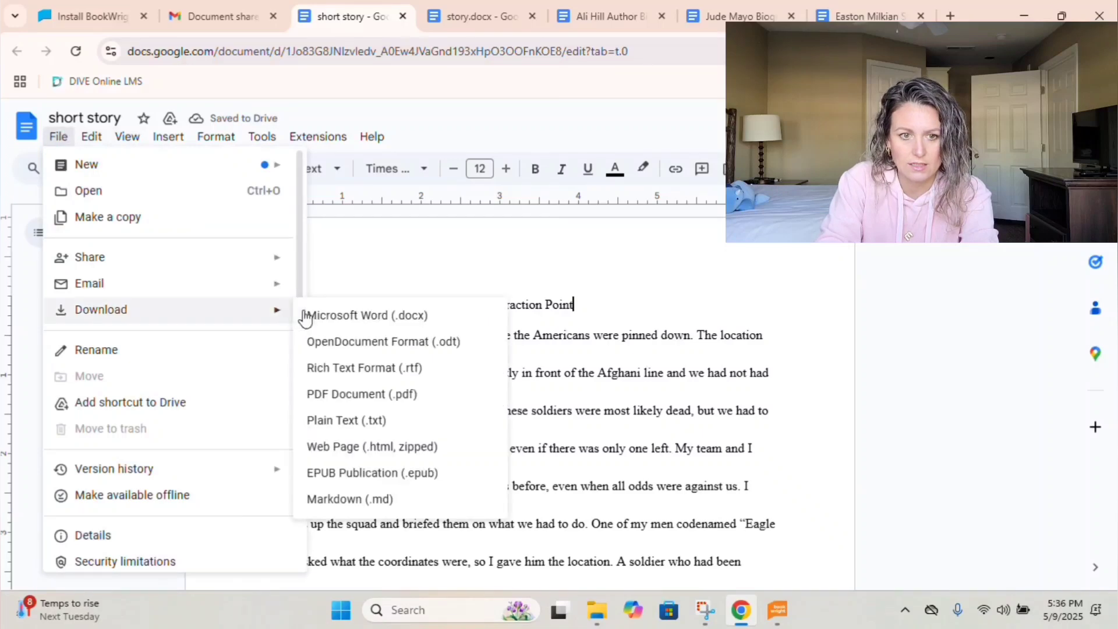
pyautogui.click(343, 369)
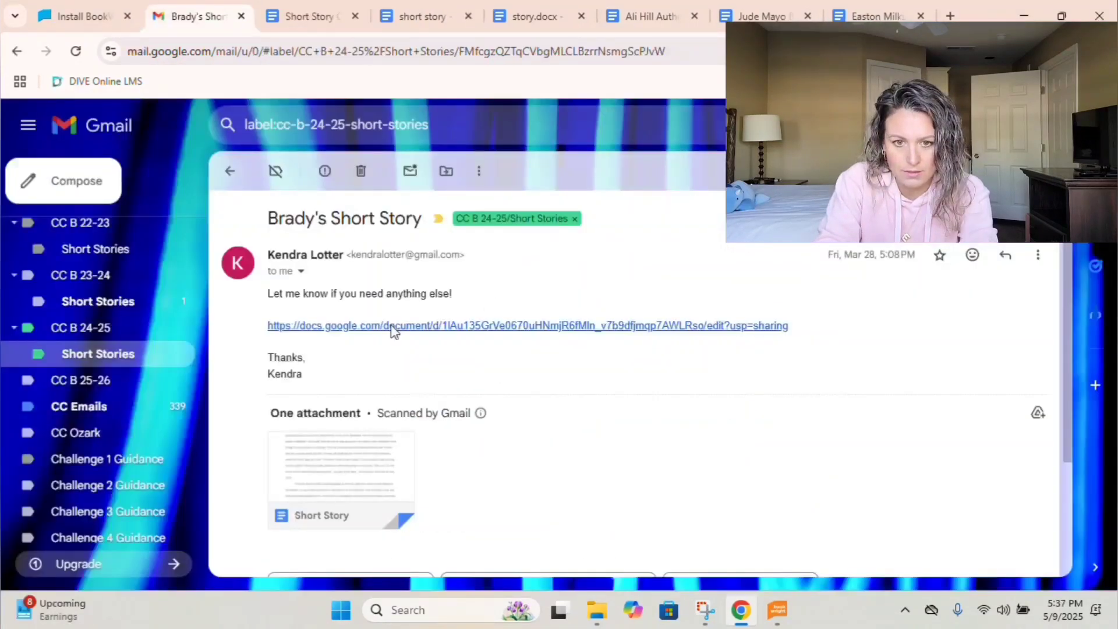
pyautogui.click(391, 325)
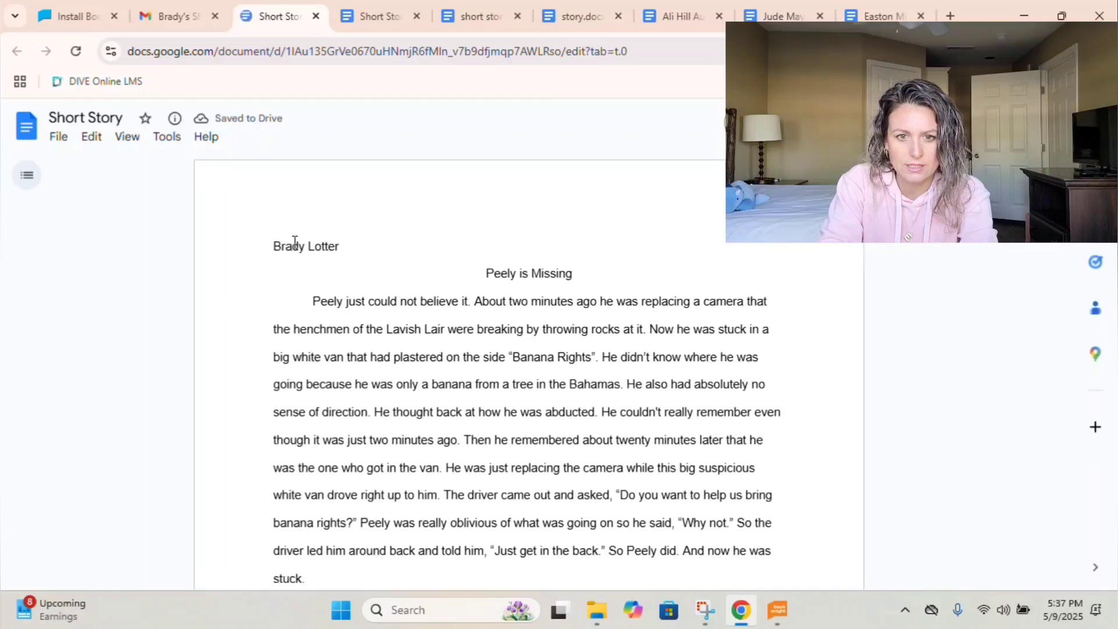
# Save the Peely is Missing story as an RTF file in the folder.
pyautogui.moveTo(292, 245); pyautogui.dragTo(374, 248)
pyautogui.click(374, 248)
pyautogui.scroll(-7, 358, 281)
pyautogui.scroll(7, 384, 271)
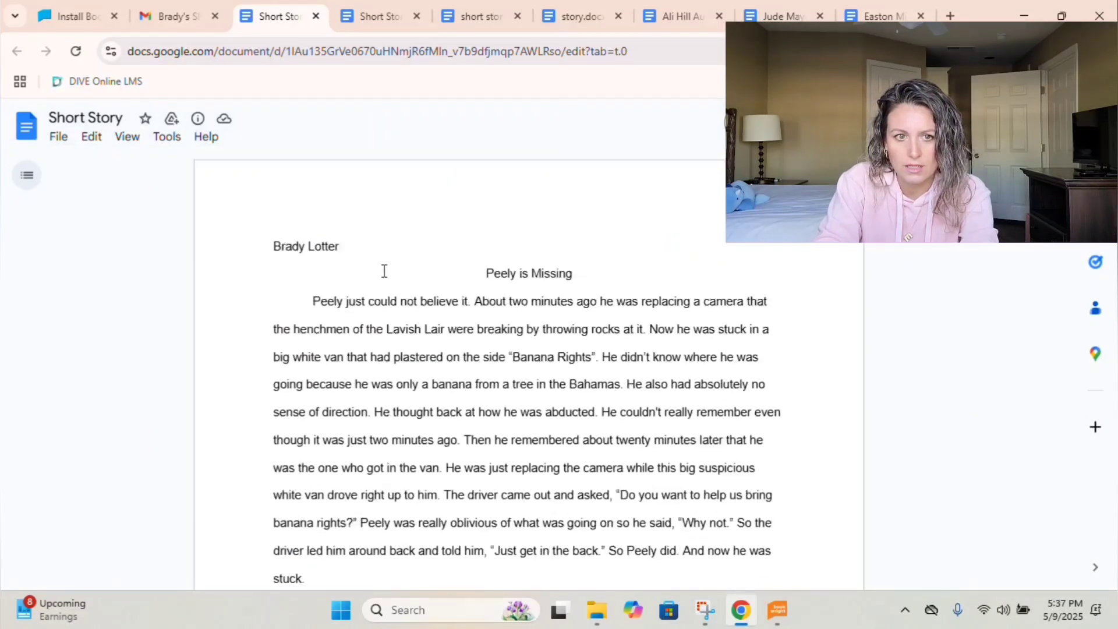
pyautogui.click(70, 141)
pyautogui.moveTo(99, 312)
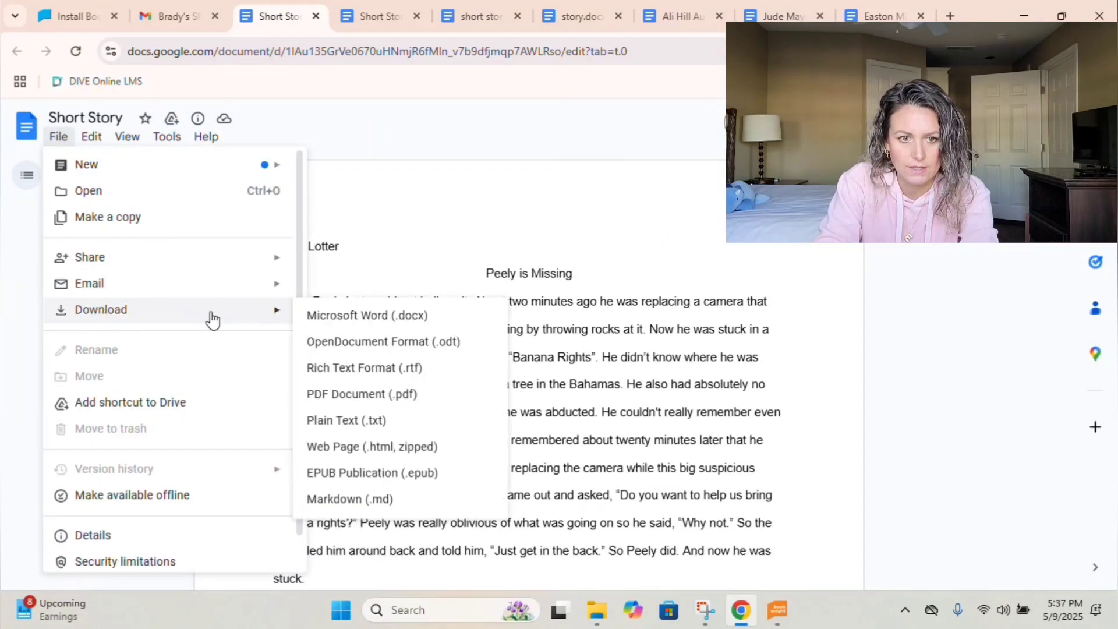
pyautogui.click(347, 371)
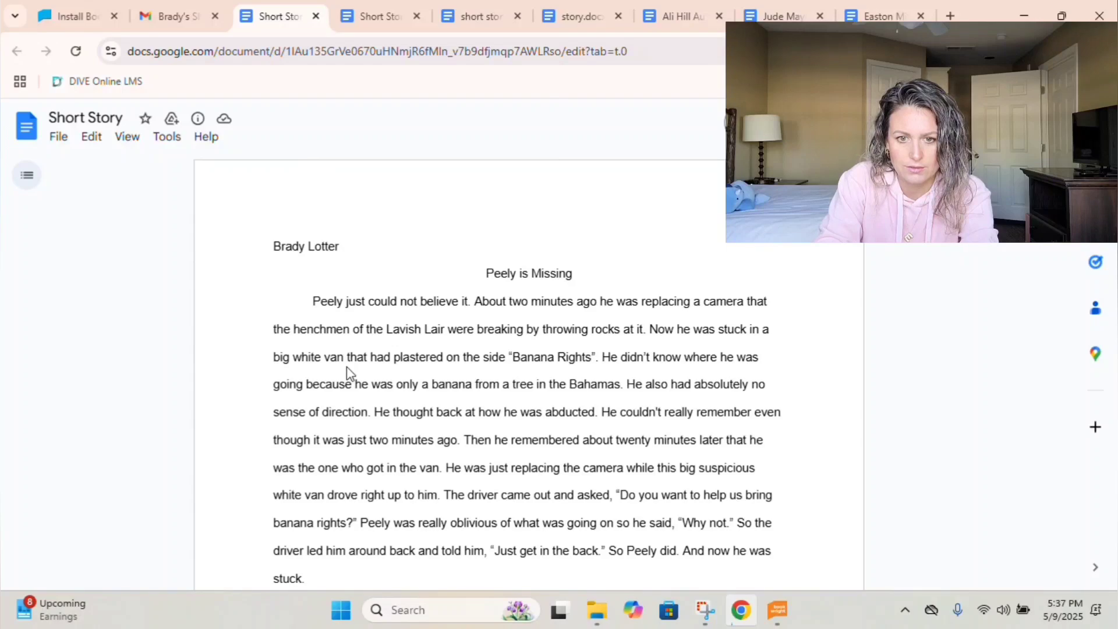
pyautogui.click(793, 497)
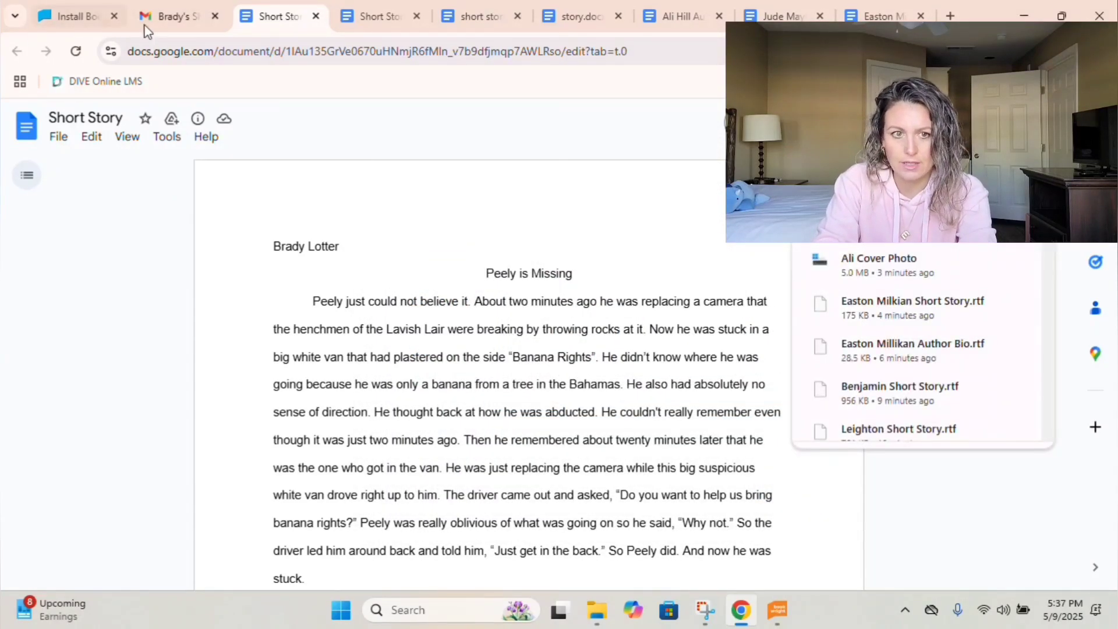
# Open the OneDrive story linked in 'Wrapping up Week 24' and start selecting its text.
pyautogui.click(169, 16)
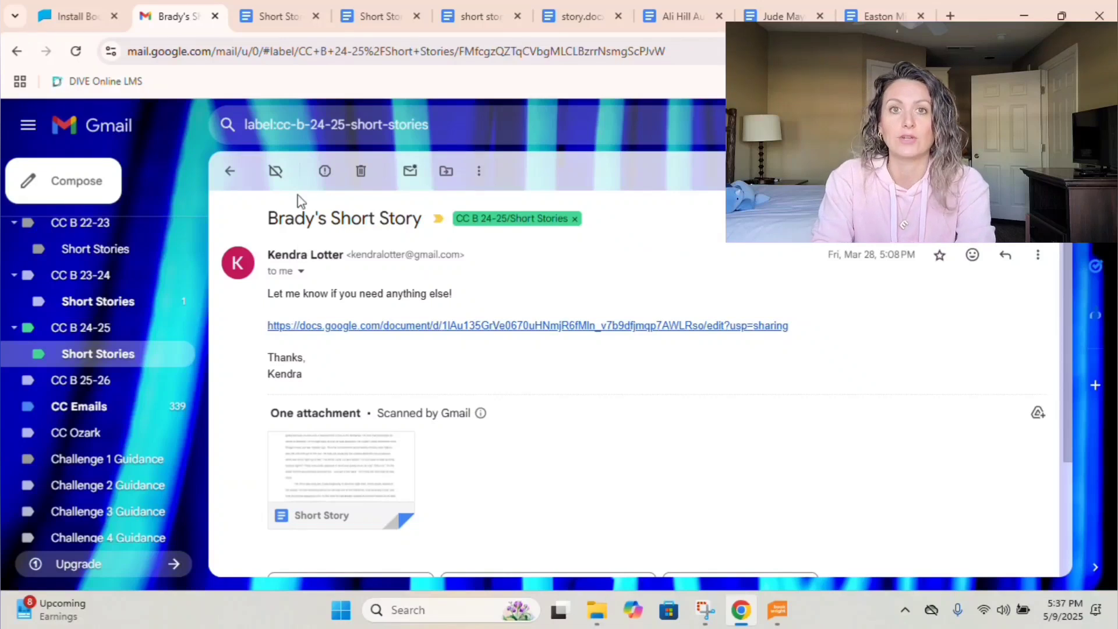
pyautogui.click(230, 172)
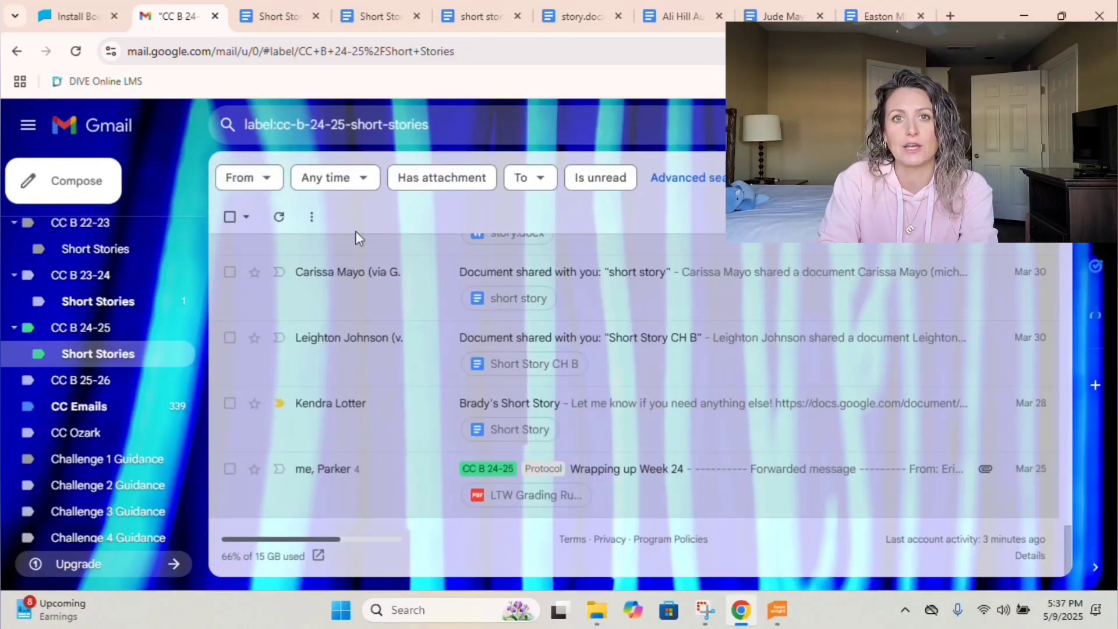
pyautogui.click(510, 469)
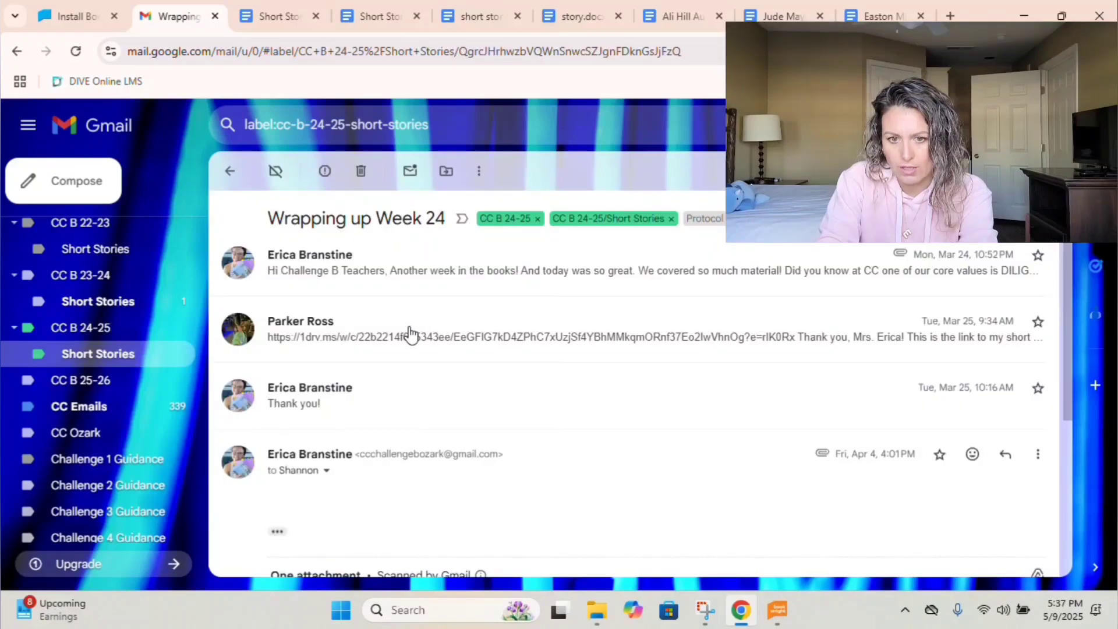
pyautogui.click(411, 334)
pyautogui.click(413, 353)
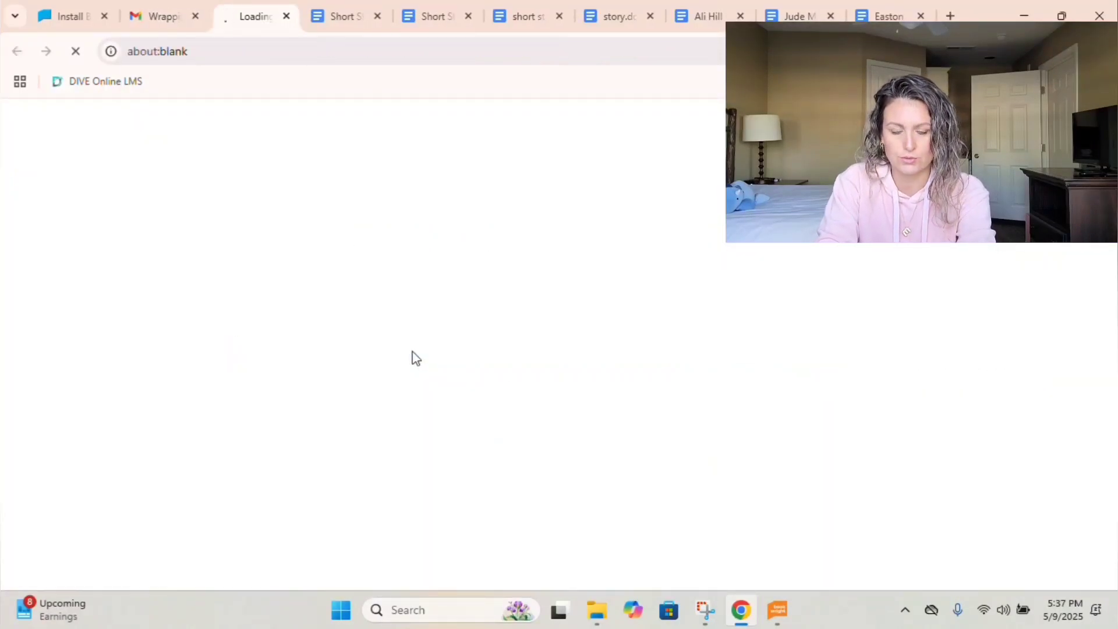
pyautogui.hotkey('shift', 'Down')
pyautogui.hotkey('shift', 'Down')
pyautogui.hotkey('shift', 'Down')
pyautogui.hotkey('shift', 'Down')
pyautogui.hotkey('shift', 'Down')
pyautogui.hotkey('shift', 'Down')
pyautogui.hotkey('shift', 'Down')
pyautogui.hotkey('shift', 'Down')
pyautogui.hotkey('shift', 'Down')
pyautogui.hotkey('shift', 'Down')
pyautogui.hotkey('shift', 'Down')
pyautogui.hotkey('shift', 'Down')
pyautogui.hotkey('shift', 'Down')
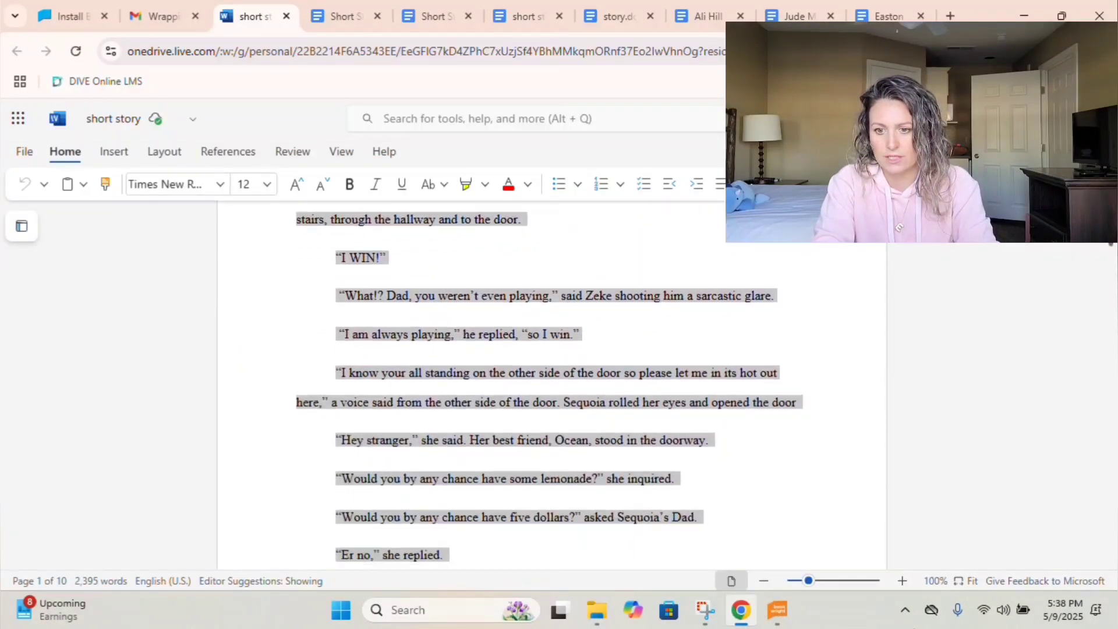
pyautogui.hotkey('shift', 'Down')
pyautogui.hotkey('shift', 'Down')
pyautogui.hotkey('shift', 'Down')
pyautogui.hotkey('shift', 'Down')
pyautogui.hotkey('shift', 'Down')
pyautogui.hotkey('shift', 'Down')
pyautogui.hotkey('shift', 'Down')
pyautogui.hotkey('shift', 'Down')
pyautogui.hotkey('shift', 'Down')
pyautogui.hotkey('shift', 'Down')
pyautogui.hotkey('shift', 'Down')
pyautogui.hotkey('shift', 'Down')
pyautogui.hotkey('shift', 'Down')
pyautogui.hotkey('shift', 'Down')
pyautogui.hotkey('shift', 'Down')
pyautogui.hotkey('shift', 'Down')
pyautogui.hotkey('shift', 'Down')
pyautogui.hotkey('shift', 'Down')
pyautogui.hotkey('shift', 'Down')
pyautogui.hotkey('shift', 'Down')
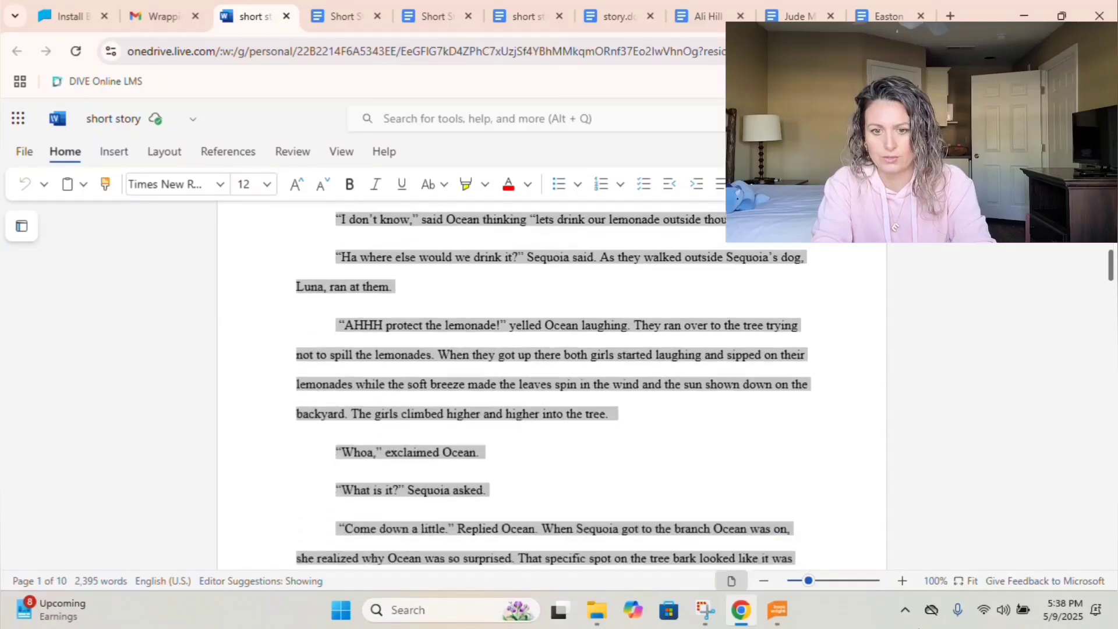
# Create a new blank Google document and paste the A World Without Color story into it.
pyautogui.moveTo(919, 628); pyautogui.dragTo(920, 628)
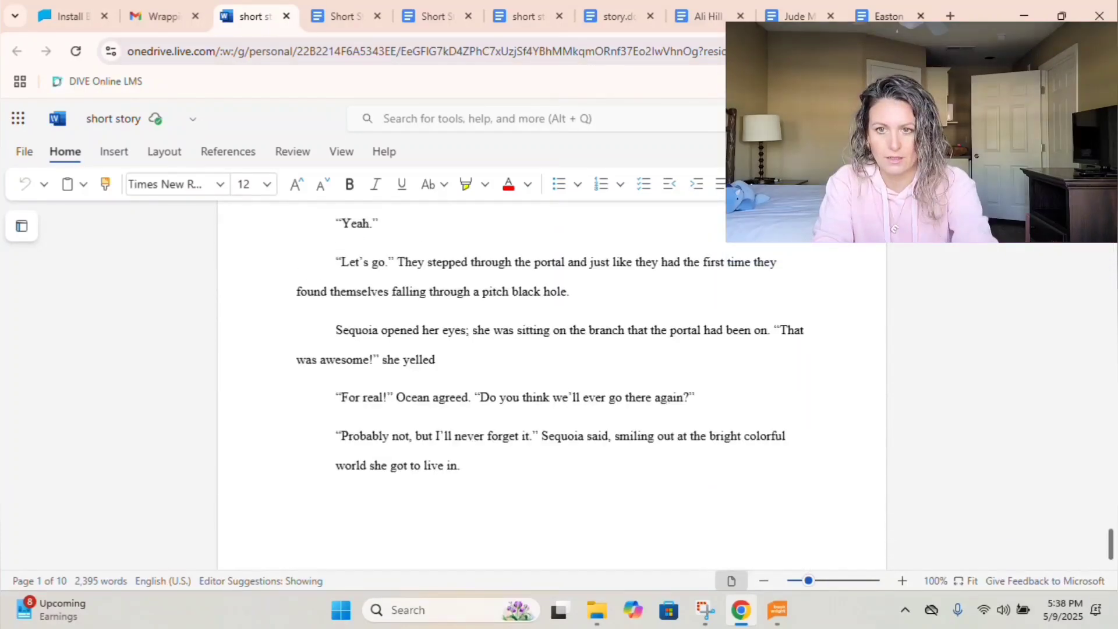
pyautogui.scroll(9, 552, 384)
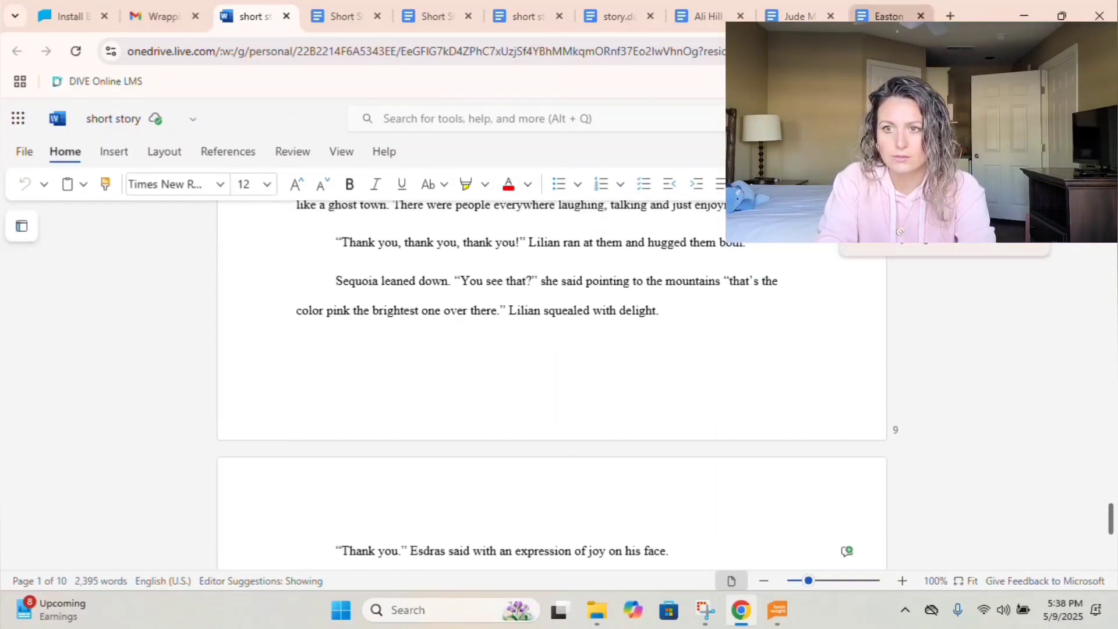
pyautogui.scroll(2, 552, 385)
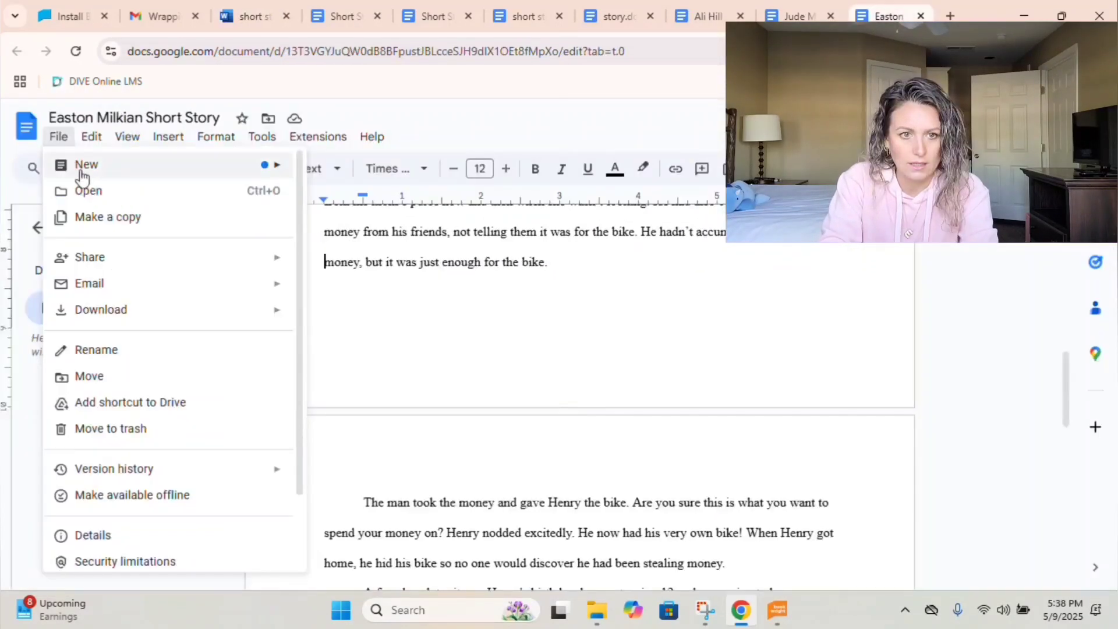
pyautogui.moveTo(113, 178)
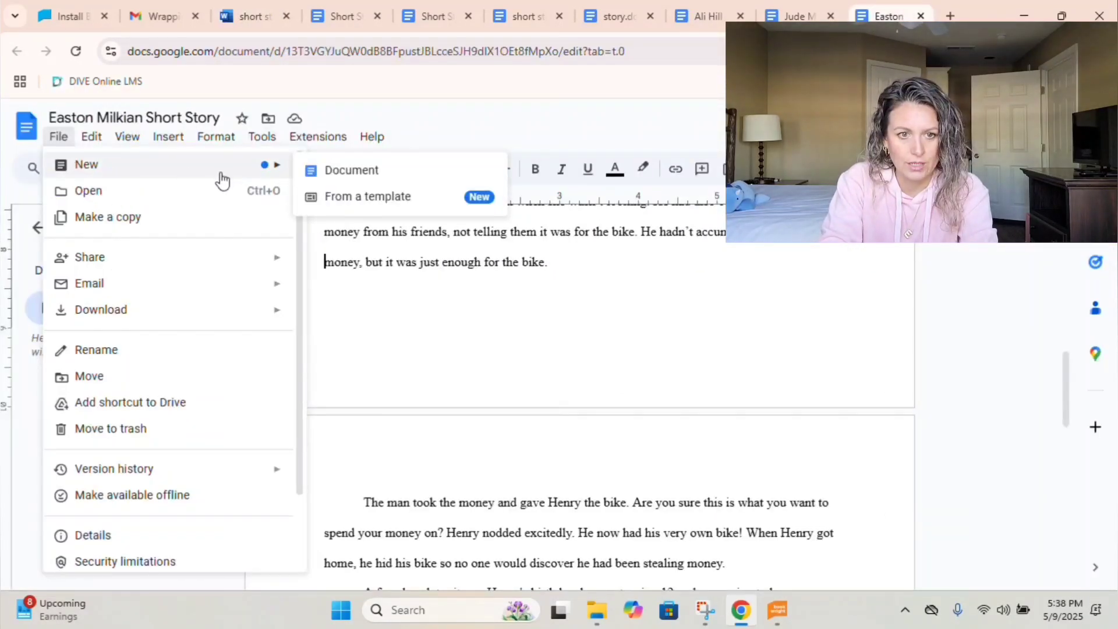
pyautogui.click(318, 172)
pyautogui.hotkey('ctrl', 'v')
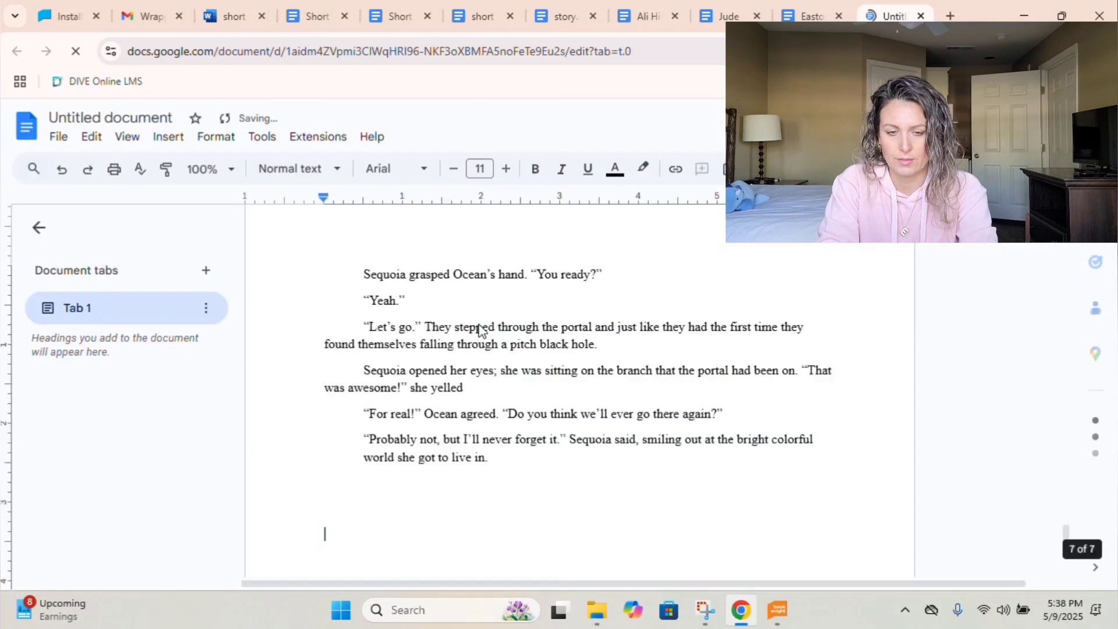
# Double-space the whole story and turn off Prevent single lines.
pyautogui.hotkey('ctrl', 'a')
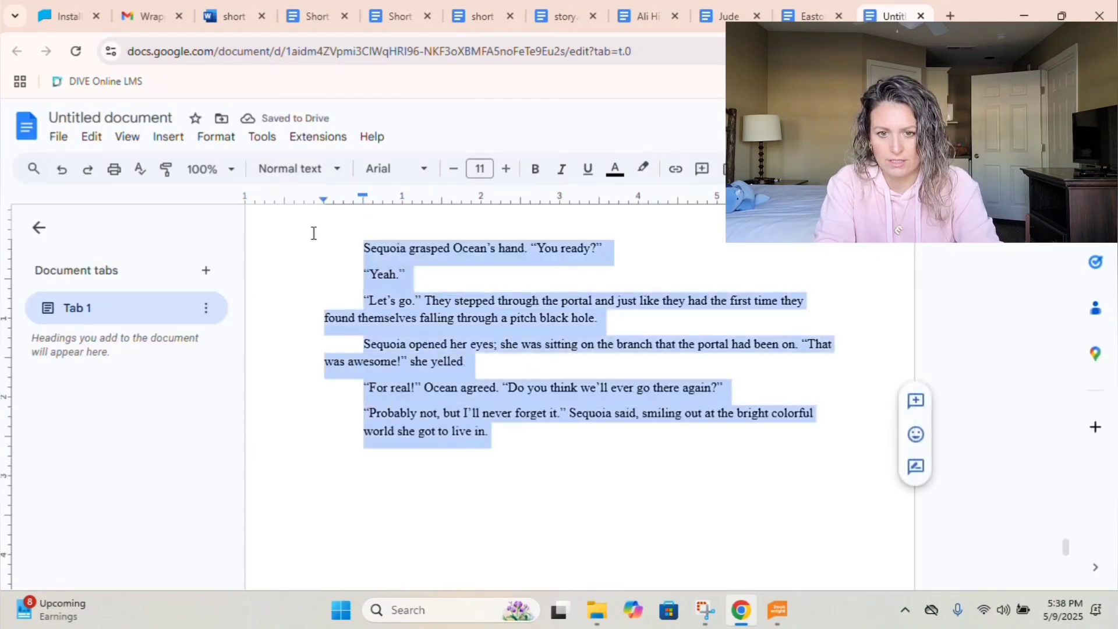
pyautogui.scroll(15, 313, 233)
pyautogui.scroll(20, 321, 146)
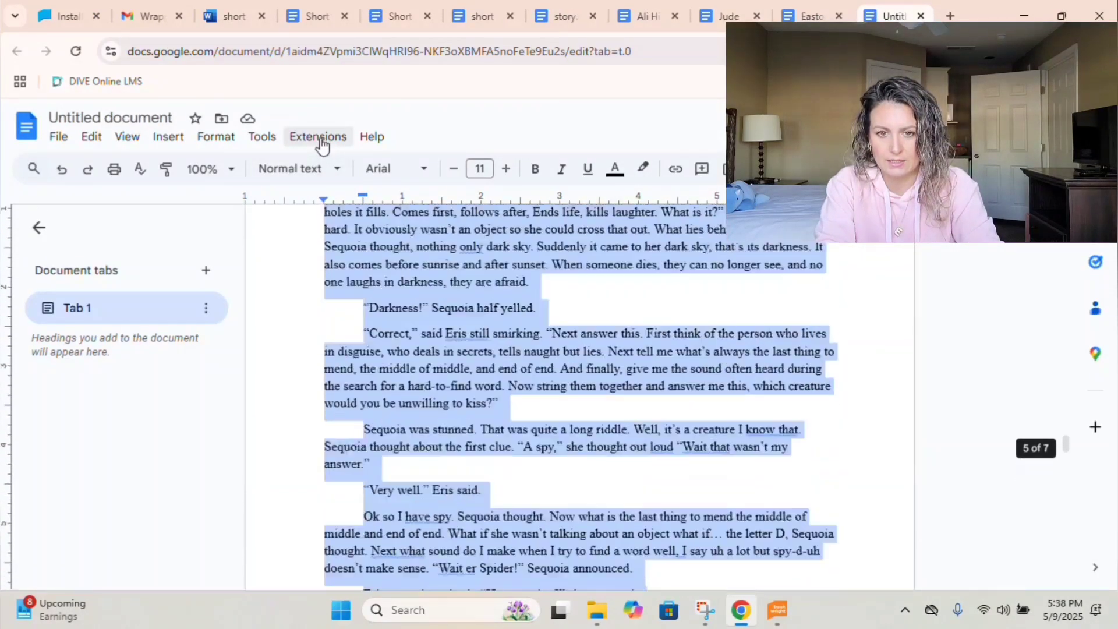
pyautogui.scroll(20, 321, 145)
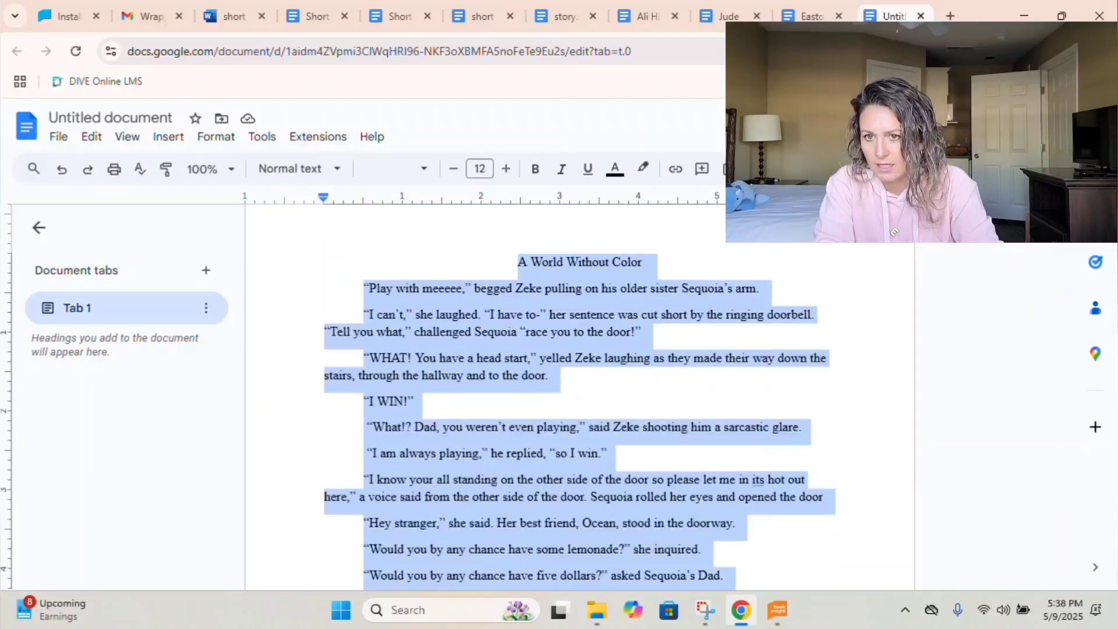
pyautogui.click(792, 169)
pyautogui.click(831, 282)
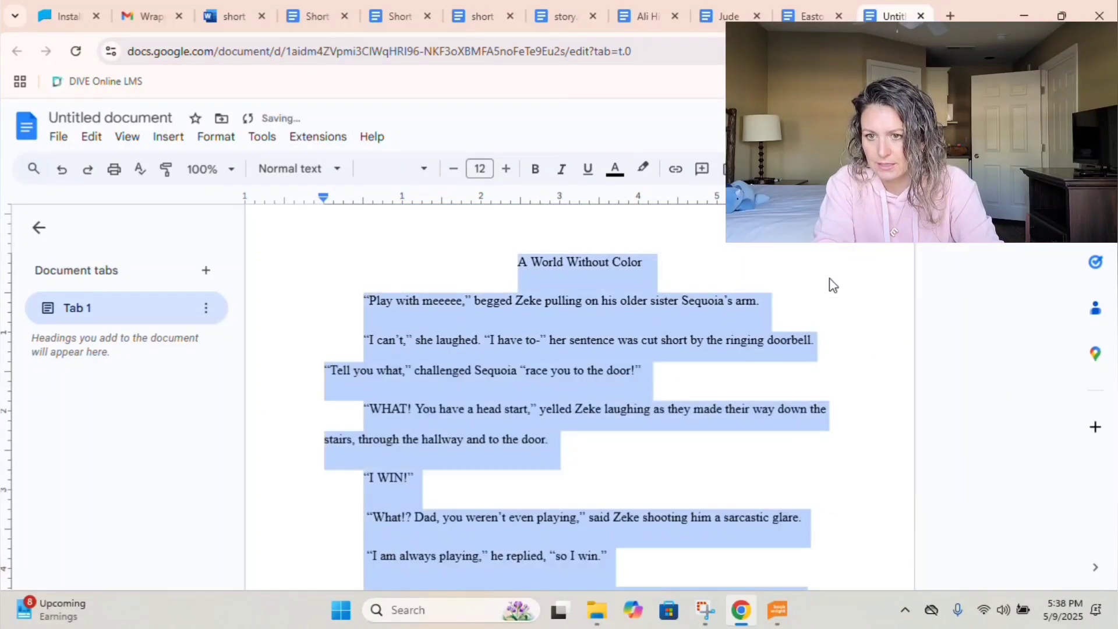
pyautogui.click(793, 169)
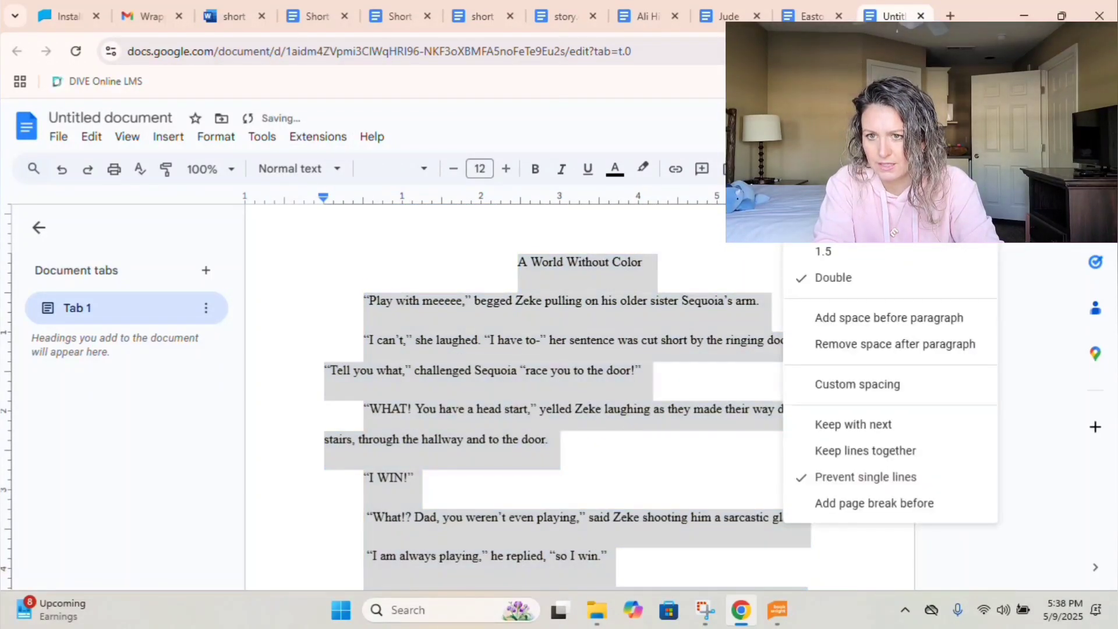
pyautogui.click(831, 478)
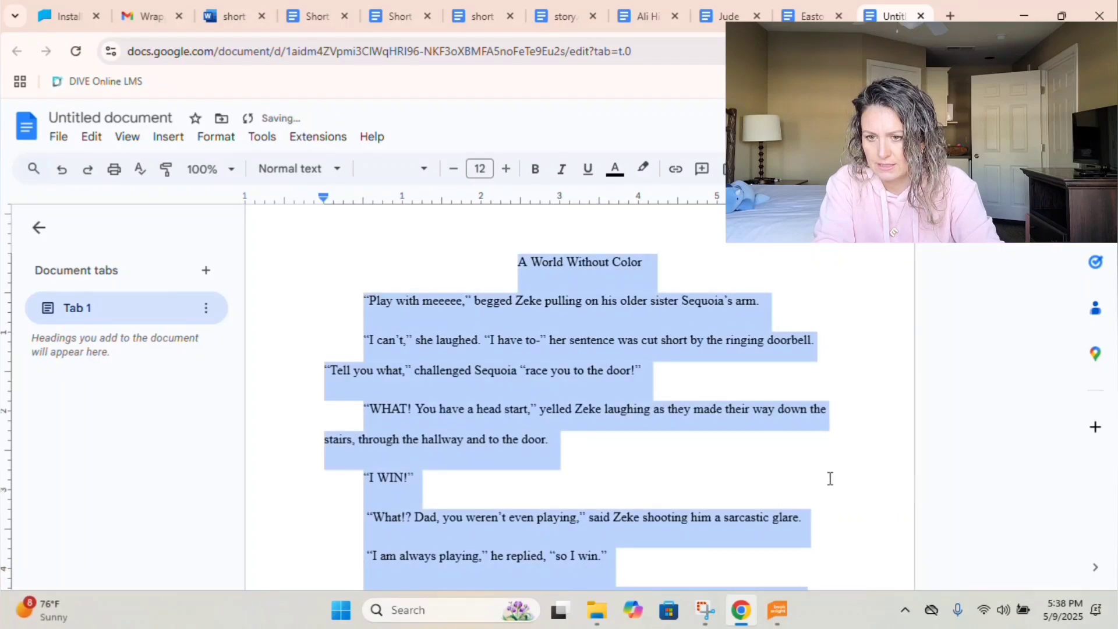
pyautogui.click(792, 169)
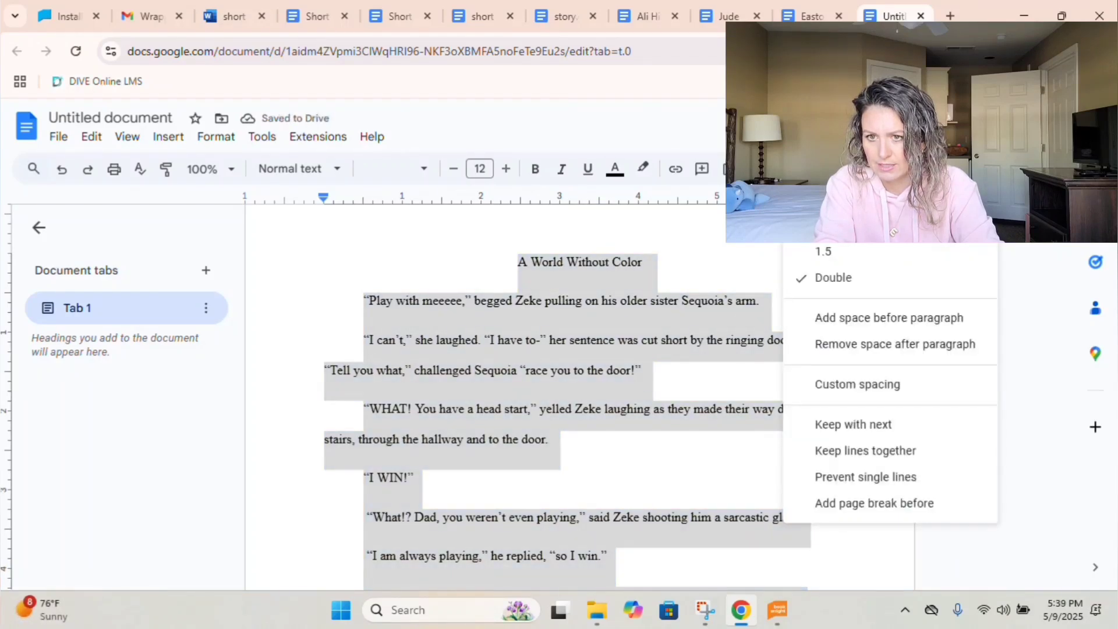
pyautogui.click(645, 457)
pyautogui.scroll(-5, 644, 457)
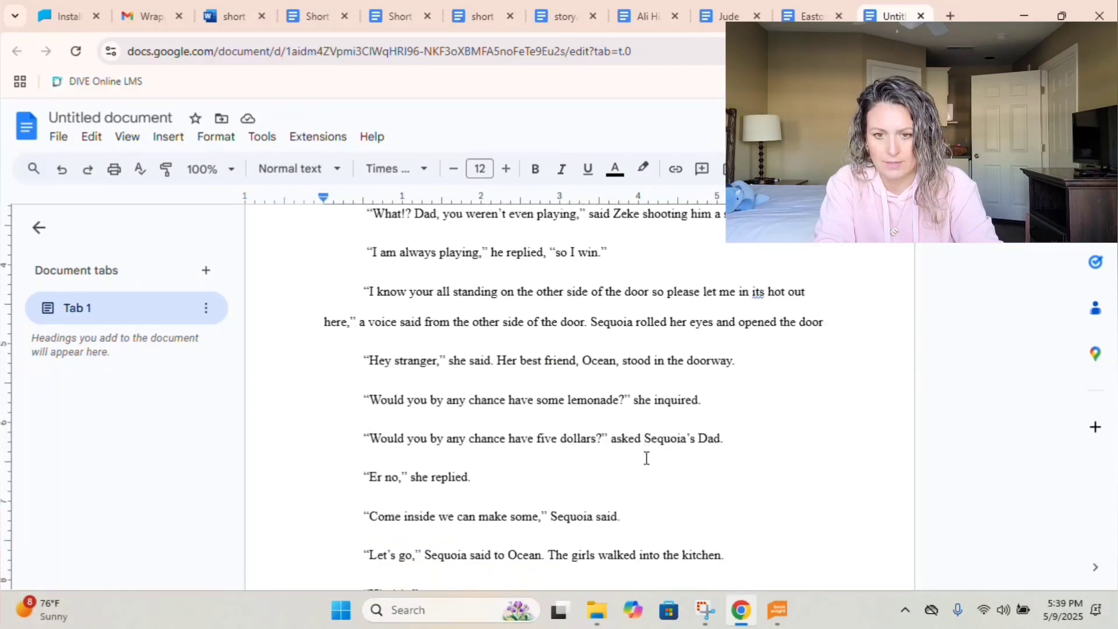
pyautogui.scroll(6, 644, 457)
pyautogui.click(58, 137)
# Cancel the RTF download and undo the duplicated pasted text after the title.
pyautogui.moveTo(85, 321)
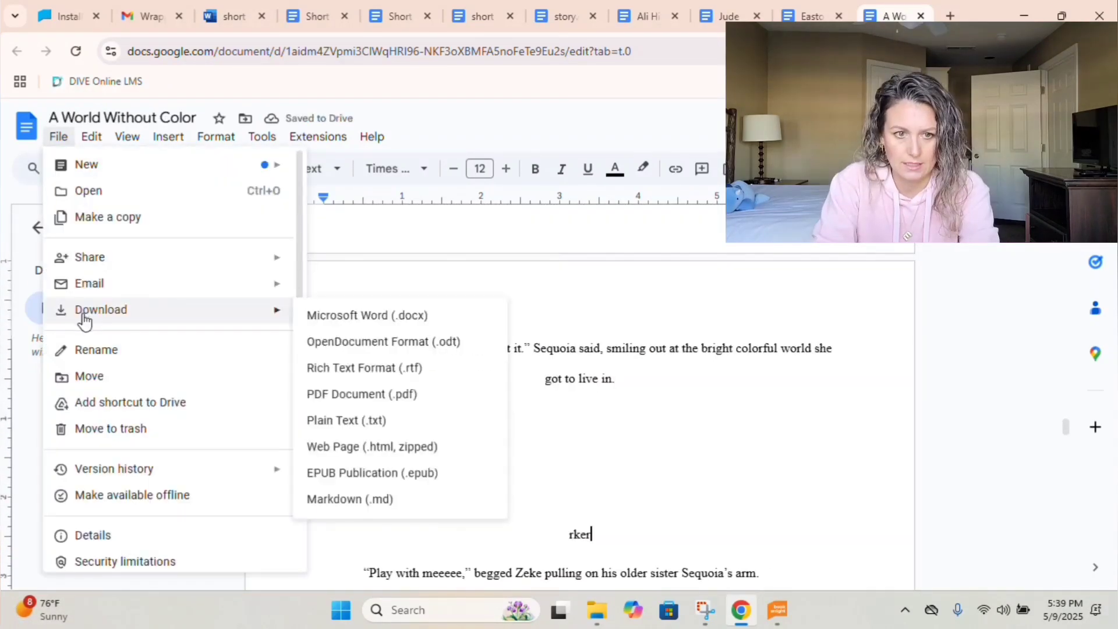
pyautogui.click(324, 374)
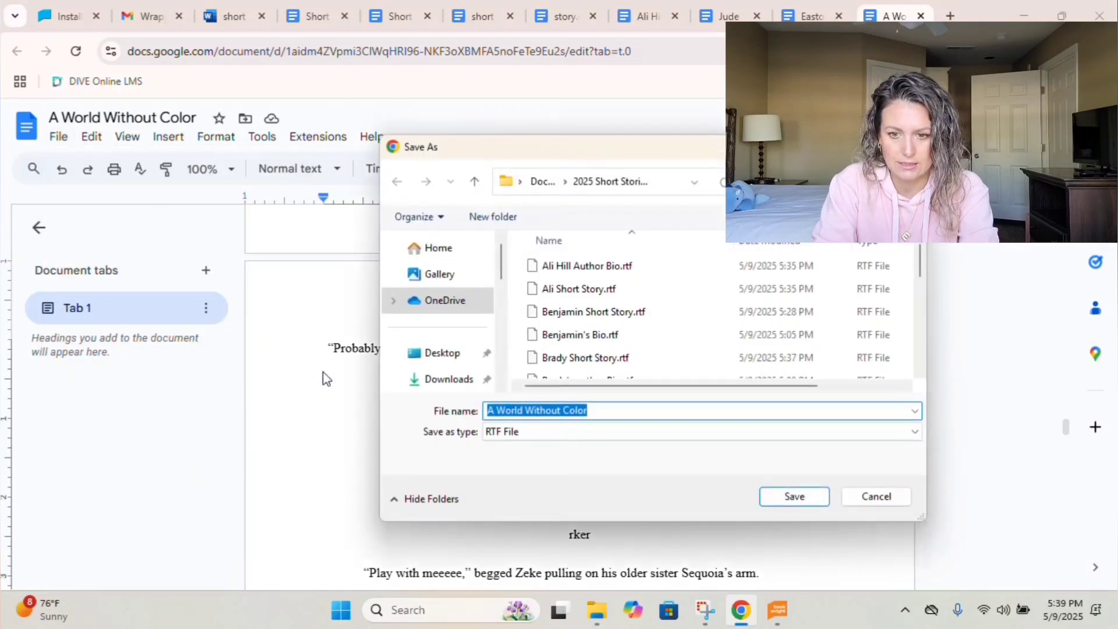
pyautogui.click(875, 496)
pyautogui.scroll(-15, 637, 536)
pyautogui.scroll(8, 635, 538)
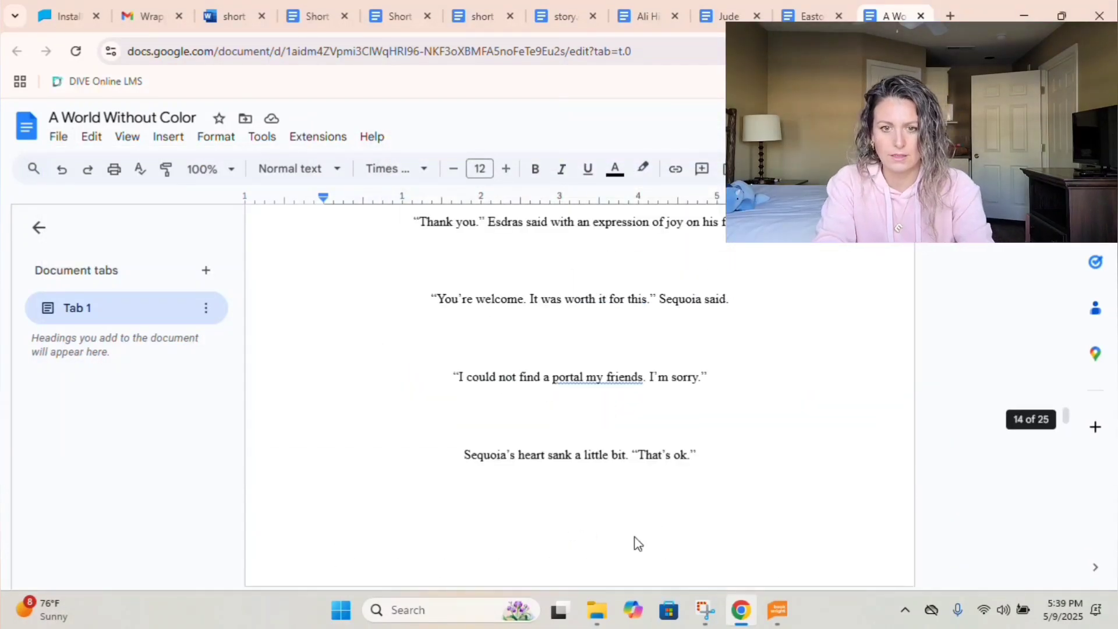
pyautogui.scroll(20, 636, 537)
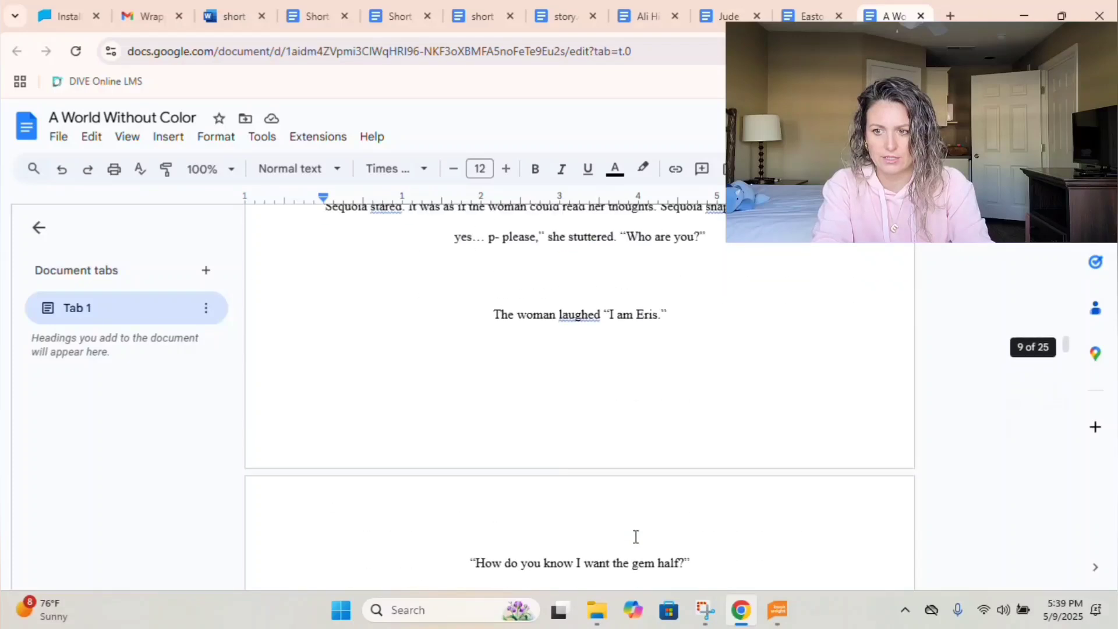
pyautogui.scroll(2, 636, 537)
pyautogui.press('Return')
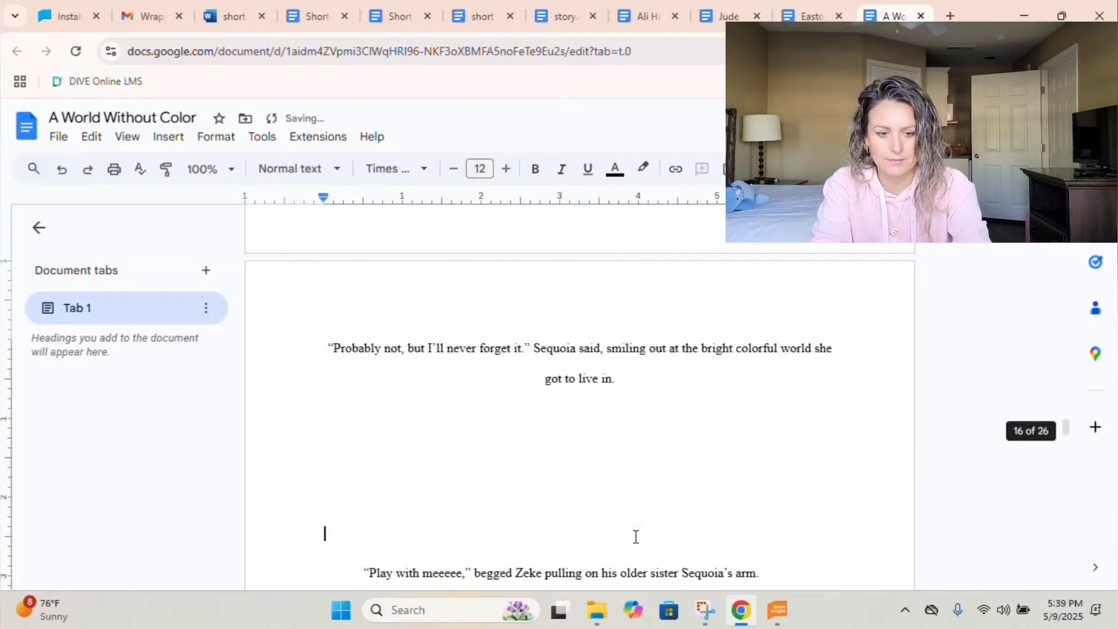
pyautogui.hotkey('ctrl', 'z')
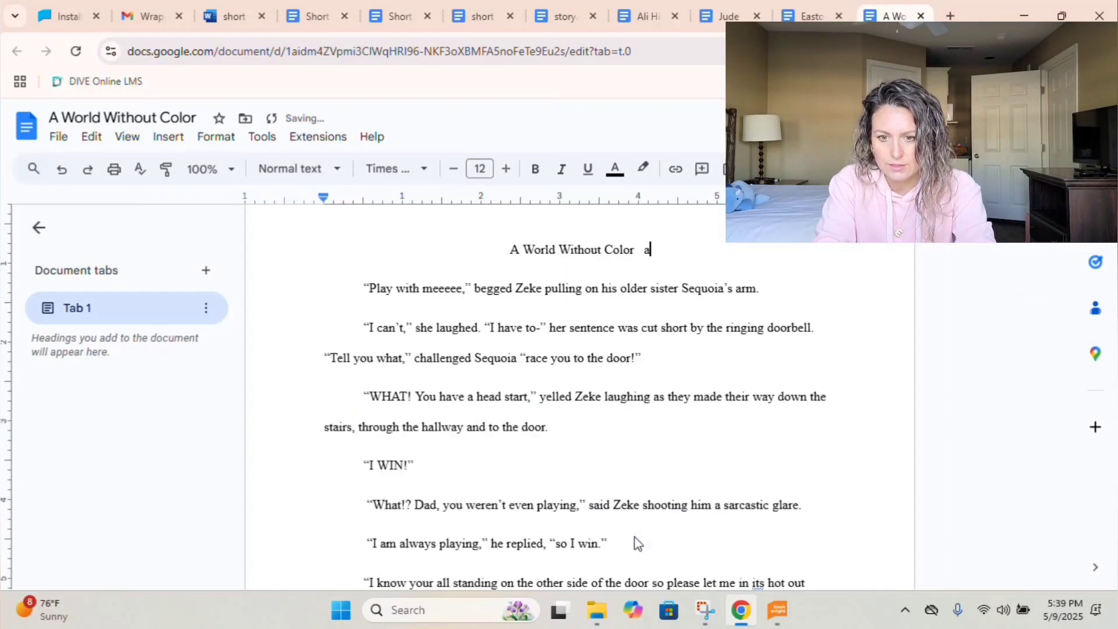
pyautogui.hotkey('ctrl', 'z')
pyautogui.hotkey('ctrl', 'a')
pyautogui.click(600, 387)
# Remove the first-line indent from the paragraph starting 'Ok so I have spy'.
pyautogui.scroll(-7, 601, 431)
pyautogui.scroll(-20, 600, 431)
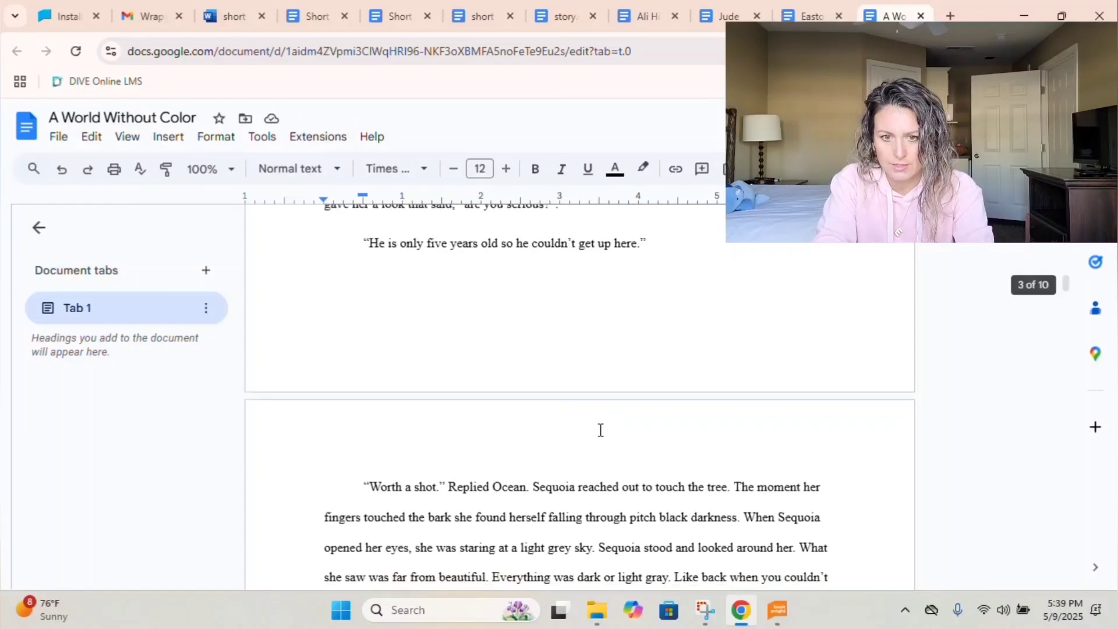
pyautogui.scroll(-20, 686, 282)
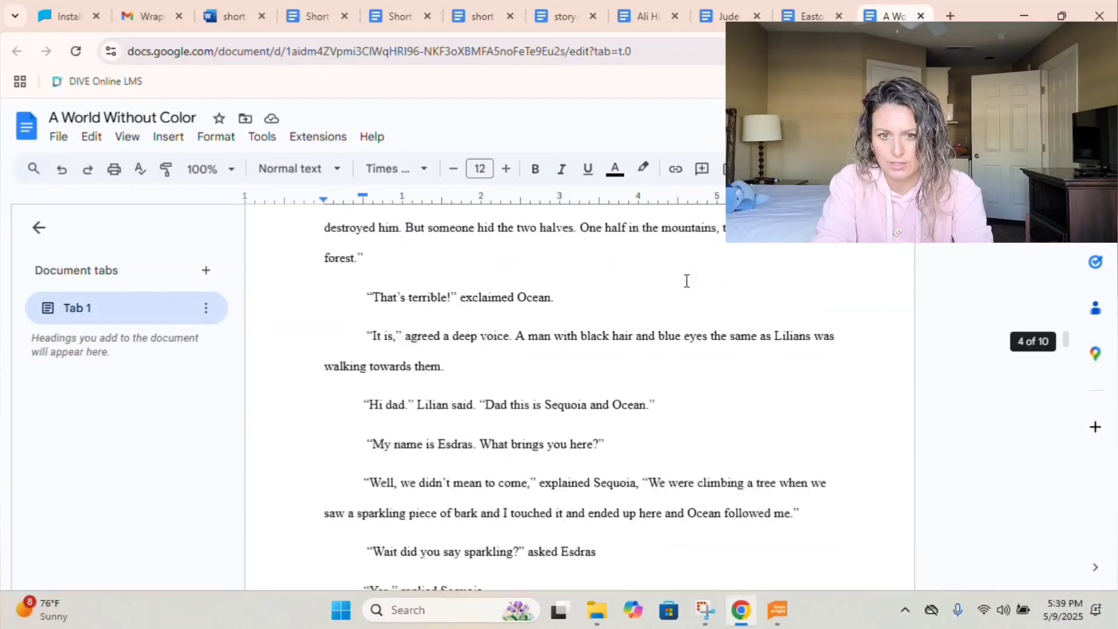
pyautogui.scroll(-15, 686, 282)
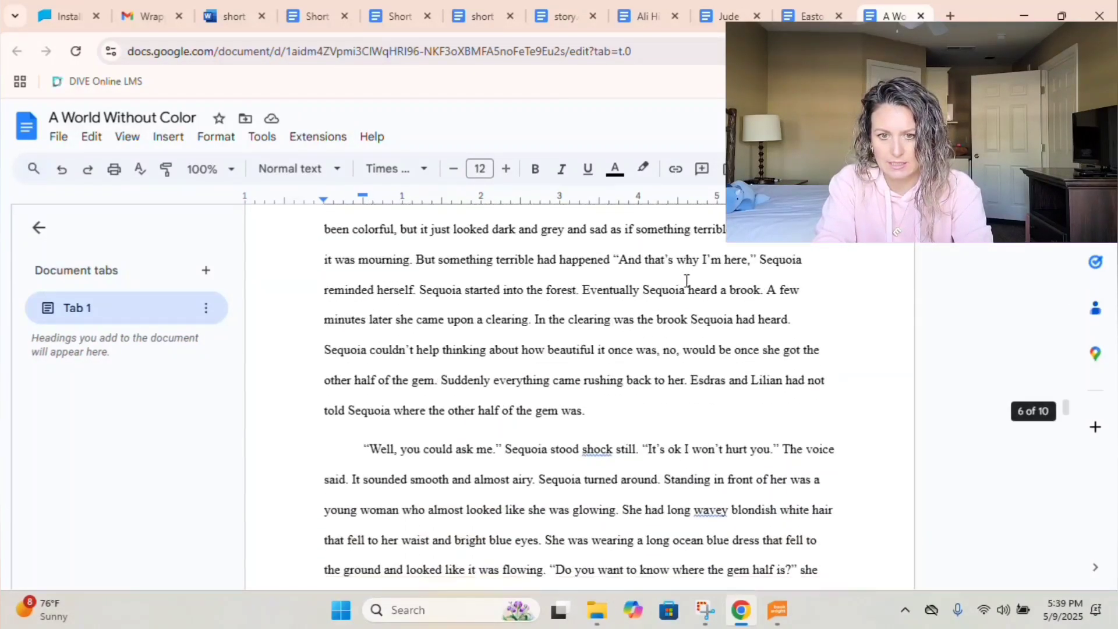
pyautogui.click(495, 455)
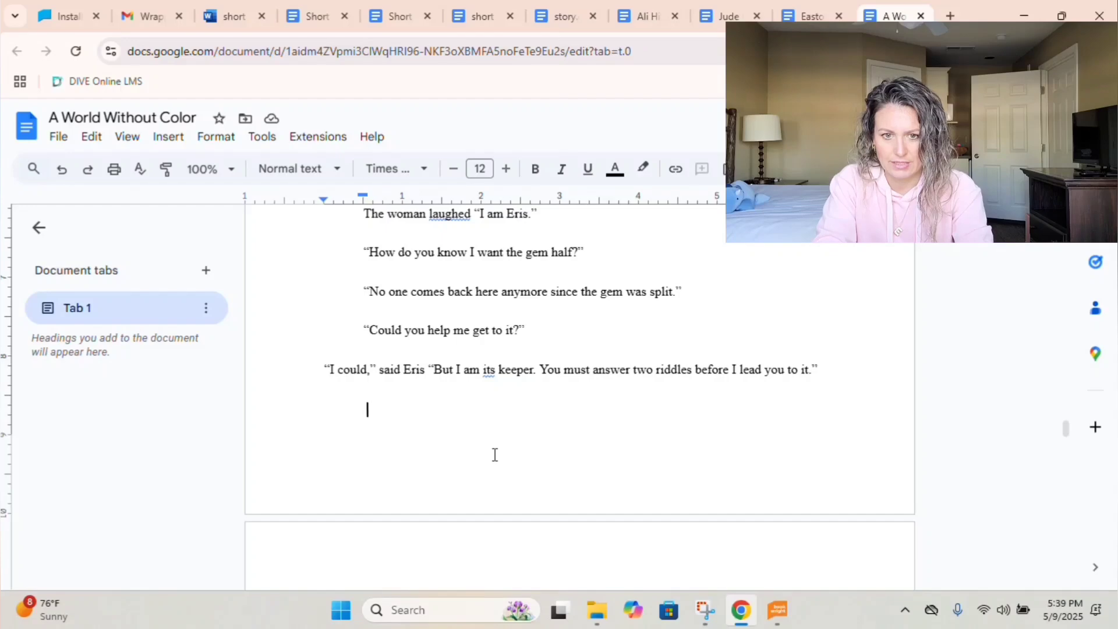
pyautogui.scroll(-10, 494, 455)
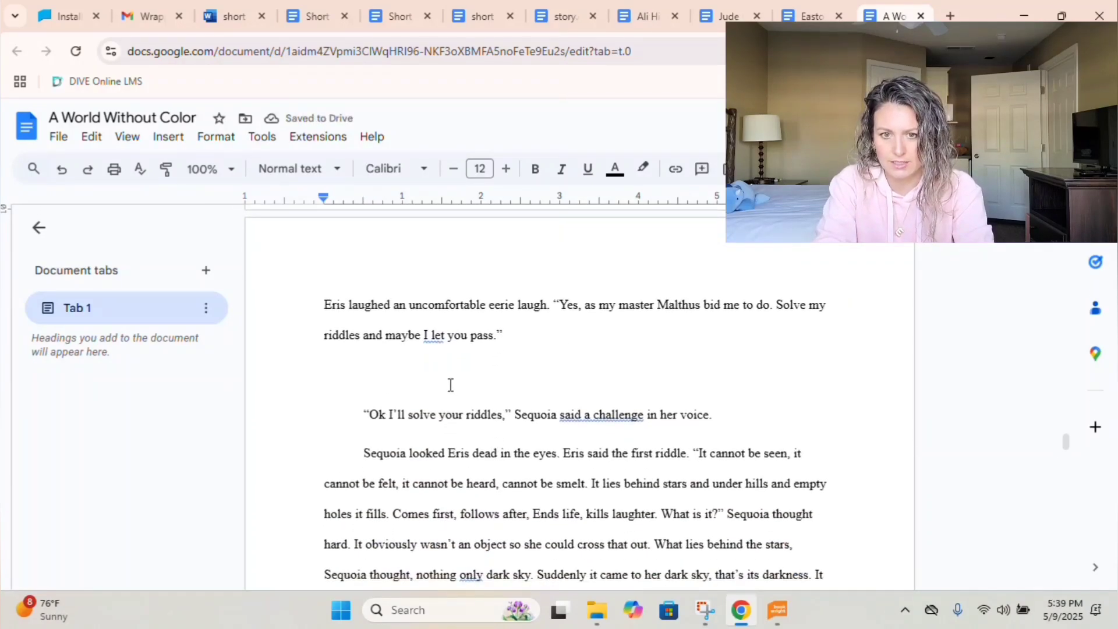
pyautogui.scroll(-10, 444, 377)
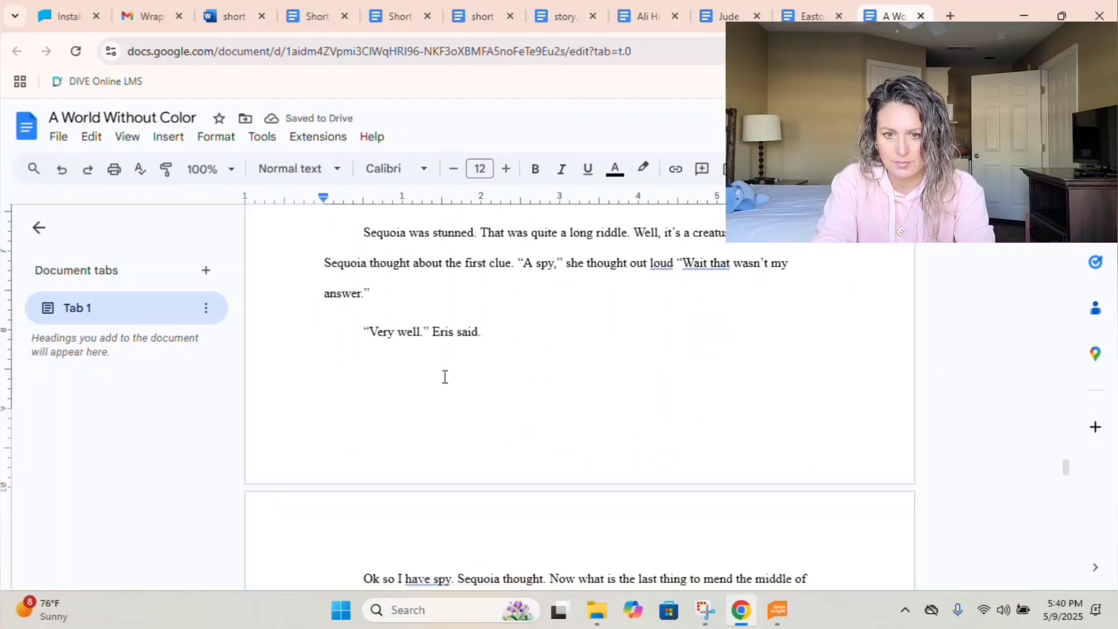
pyautogui.click(445, 379)
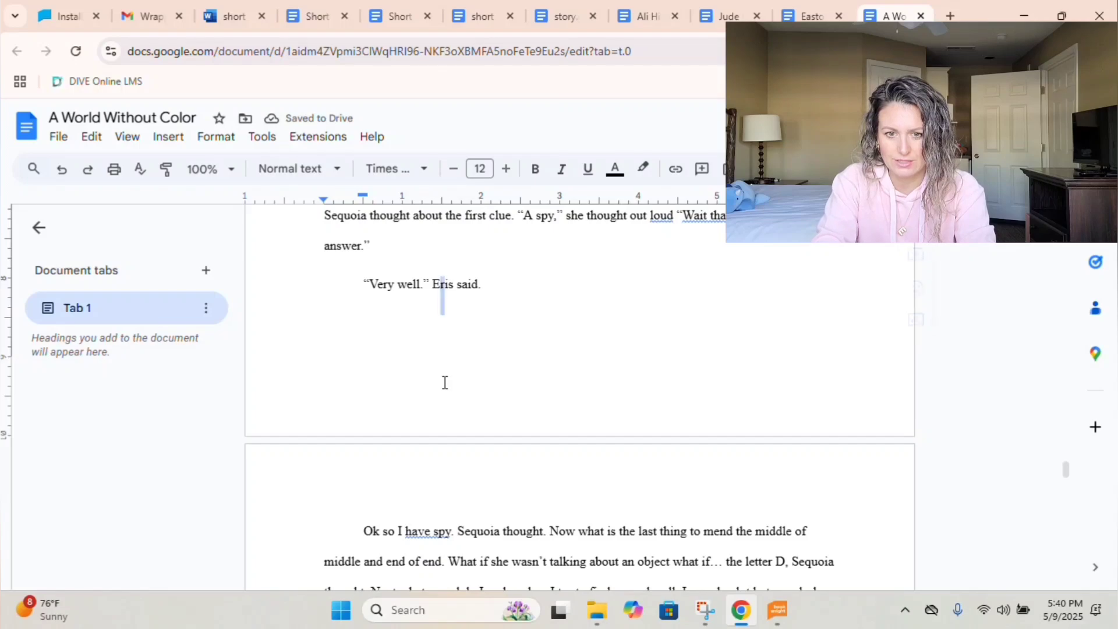
pyautogui.click(362, 528)
pyautogui.press('BackSpace')
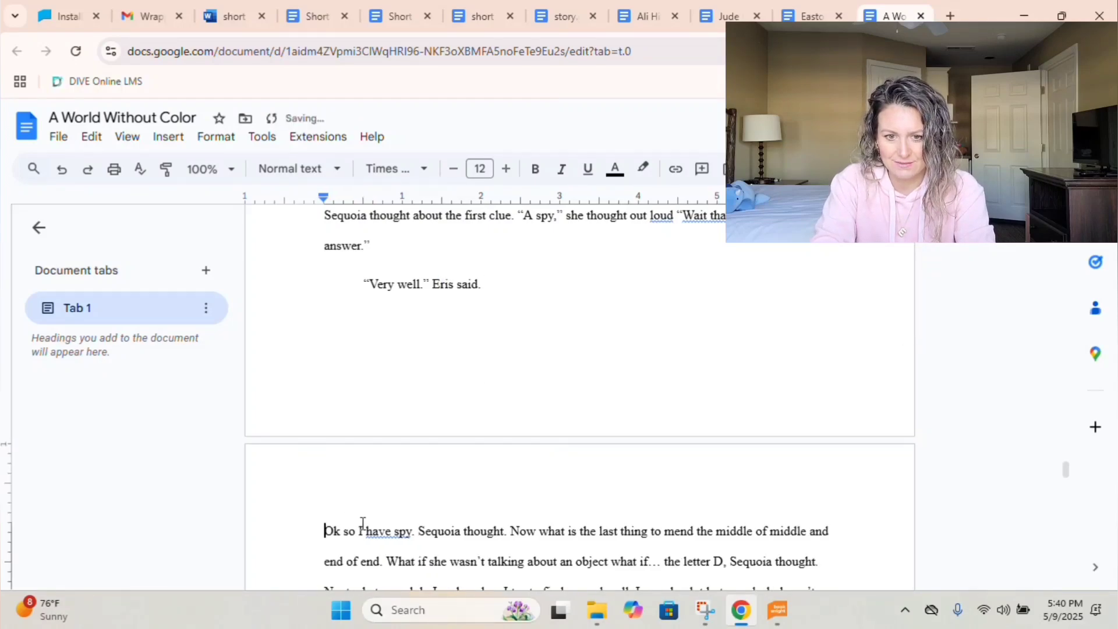
pyautogui.scroll(-13, 362, 523)
pyautogui.scroll(-5, 363, 523)
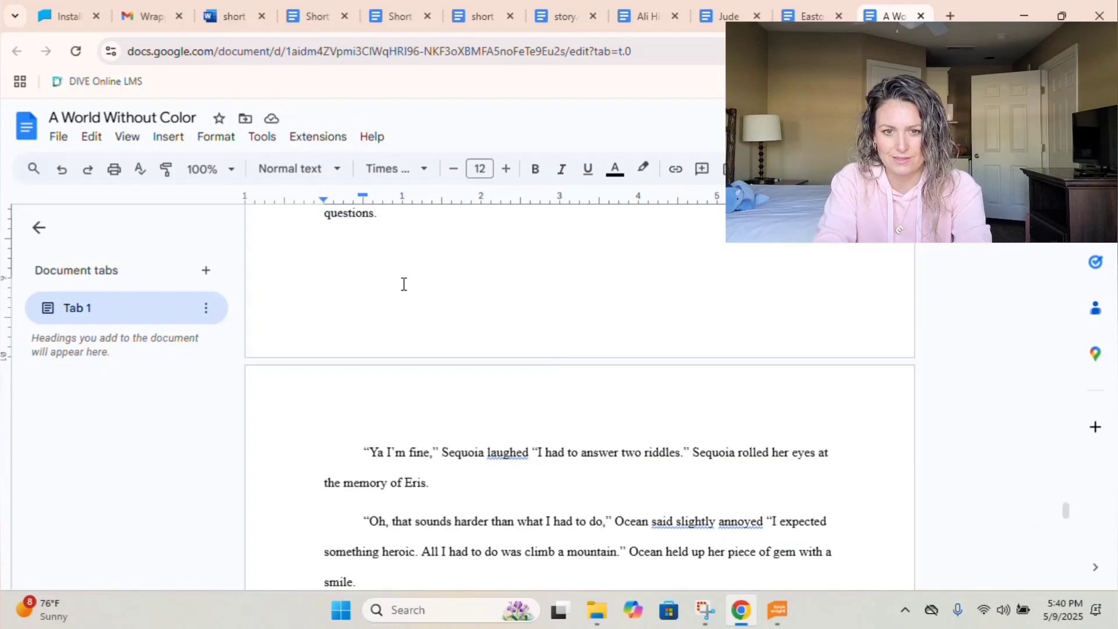
pyautogui.scroll(-15, 404, 285)
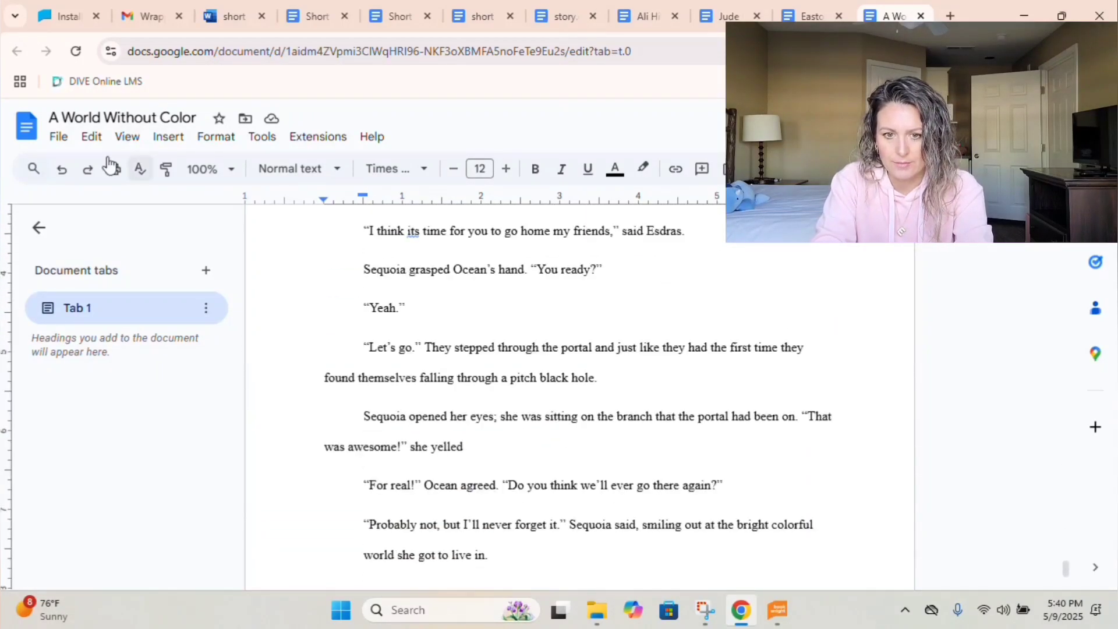
# Download A World Without Color as a Rich Text Format (.rtf) file.
pyautogui.click(57, 137)
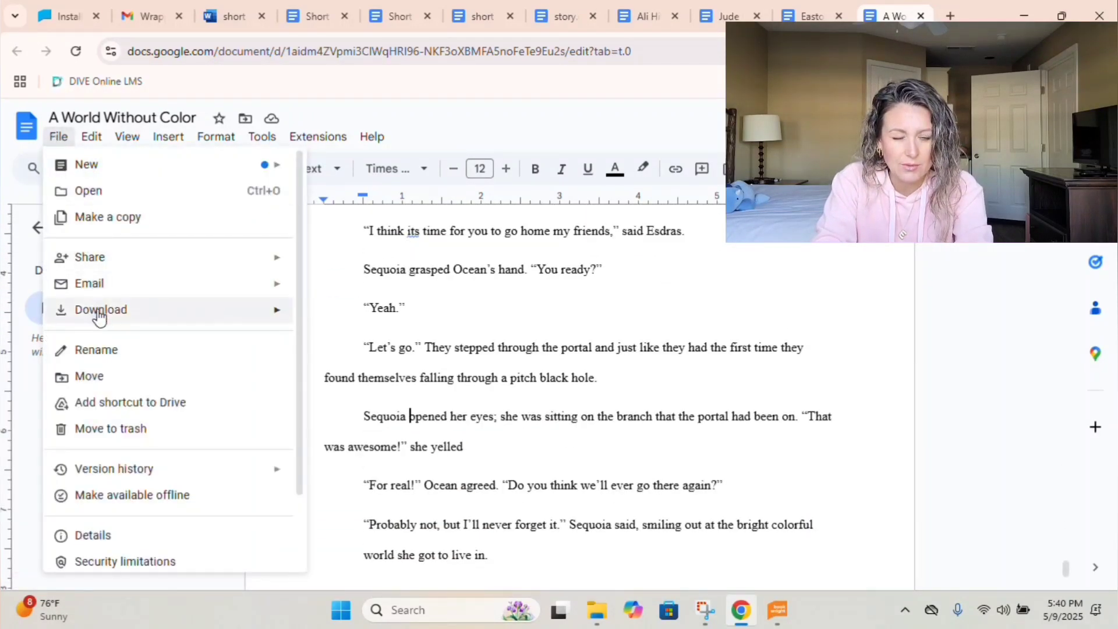
pyautogui.moveTo(99, 316)
pyautogui.click(337, 367)
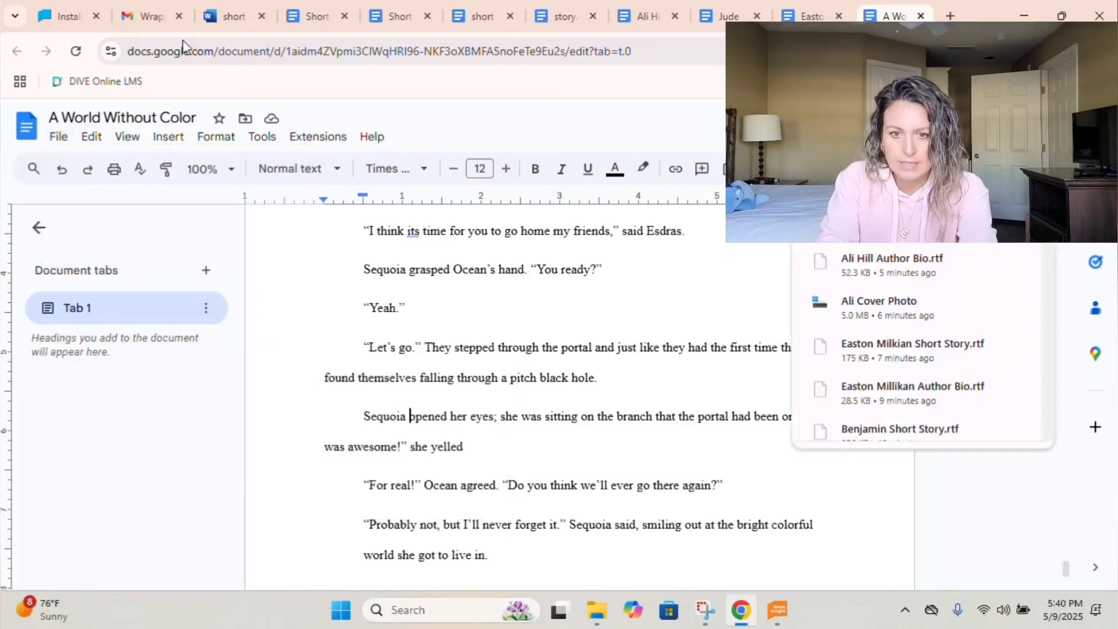
# Return to the Short Stories email list in Gmail.
pyautogui.click(146, 8)
pyautogui.click(229, 171)
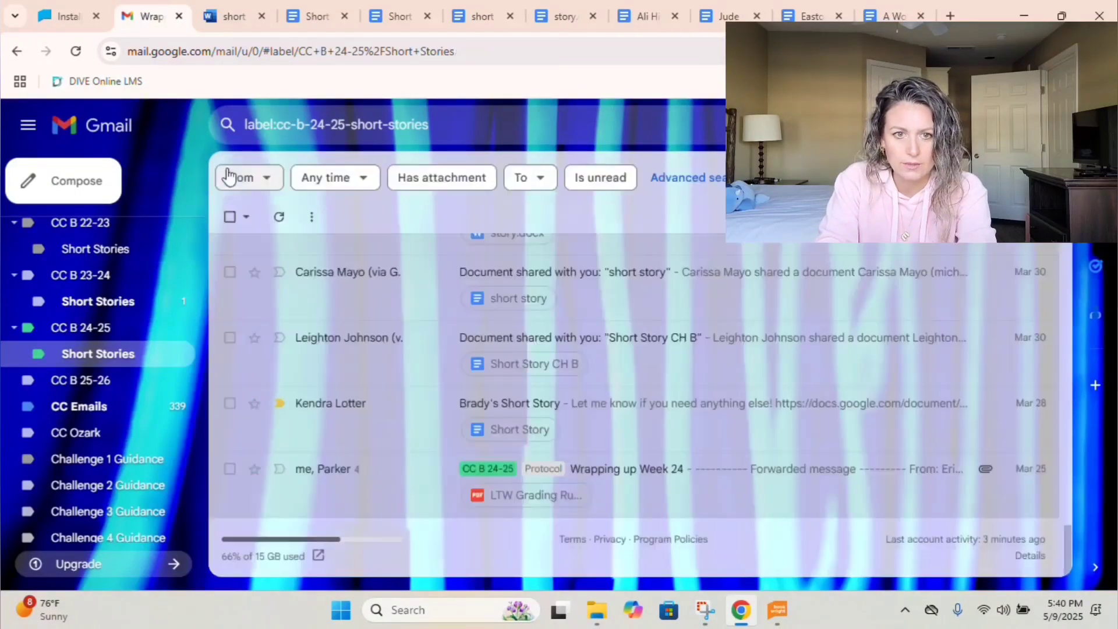
pyautogui.scroll(5, 527, 466)
pyautogui.scroll(5, 526, 467)
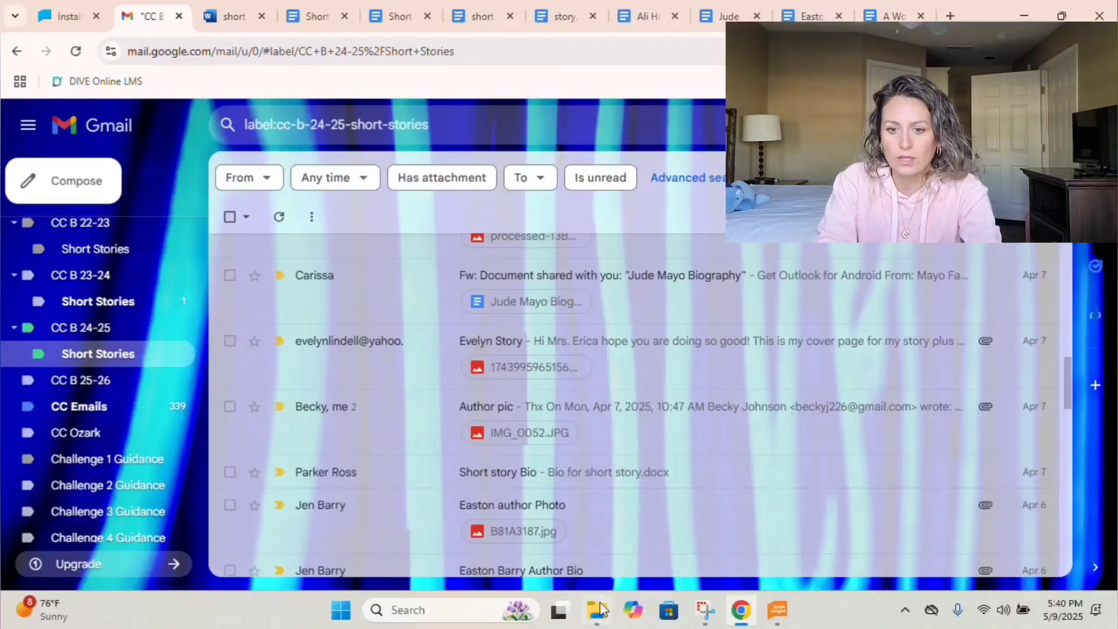
# Review all 41 files in the 2025 Short Stories folder, then bring up the 24/25 Short Stories BookWright project.
pyautogui.moveTo(597, 610)
pyautogui.click(596, 545)
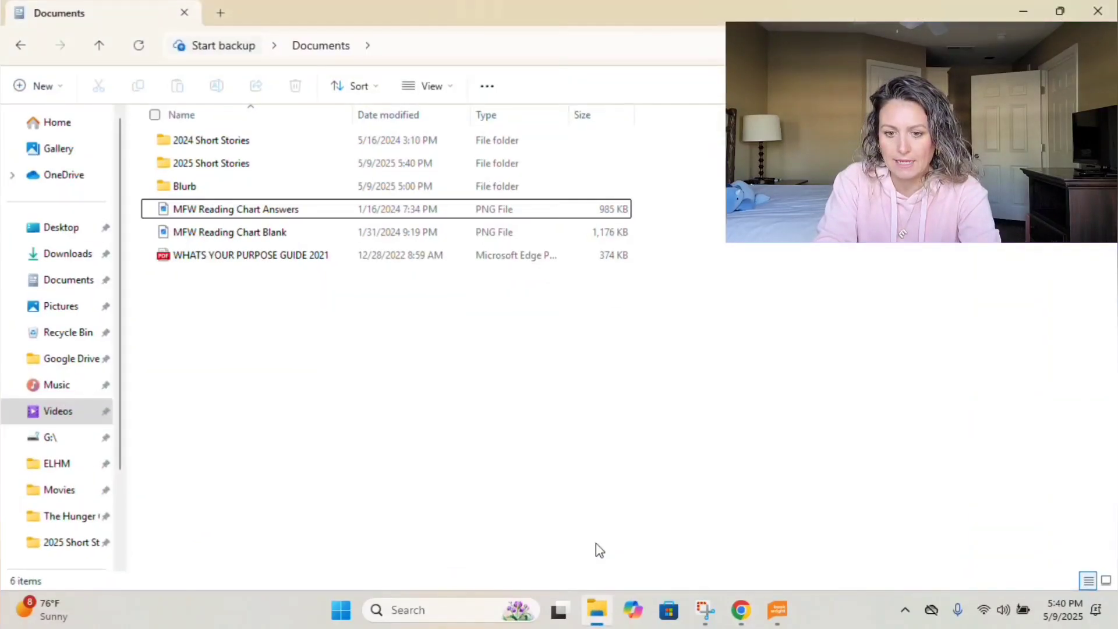
pyautogui.doubleClick(260, 166)
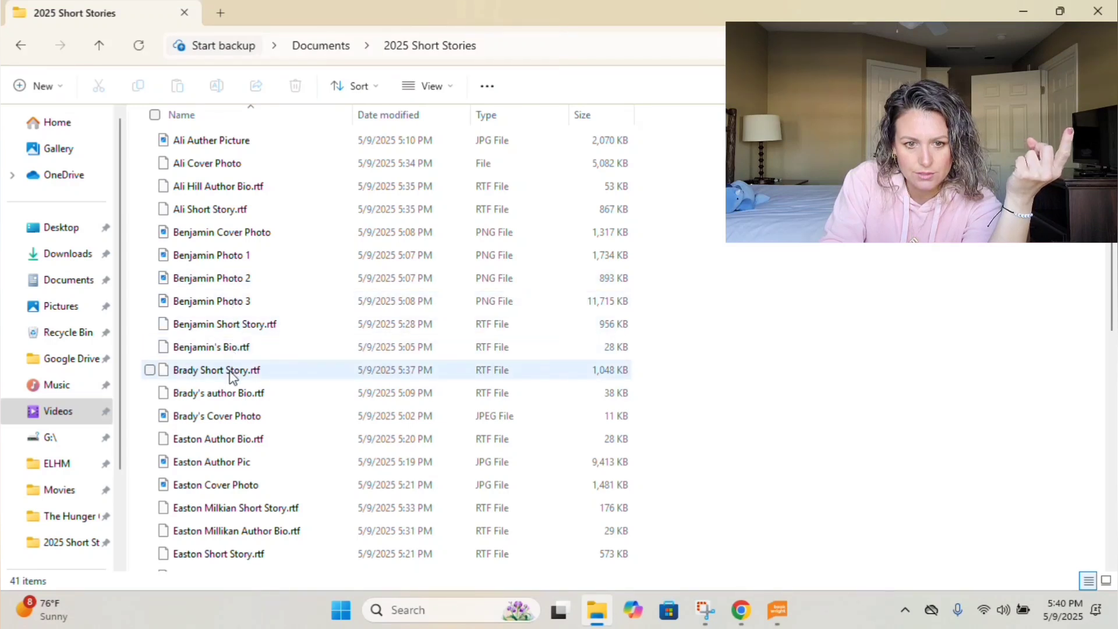
pyautogui.scroll(-3, 233, 377)
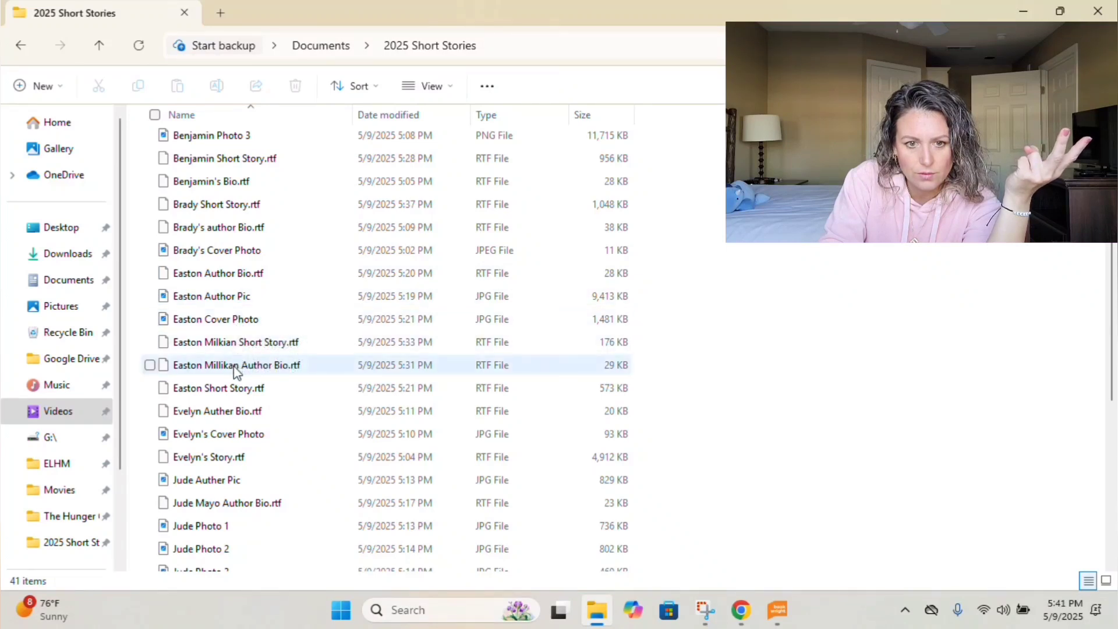
pyautogui.scroll(-3, 233, 391)
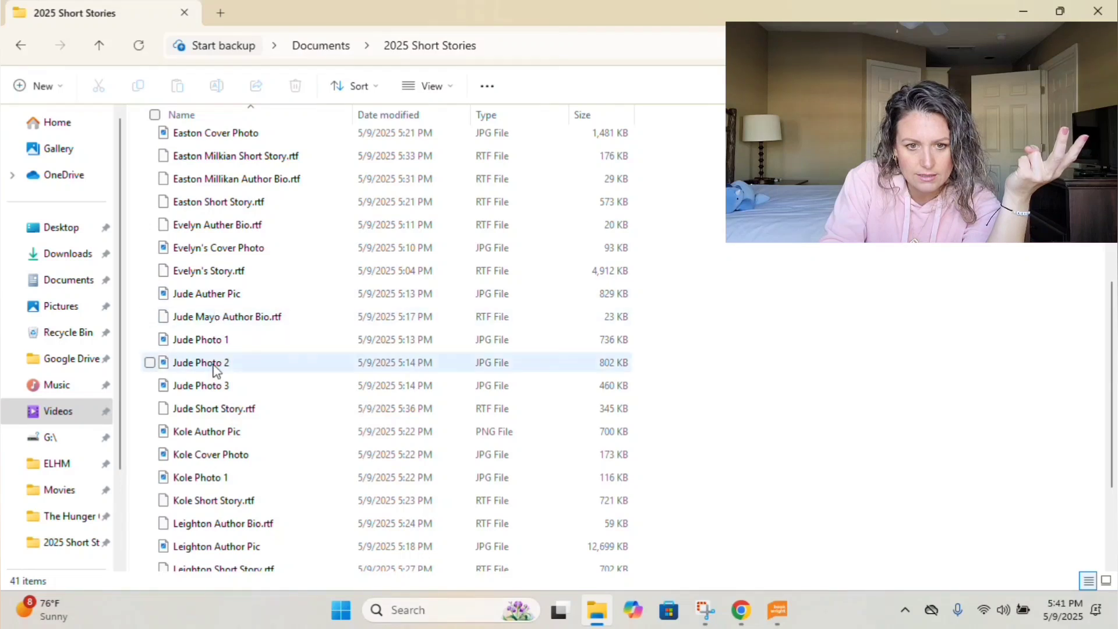
pyautogui.scroll(-2, 217, 420)
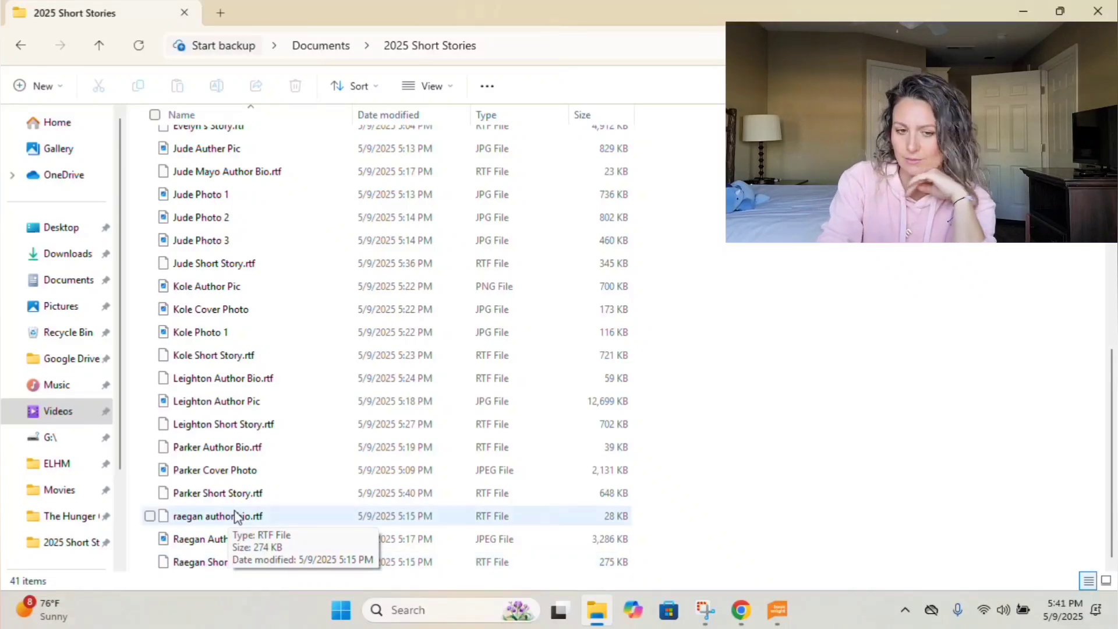
pyautogui.scroll(7, 303, 421)
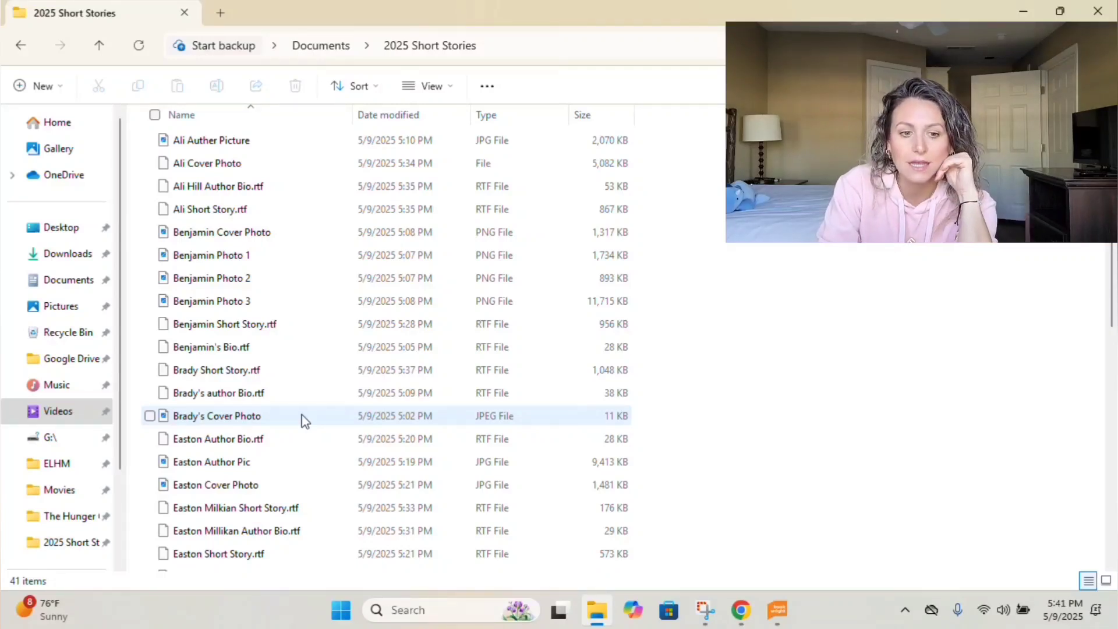
pyautogui.click(777, 610)
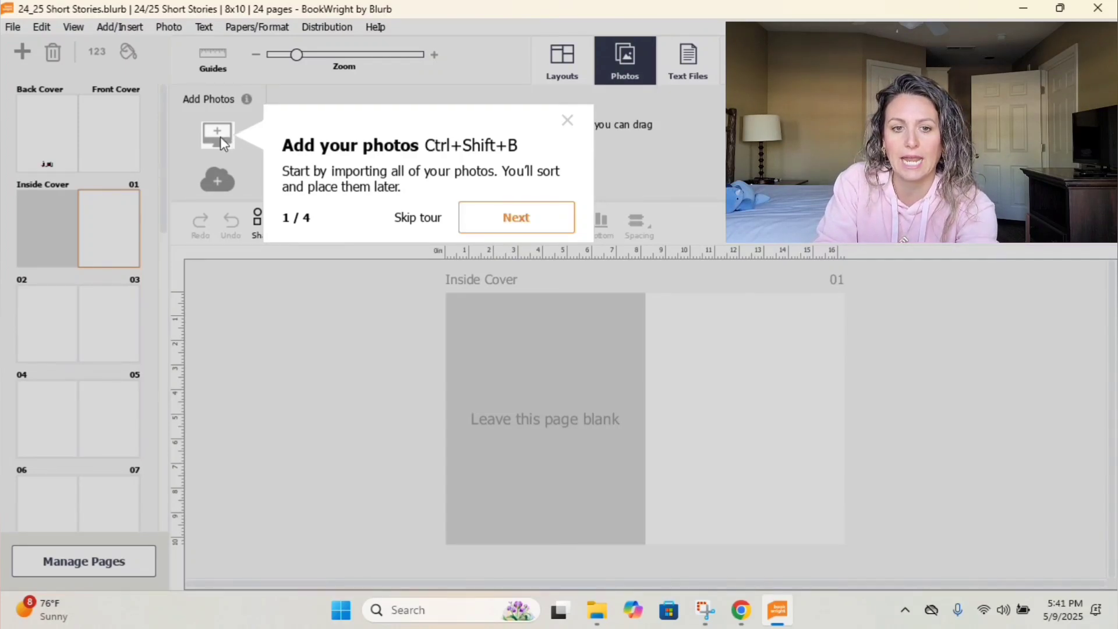
# Step through the three BookWright welcome tour tips and close the overlay with Esc.
pyautogui.click(517, 221)
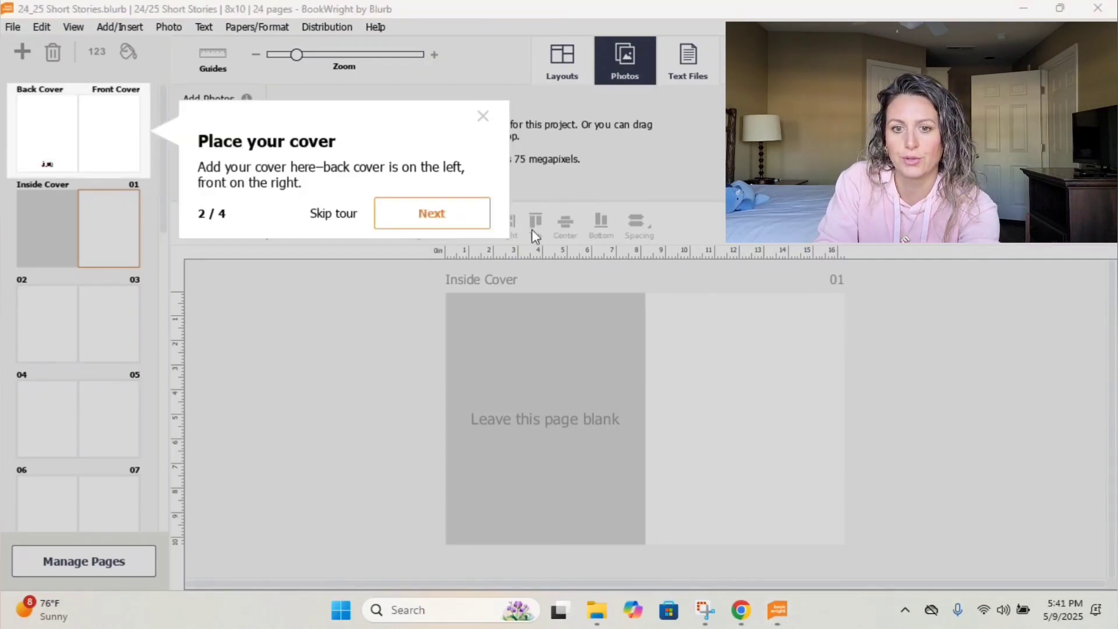
pyautogui.click(432, 213)
pyautogui.click(590, 58)
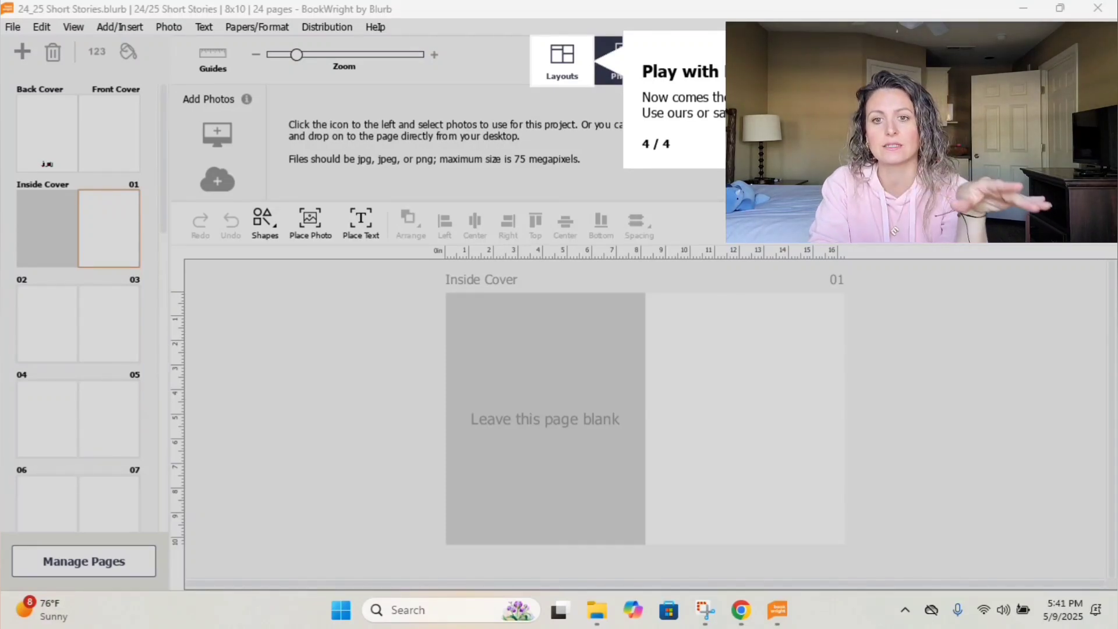
pyautogui.press('Escape')
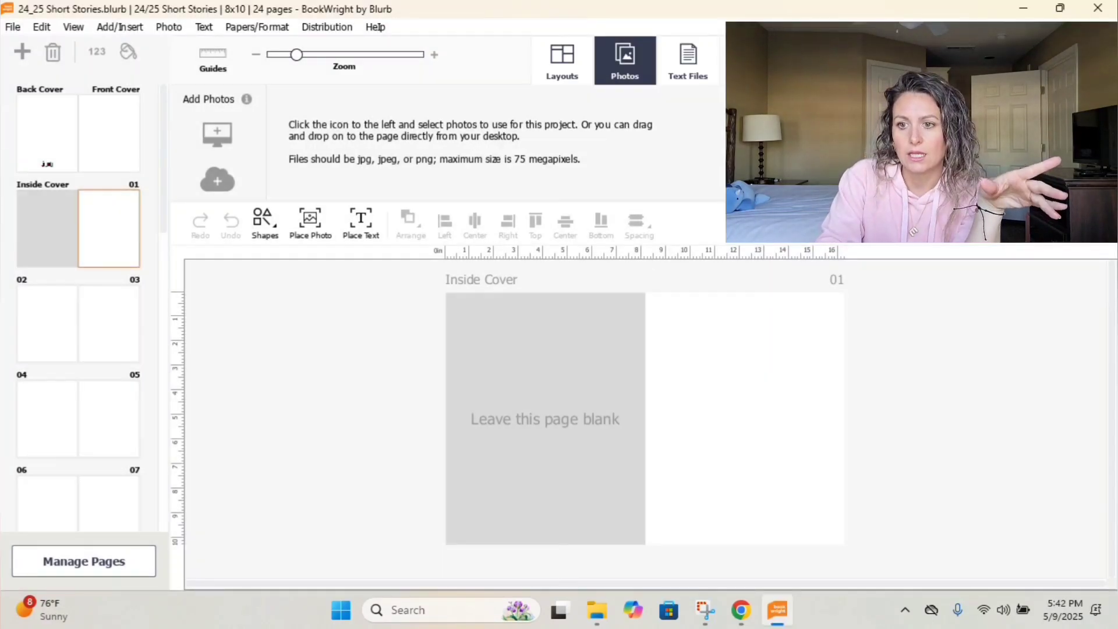